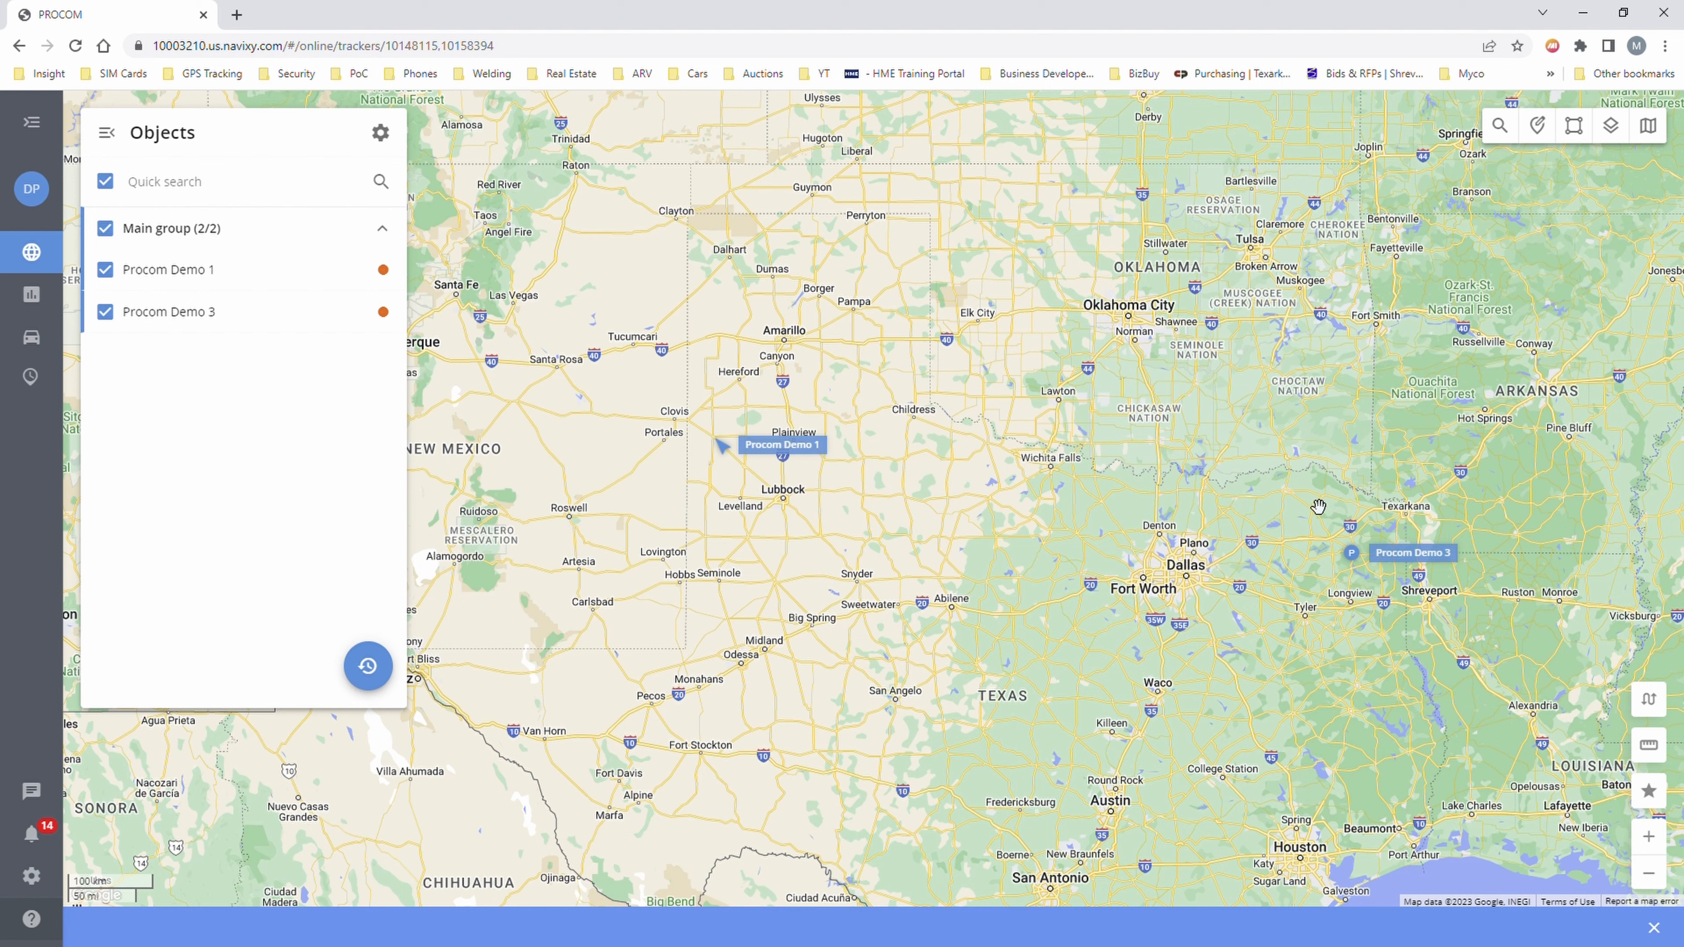
- Bring up the DP account menu over the map showing Procom Demo 1 and Procom Demo 3
mouse_move(41, 251)
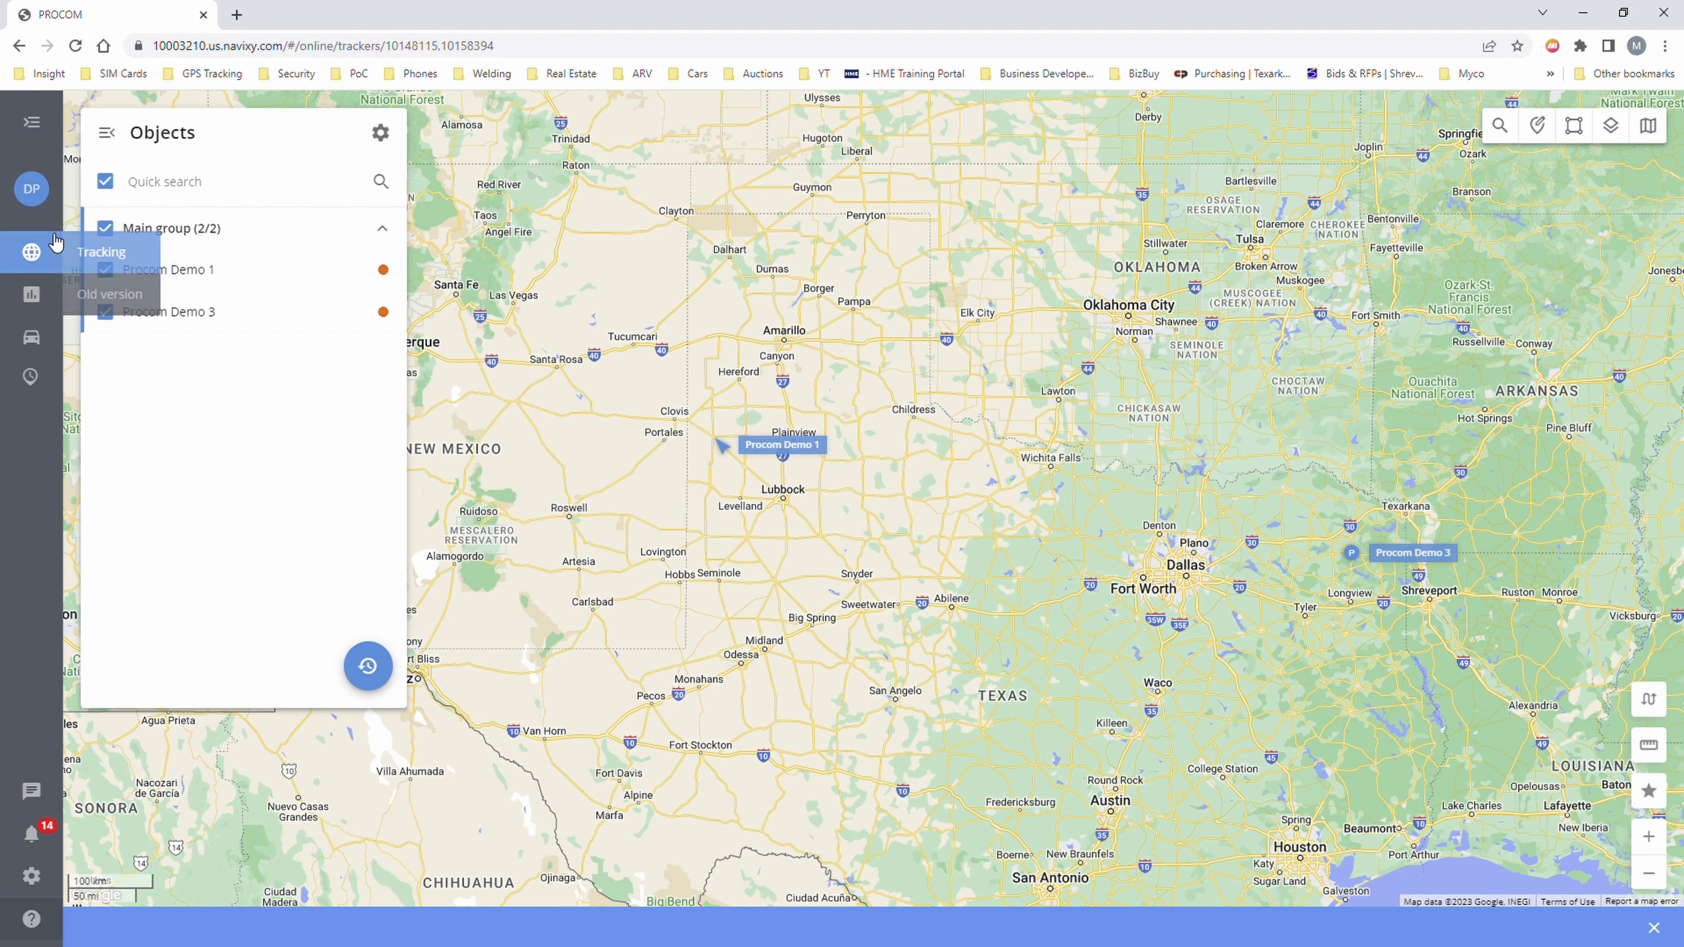
mouse_move(29, 304)
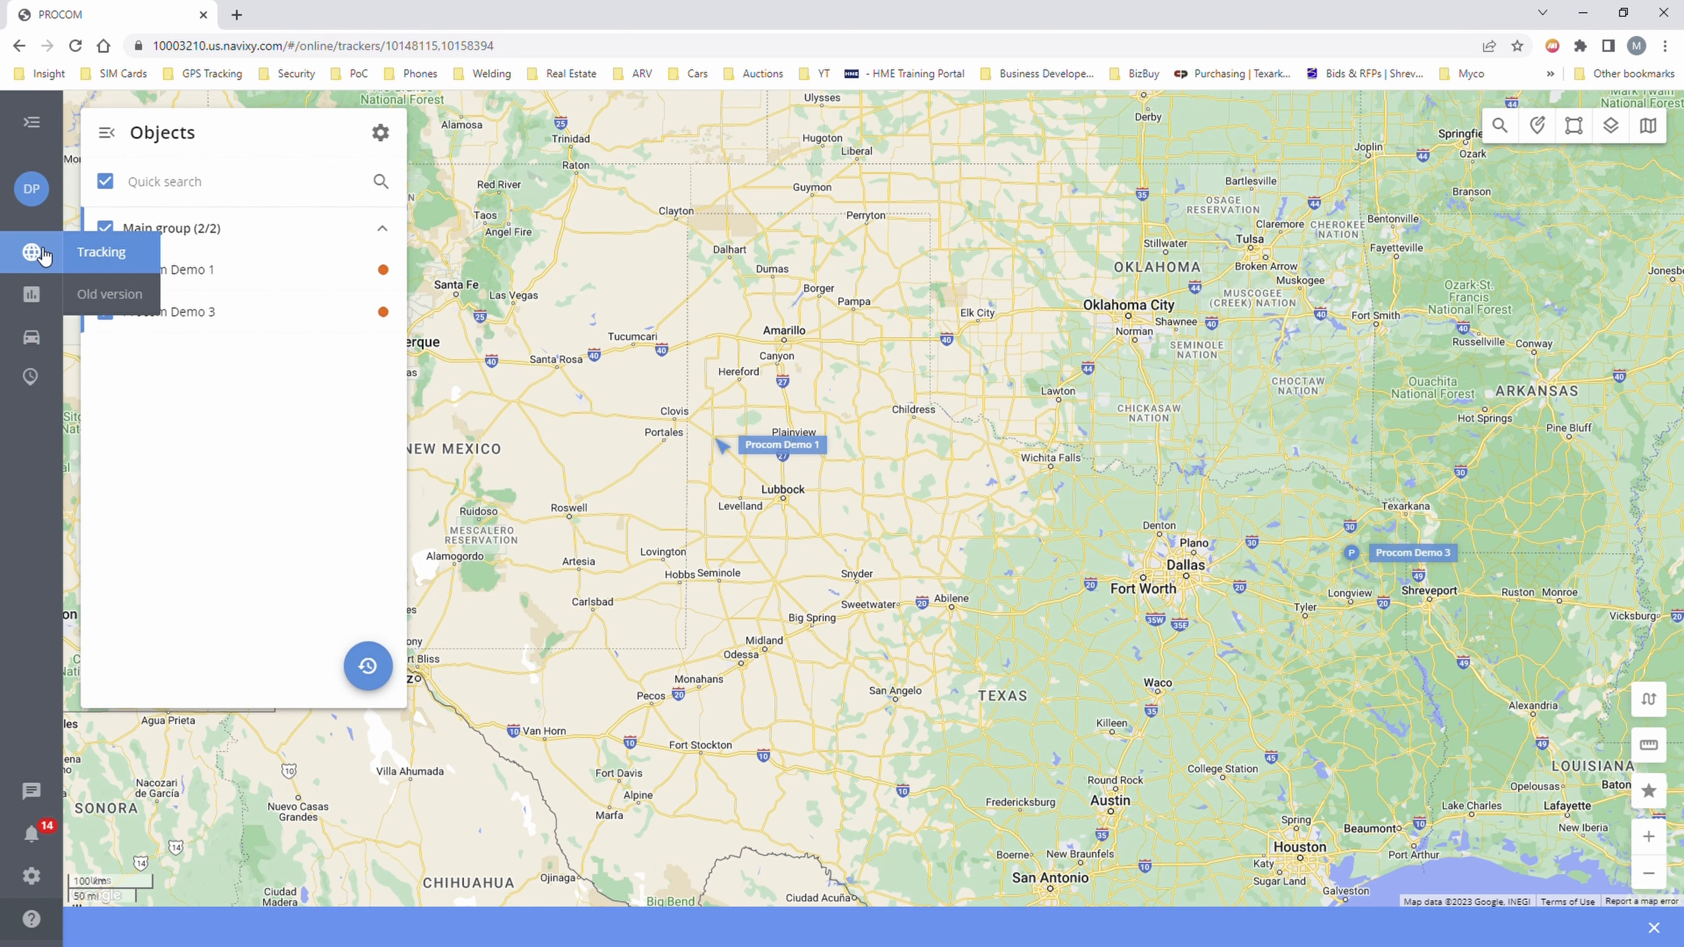
mouse_move(43, 209)
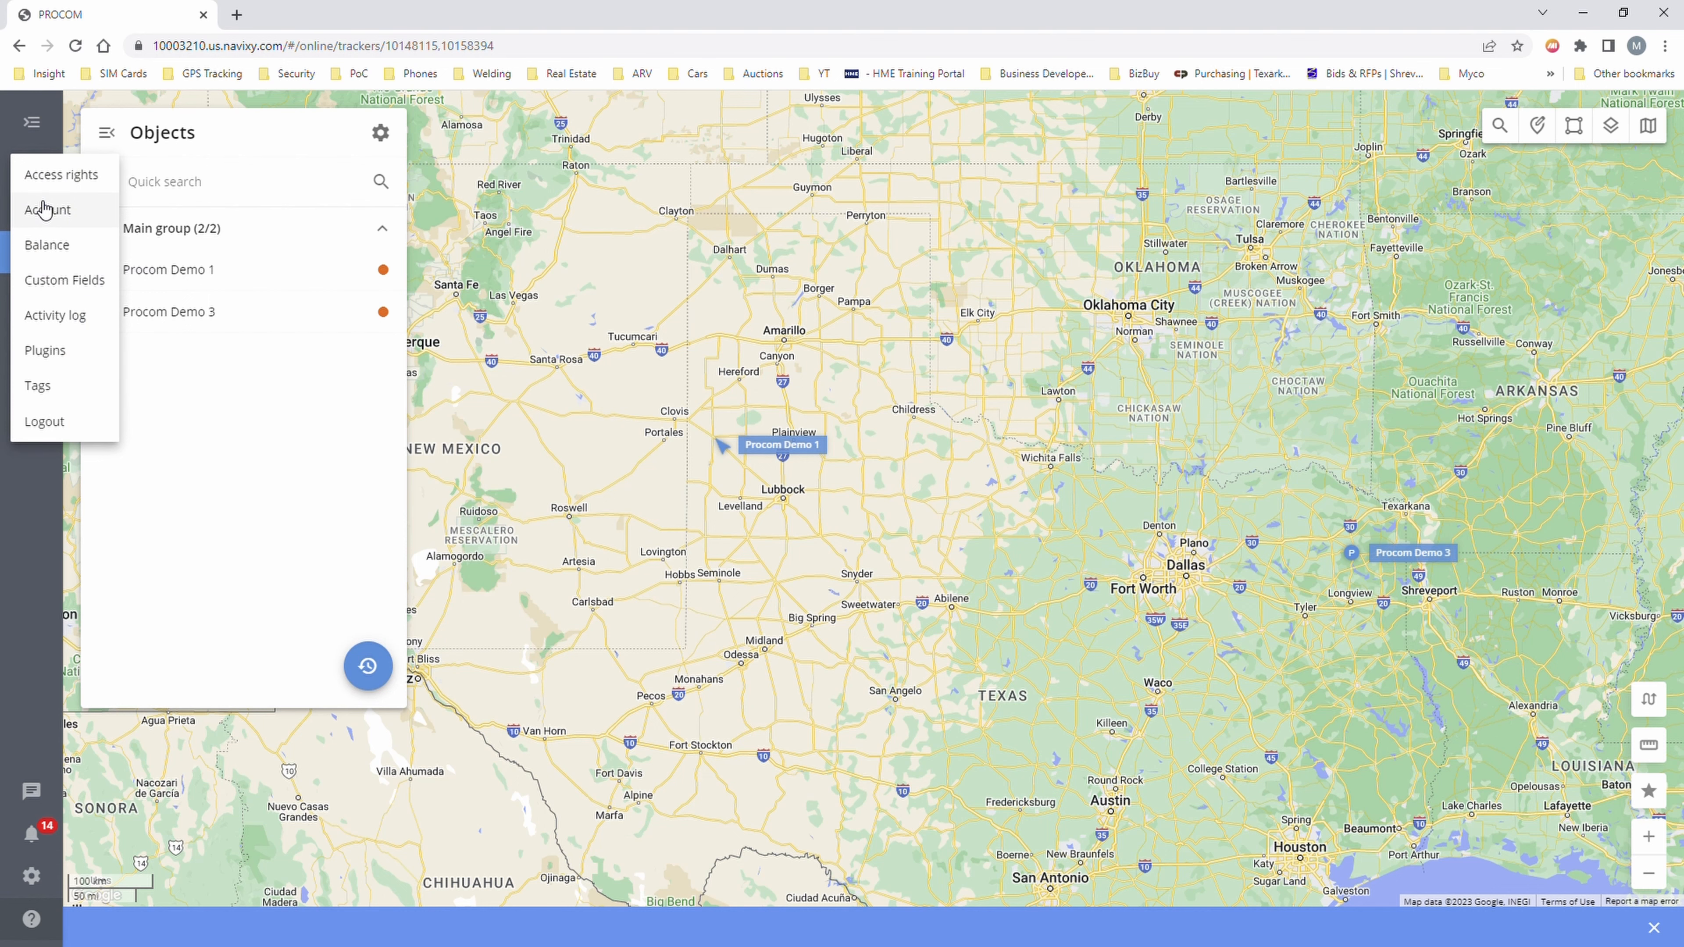
- Review the Account page with the sidebar expanded, then go to Access rights
click(43, 208)
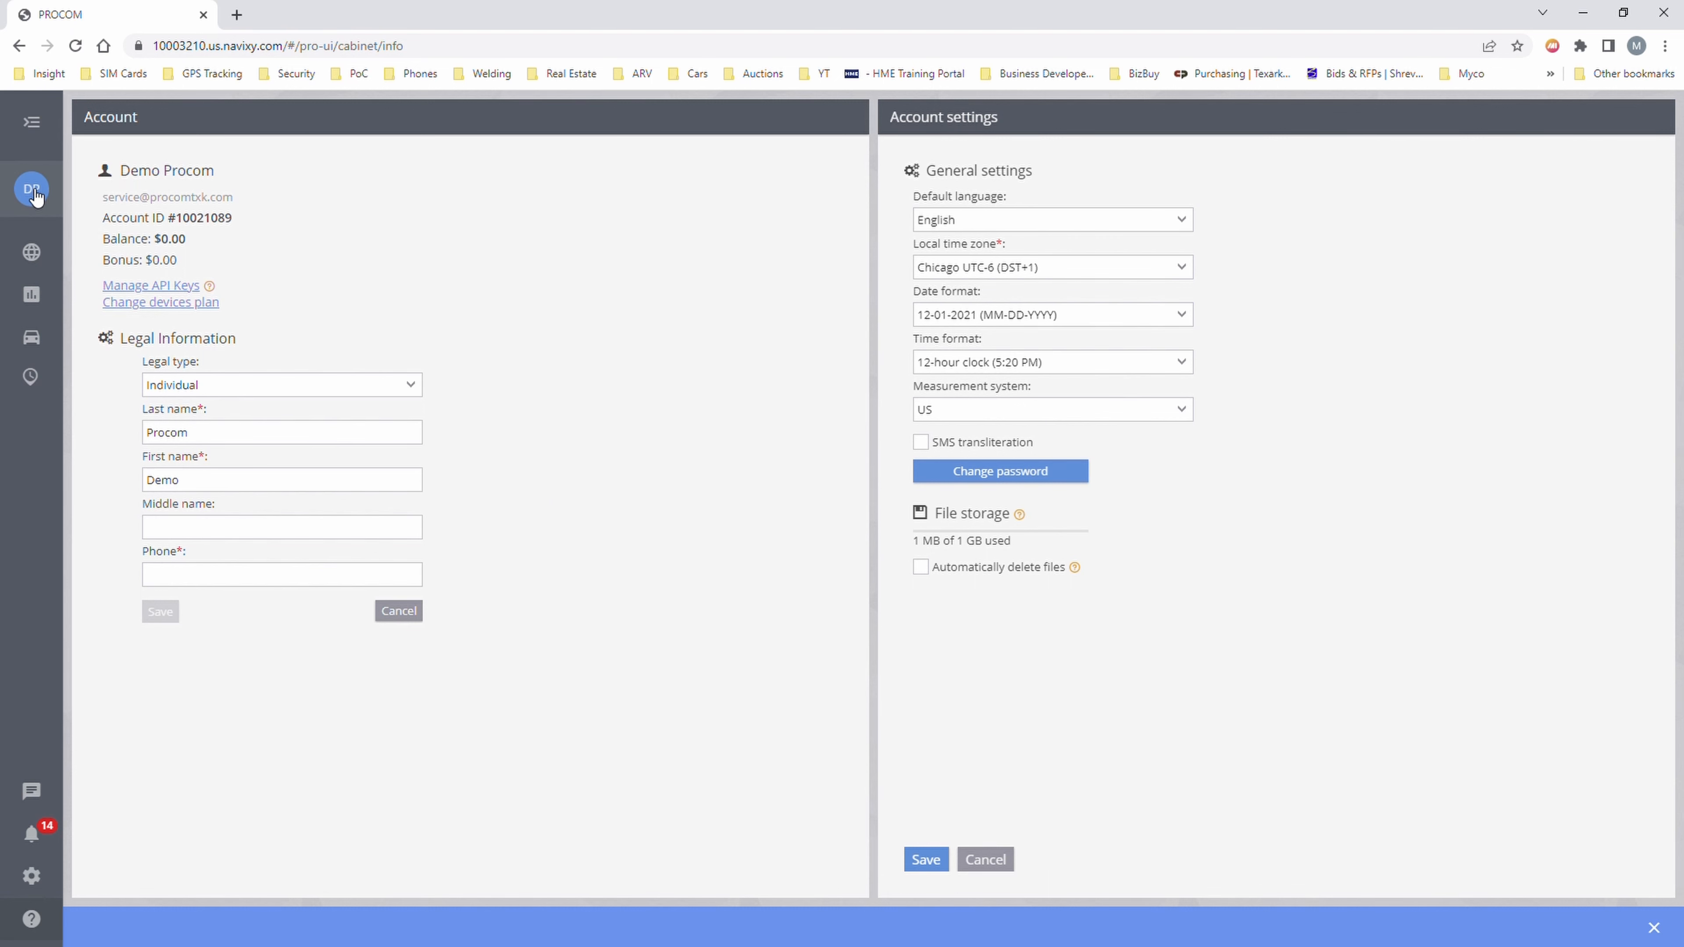
click(31, 121)
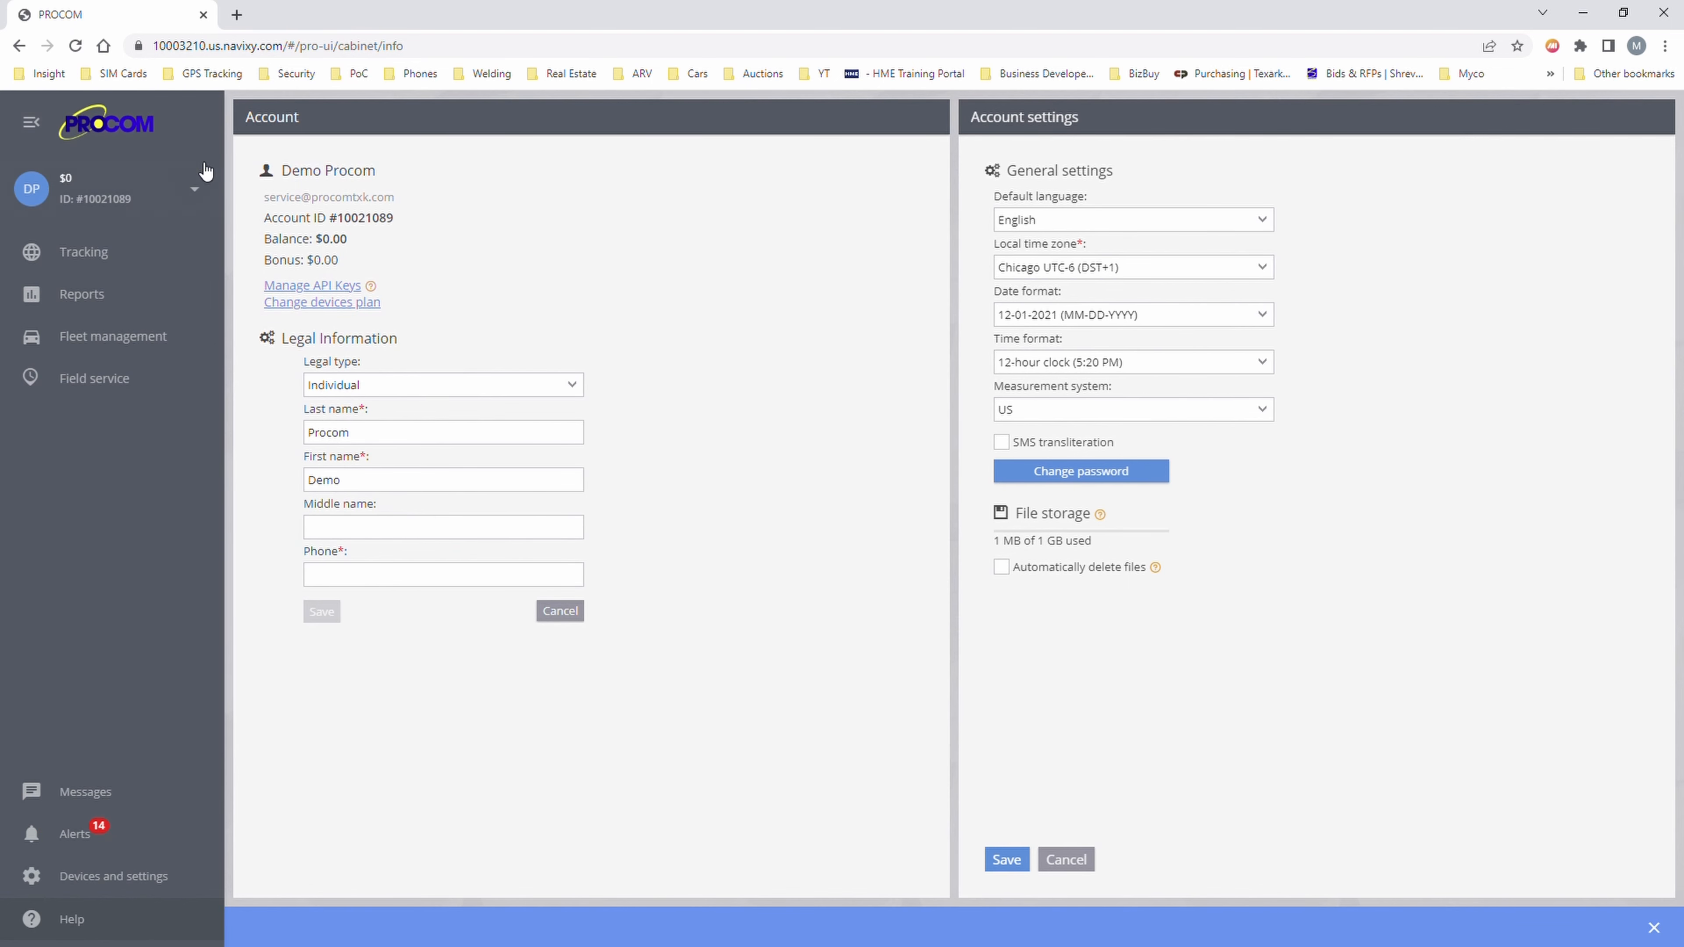
click(211, 197)
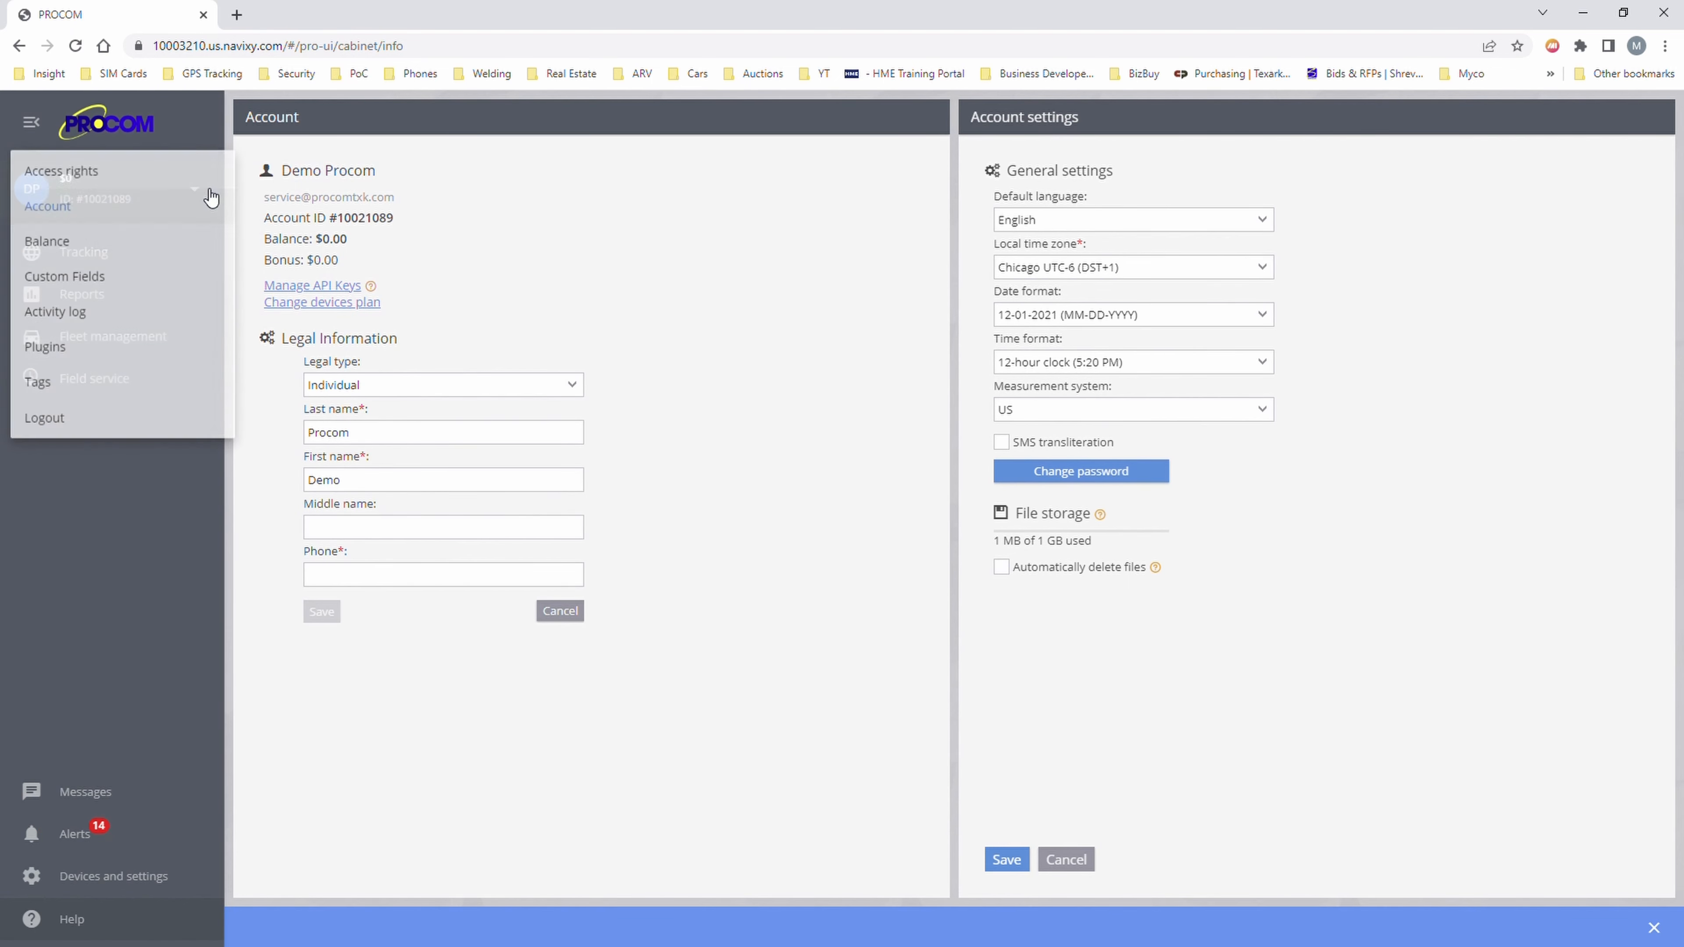
click(73, 212)
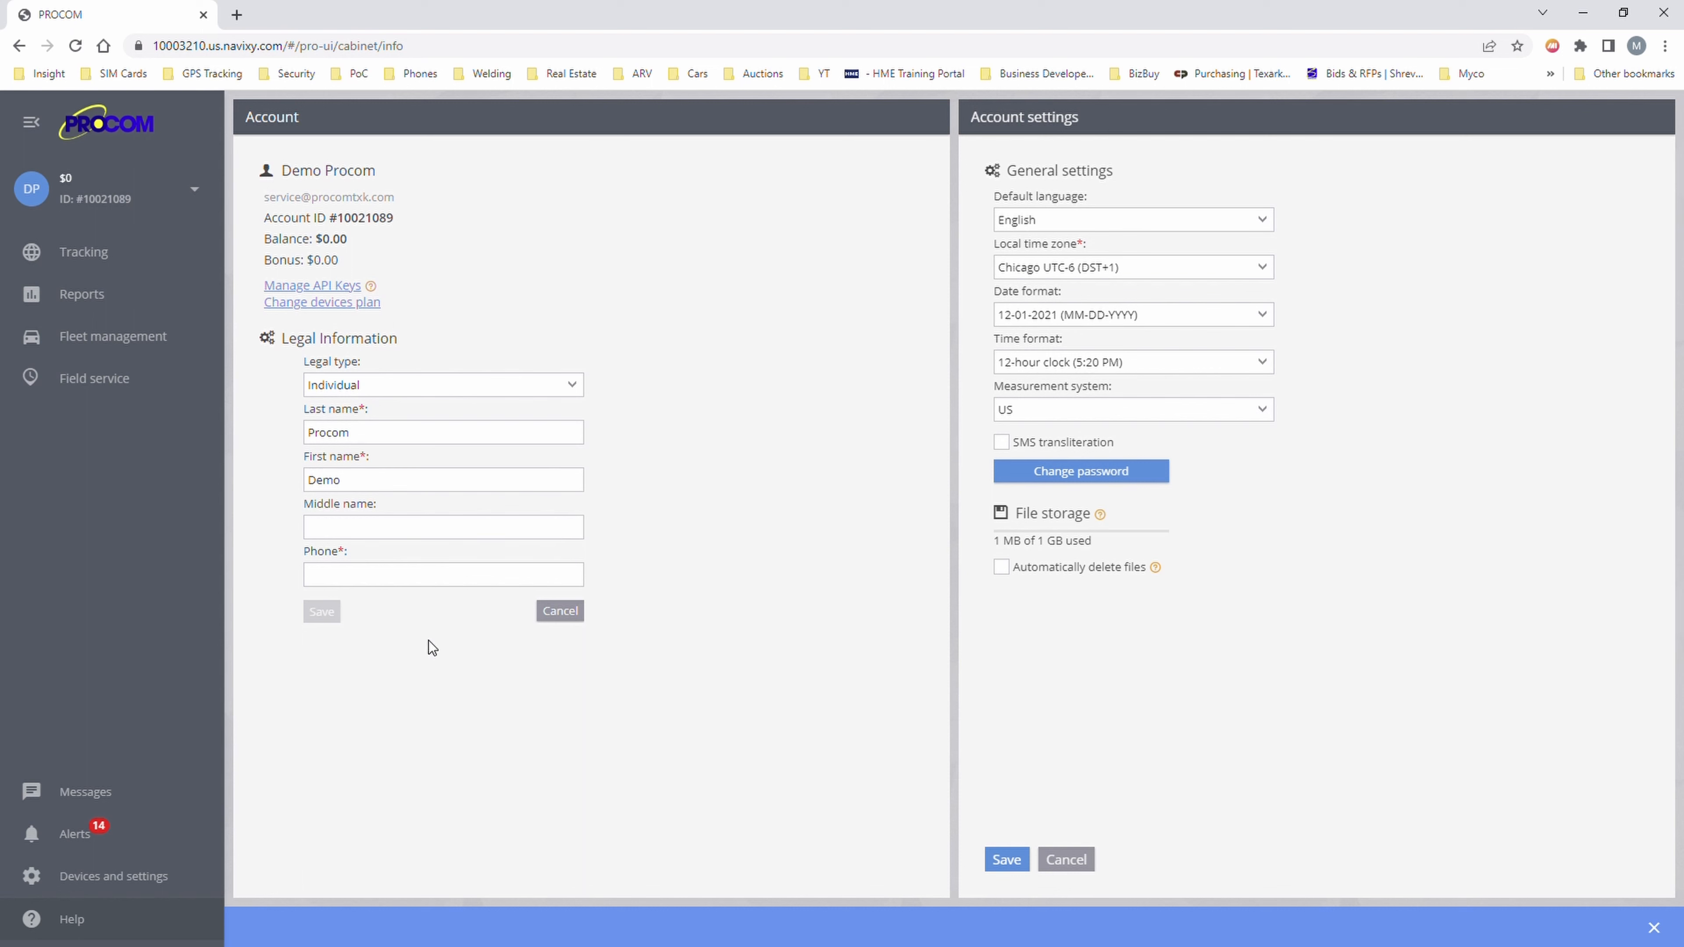
click(398, 575)
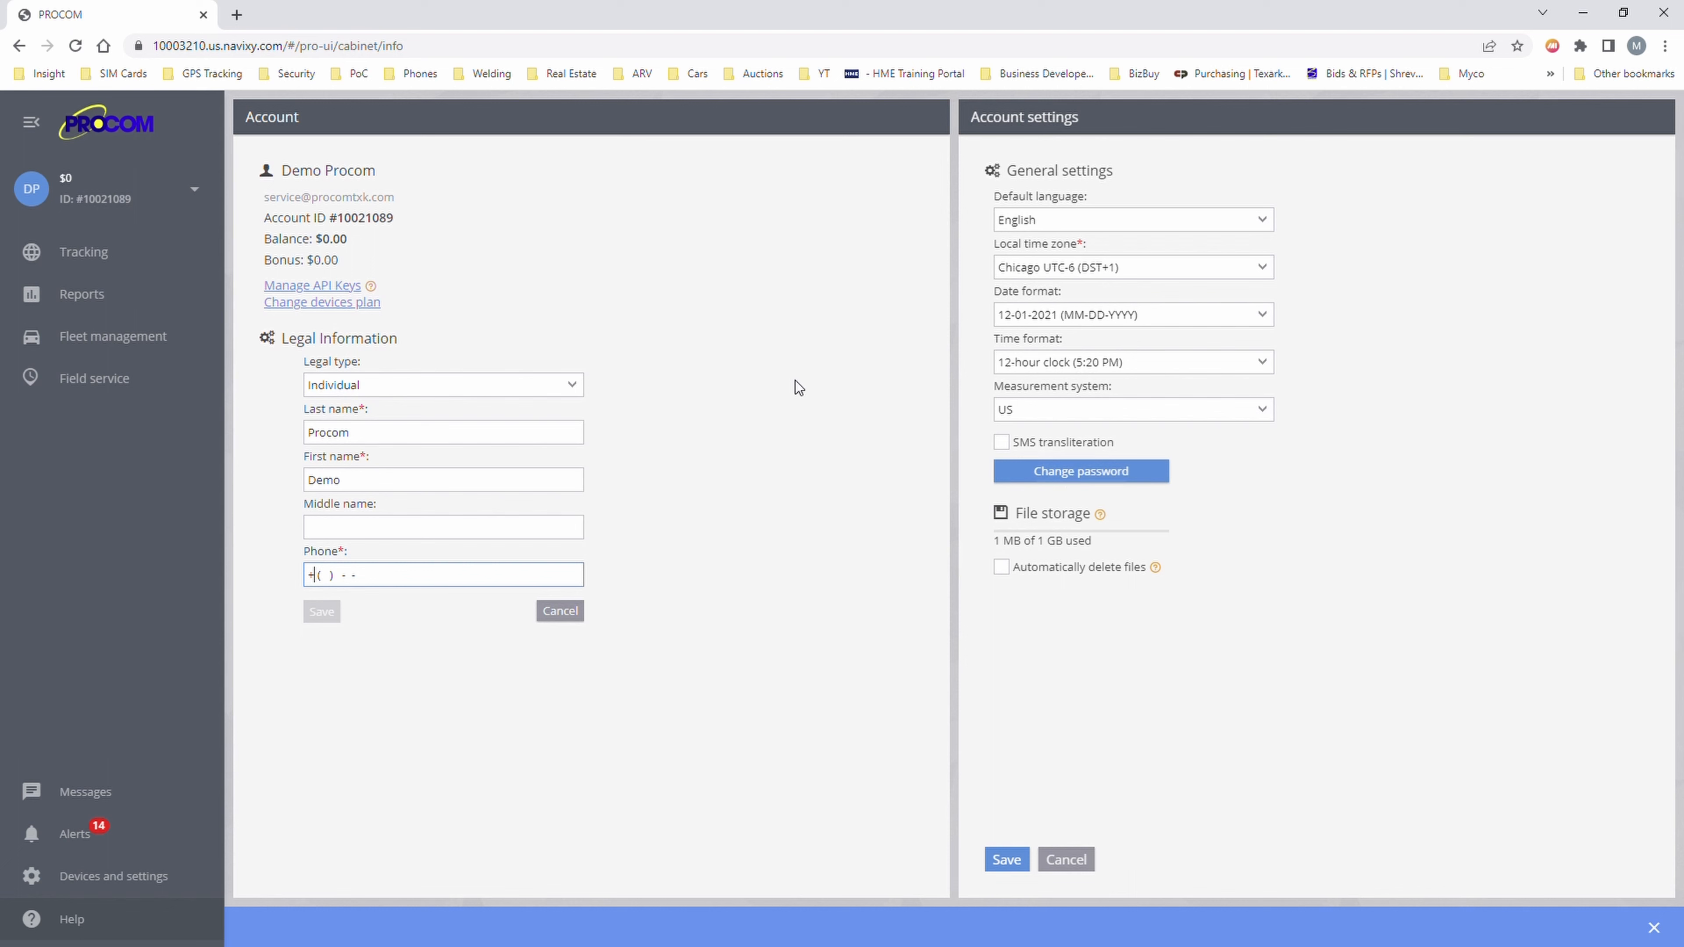
click(189, 188)
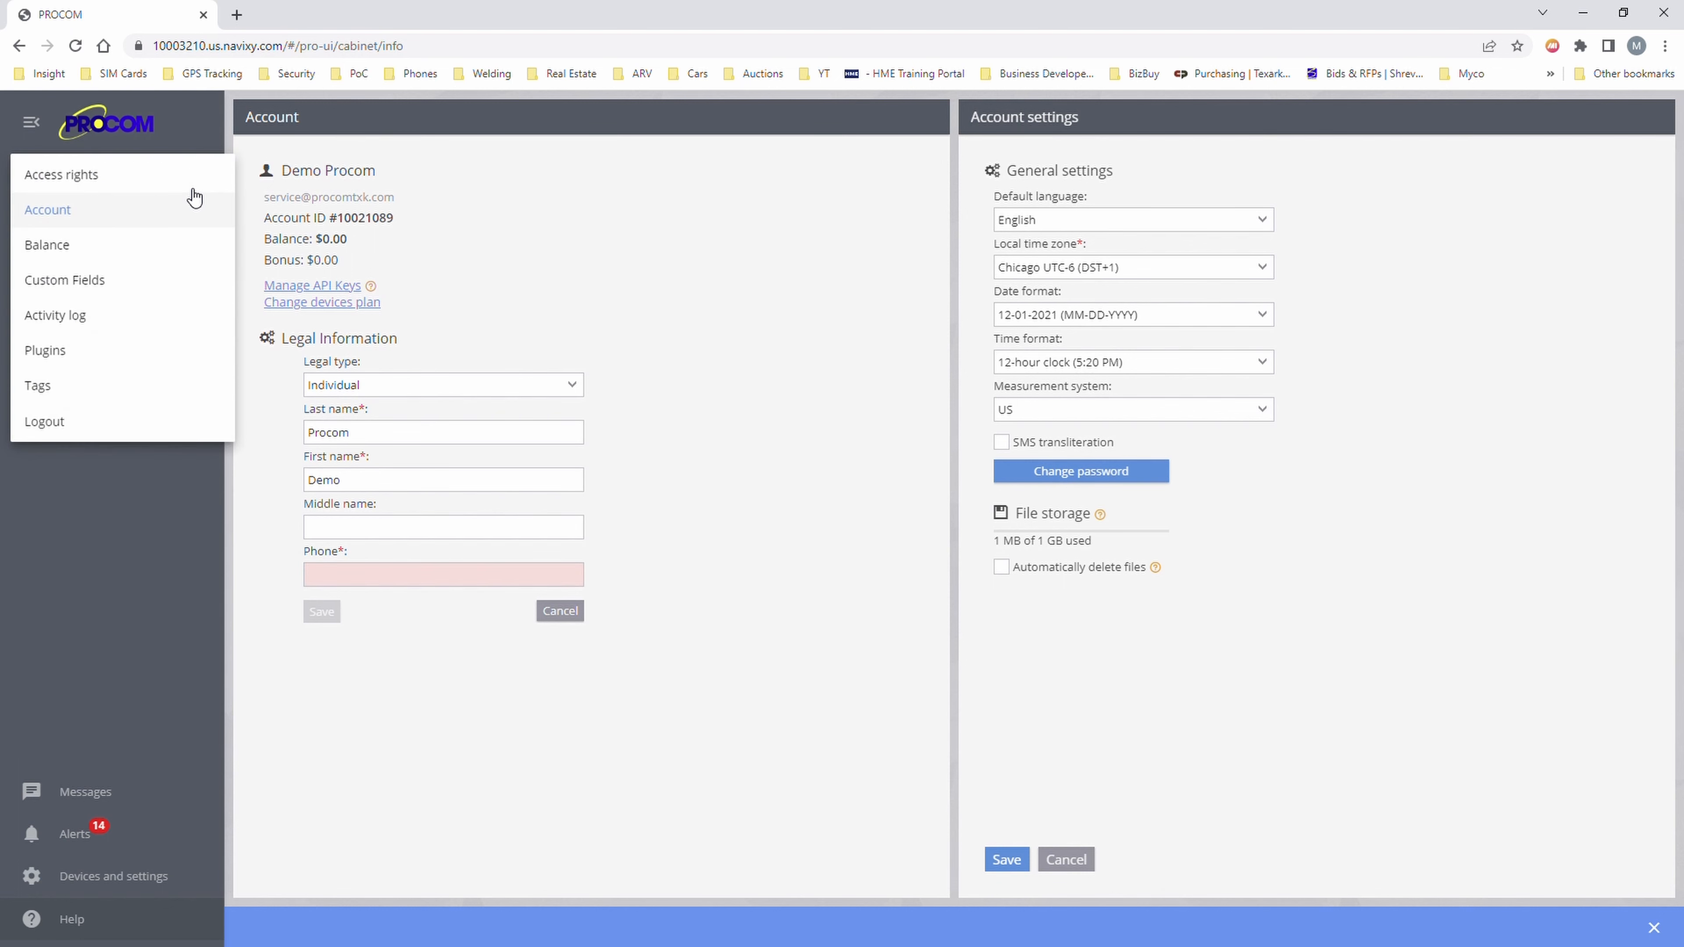
click(109, 178)
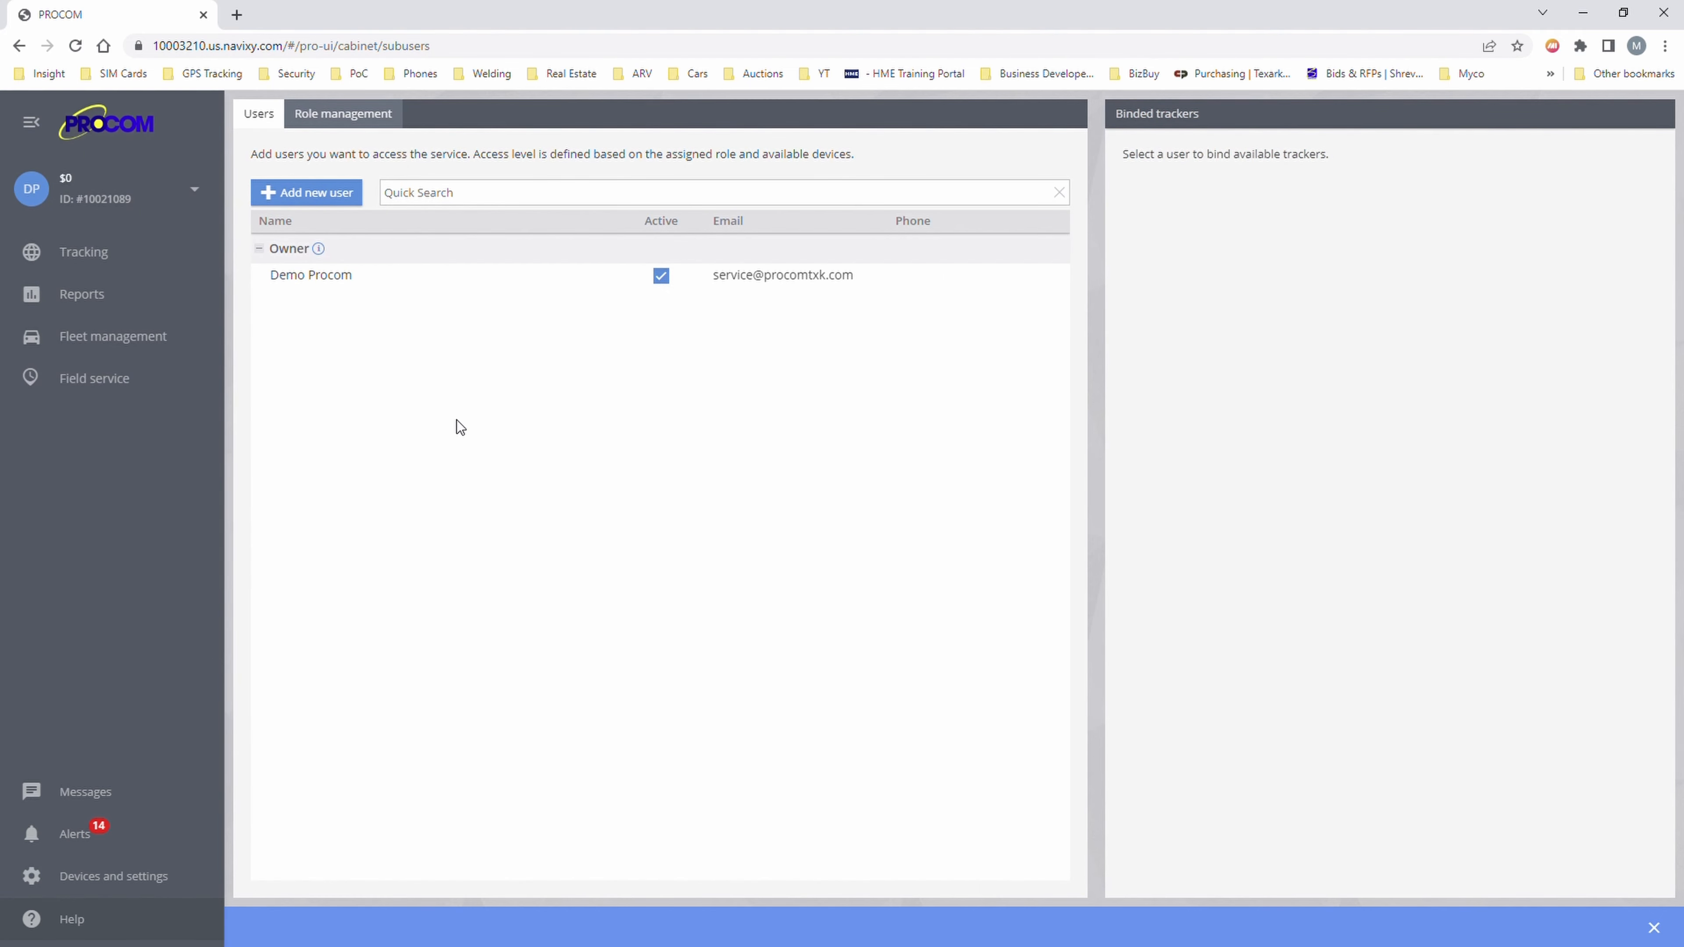
- Check which roles a new user can get, cancel, and view the Role management tab
click(305, 192)
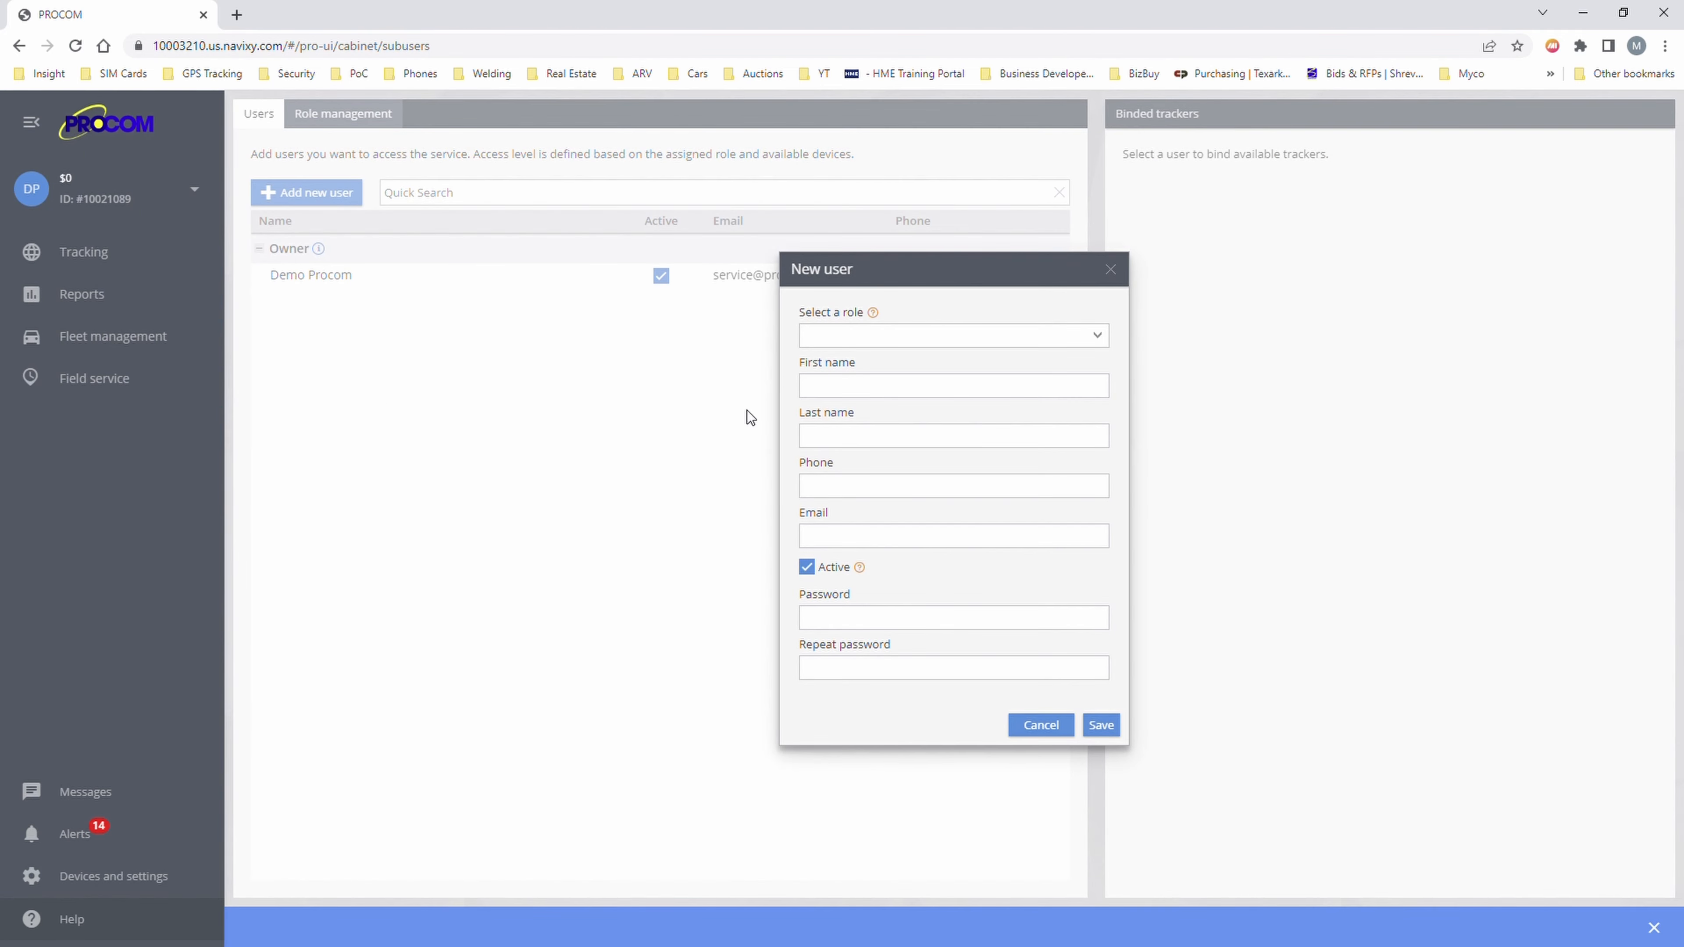
click(863, 340)
click(720, 358)
click(1059, 725)
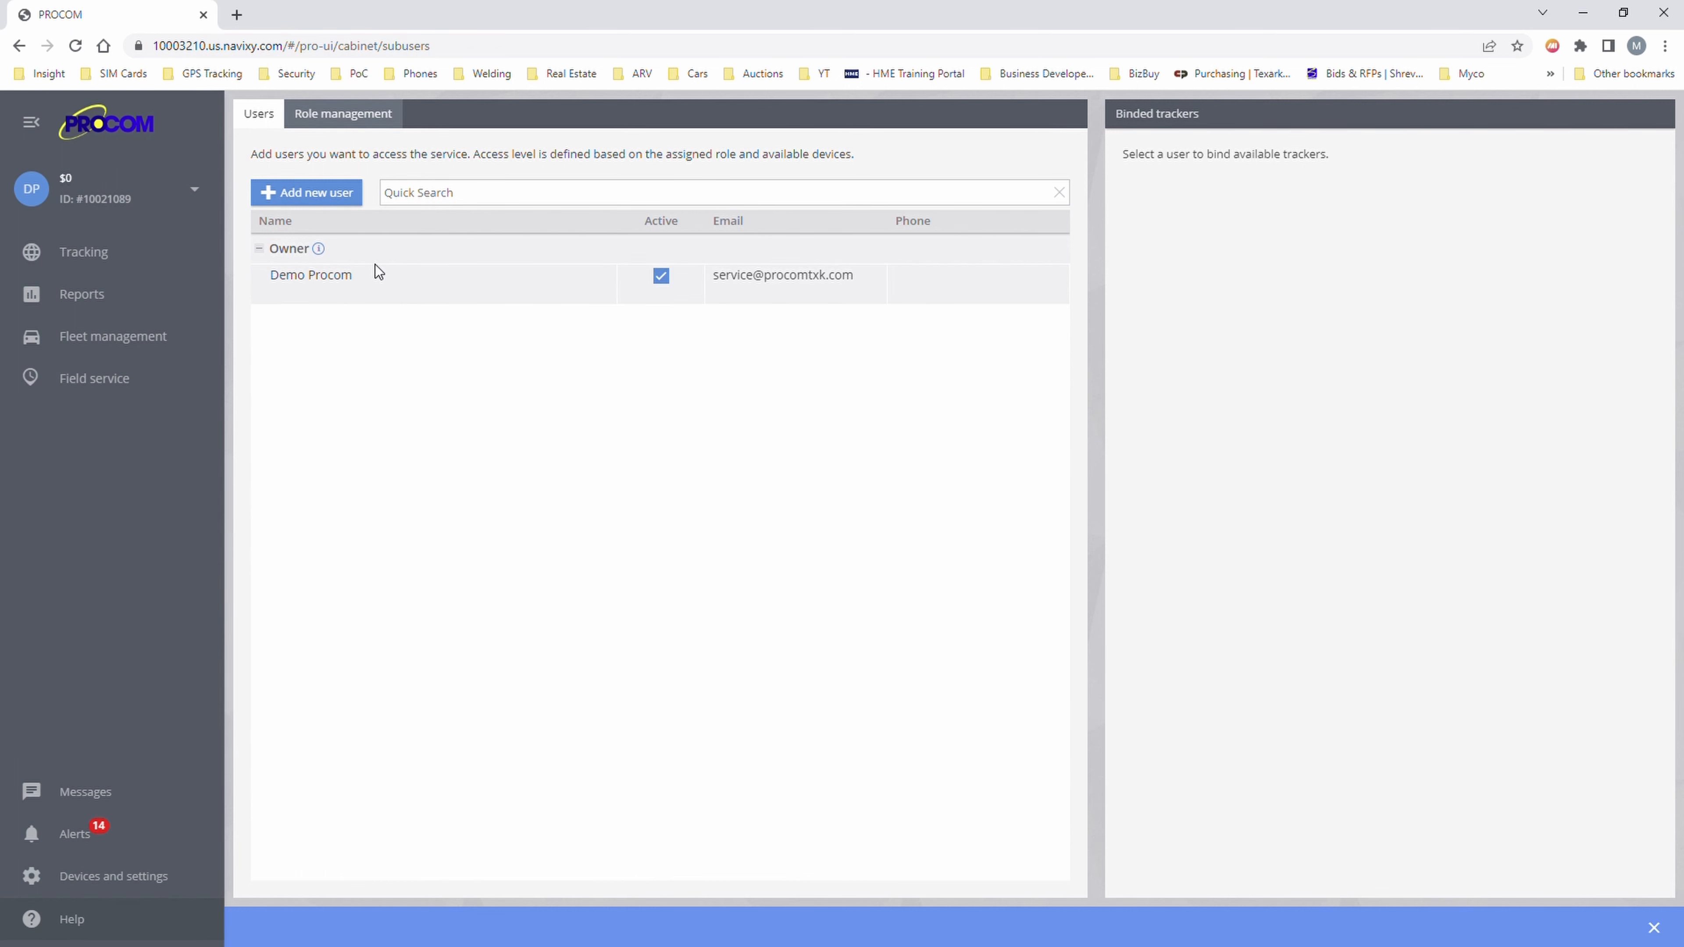
click(353, 124)
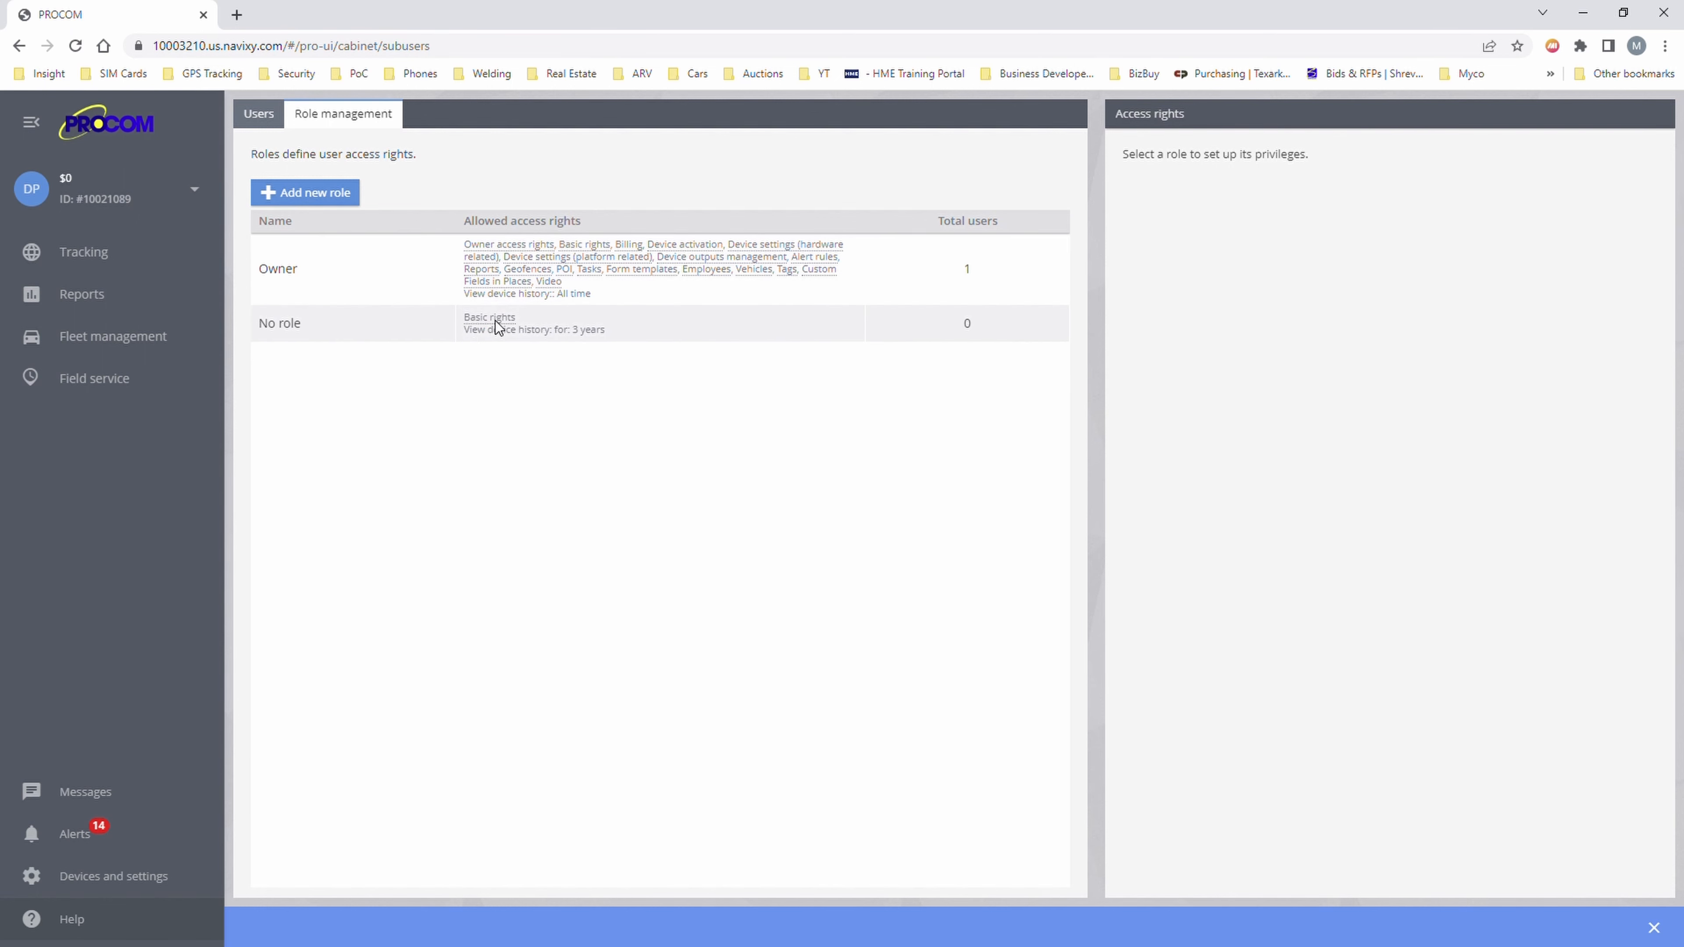
mouse_move(513, 333)
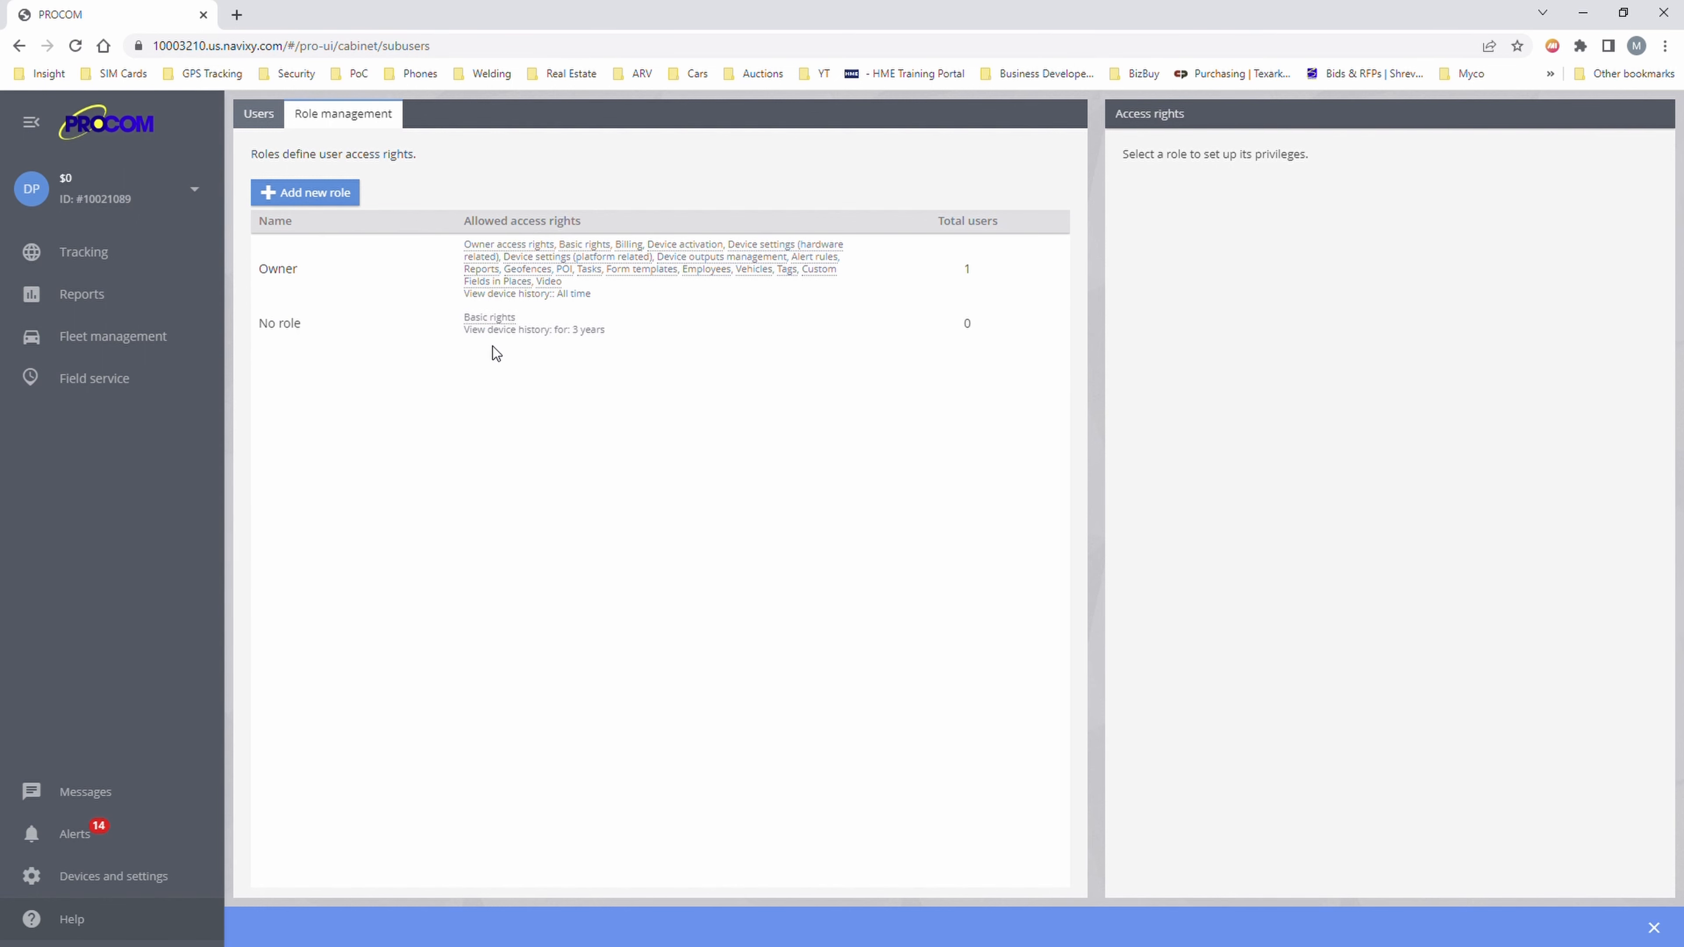
- Save an Admin role with all additional rights except Billing and Device activation, plus device history
click(312, 199)
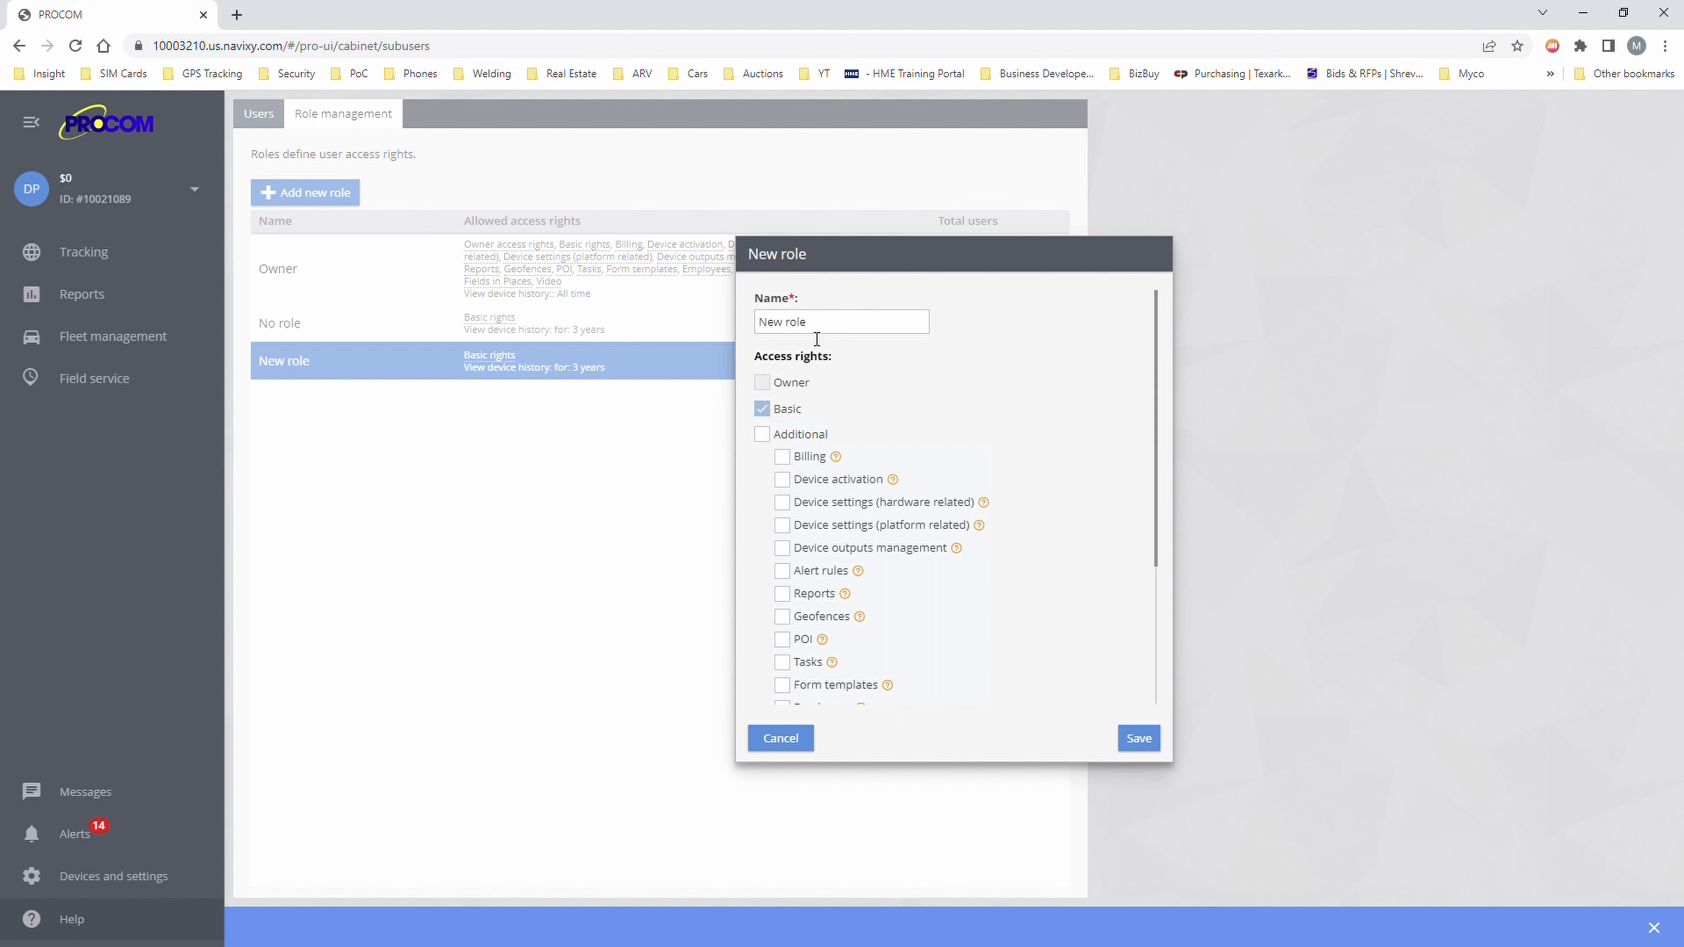
drag(816, 327, 597, 338)
text(Admin)
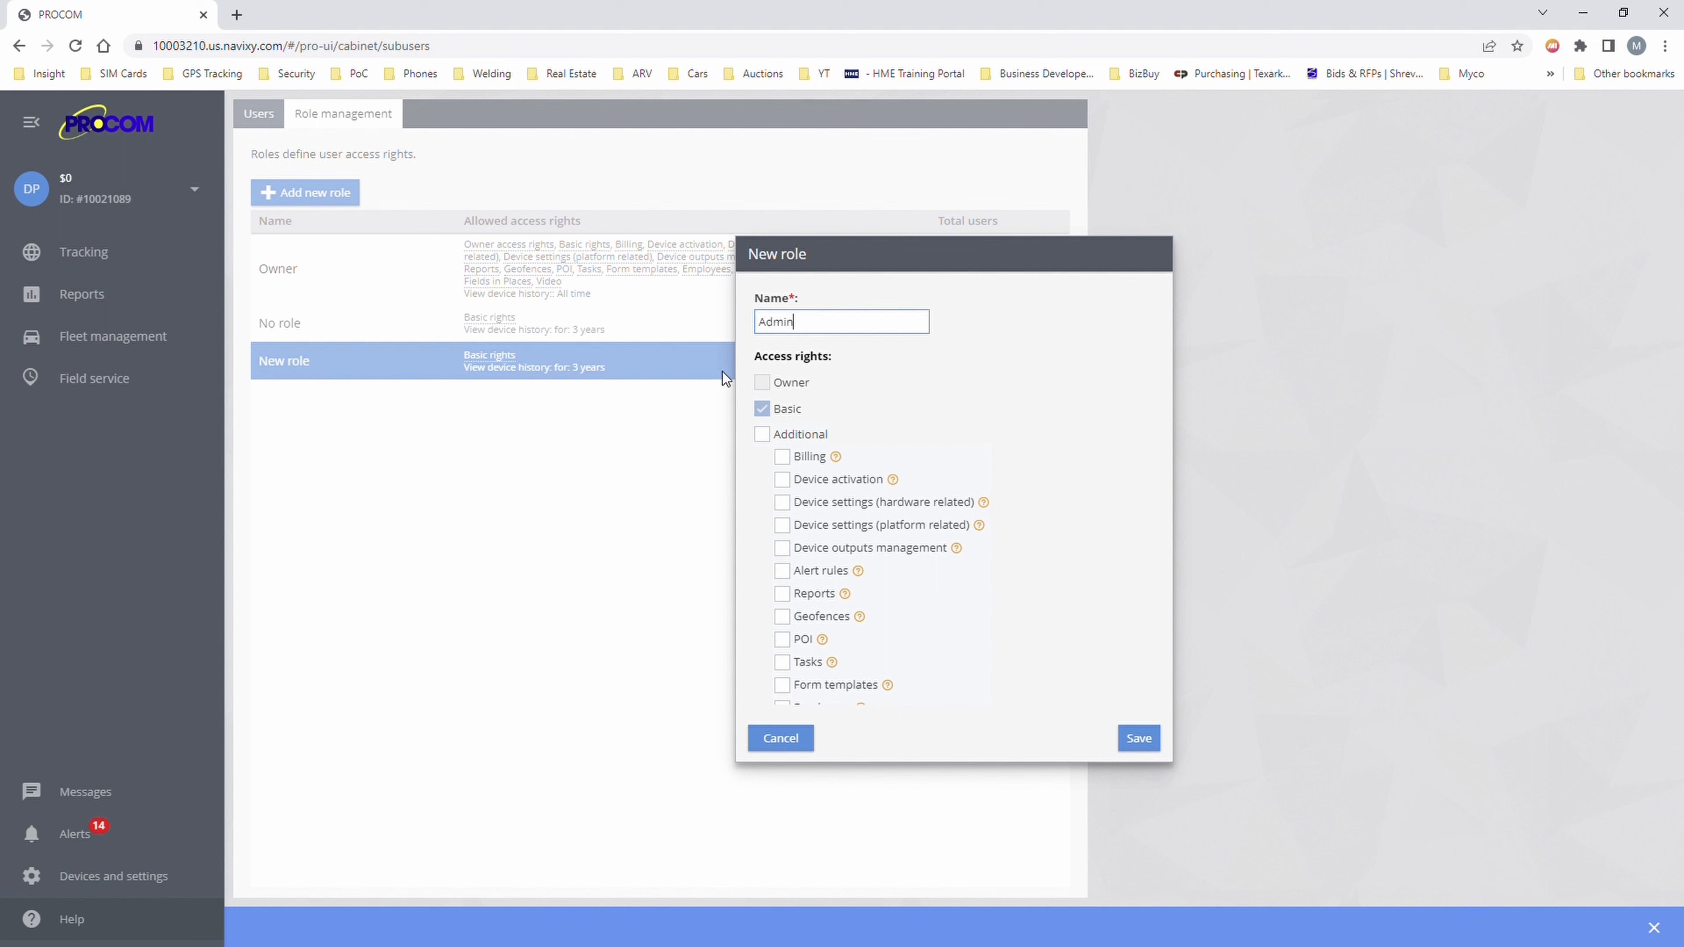
click(763, 435)
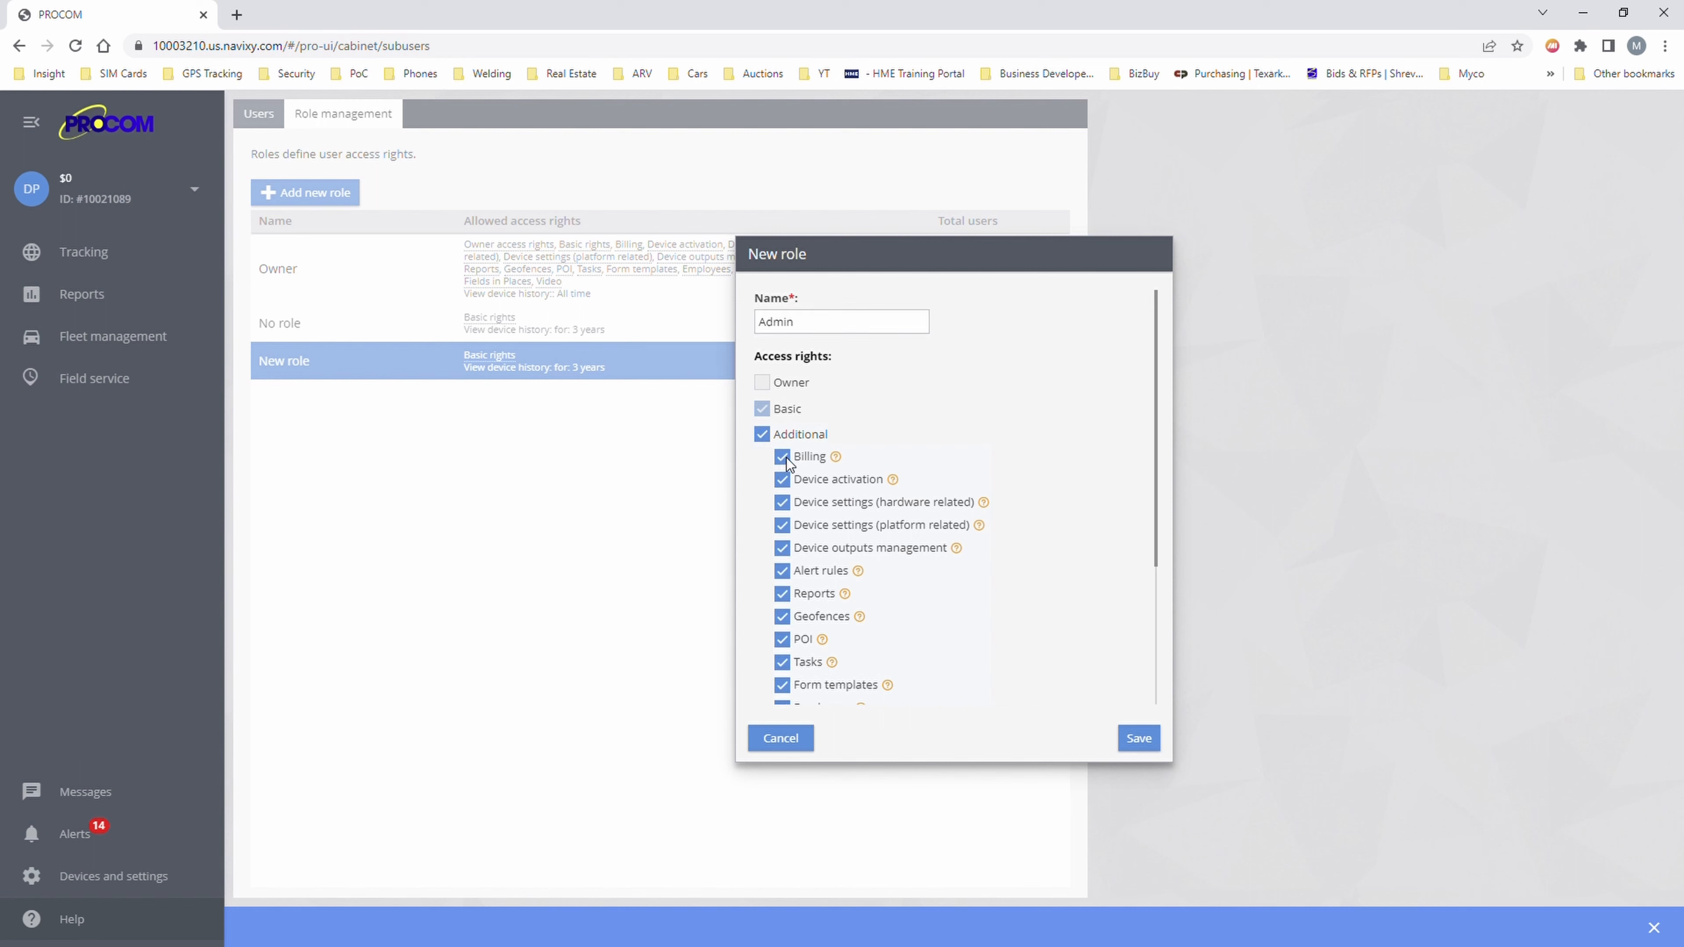
click(783, 478)
scroll(792, 677, down, 3)
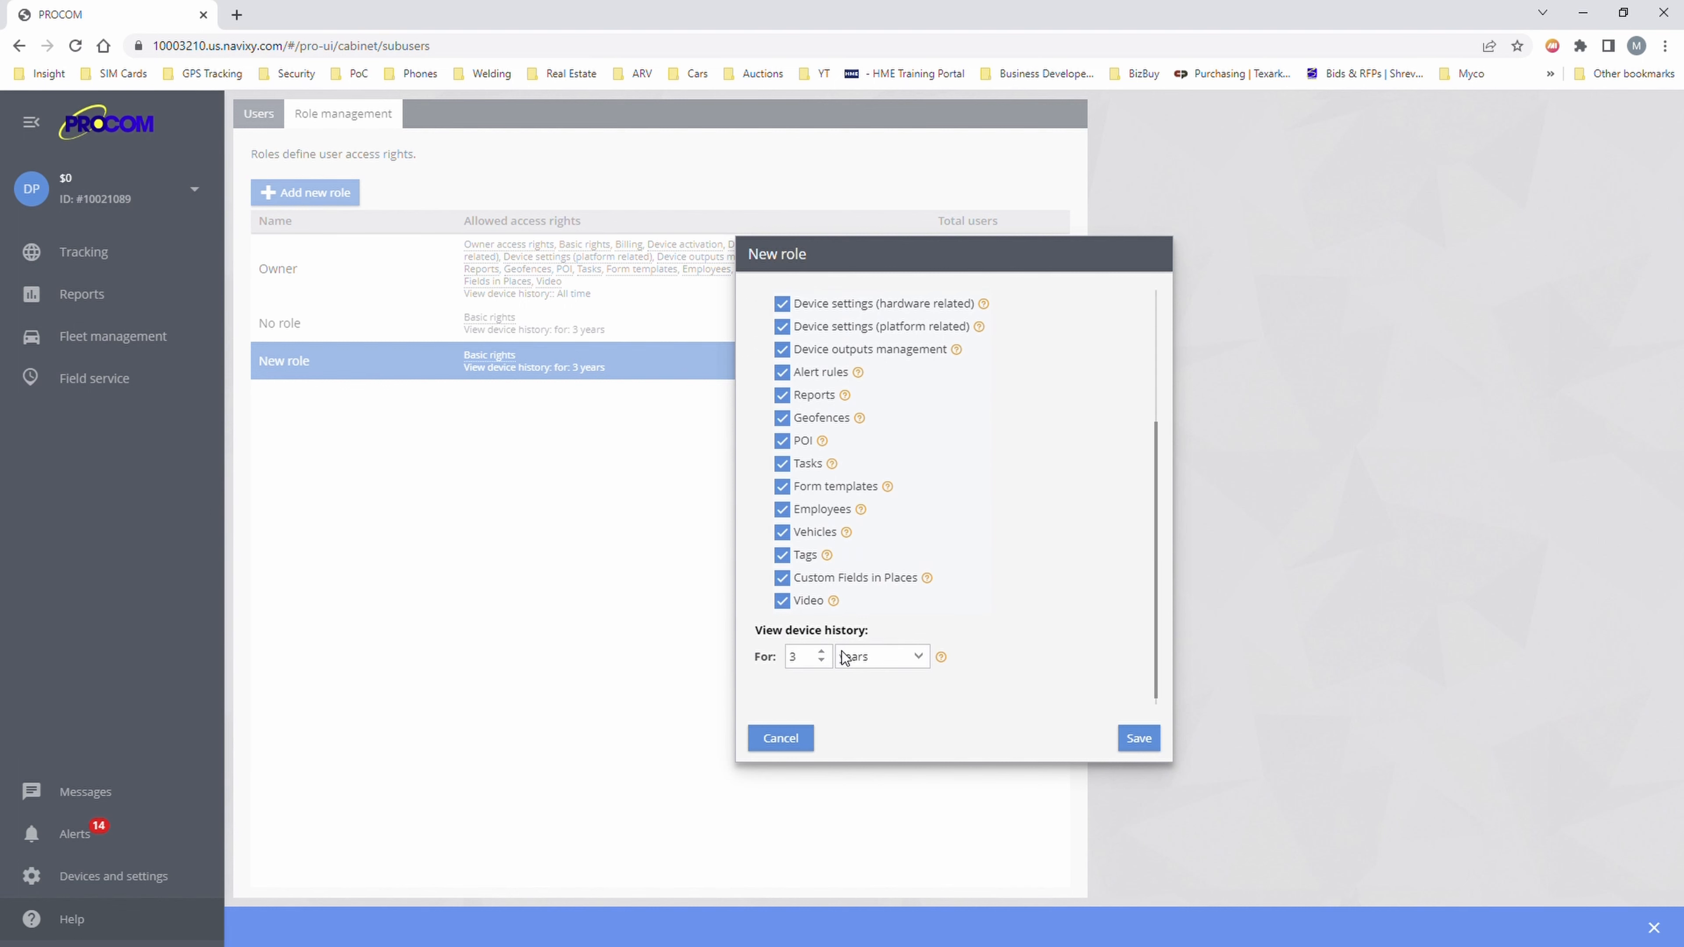
scroll(810, 632, up, 3)
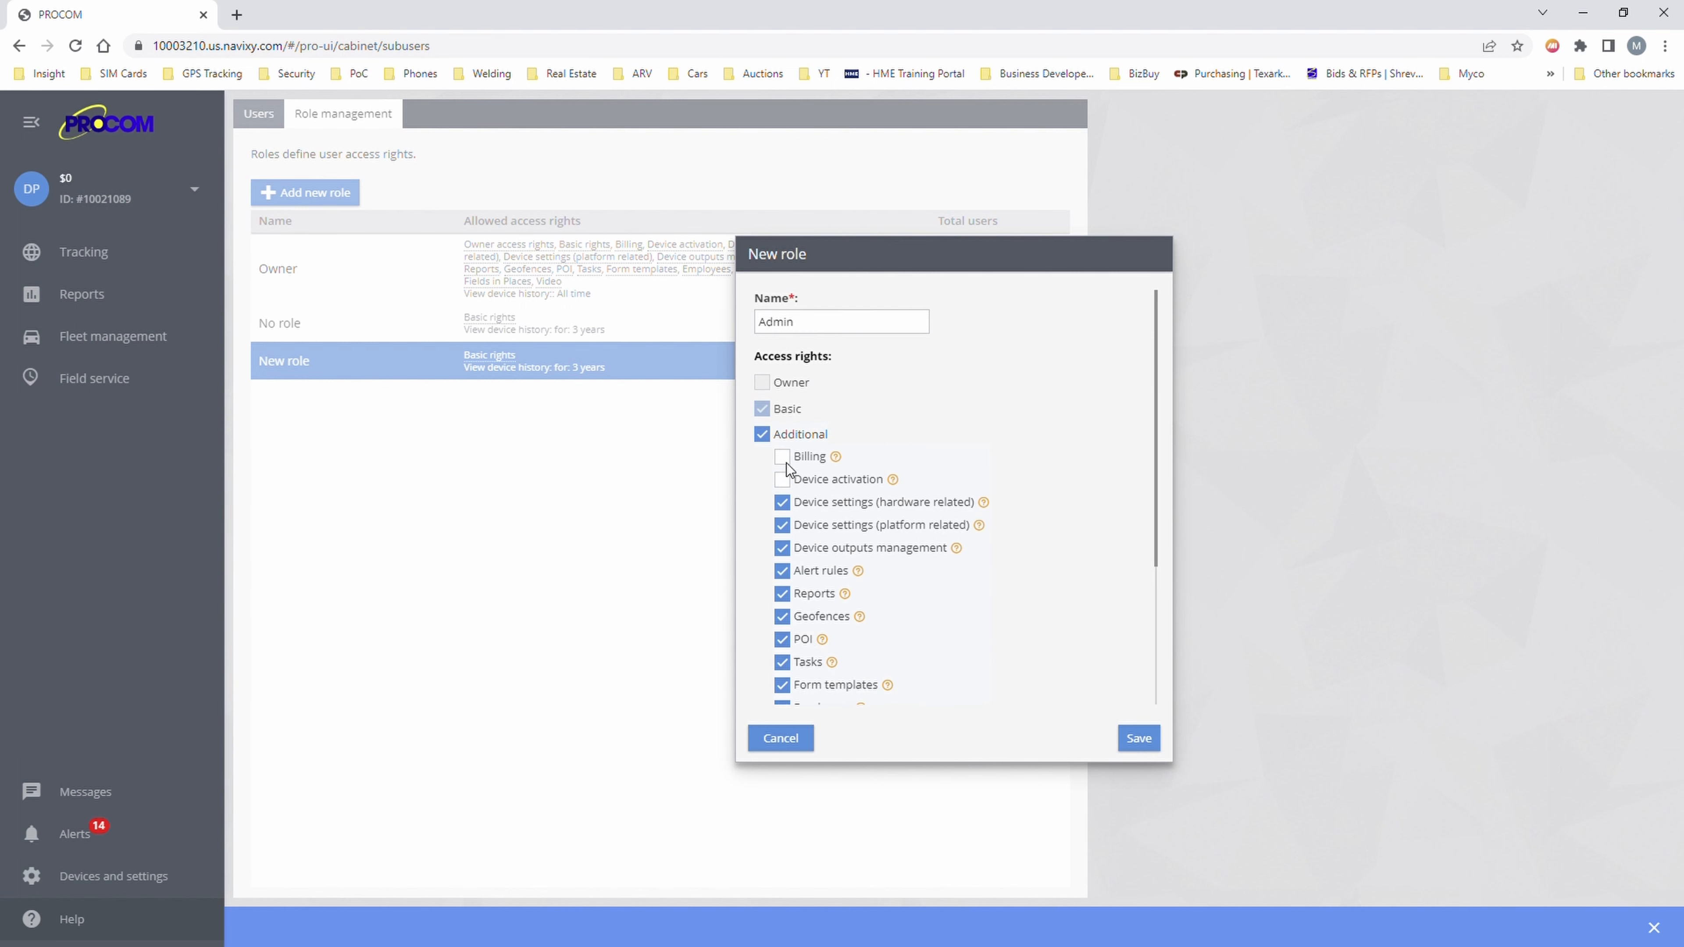
scroll(804, 549, down, 1)
scroll(804, 550, down, 3)
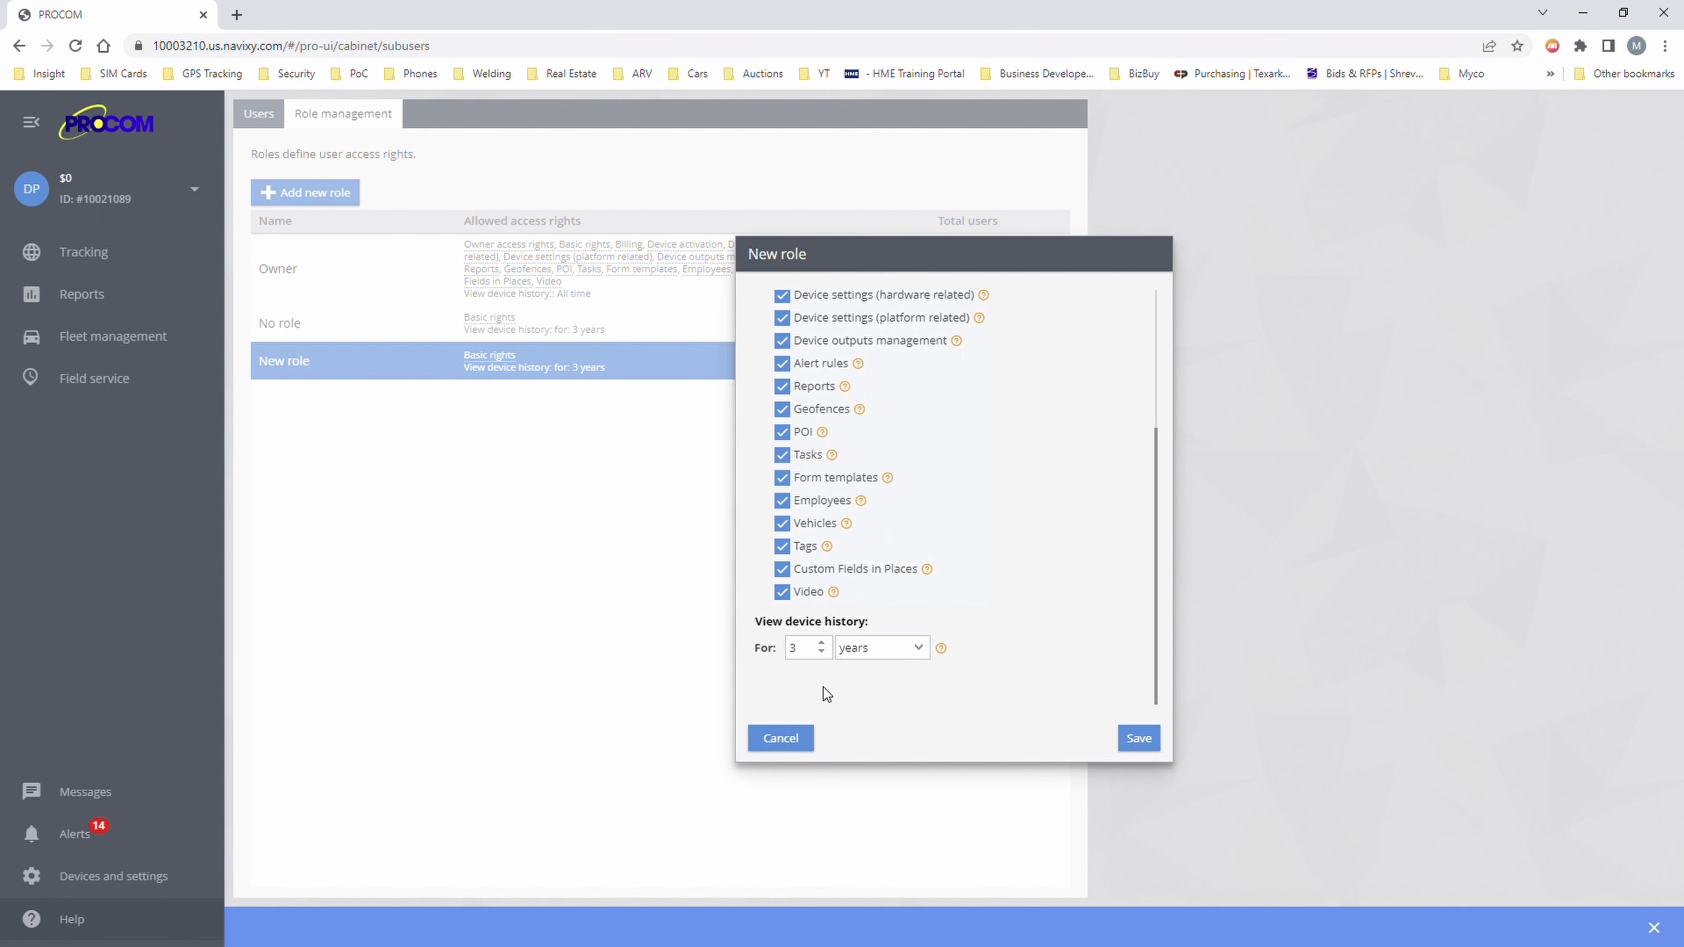
click(1137, 738)
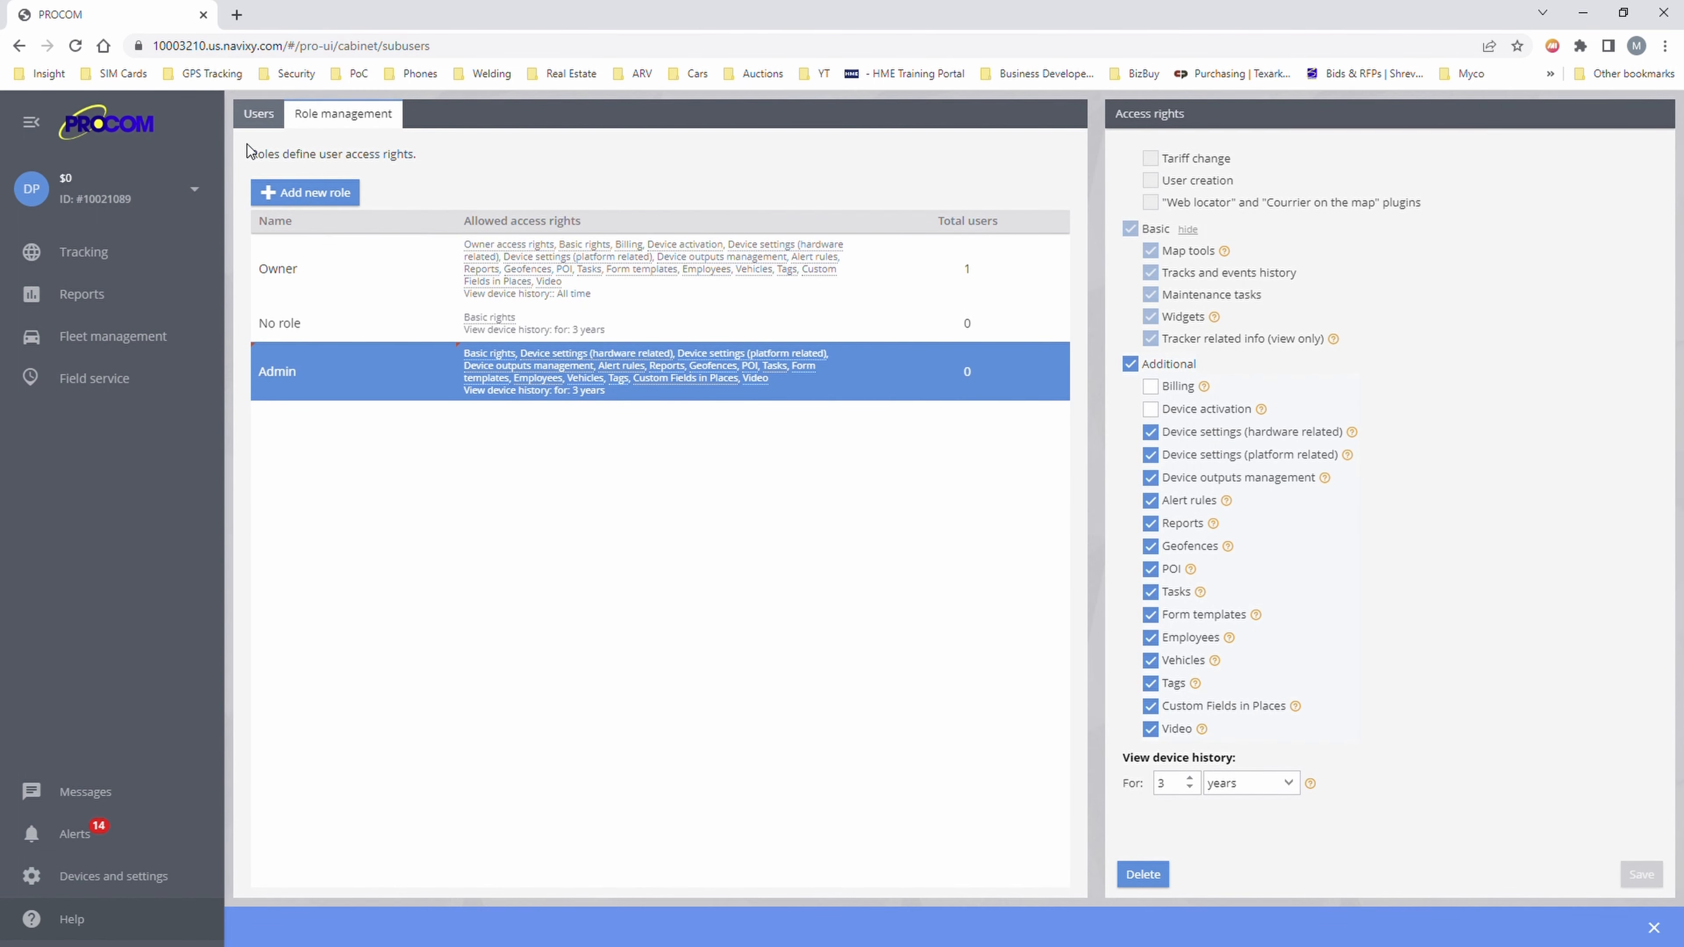
- Start a new user with the Admin role, entering the user's name, phone number and e-mail
click(267, 118)
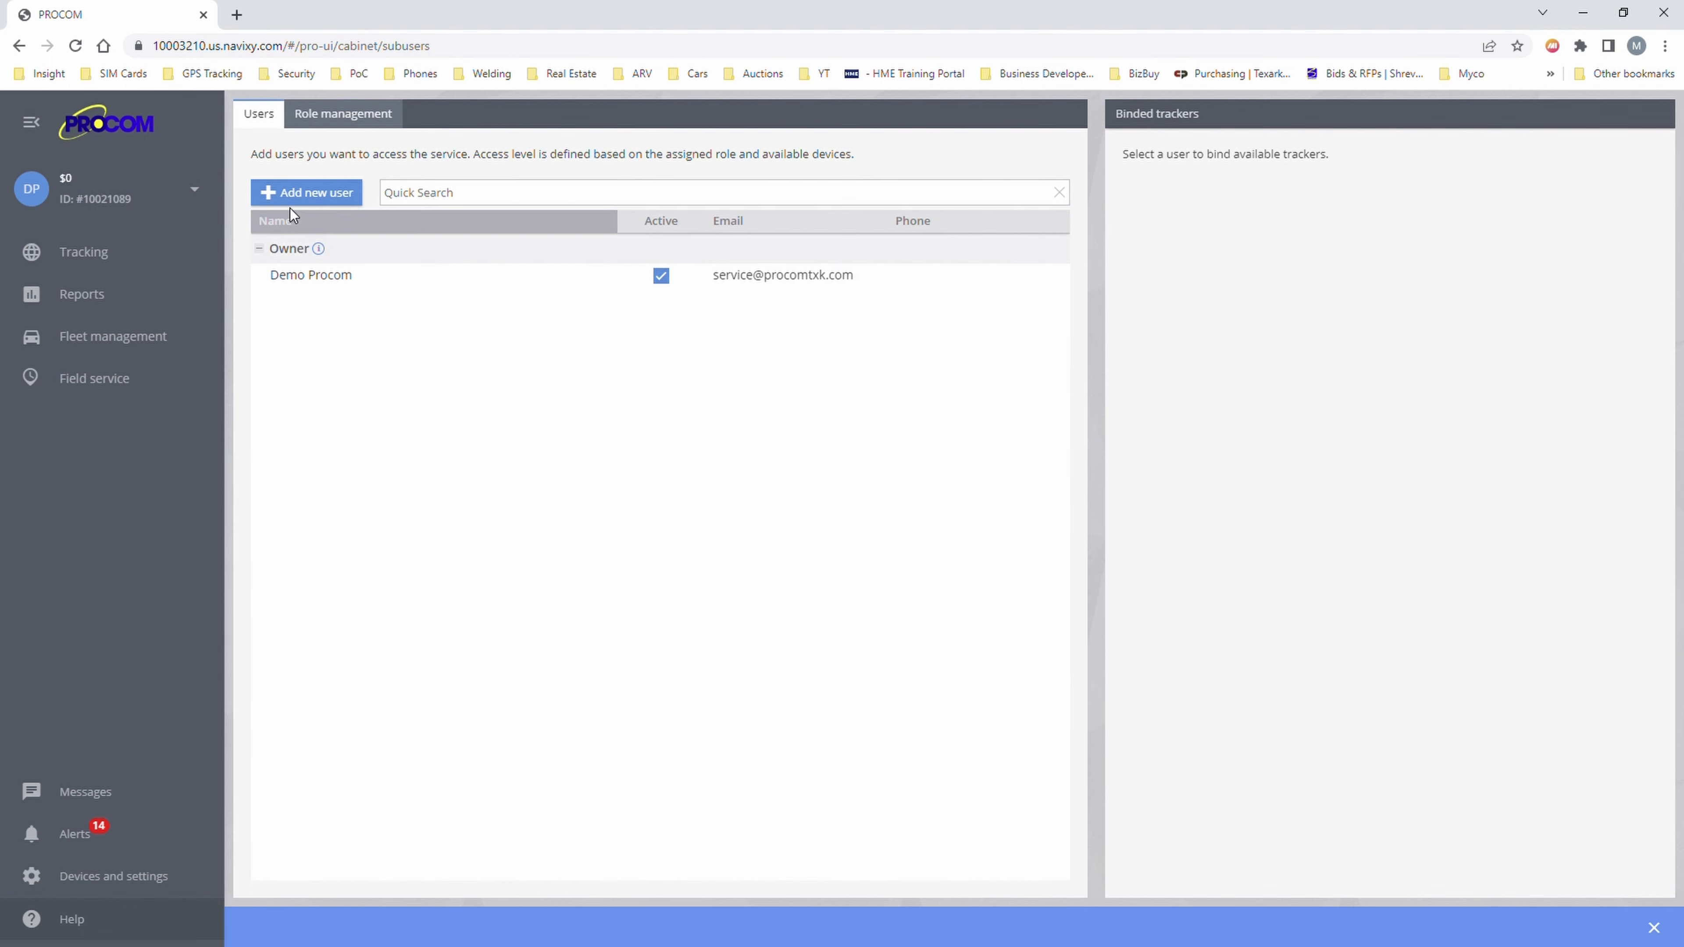
click(317, 196)
click(863, 328)
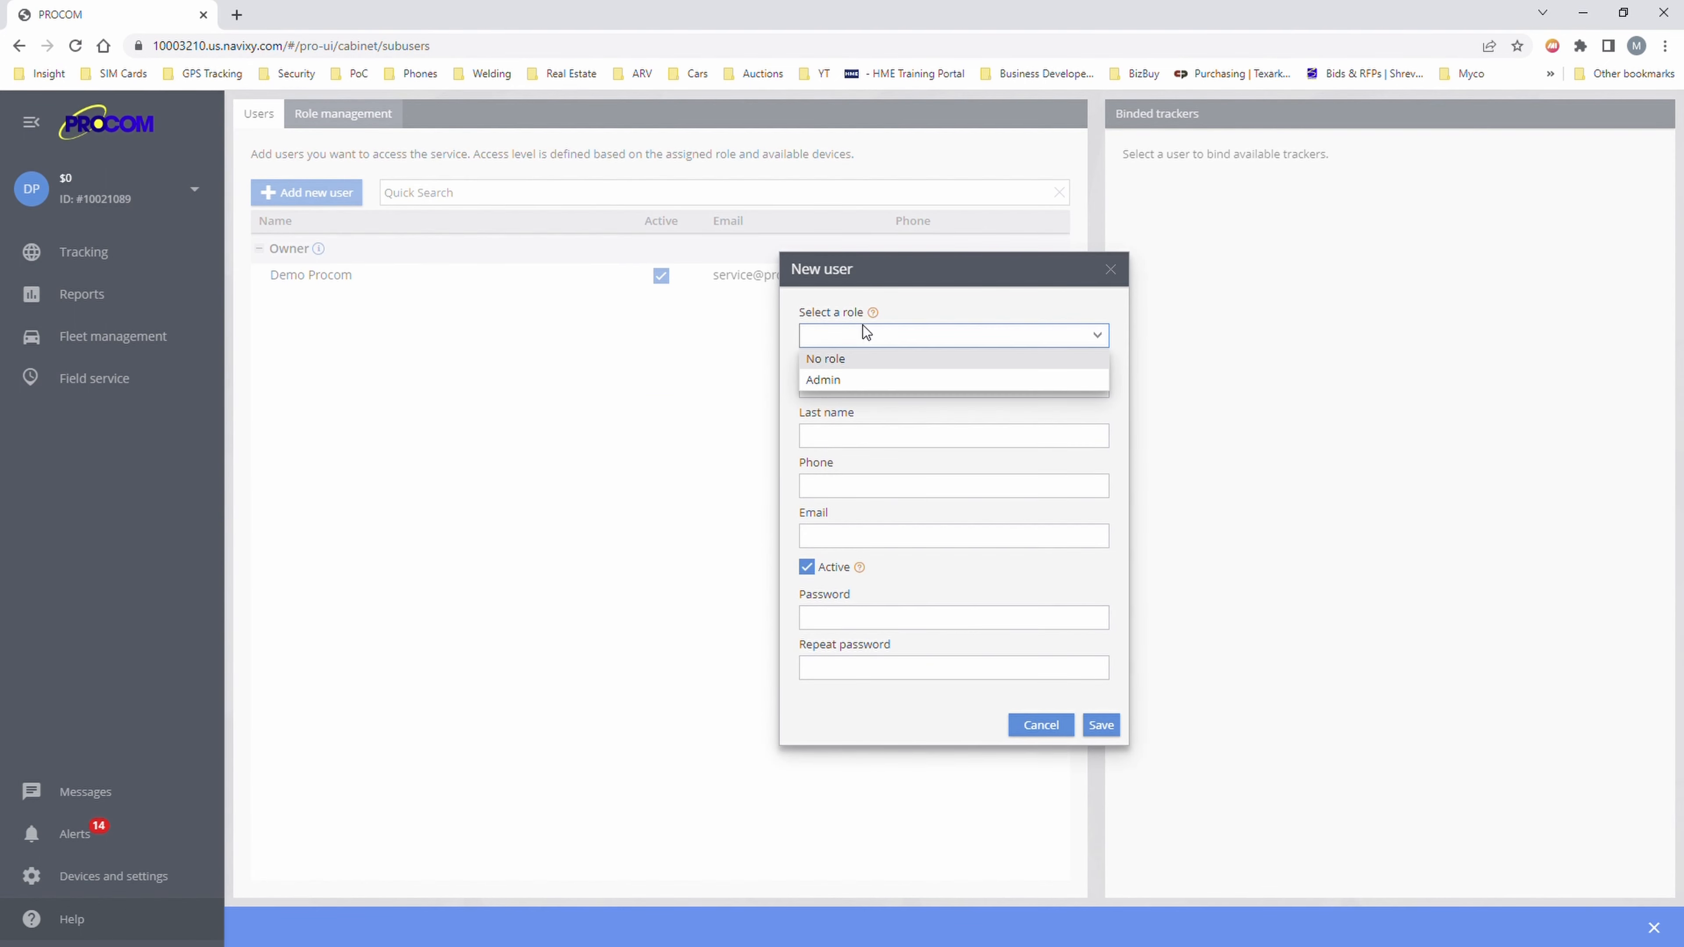
click(864, 377)
click(847, 391)
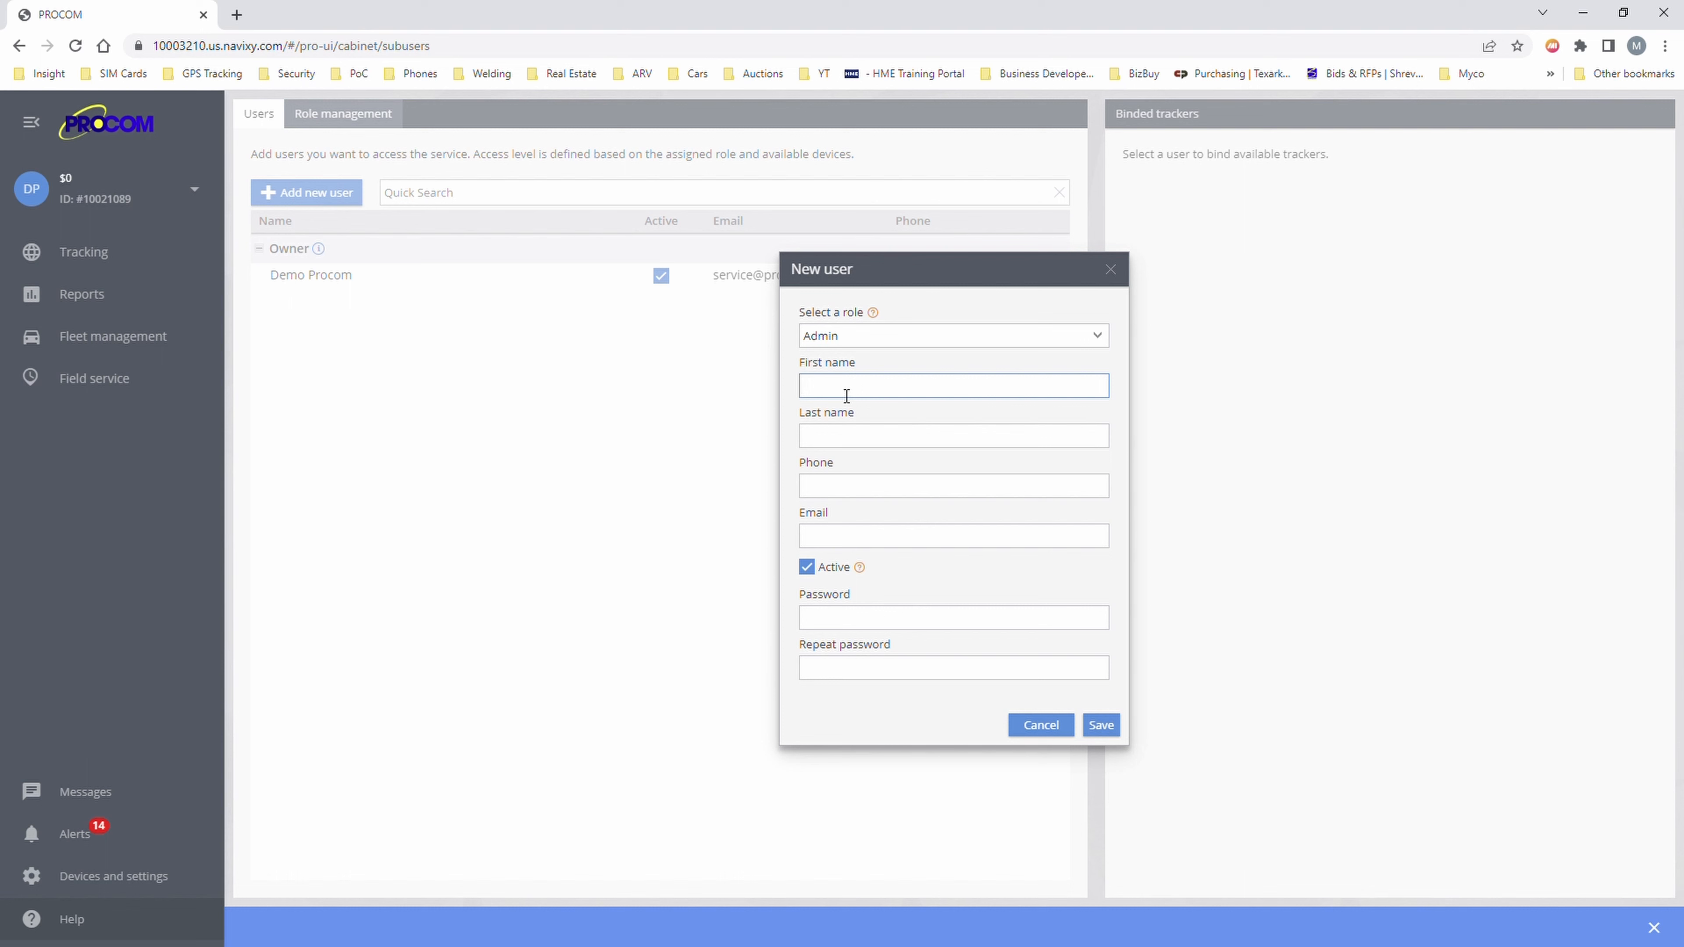
text(Stacy)
key(Tab)
key(Tab)
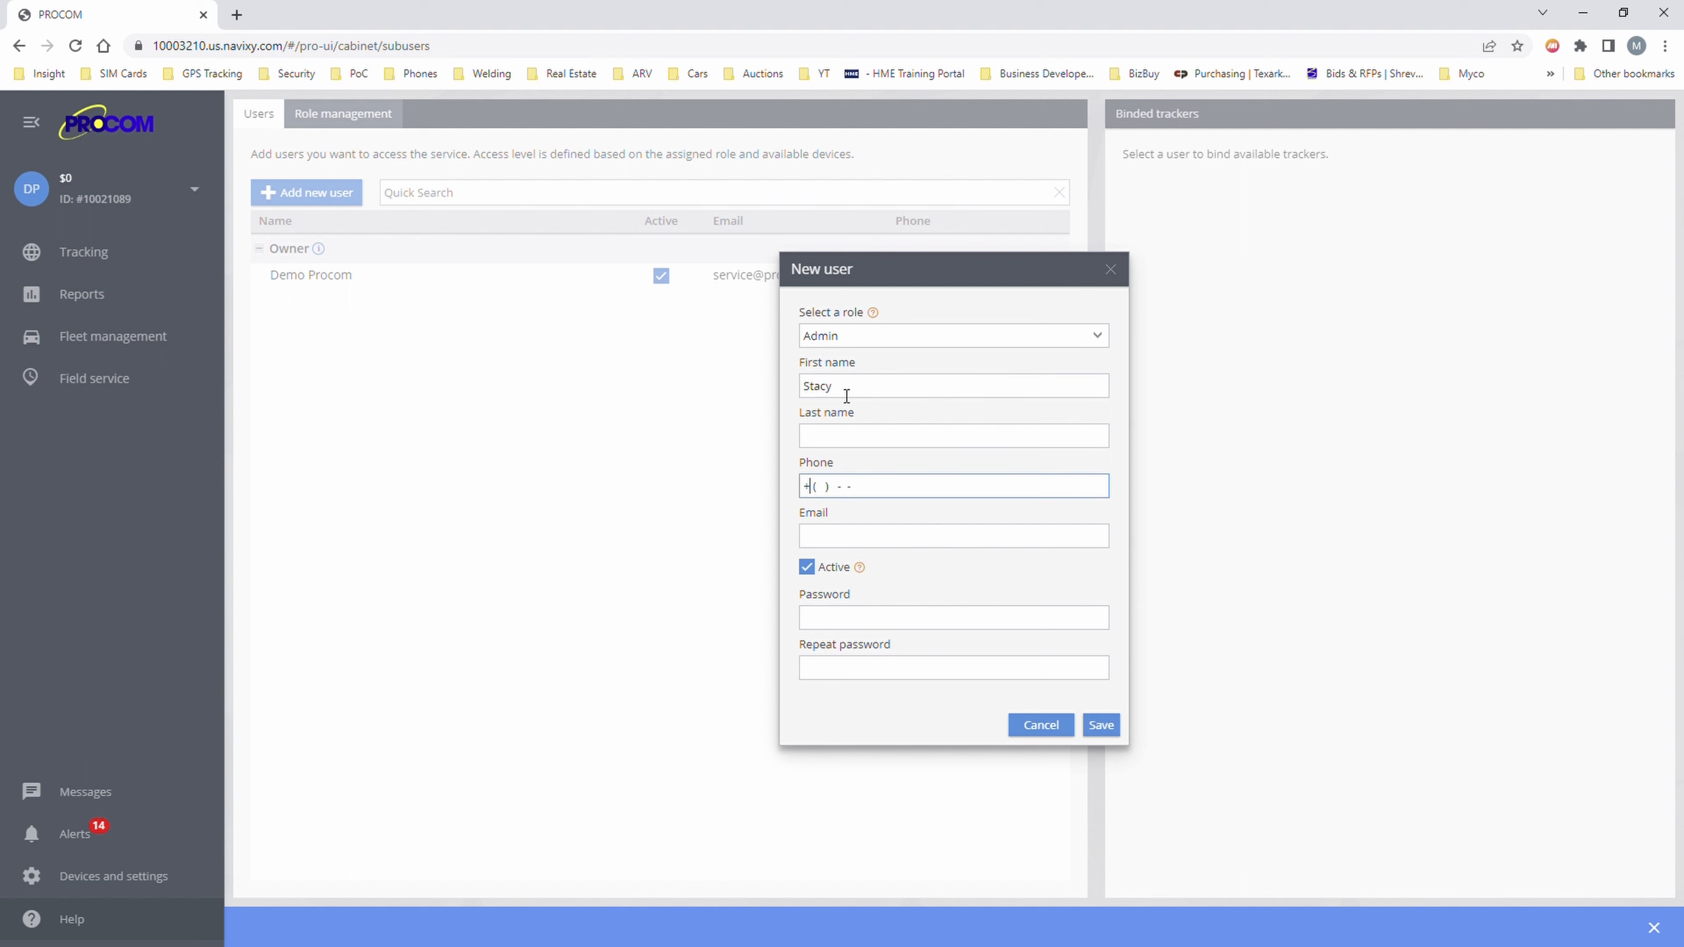
text(1)
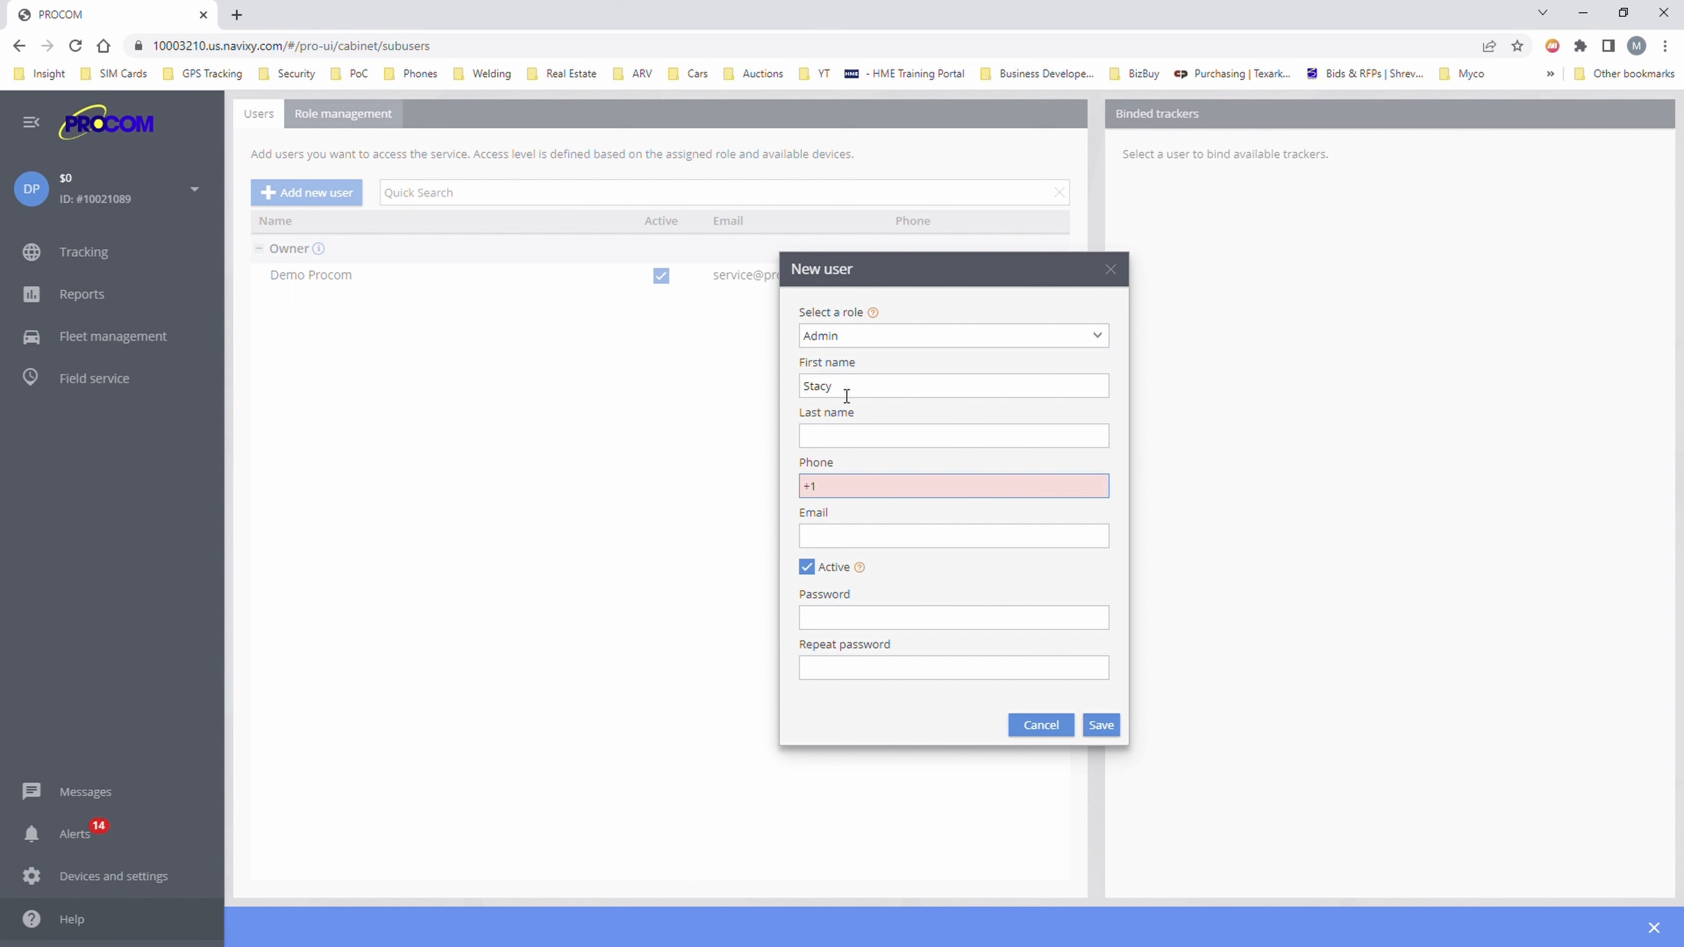
text(5551213456)
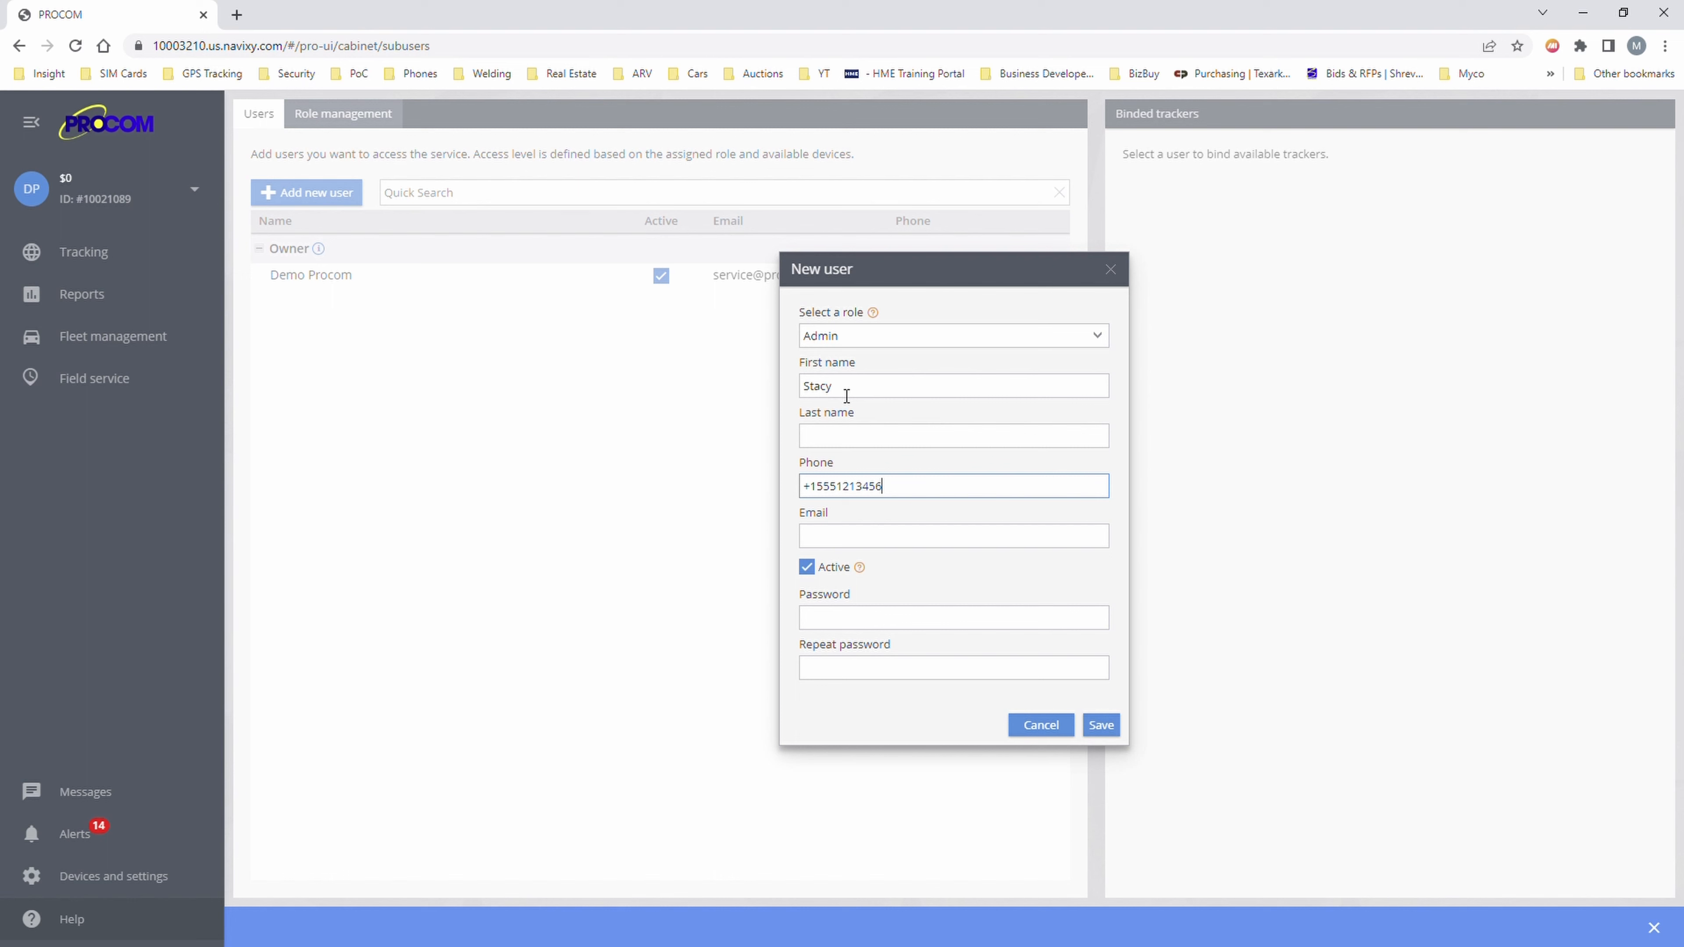
click(836, 536)
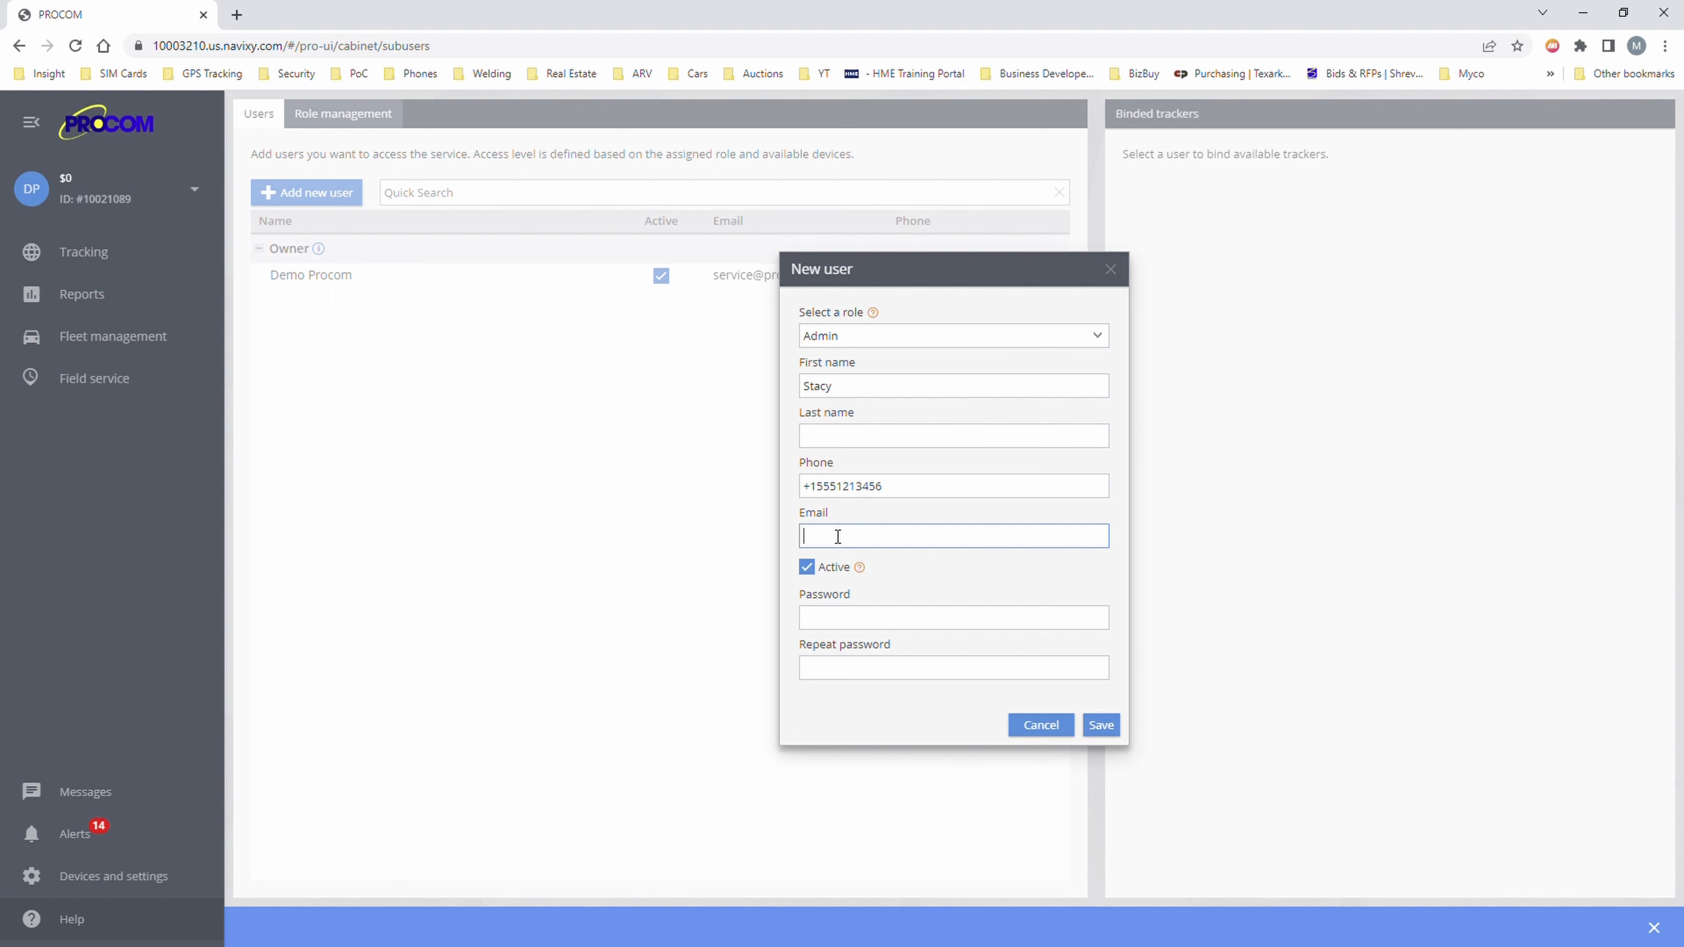
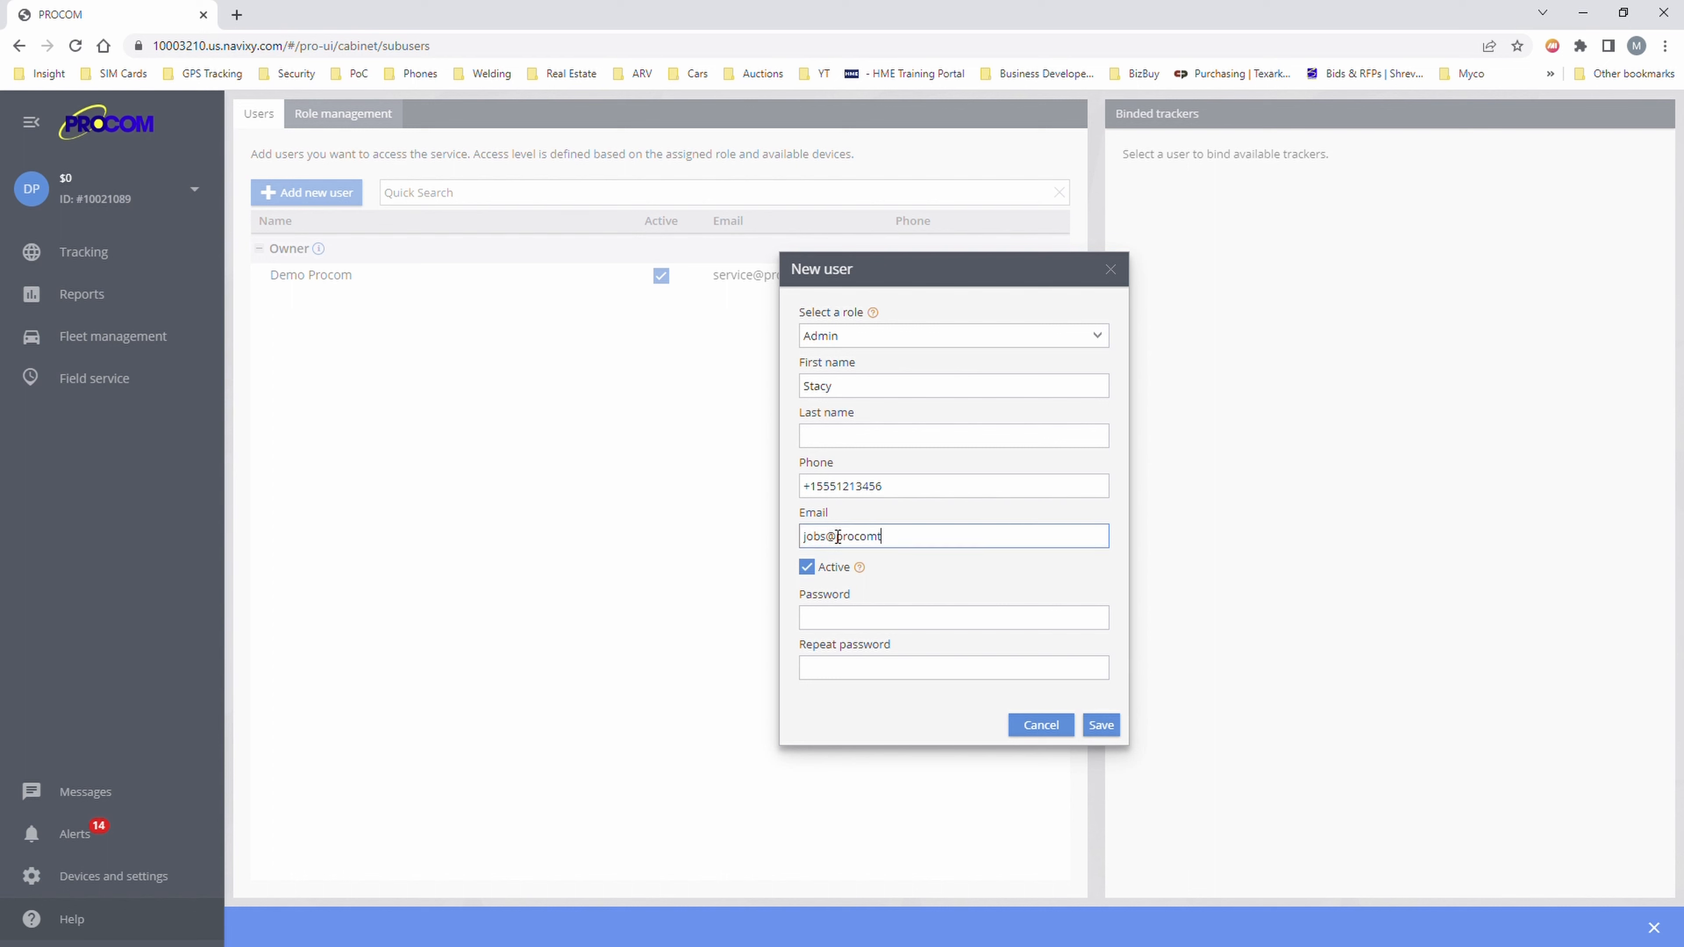
- Set and confirm the user's password, save, and select the new user to see bound trackers
click(867, 618)
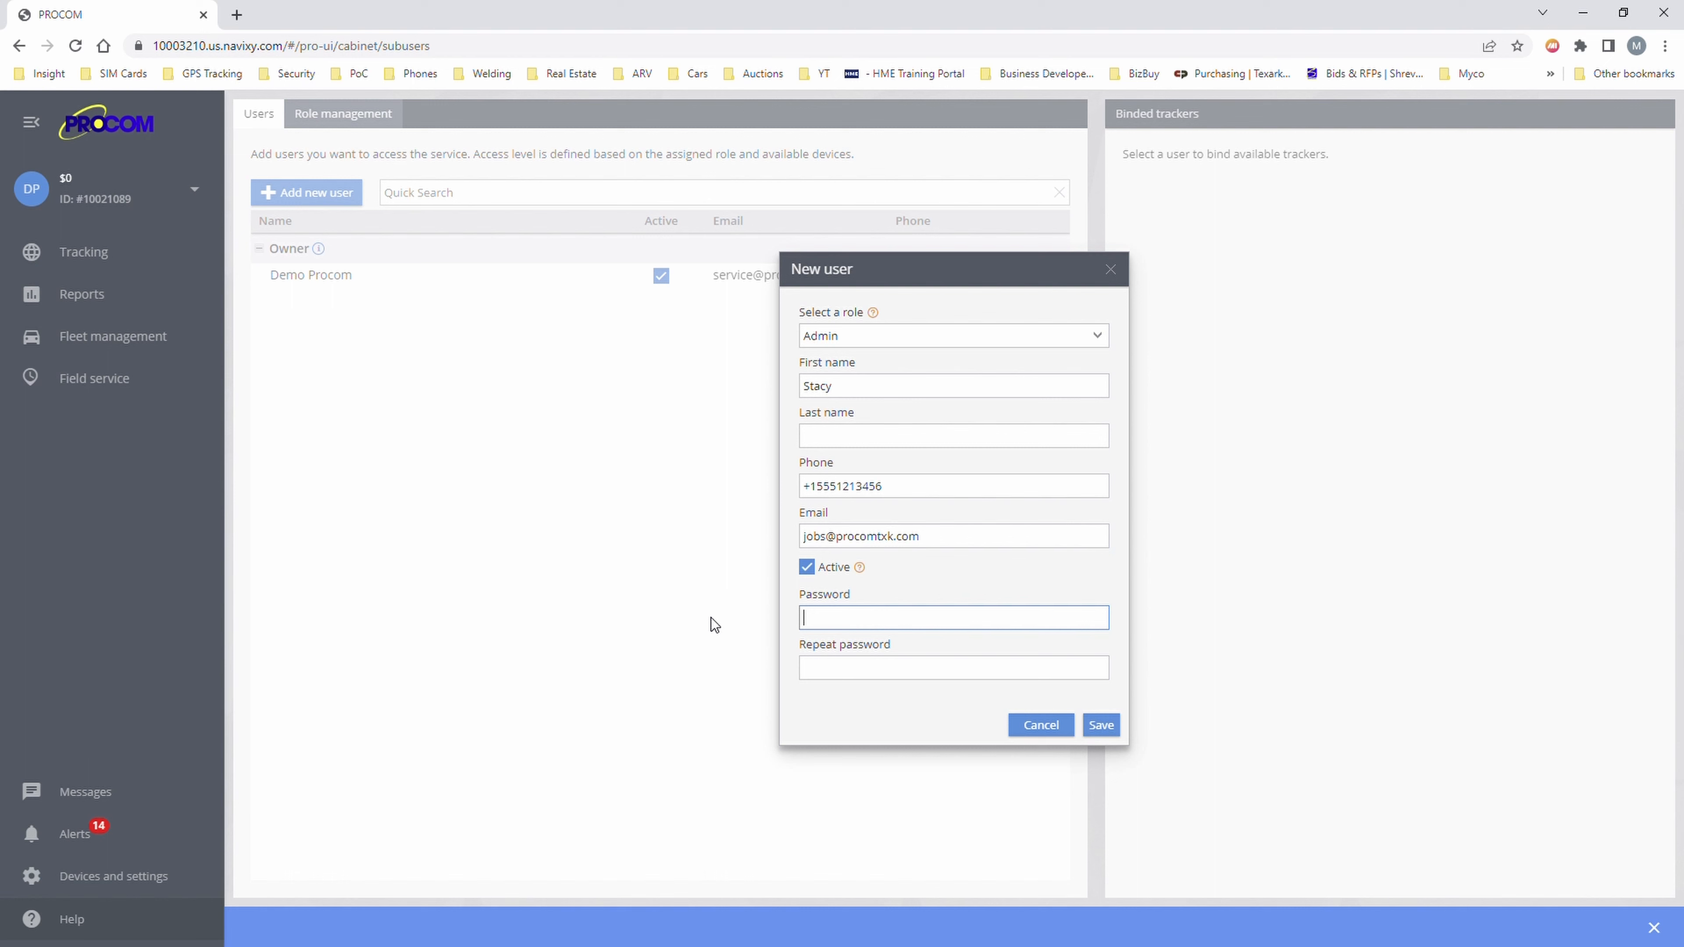
text(P)
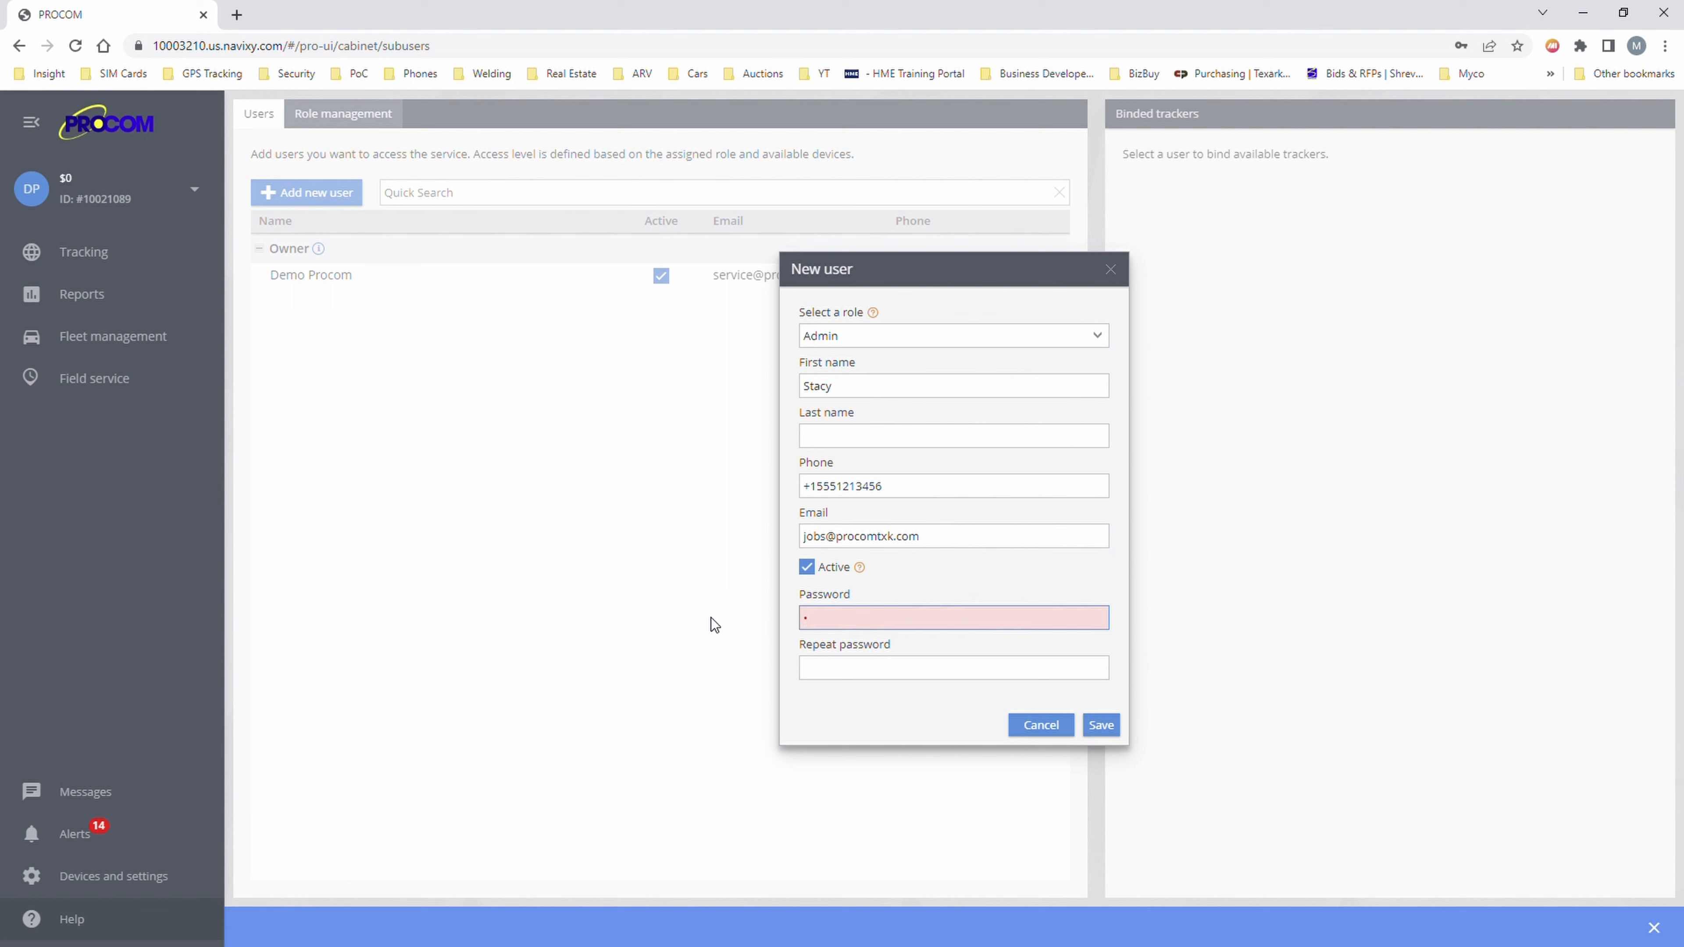
text(rocom1)
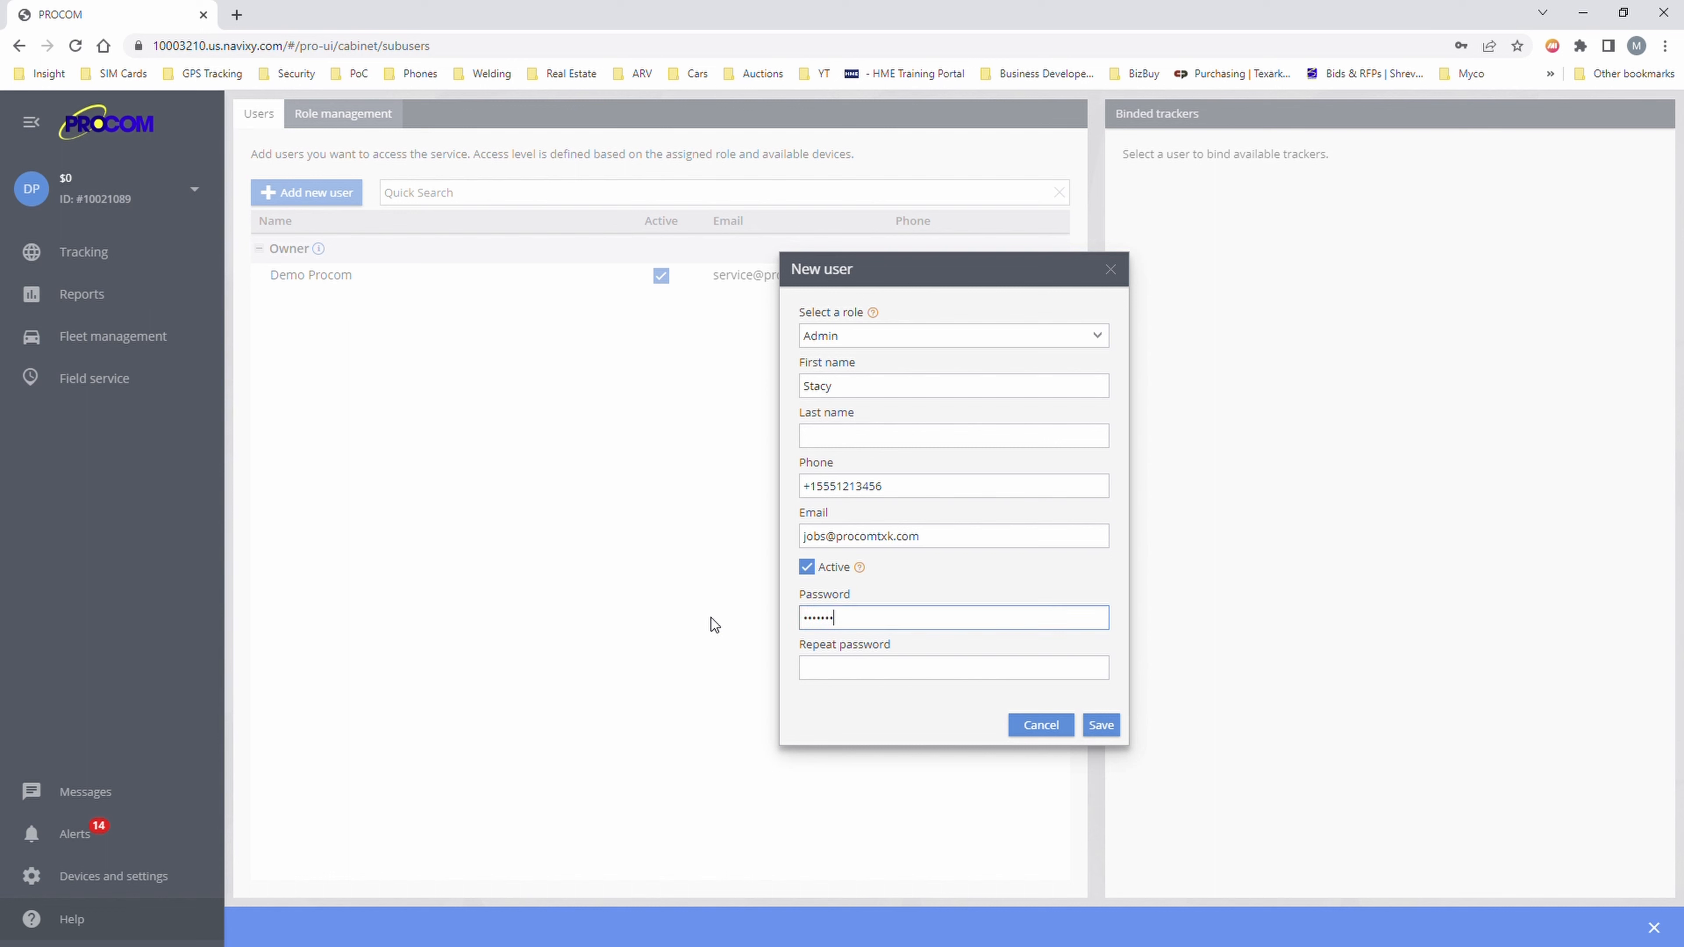
key(Tab)
text(Pro)
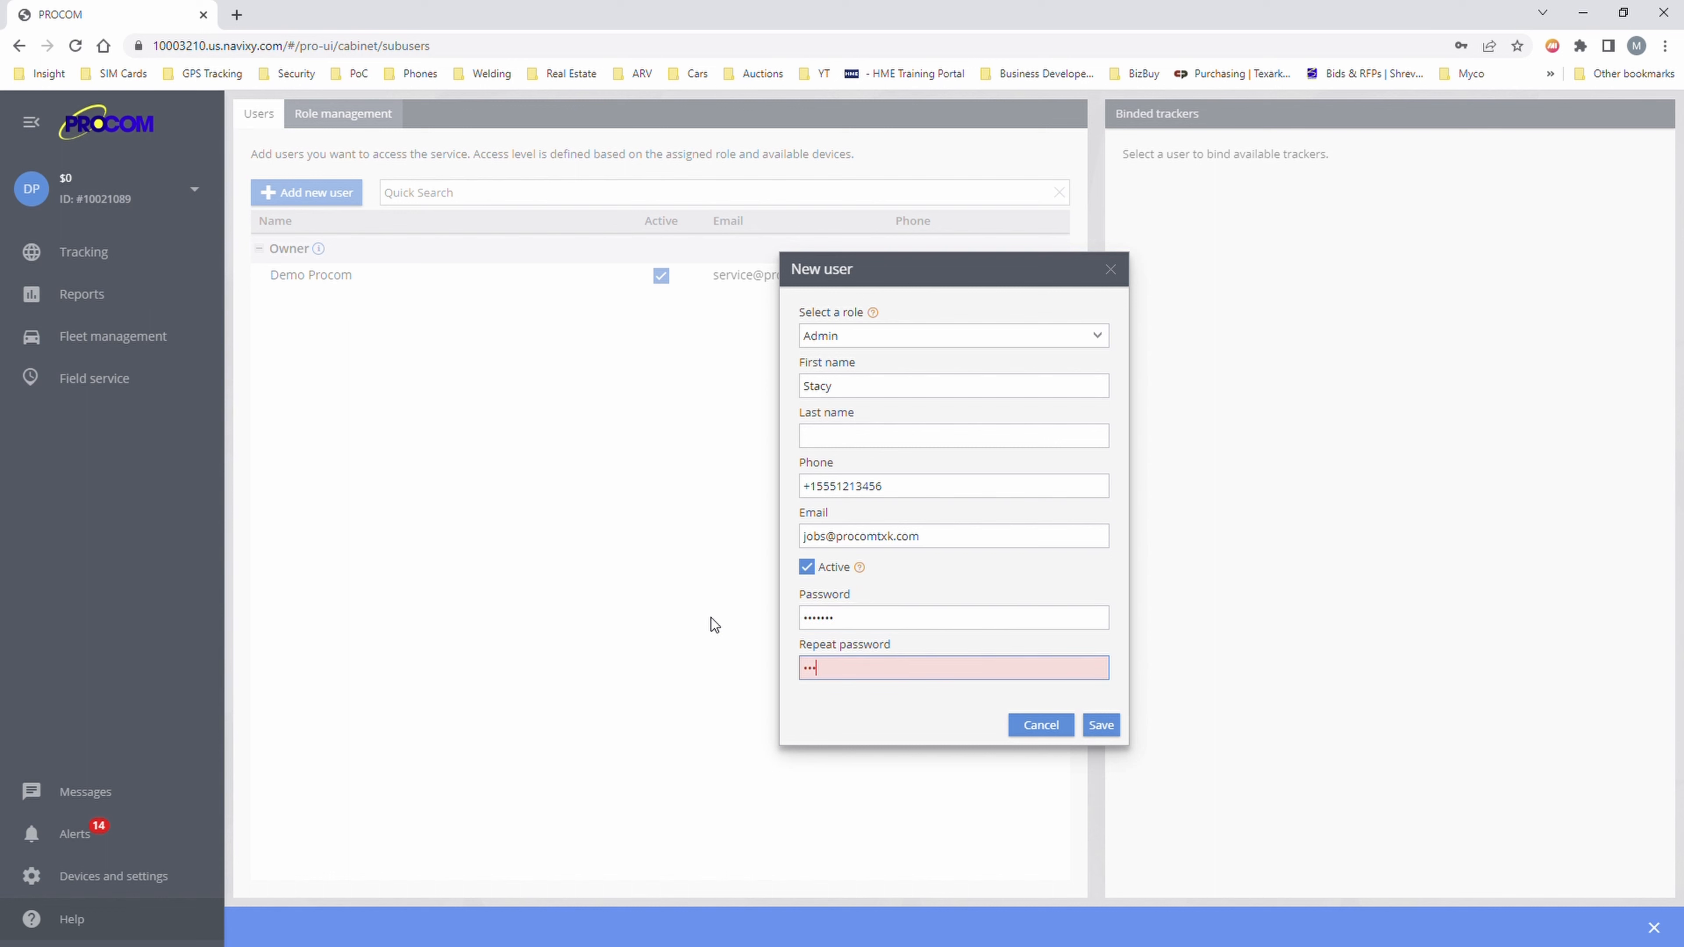
text(com1)
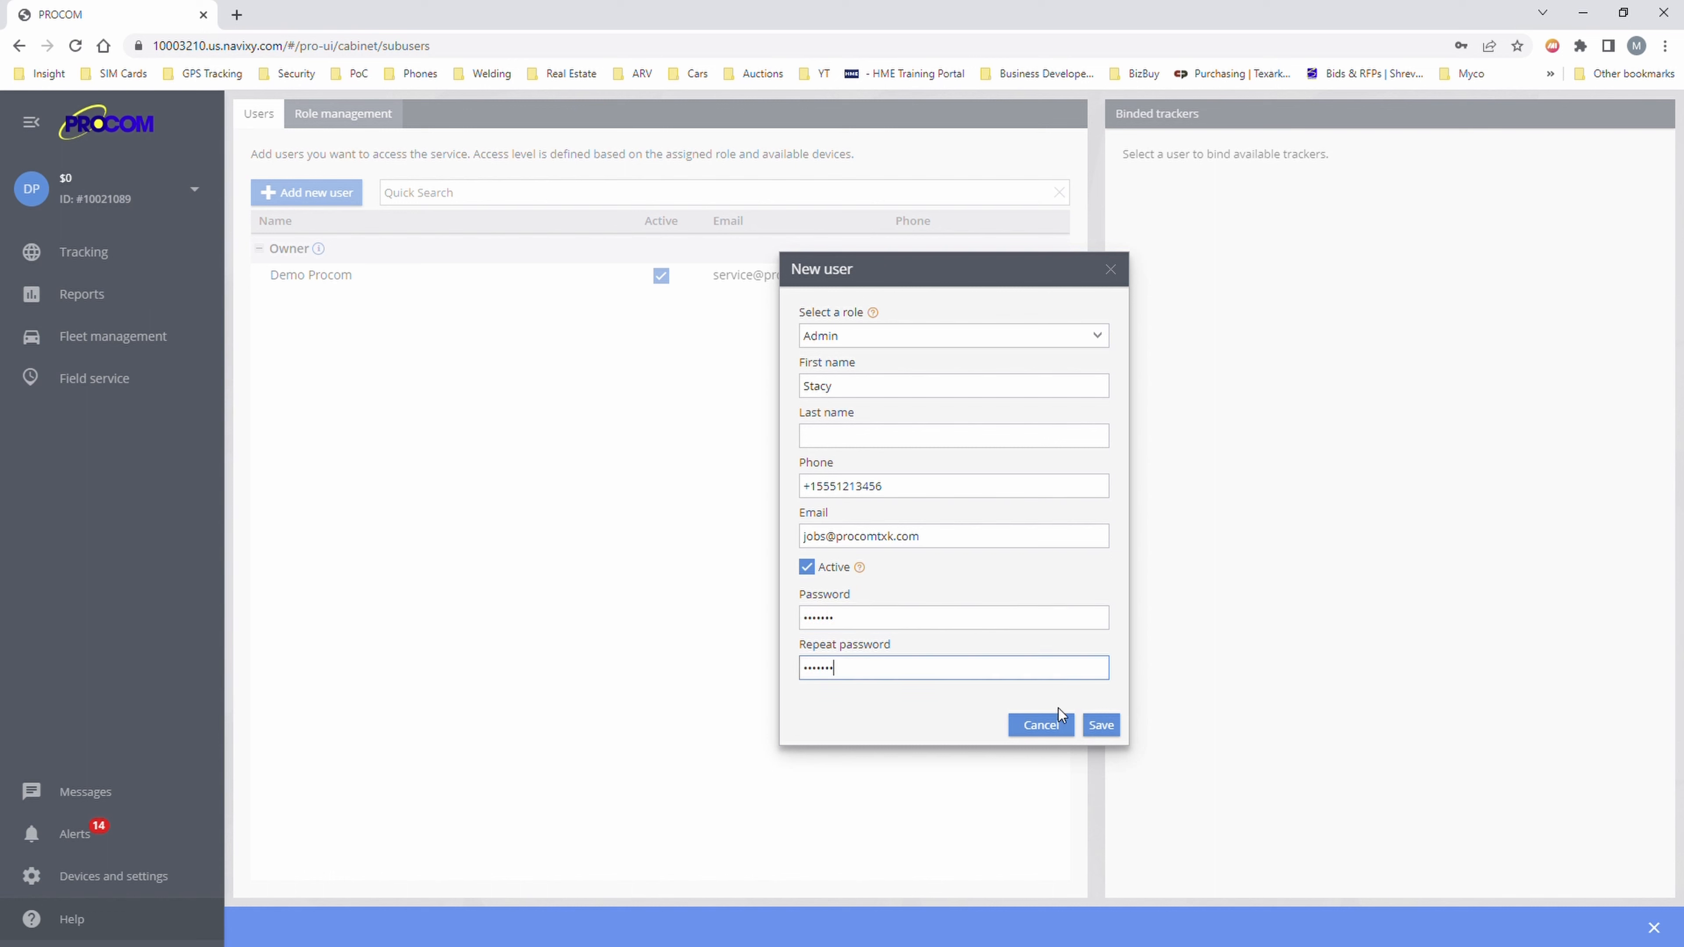
click(1101, 724)
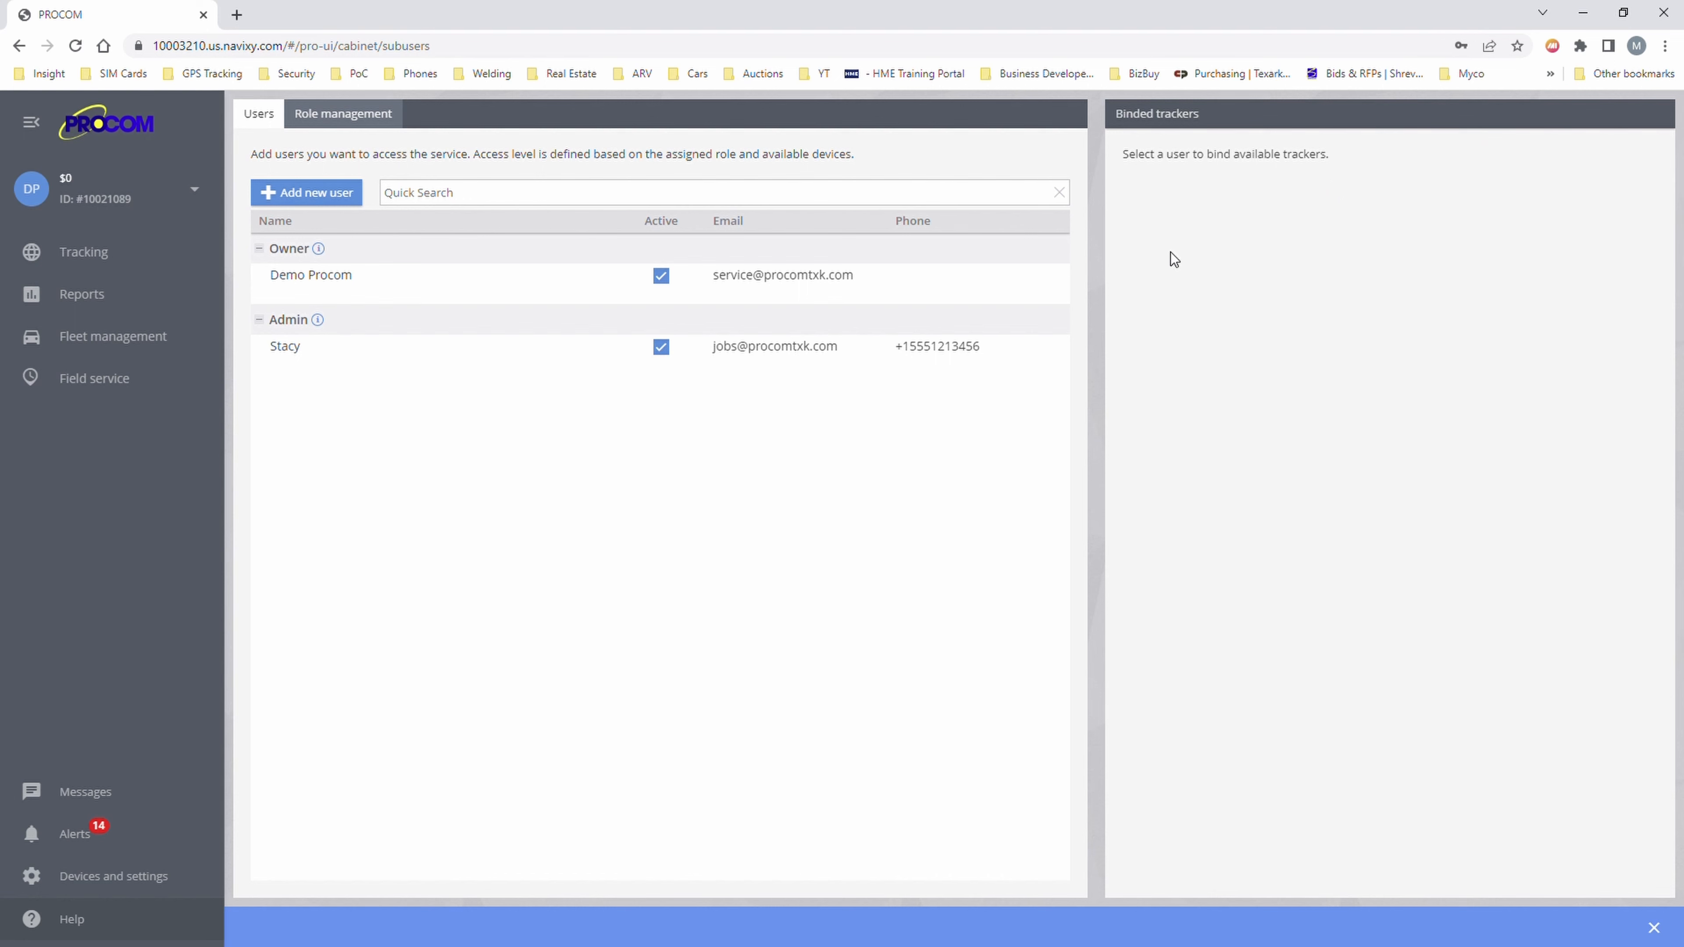
mouse_move(647, 350)
click(423, 370)
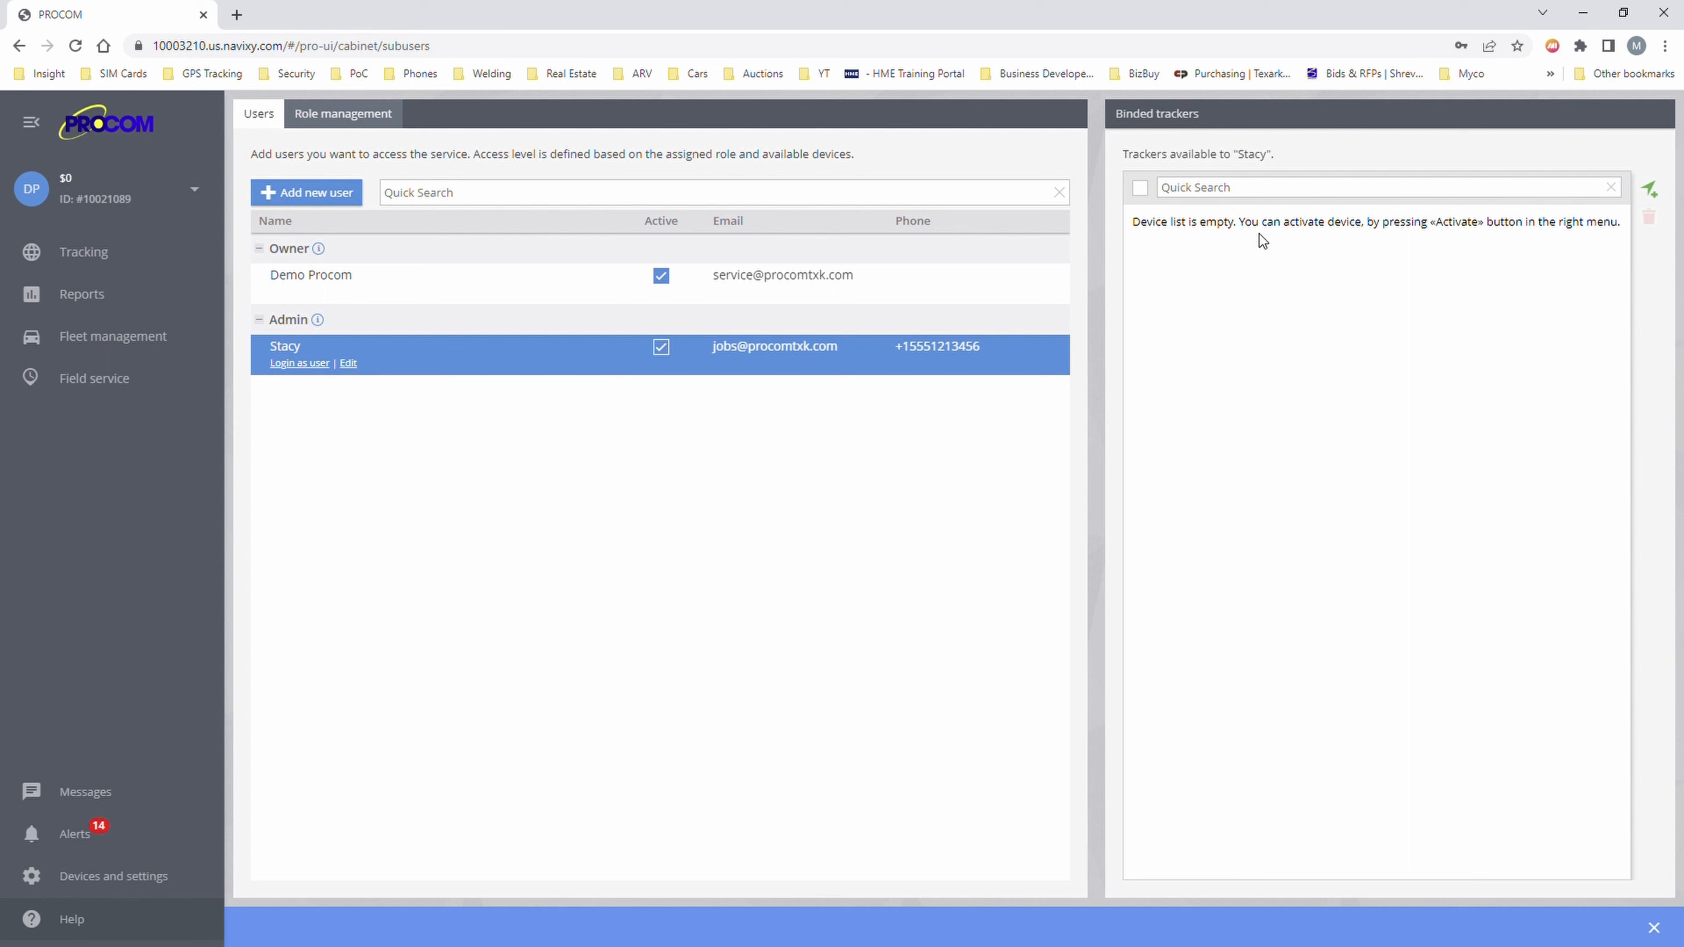
- Bind Procom Demo 1 and Procom Demo 3 to the new Admin user
click(590, 286)
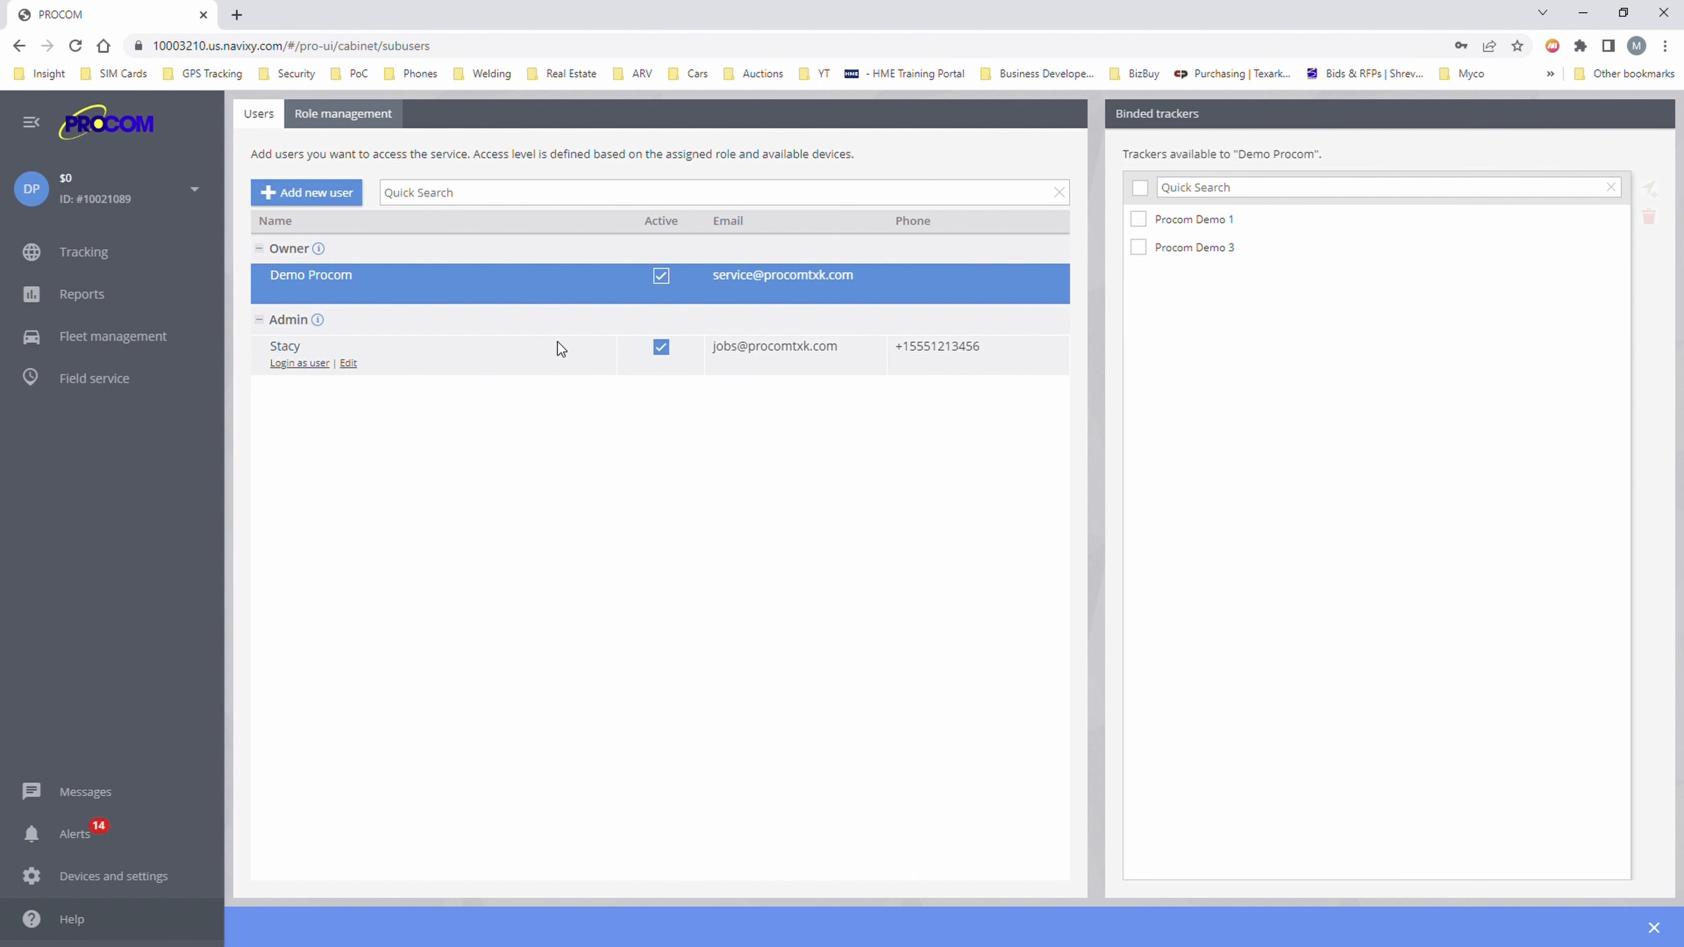
click(509, 364)
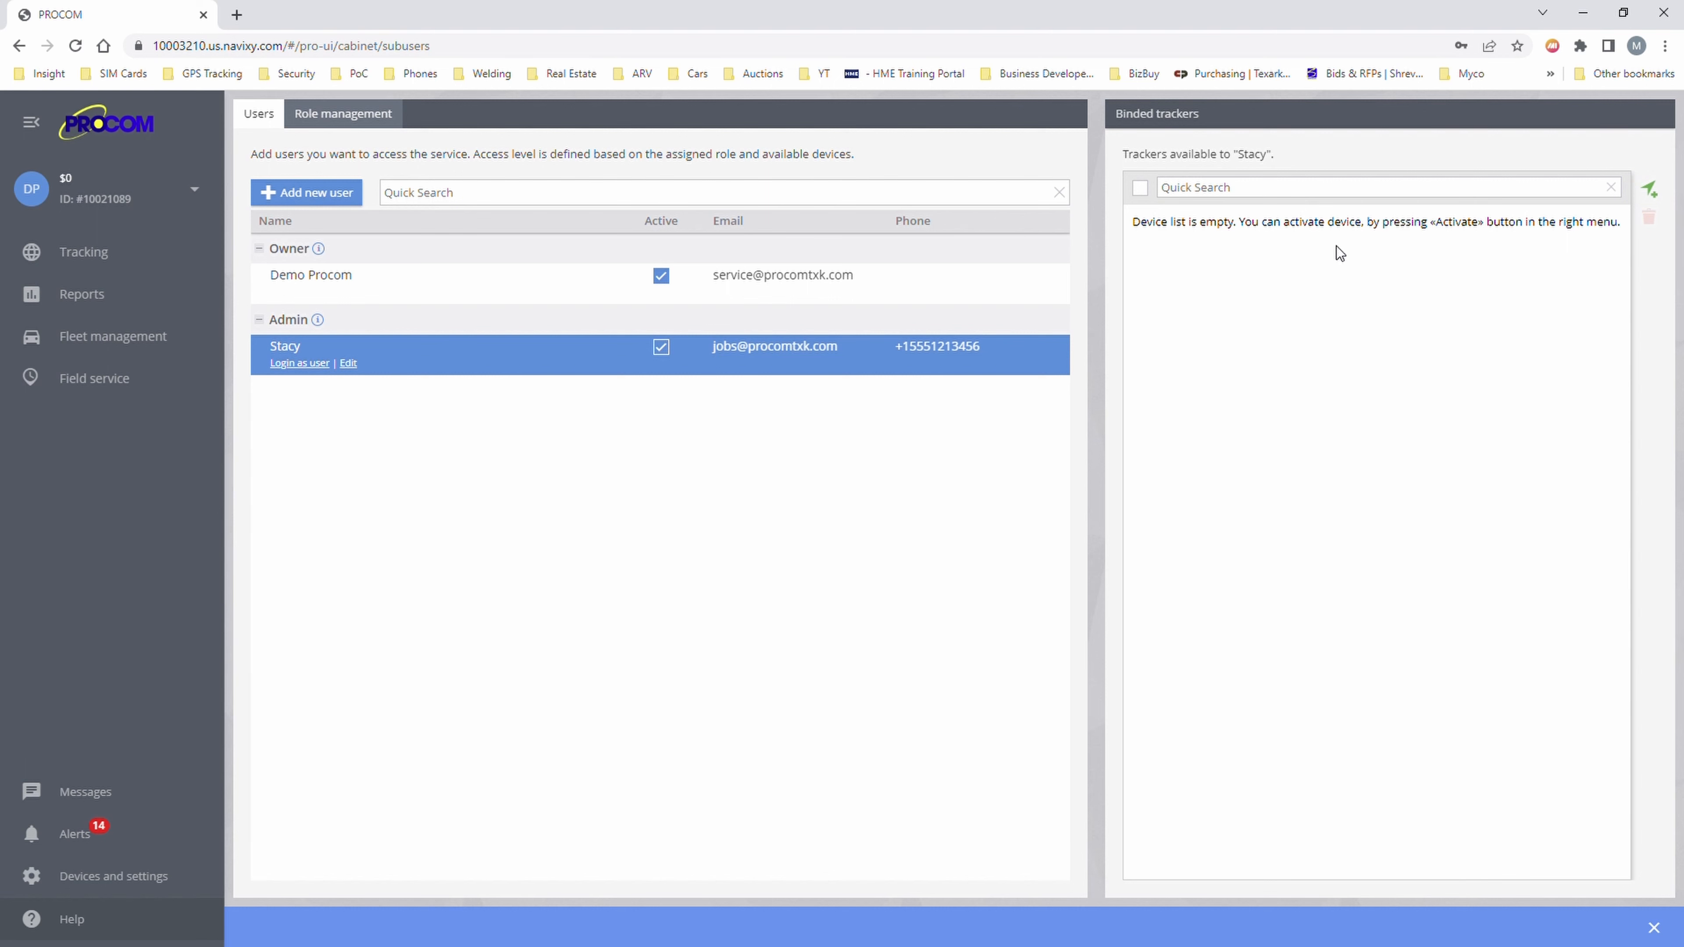
click(1662, 194)
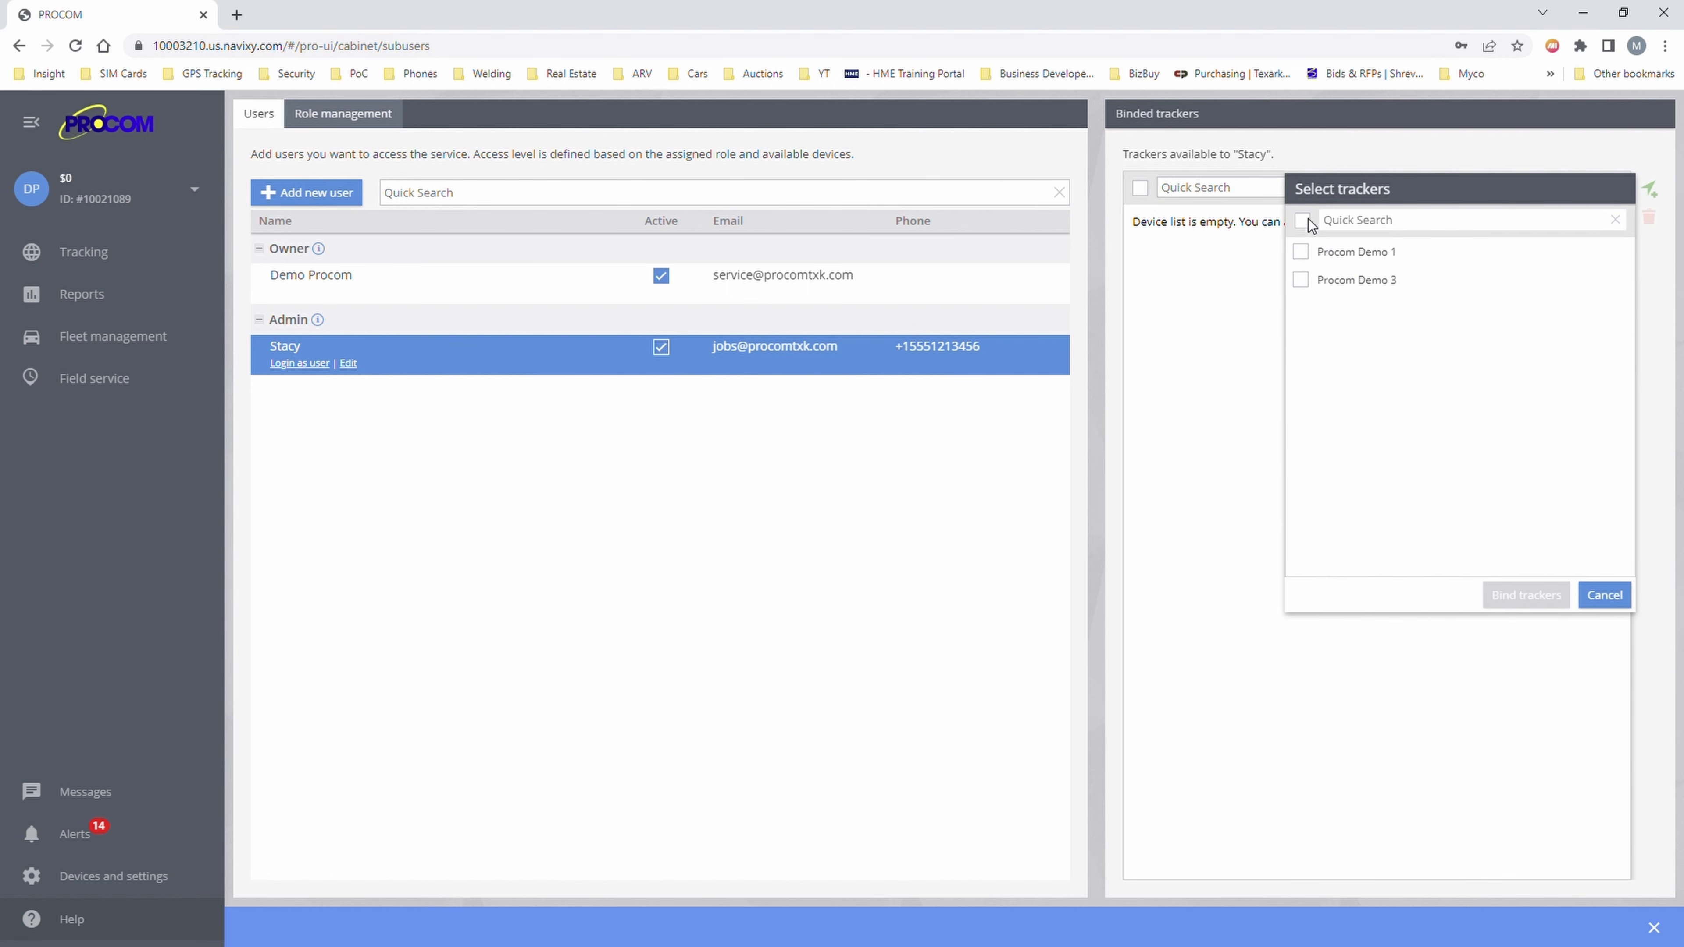
click(1303, 220)
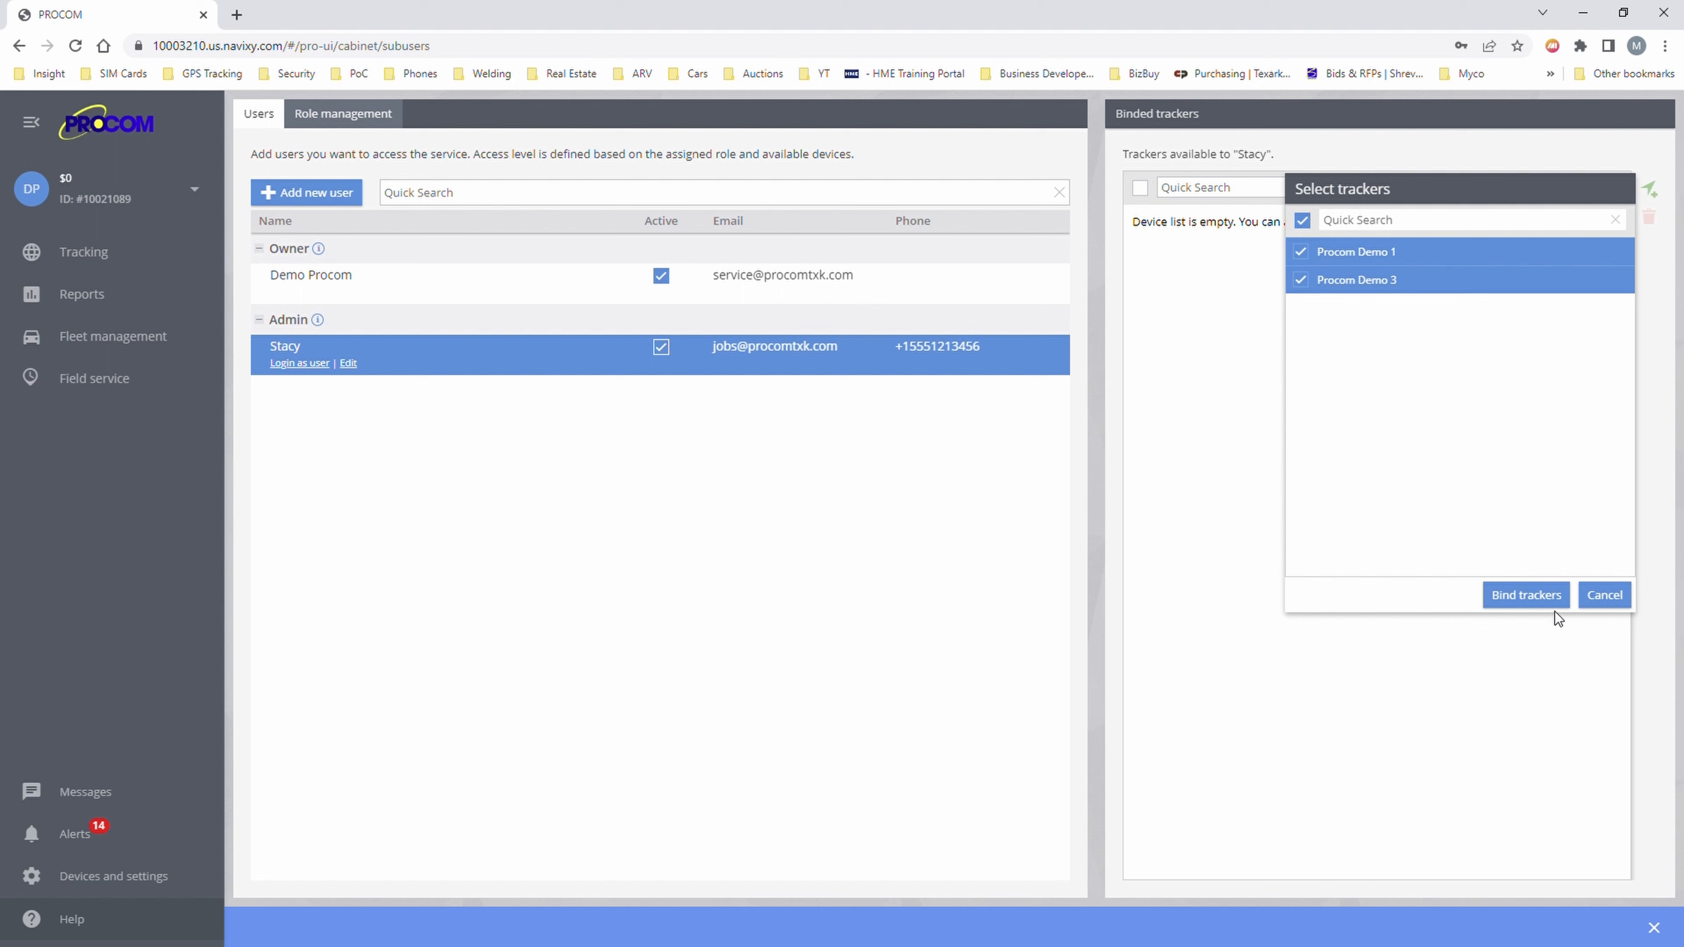
click(1550, 601)
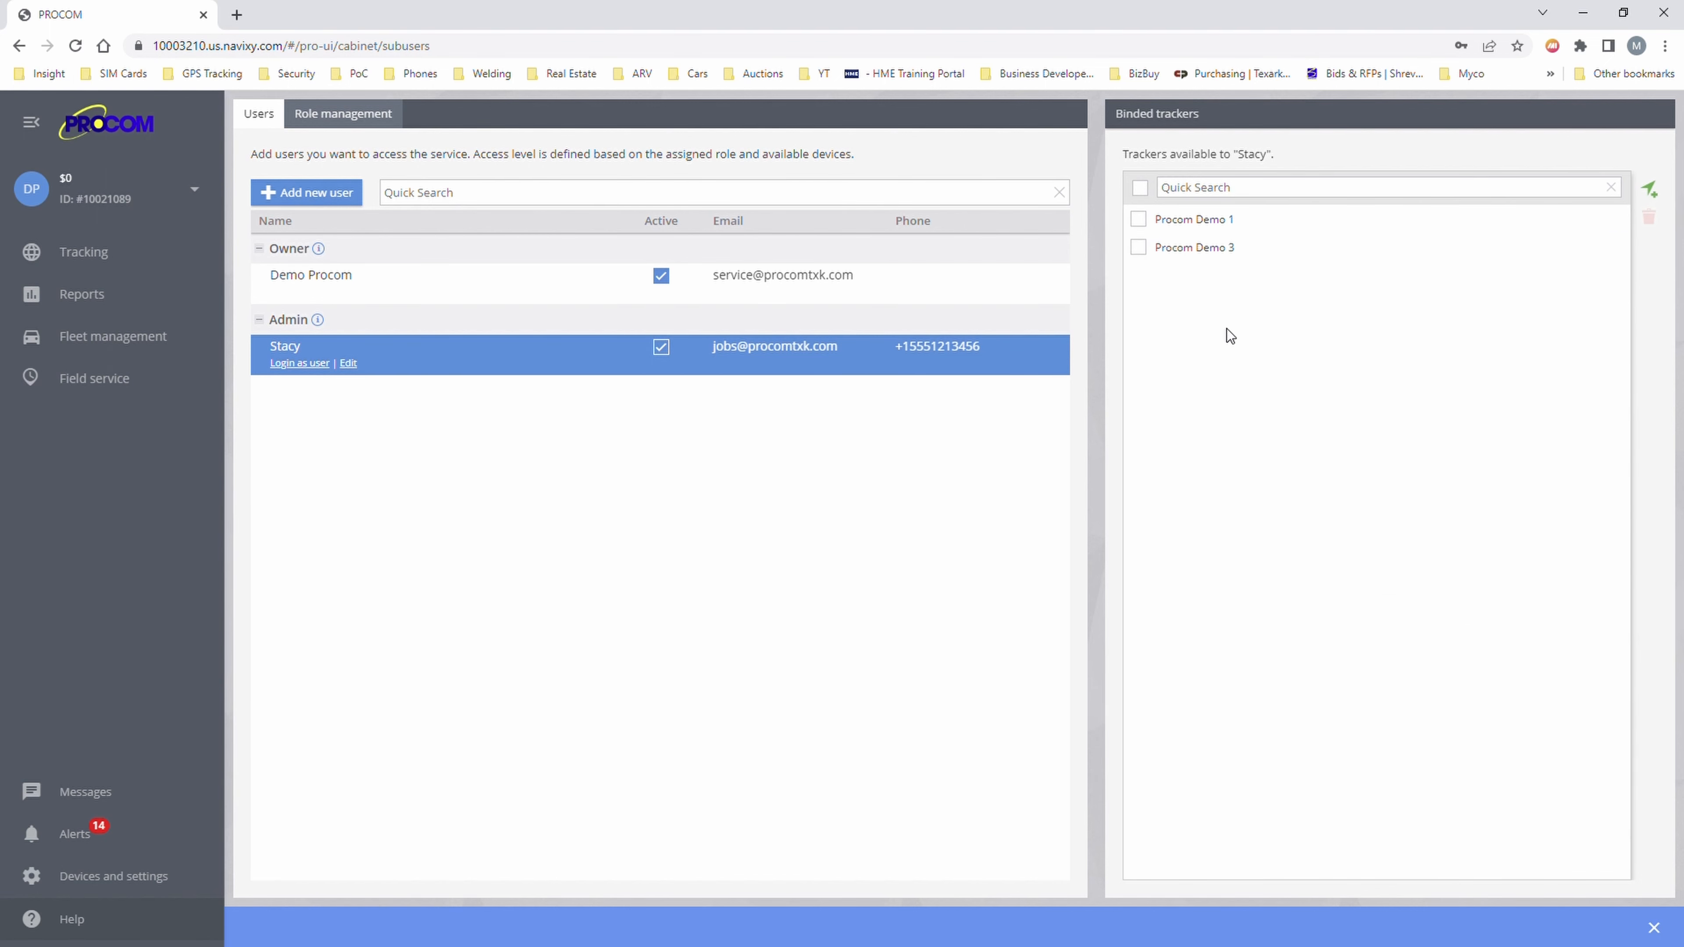
click(1289, 248)
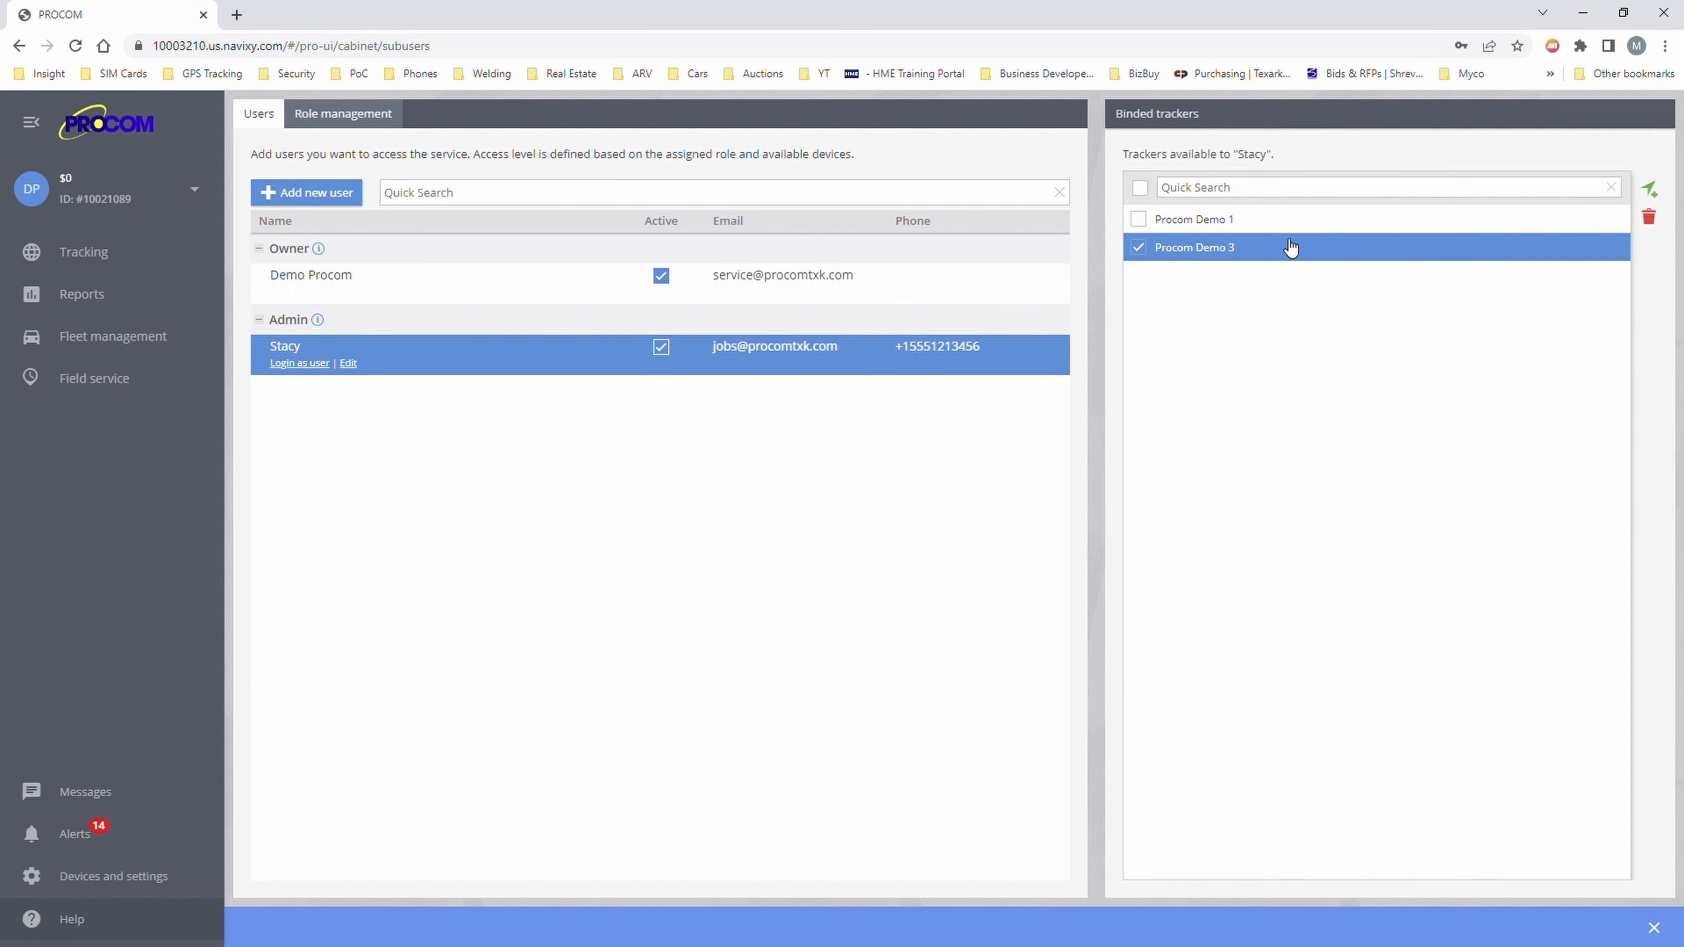
click(1147, 250)
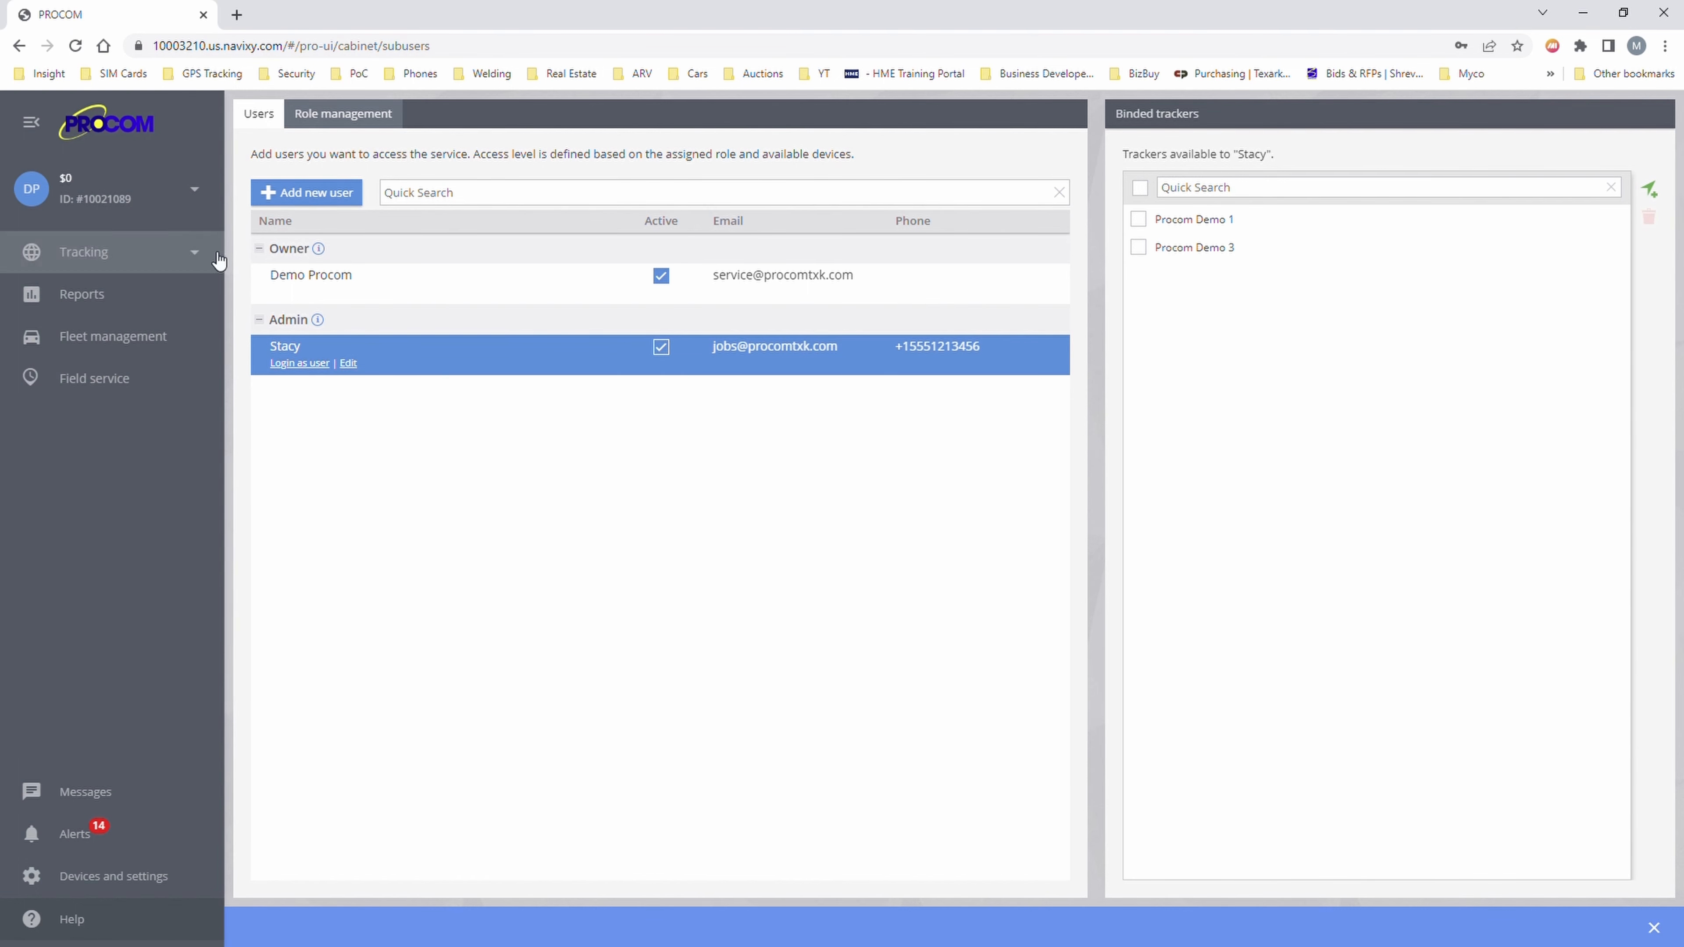
- View the Balance, Custom Fields and Activity log pages from the account menu
click(211, 202)
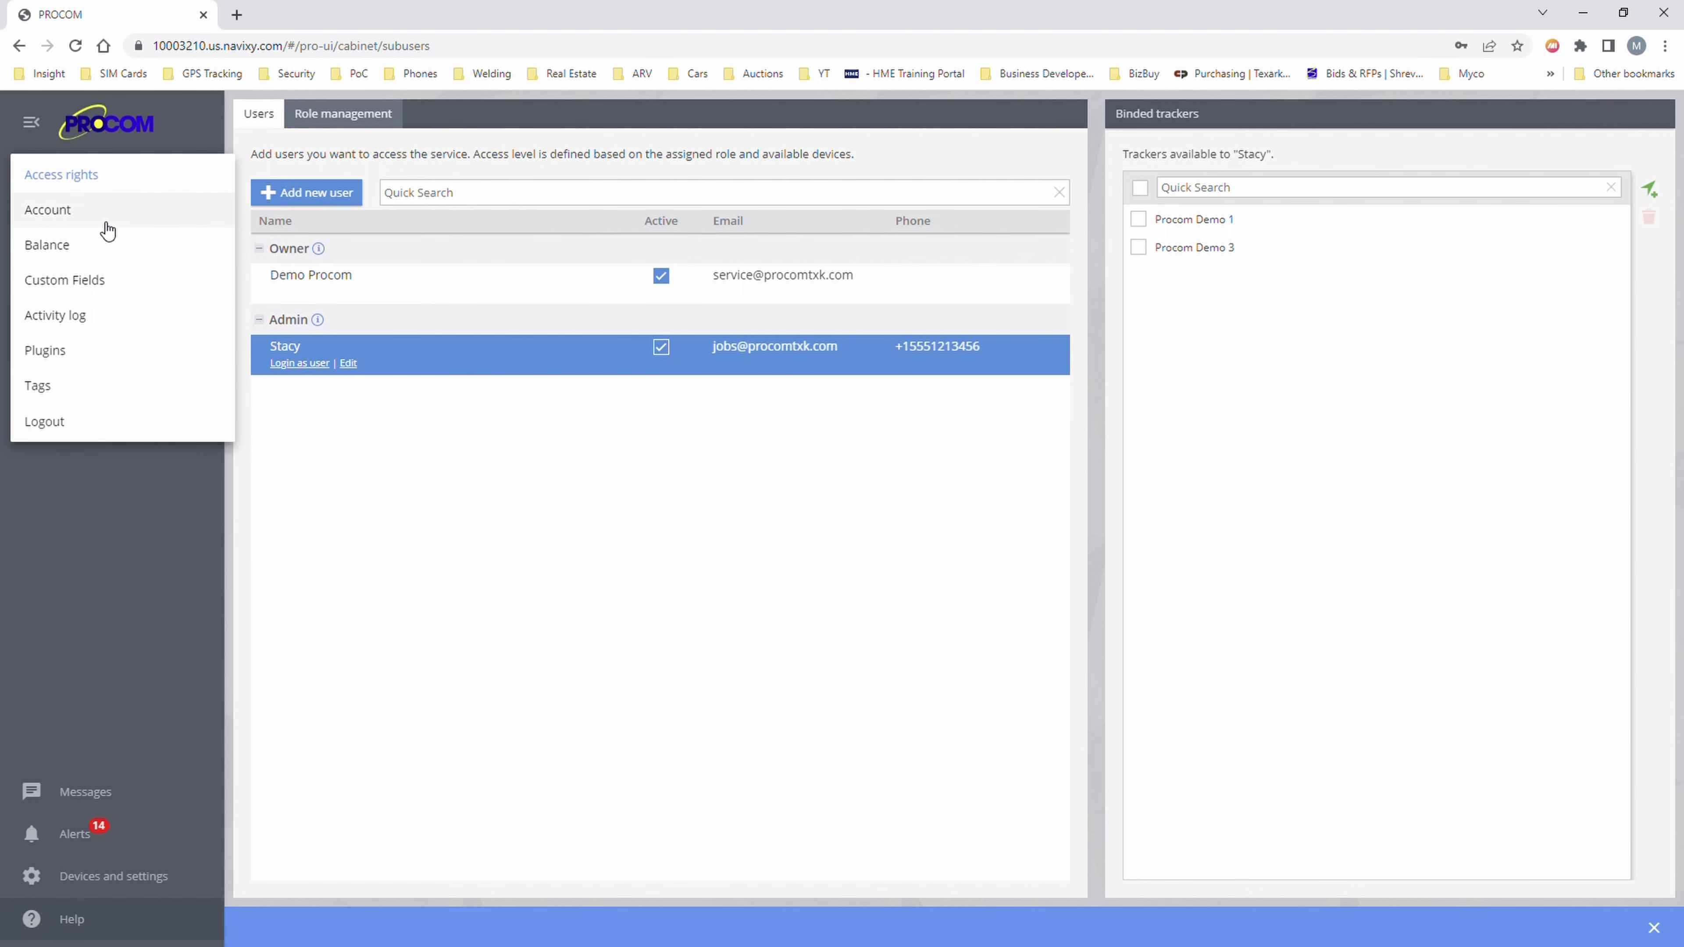
click(104, 264)
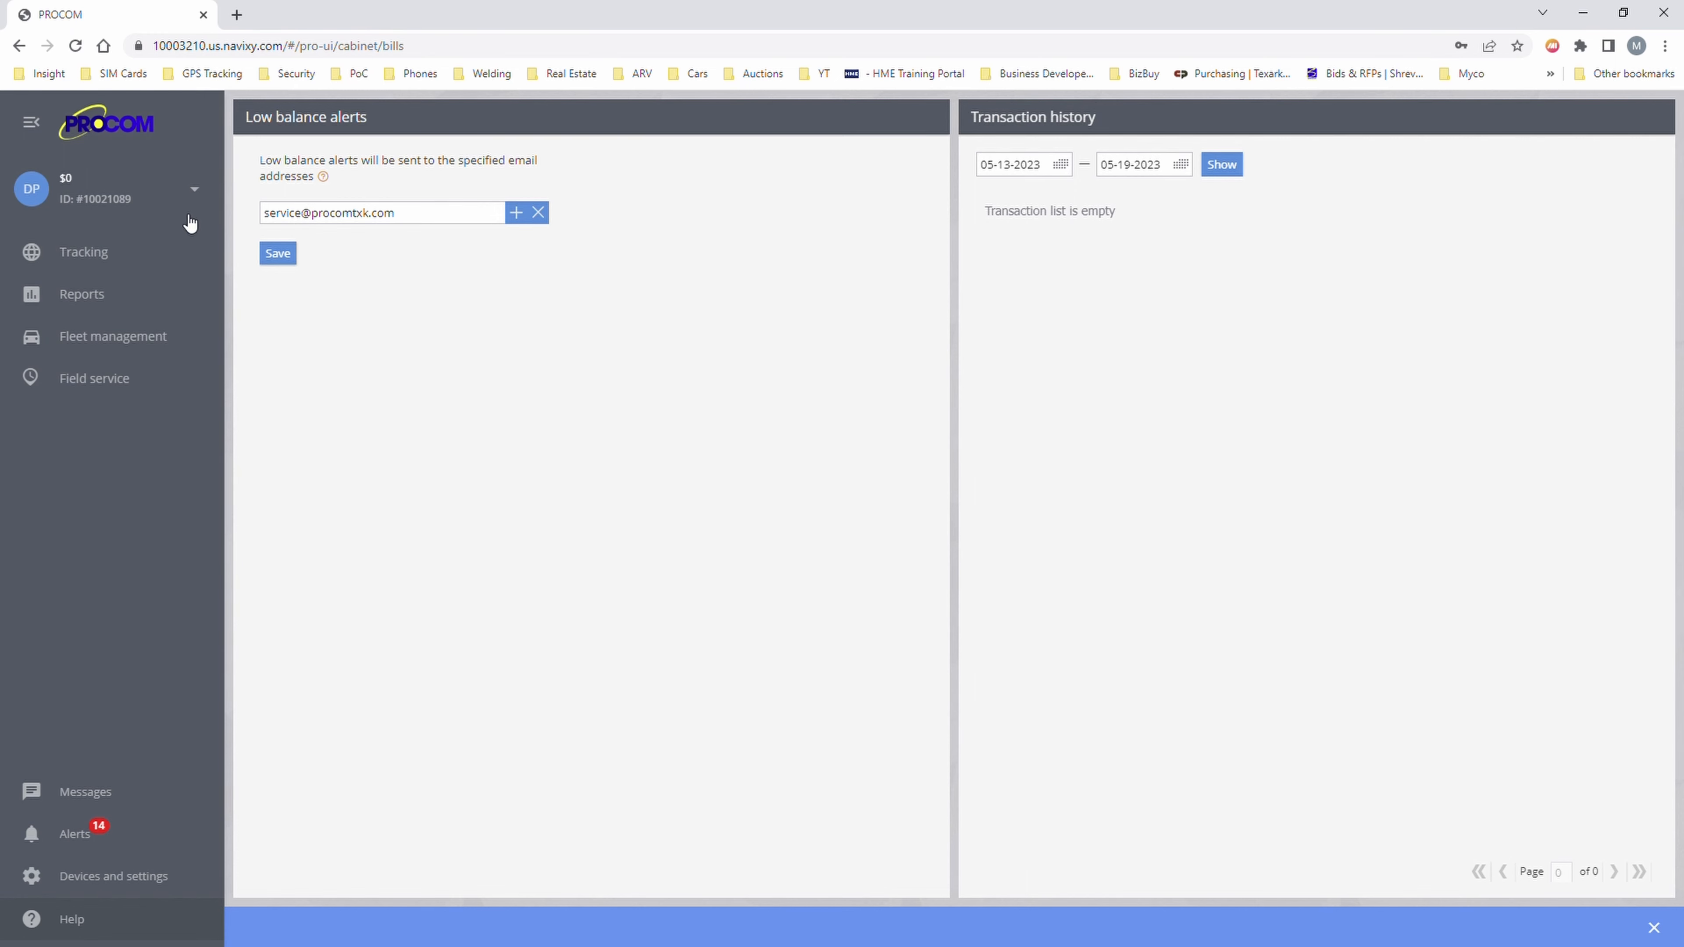
click(195, 199)
click(121, 284)
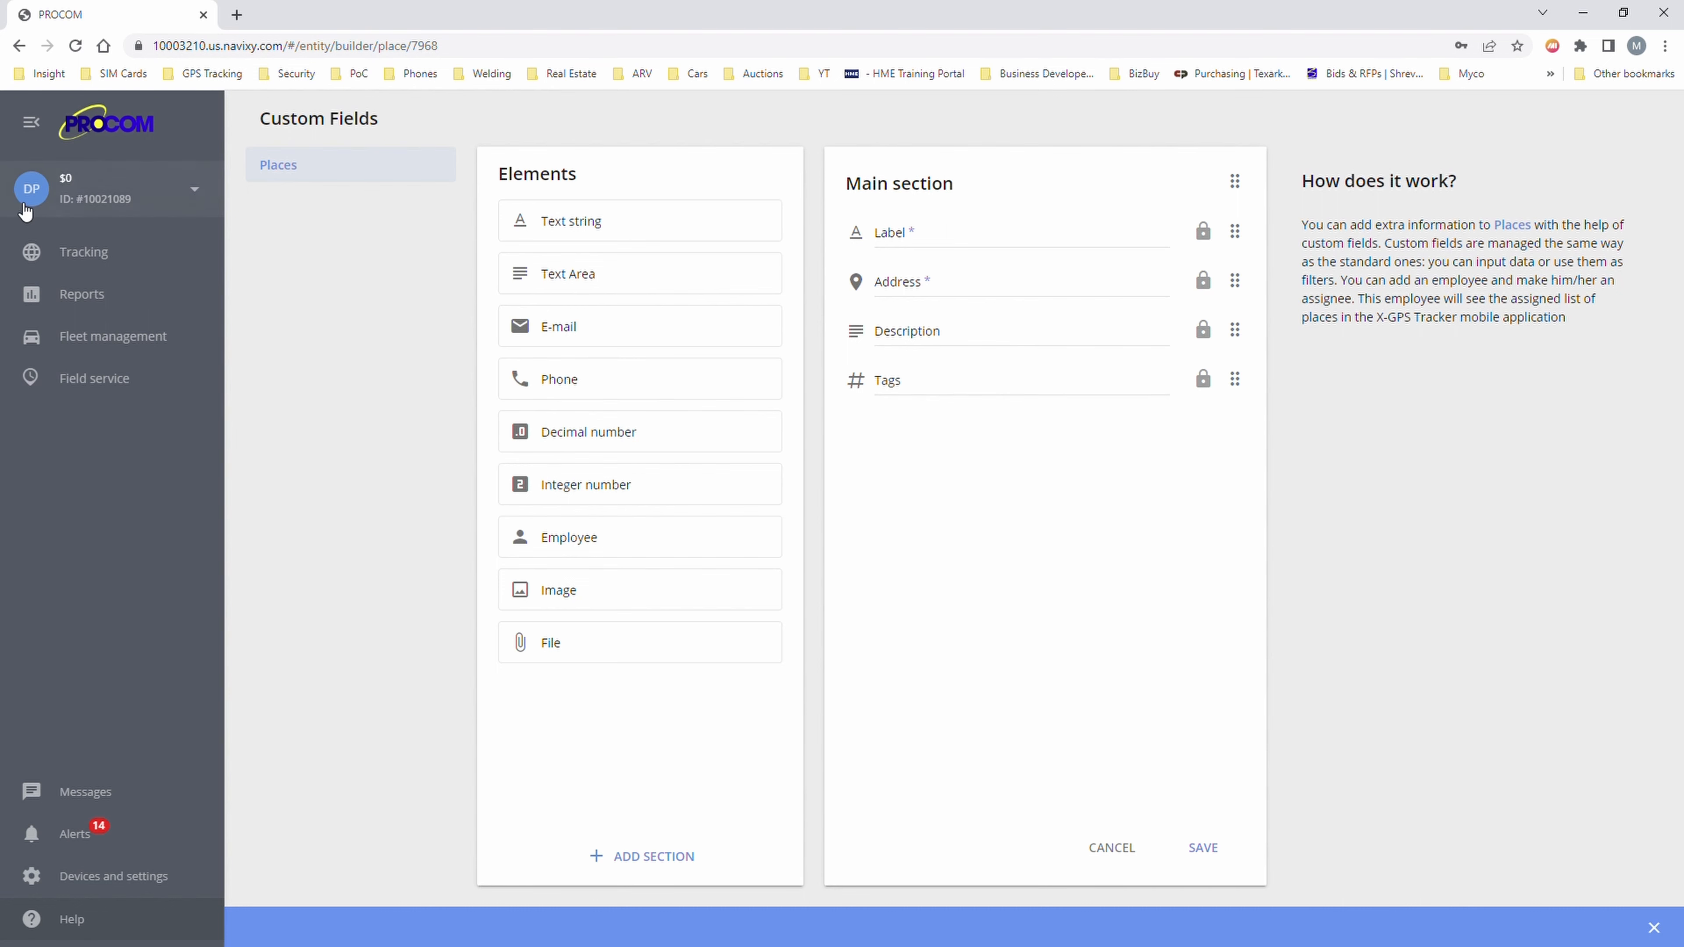
click(201, 203)
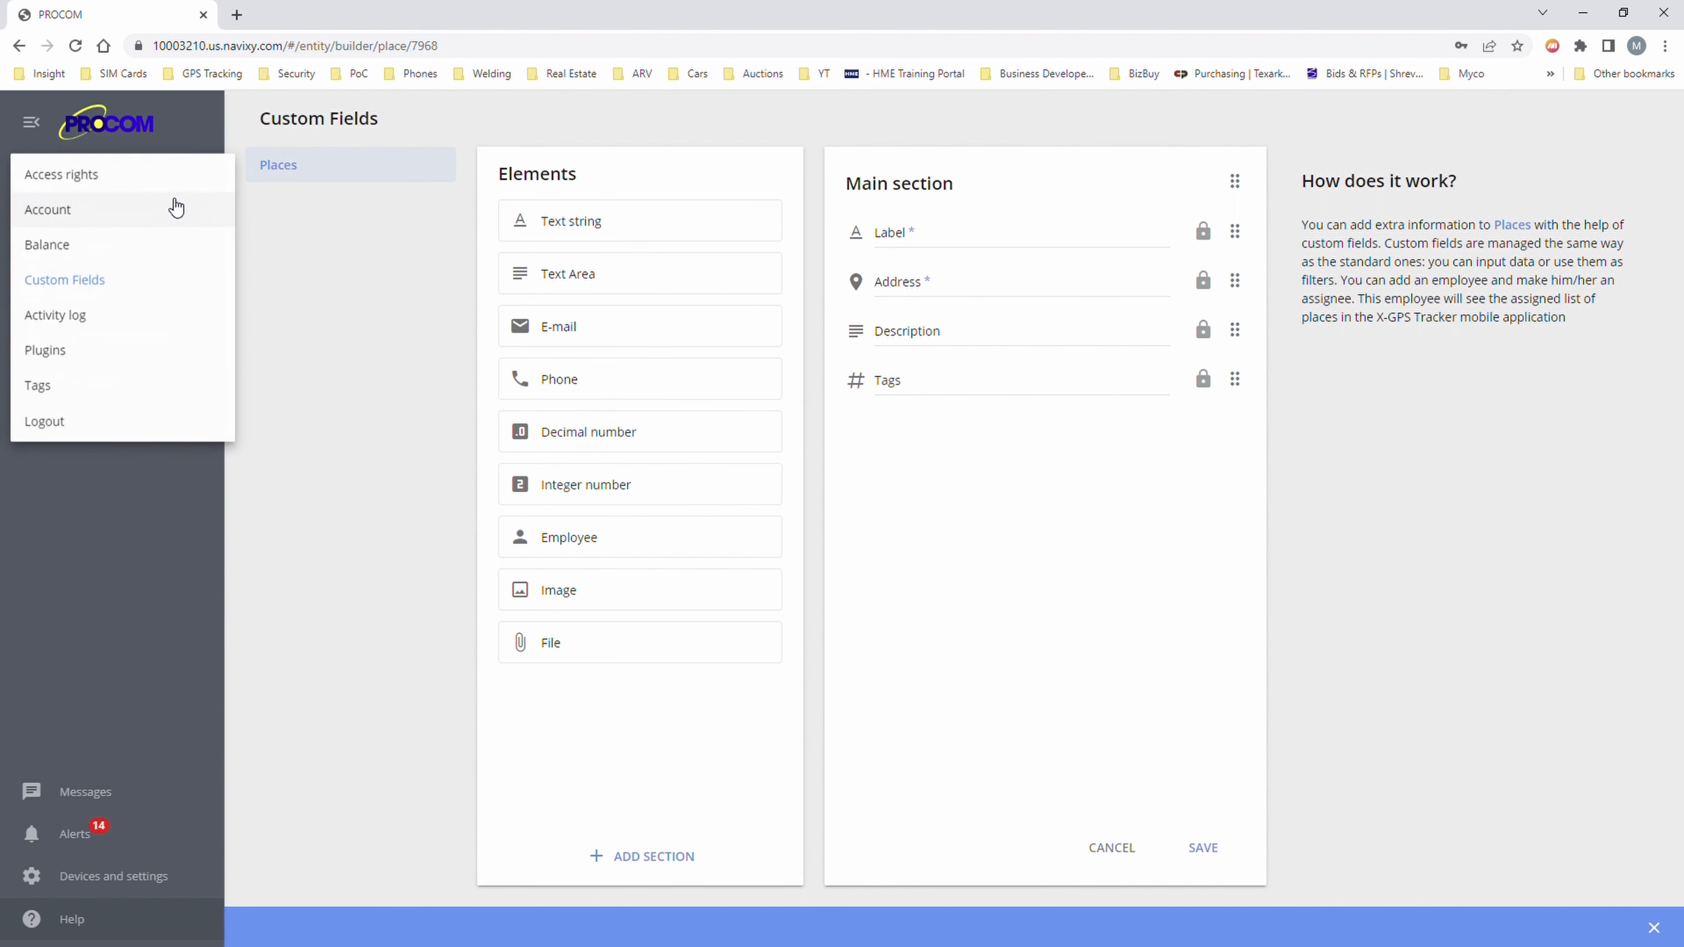
click(120, 325)
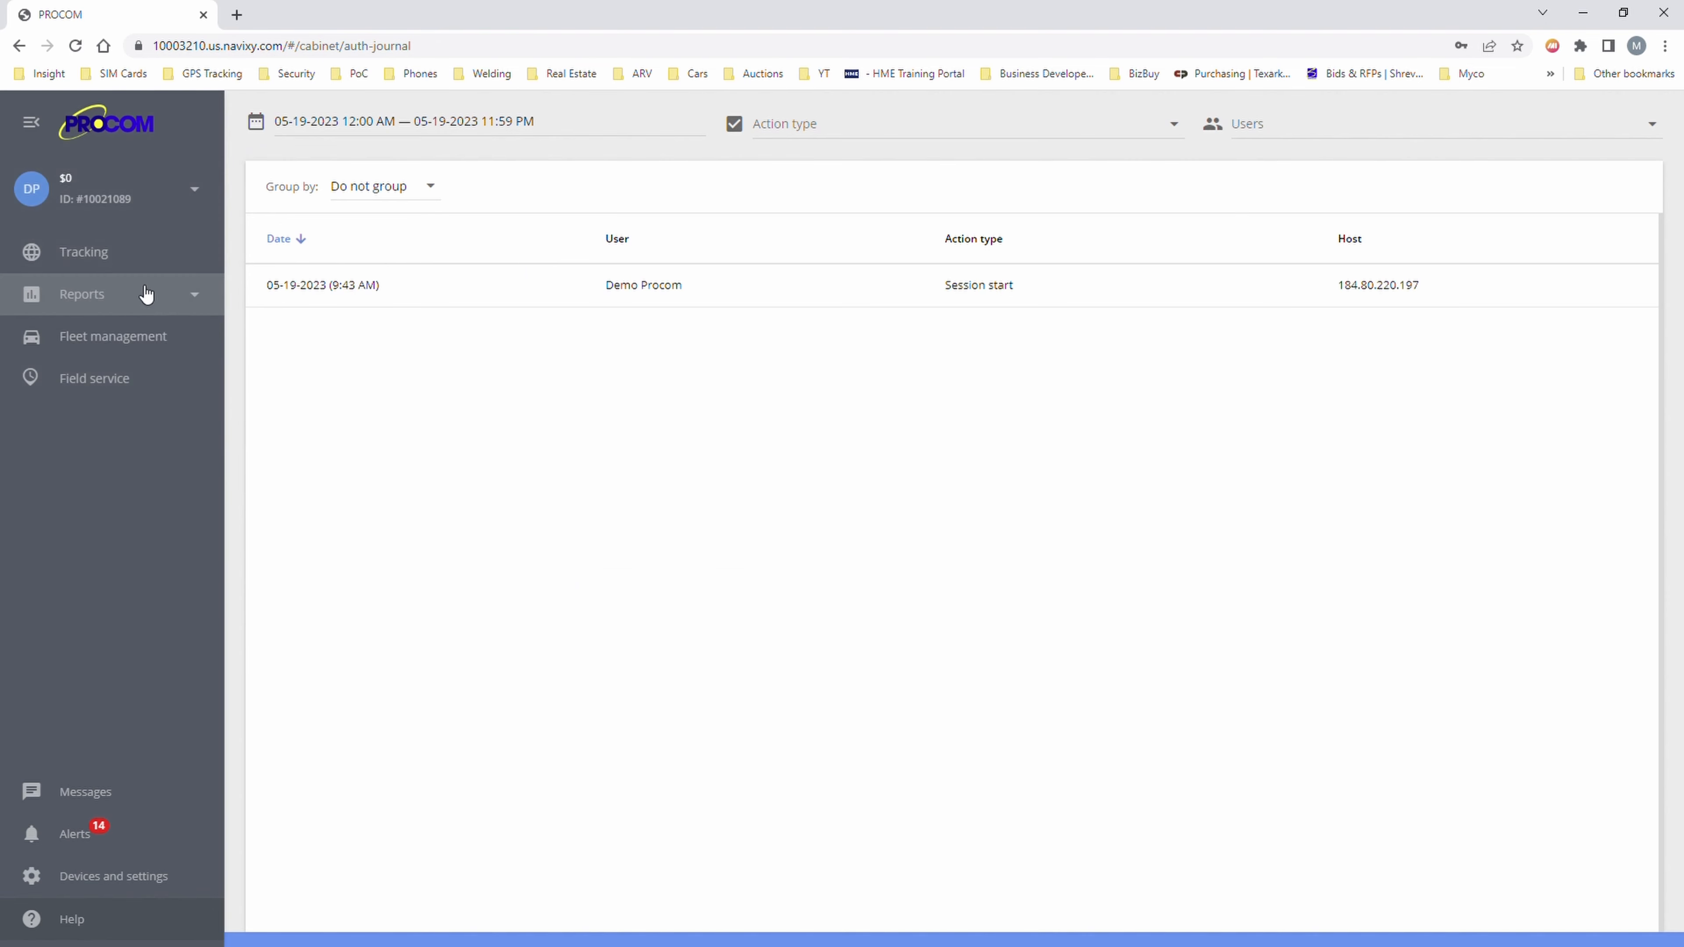
- Open the Plugins page and look over the Weblocator embed code
click(173, 210)
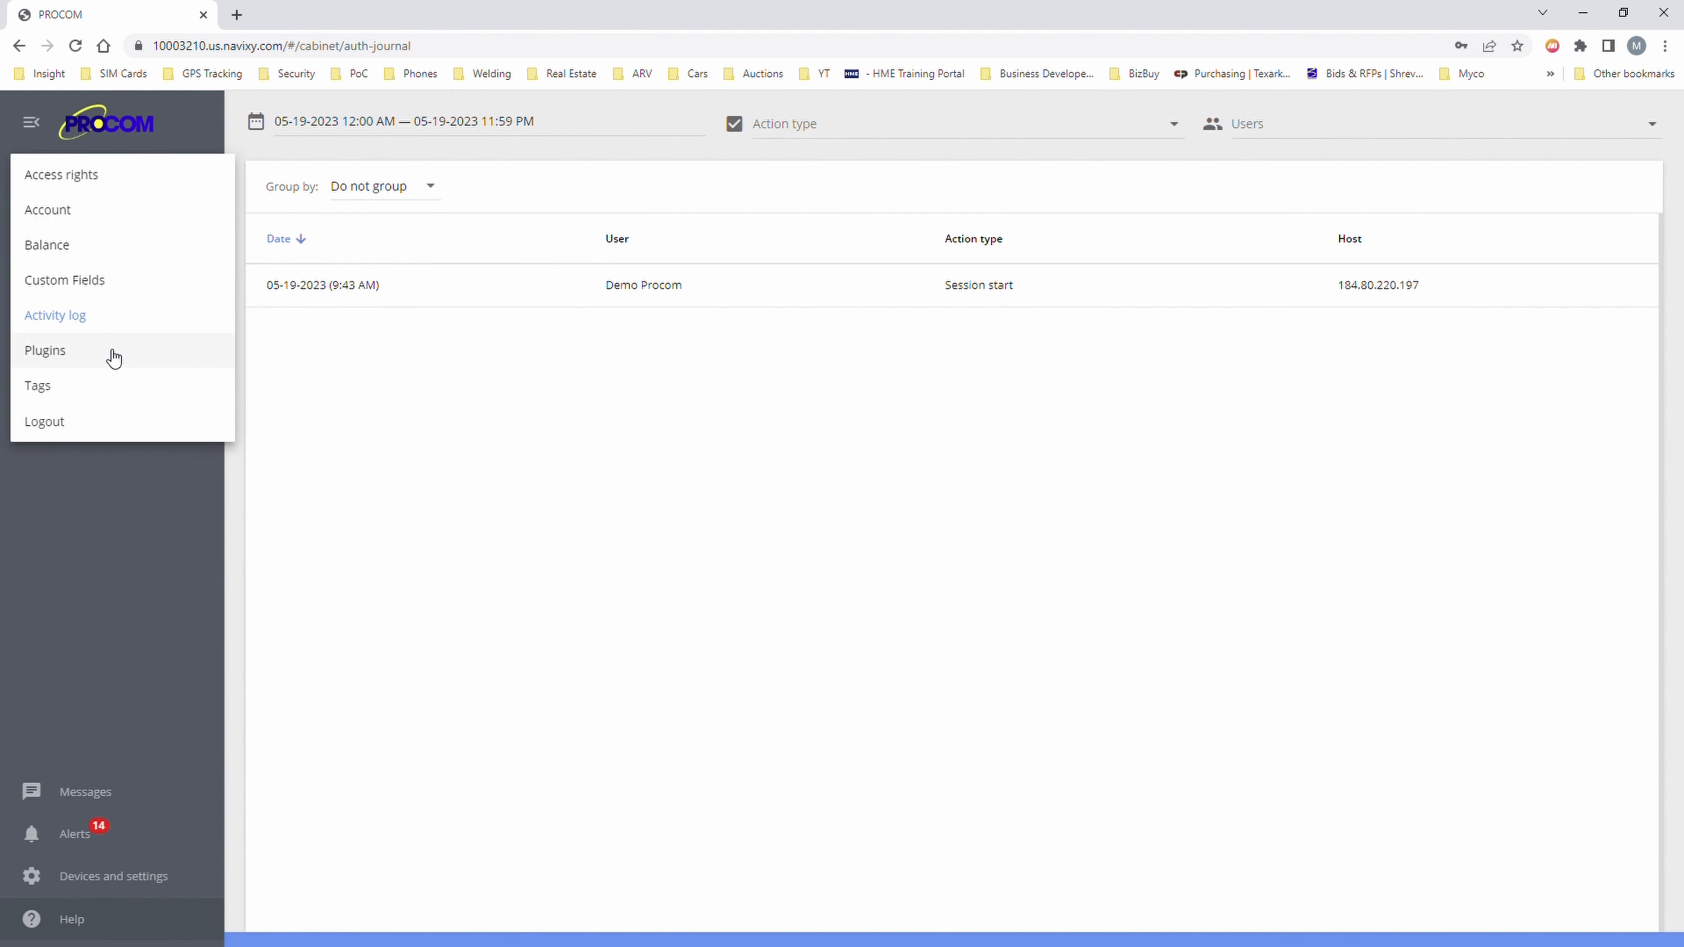
click(114, 358)
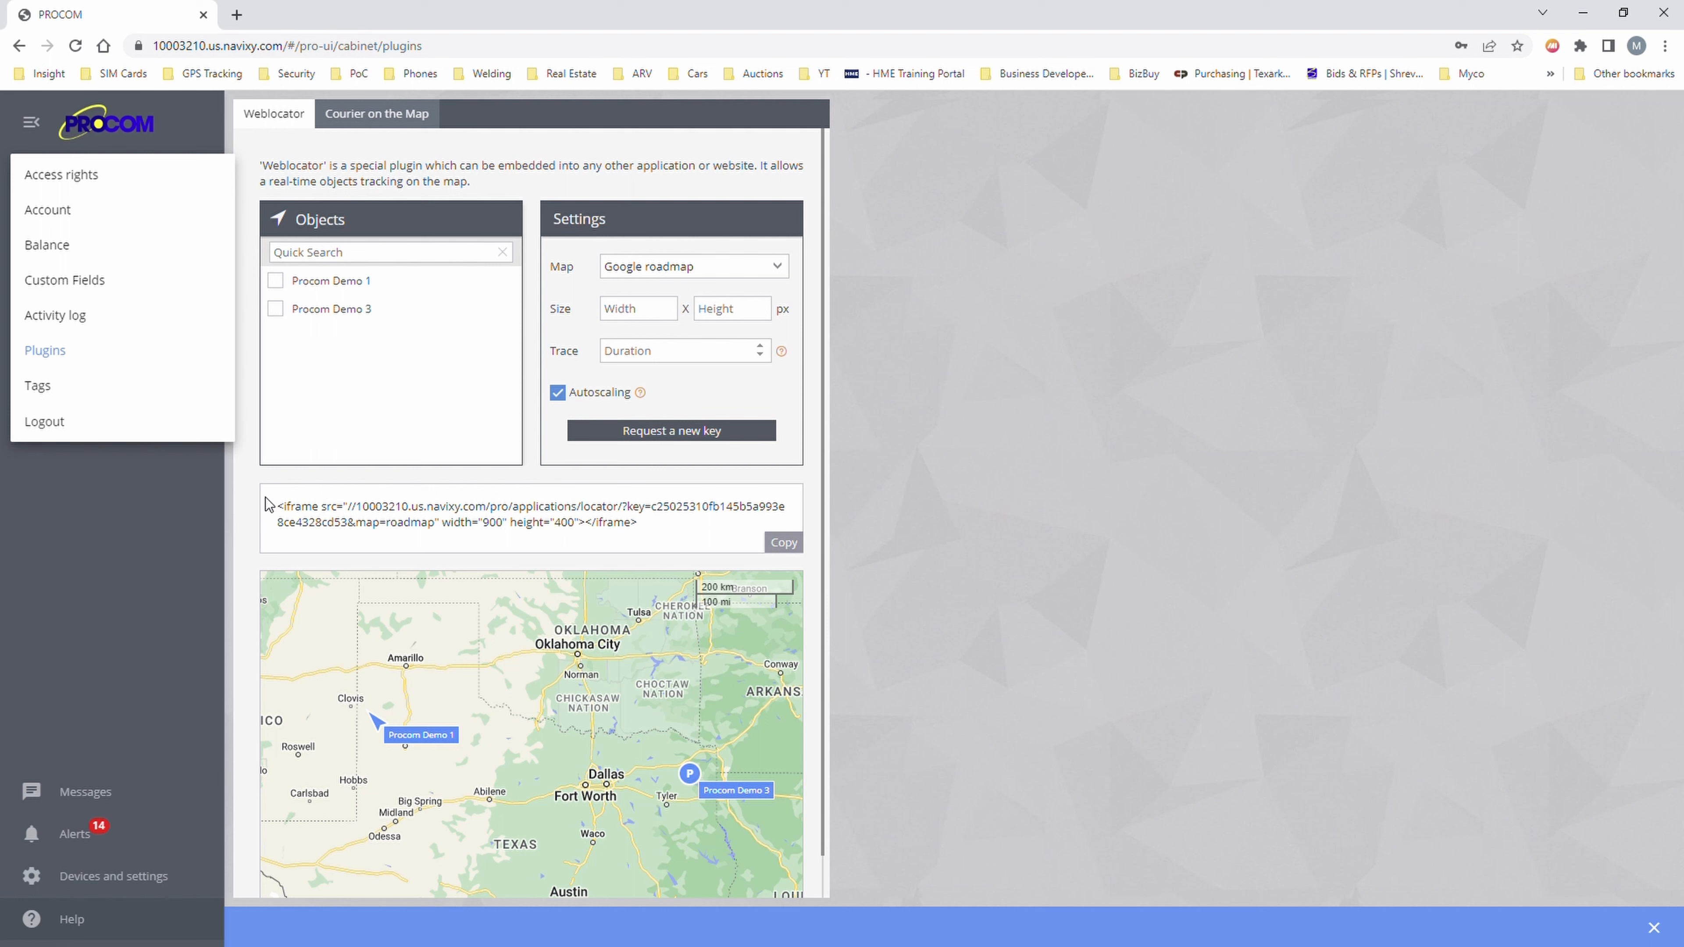
drag(278, 507, 458, 534)
click(616, 554)
drag(698, 533, 278, 450)
click(337, 524)
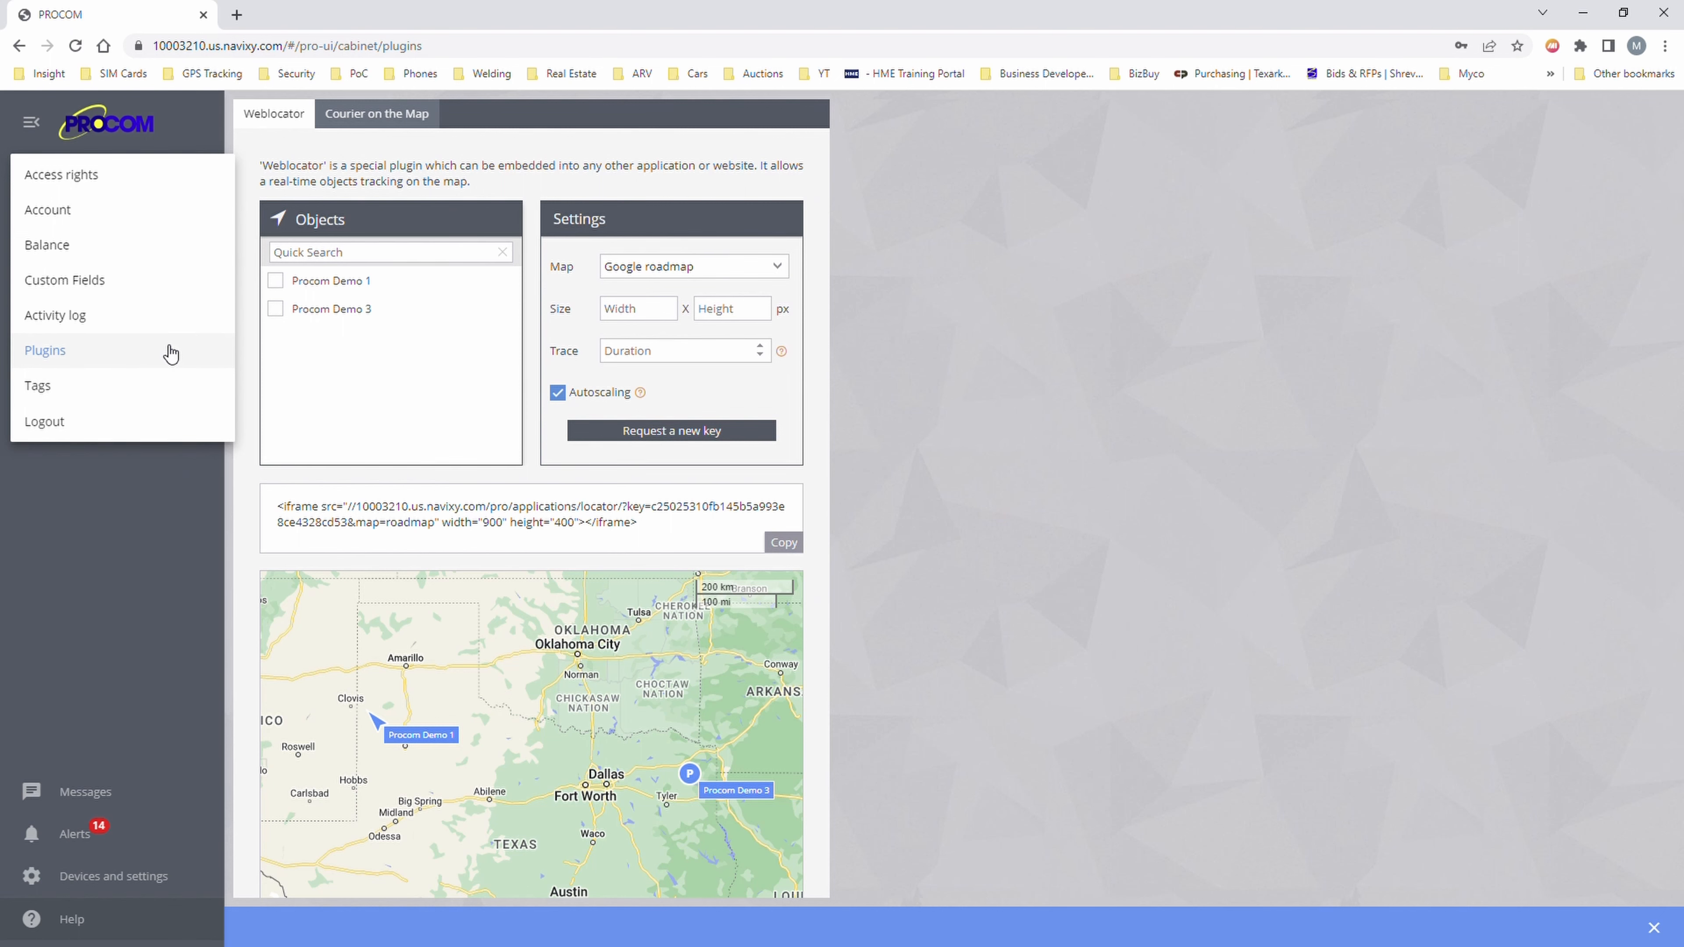
- View the Tags page, then return to the live tracking map
click(146, 387)
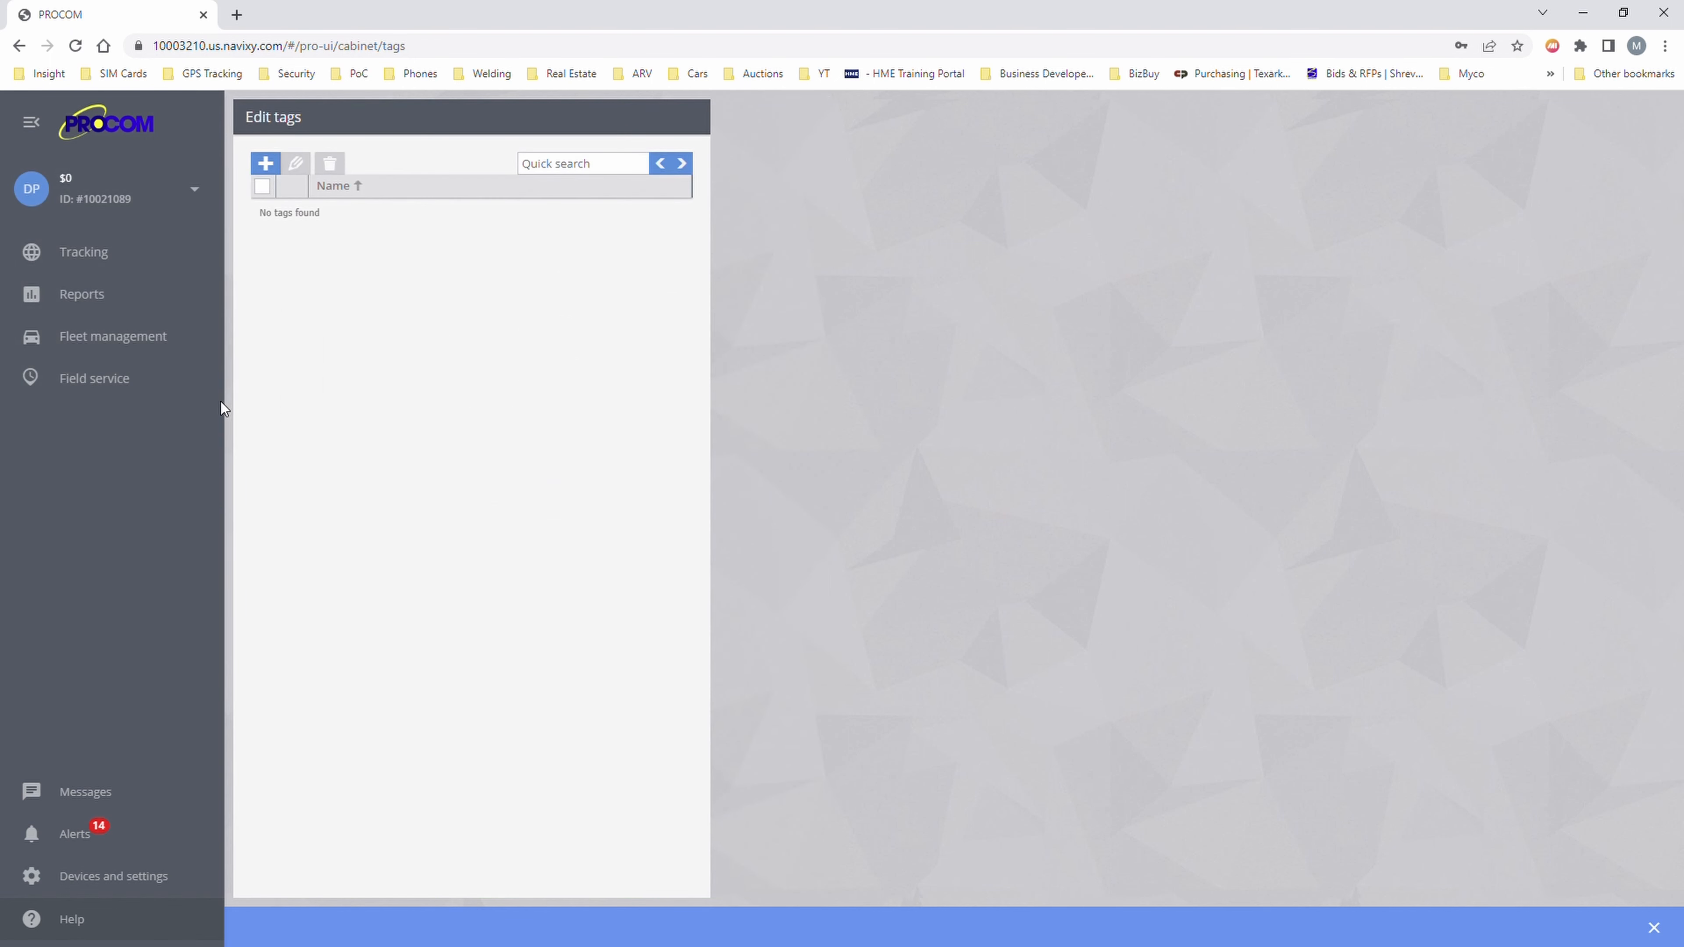
click(188, 199)
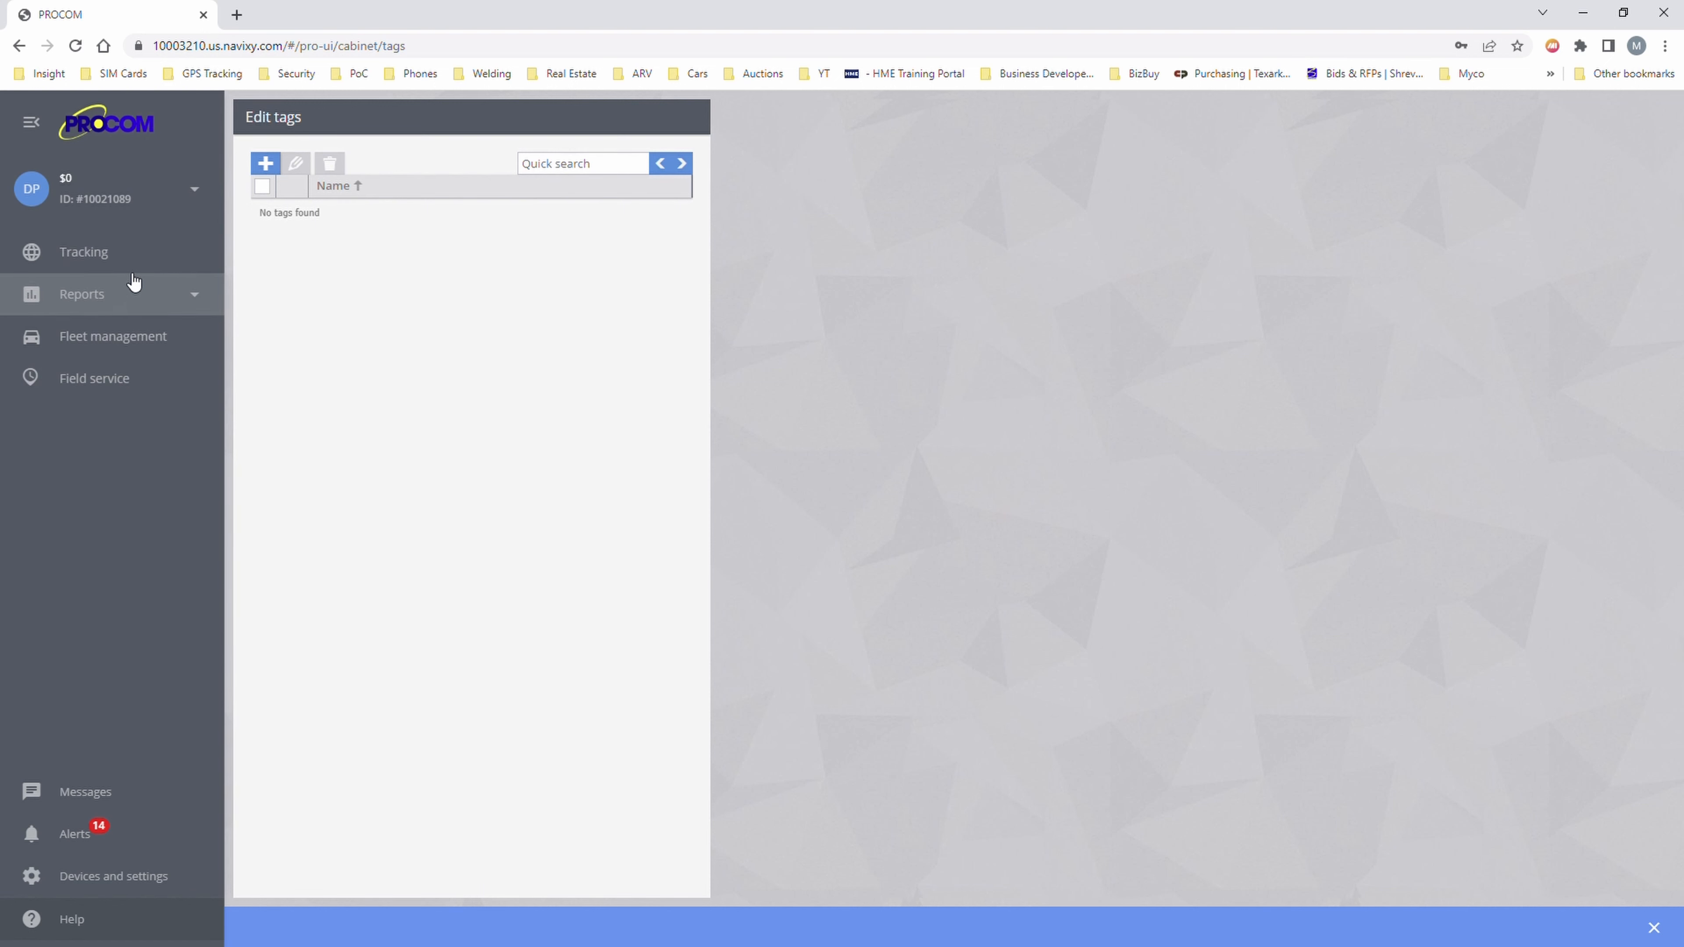
click(139, 251)
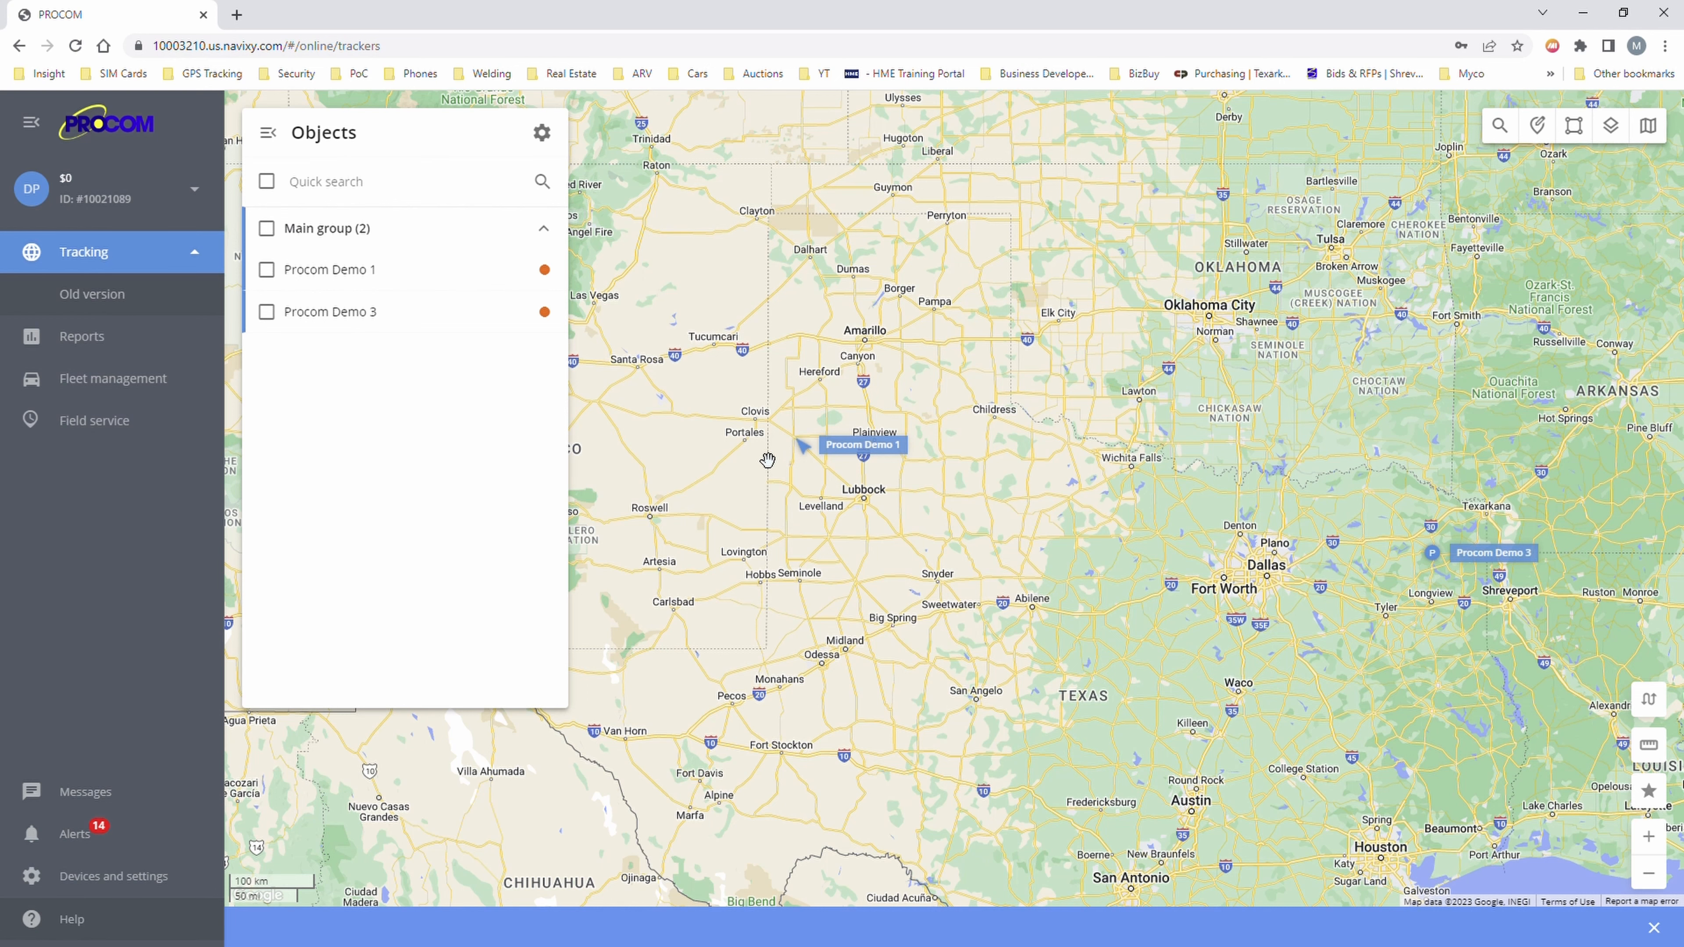
- Show Procom Demo 1 on the map, view its details, and open its device settings
click(430, 279)
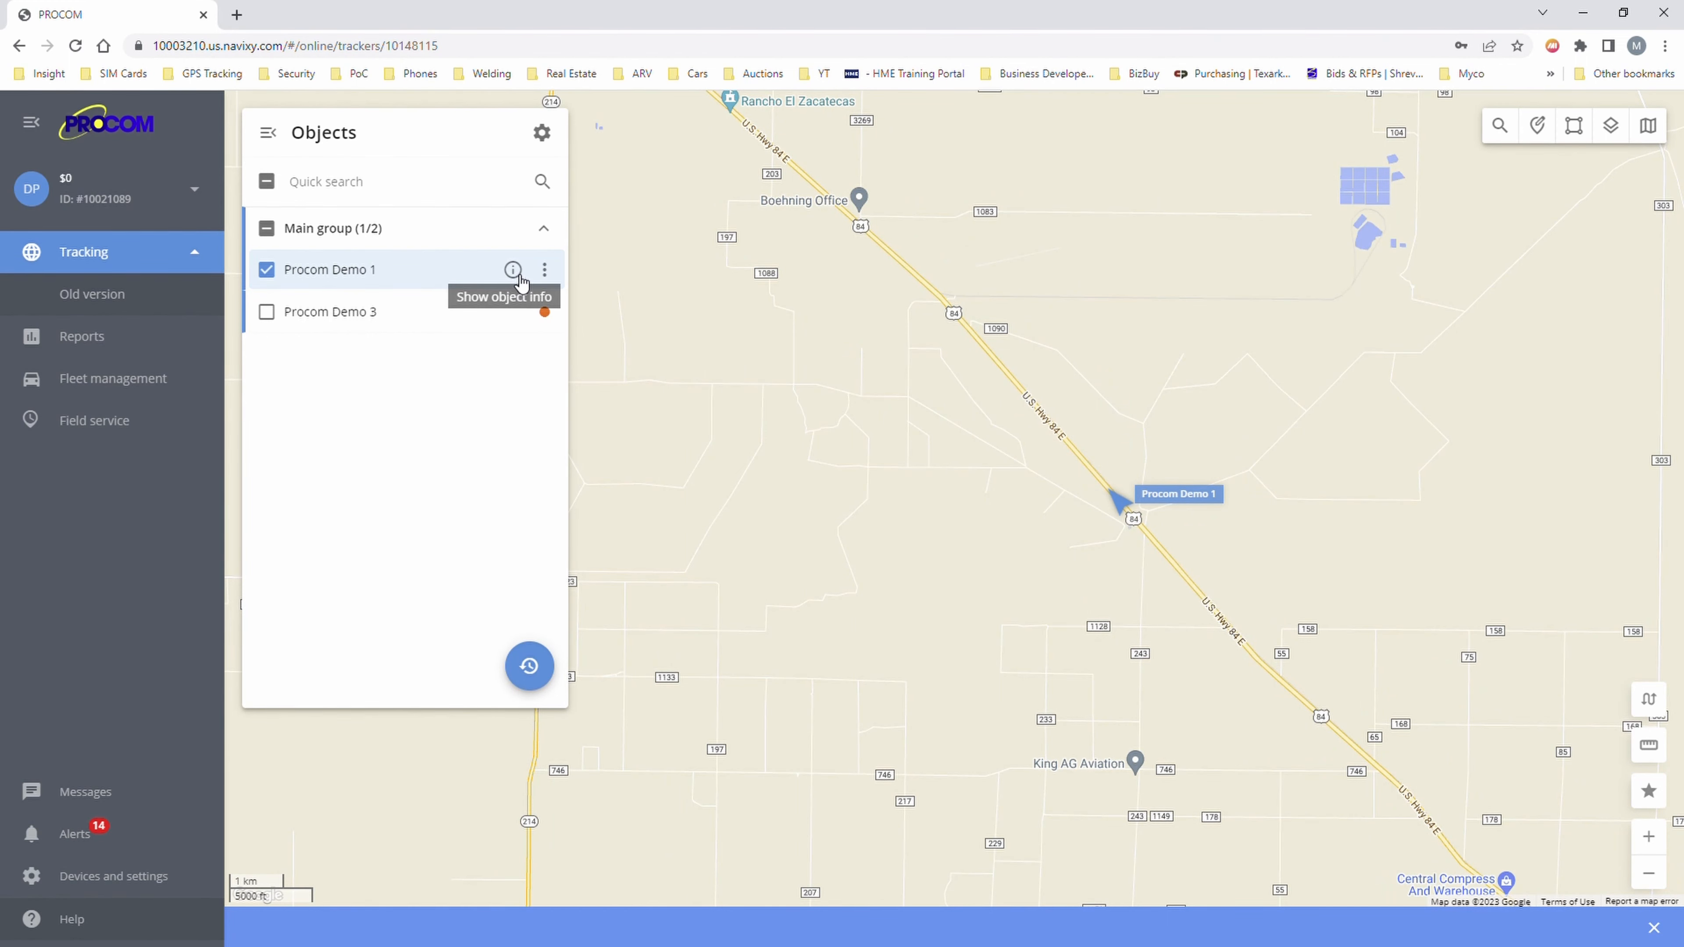
click(517, 273)
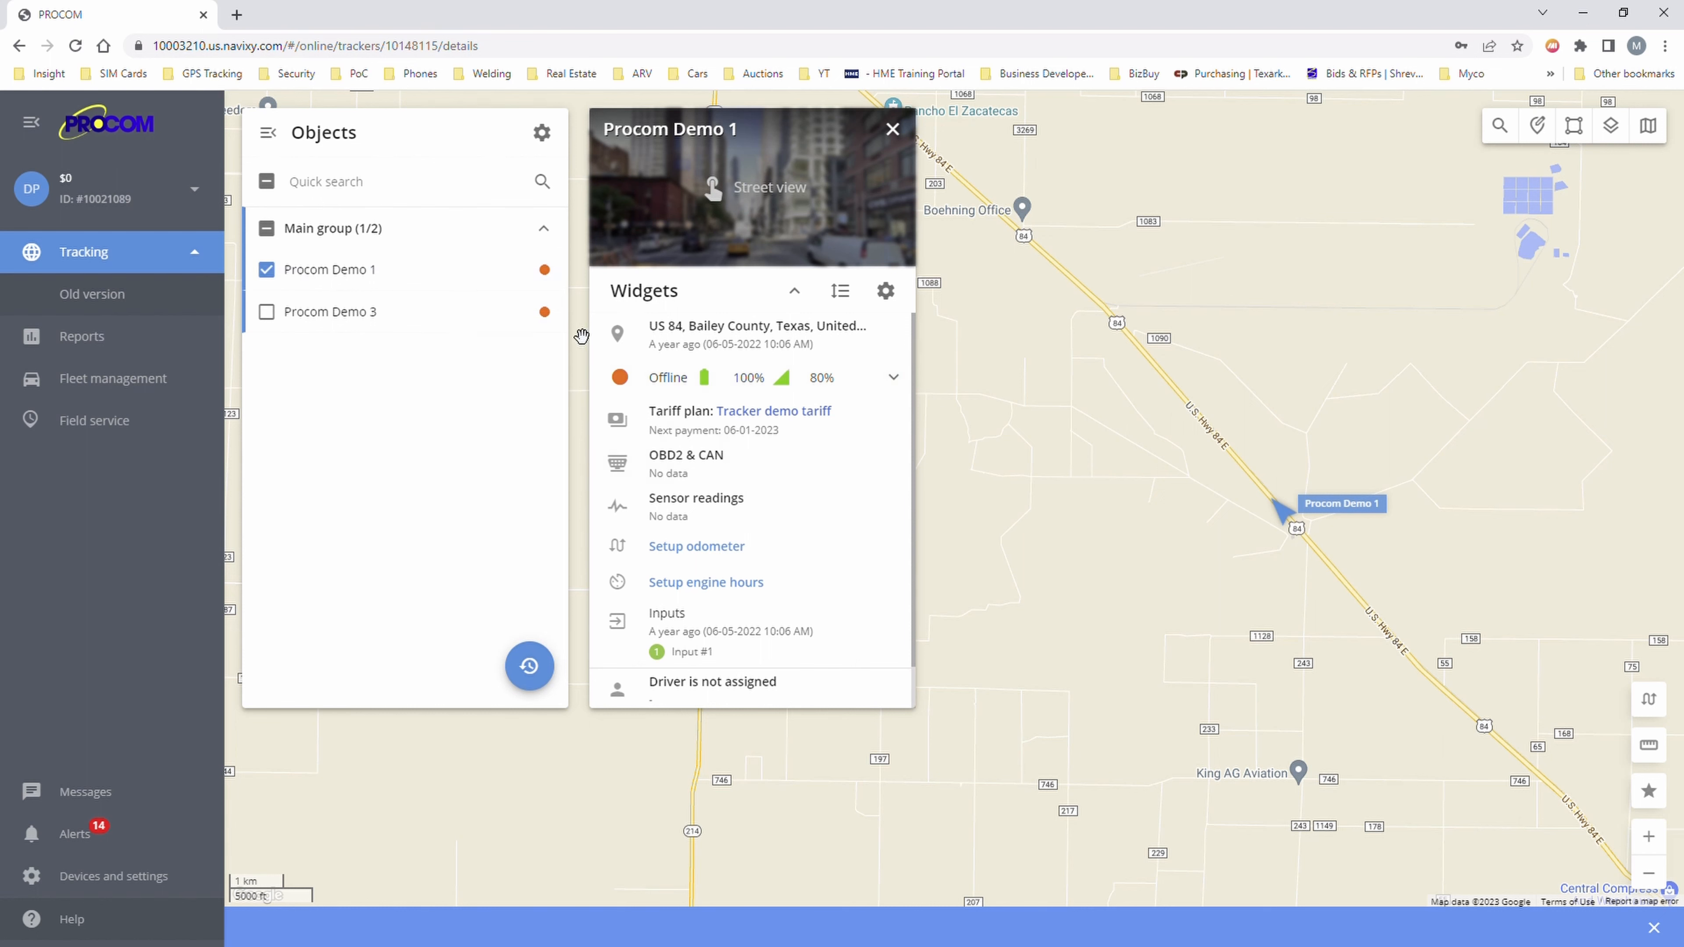
click(545, 272)
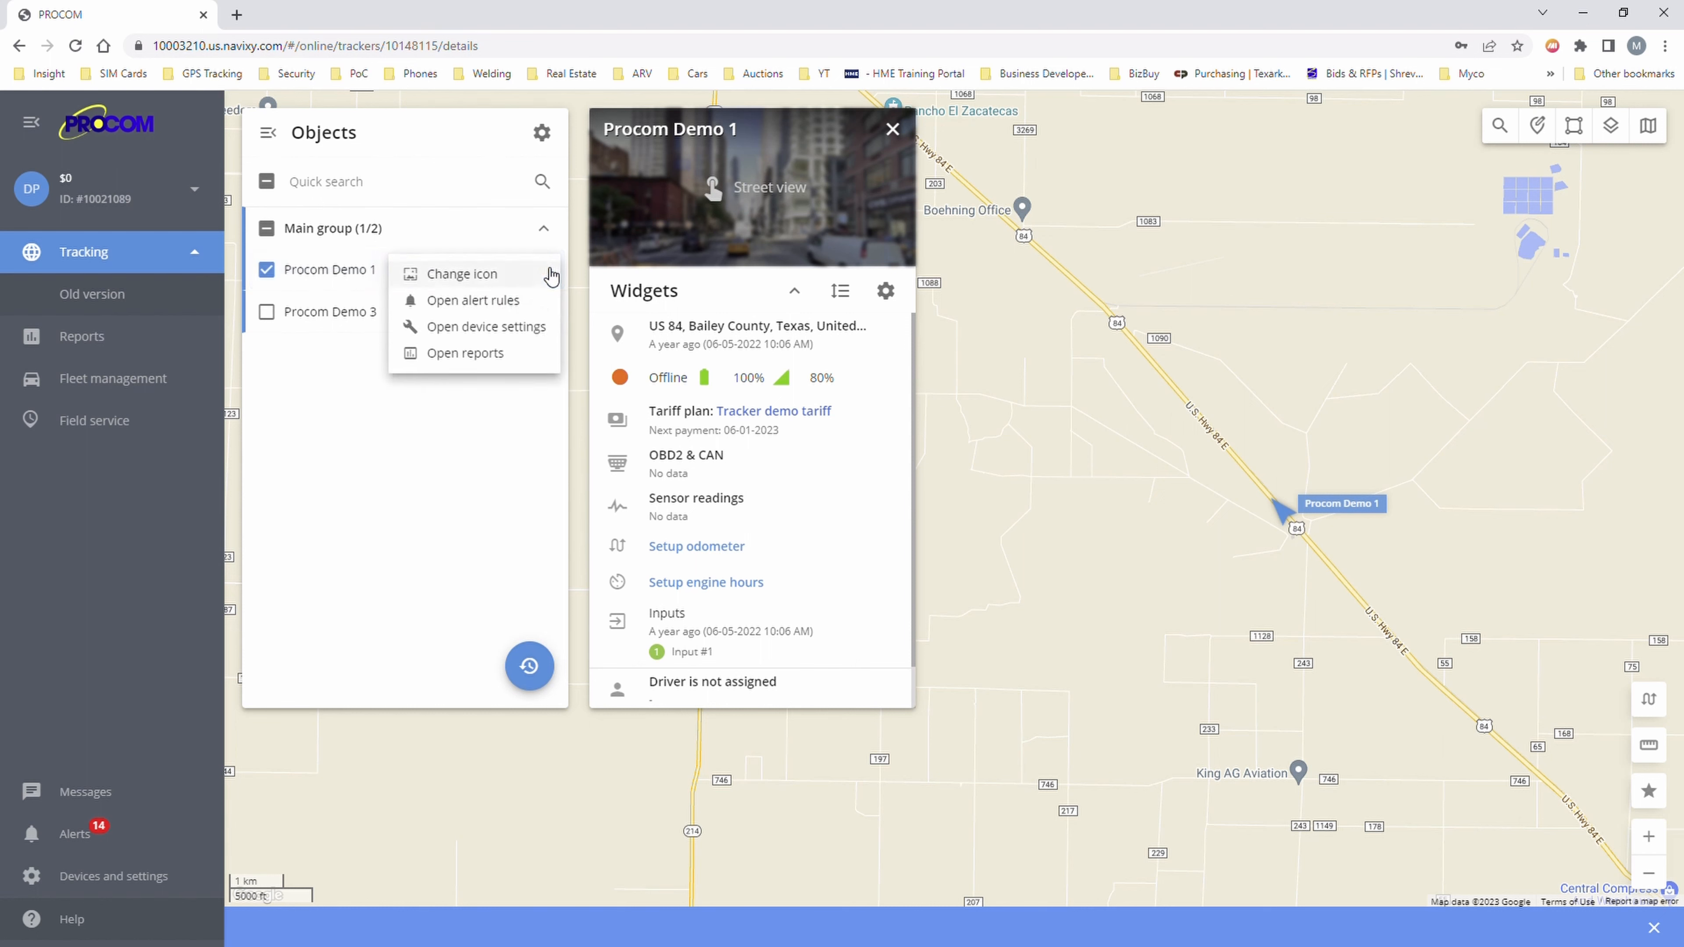
click(329, 387)
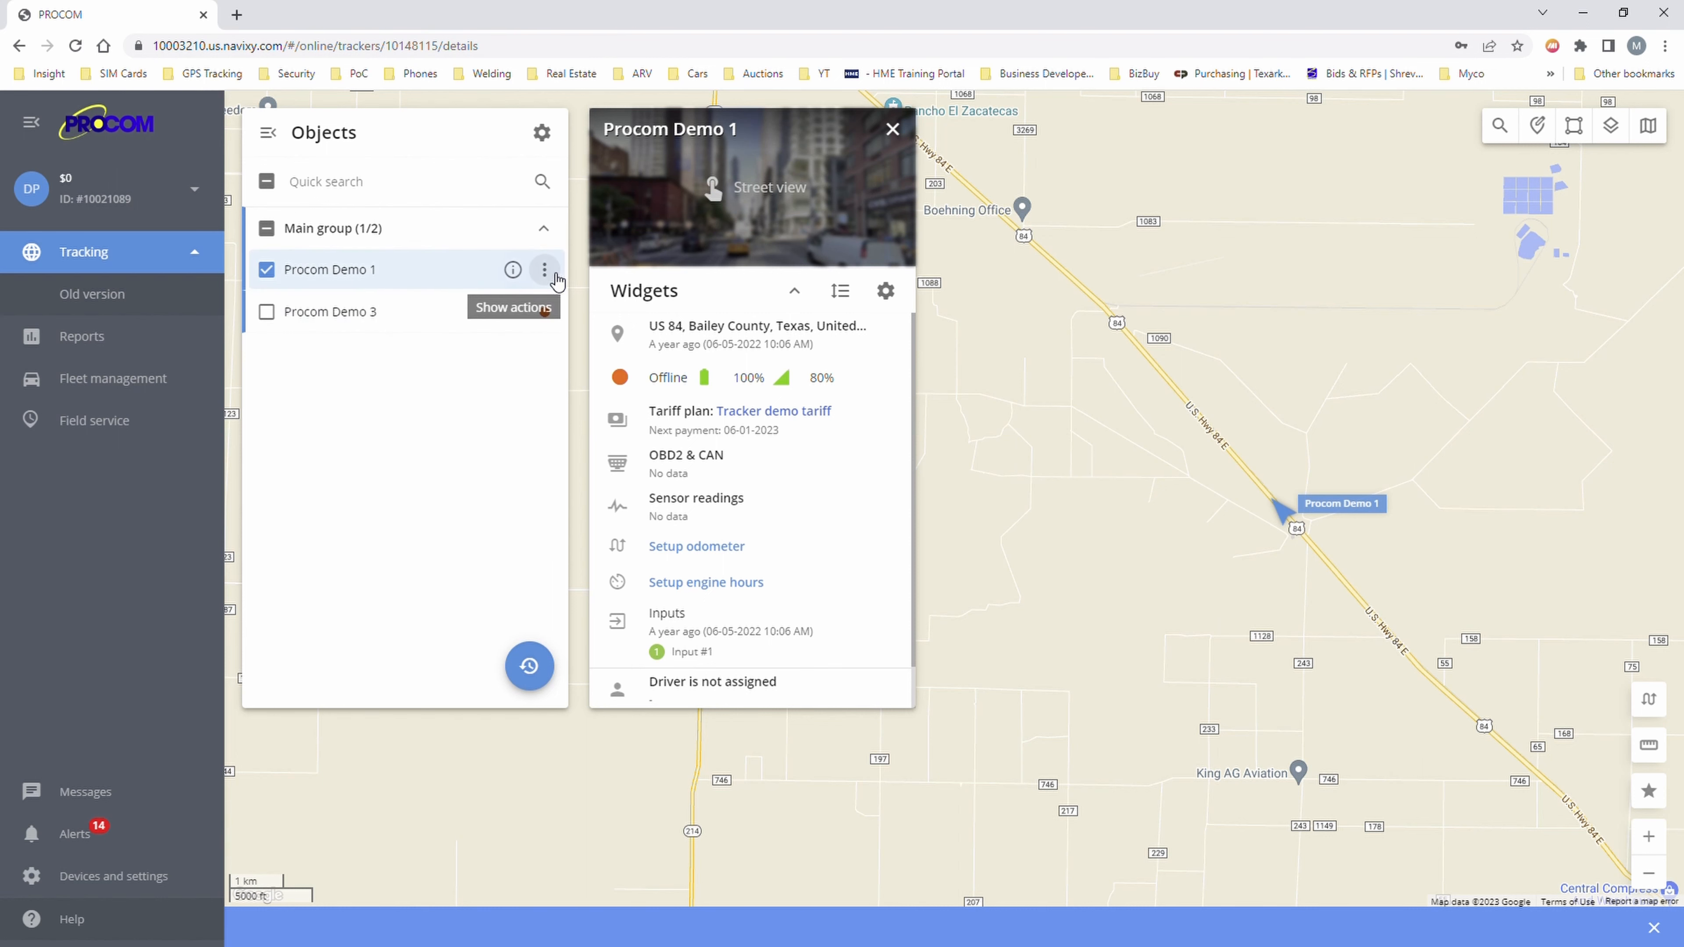
click(554, 276)
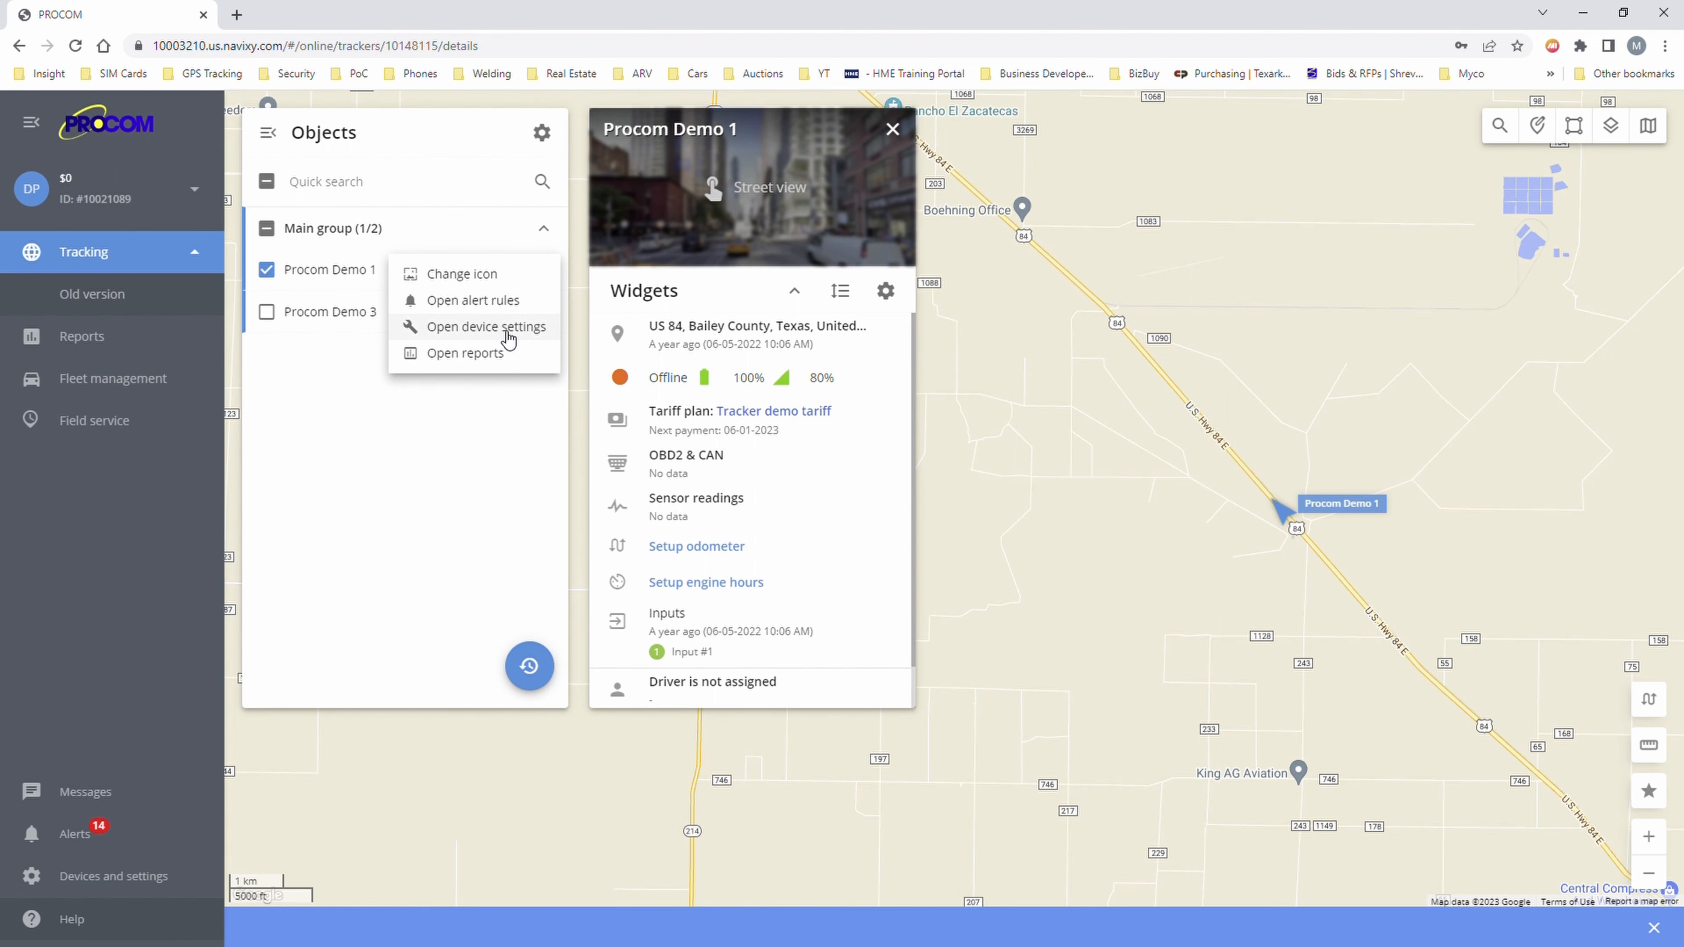
click(508, 332)
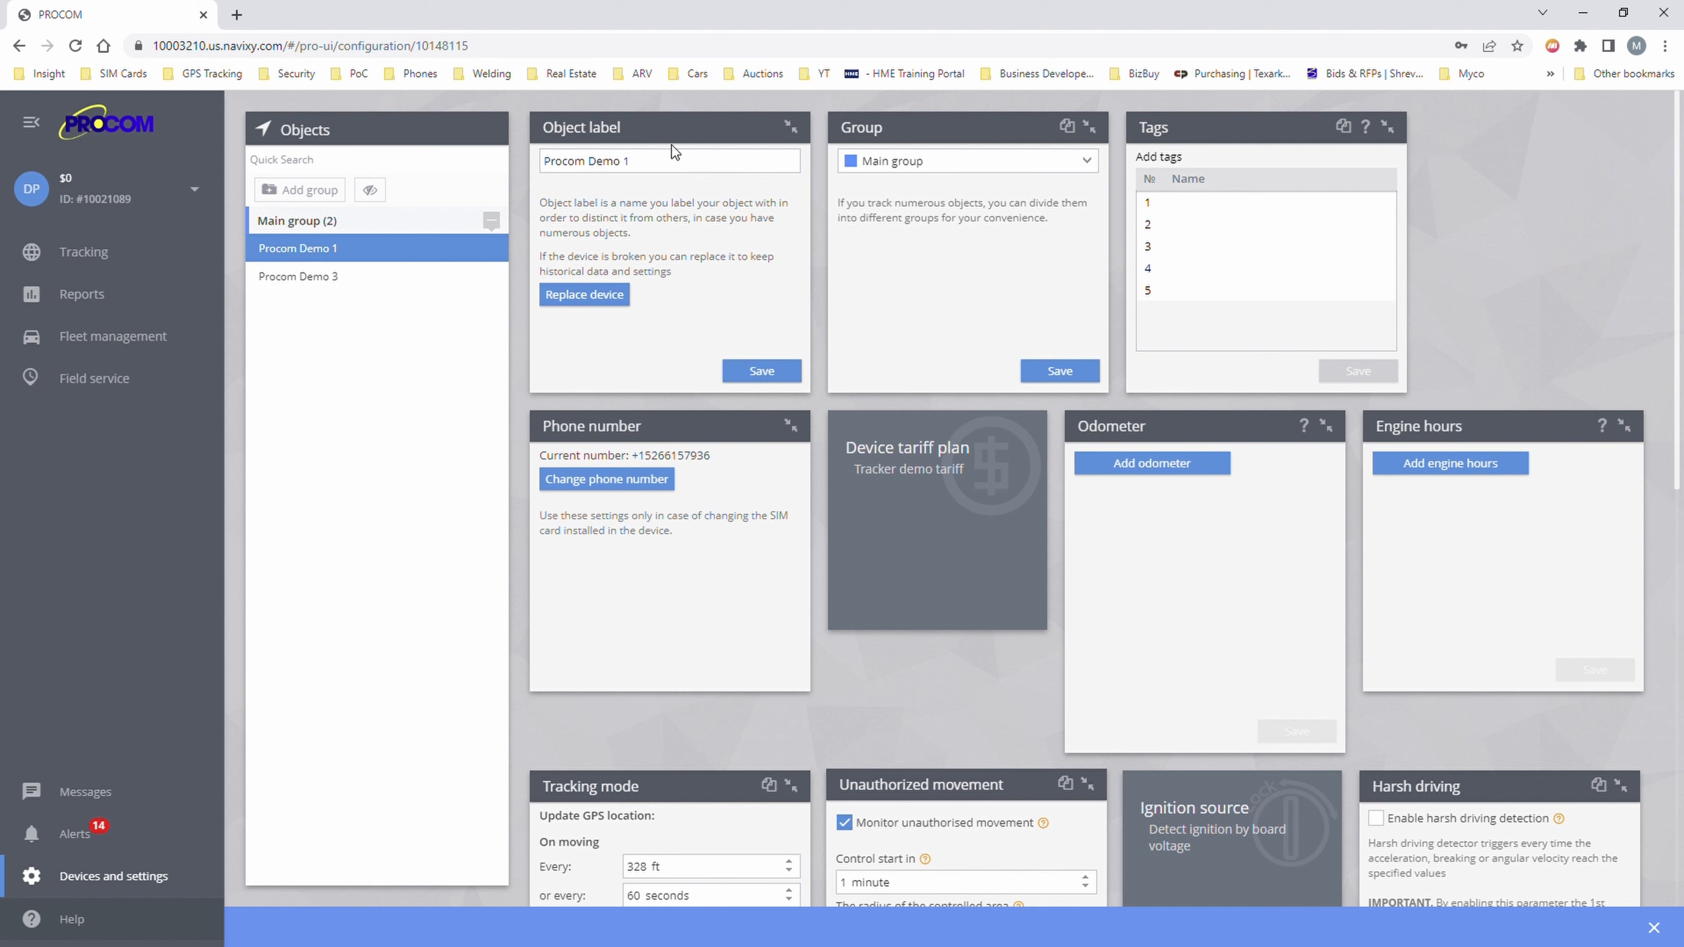
- Collapse Procom Demo 1's object label panel and leave its group as Main group
click(657, 170)
triple_click(657, 171)
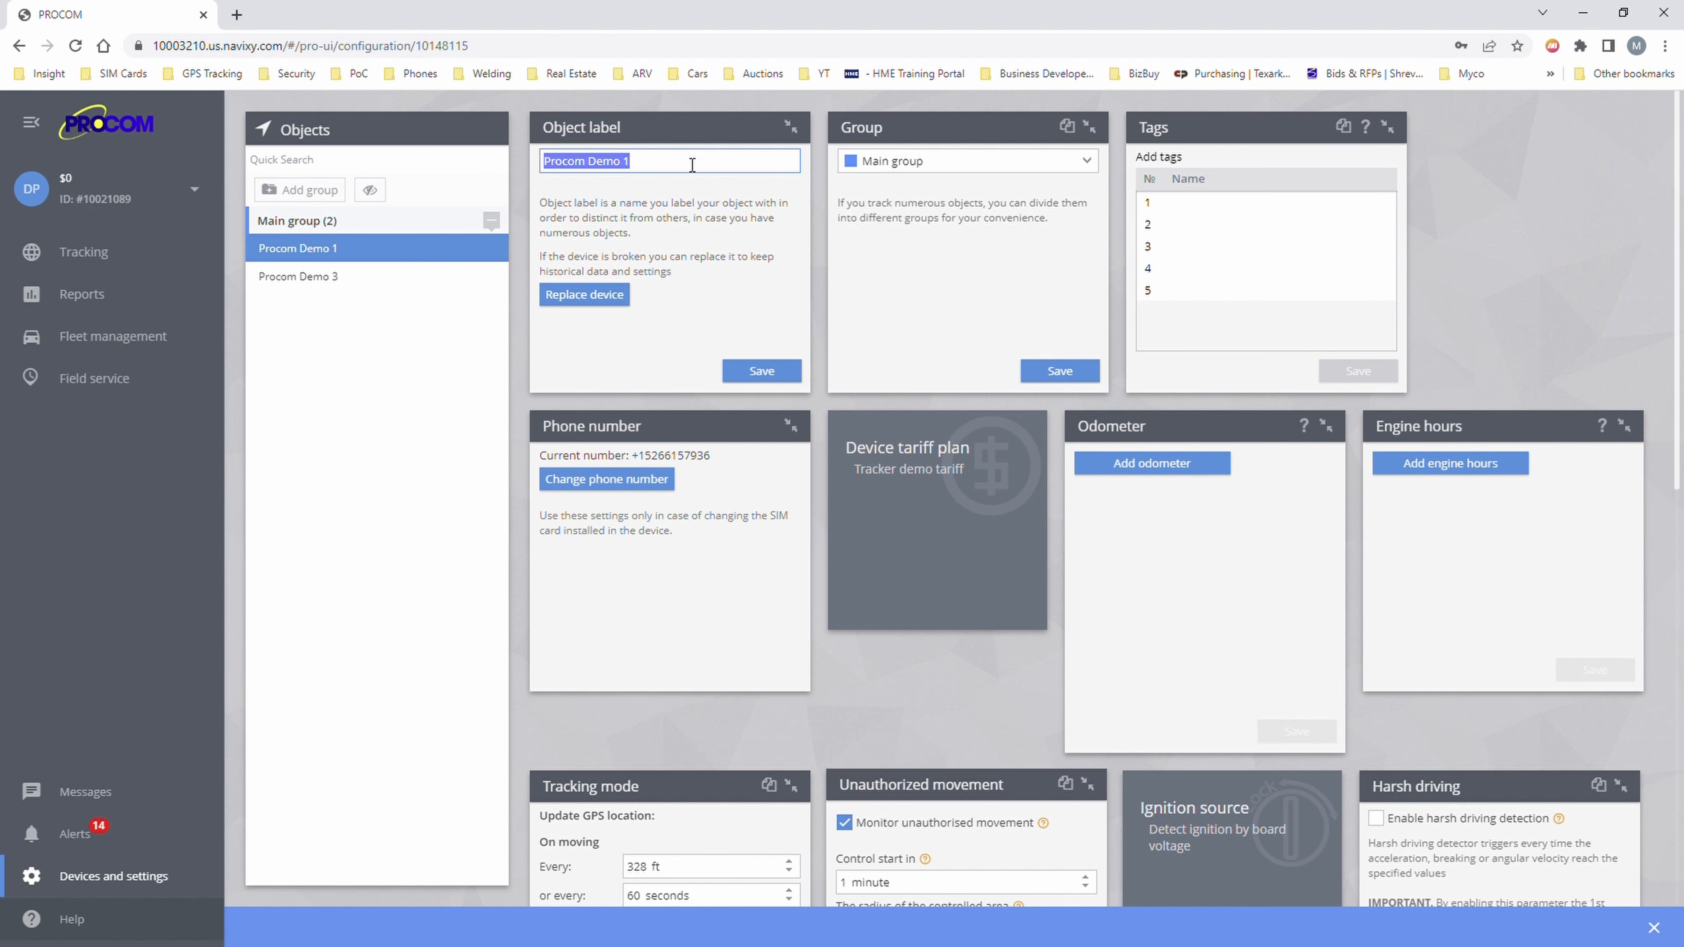
click(795, 126)
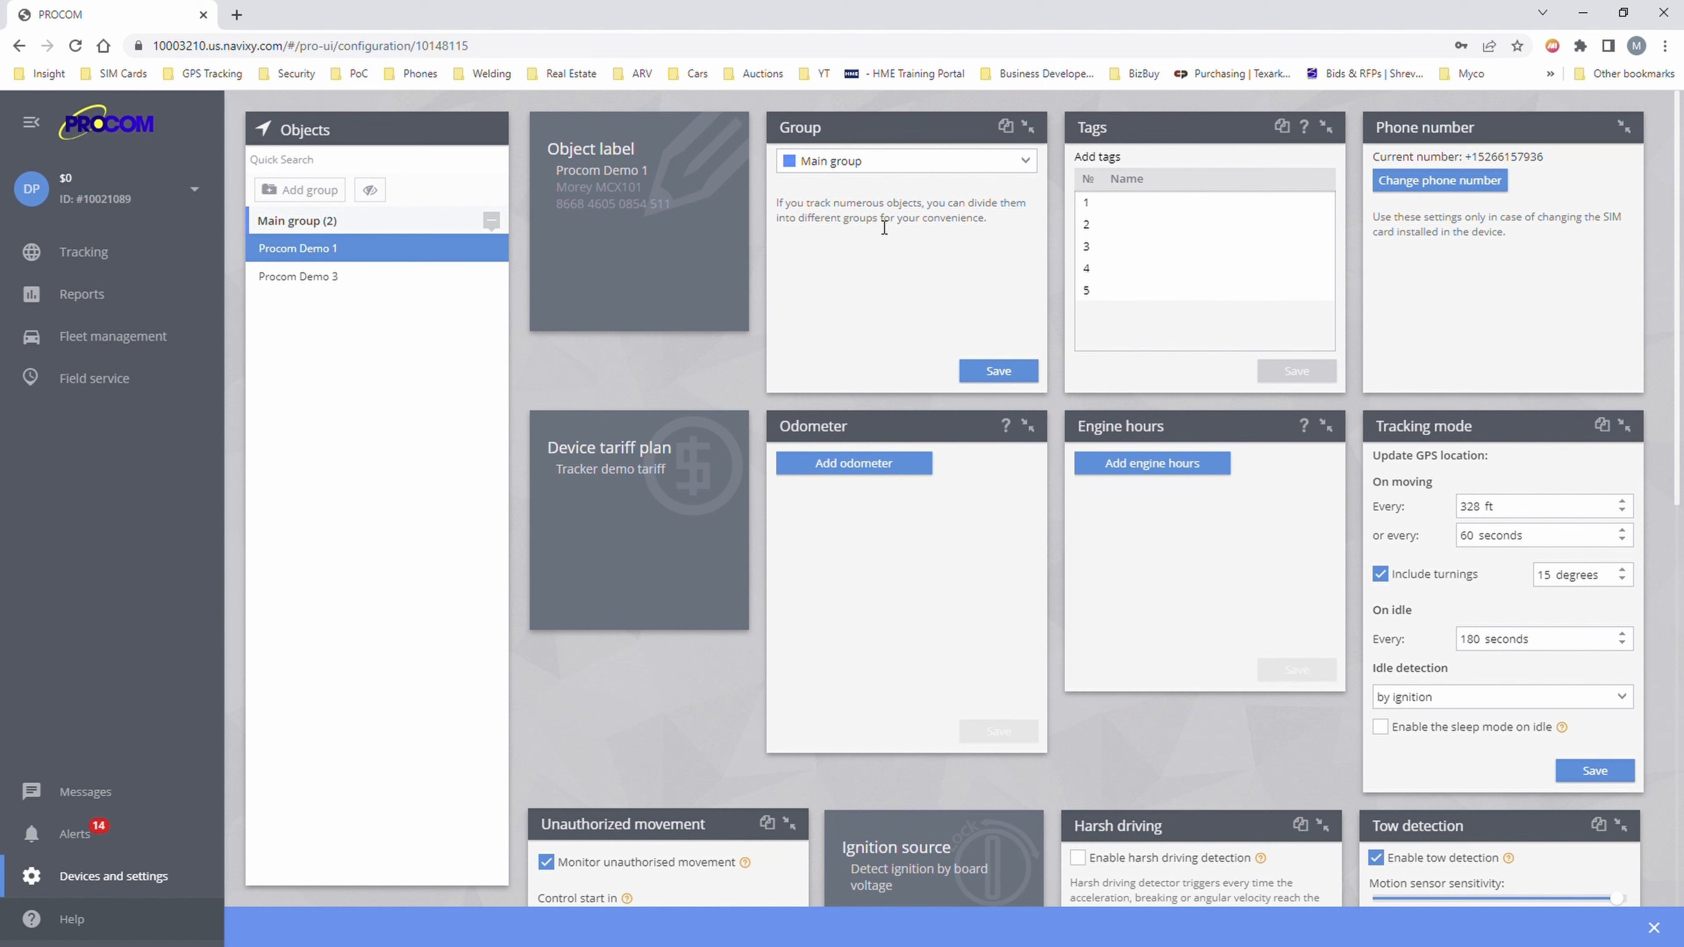
click(937, 167)
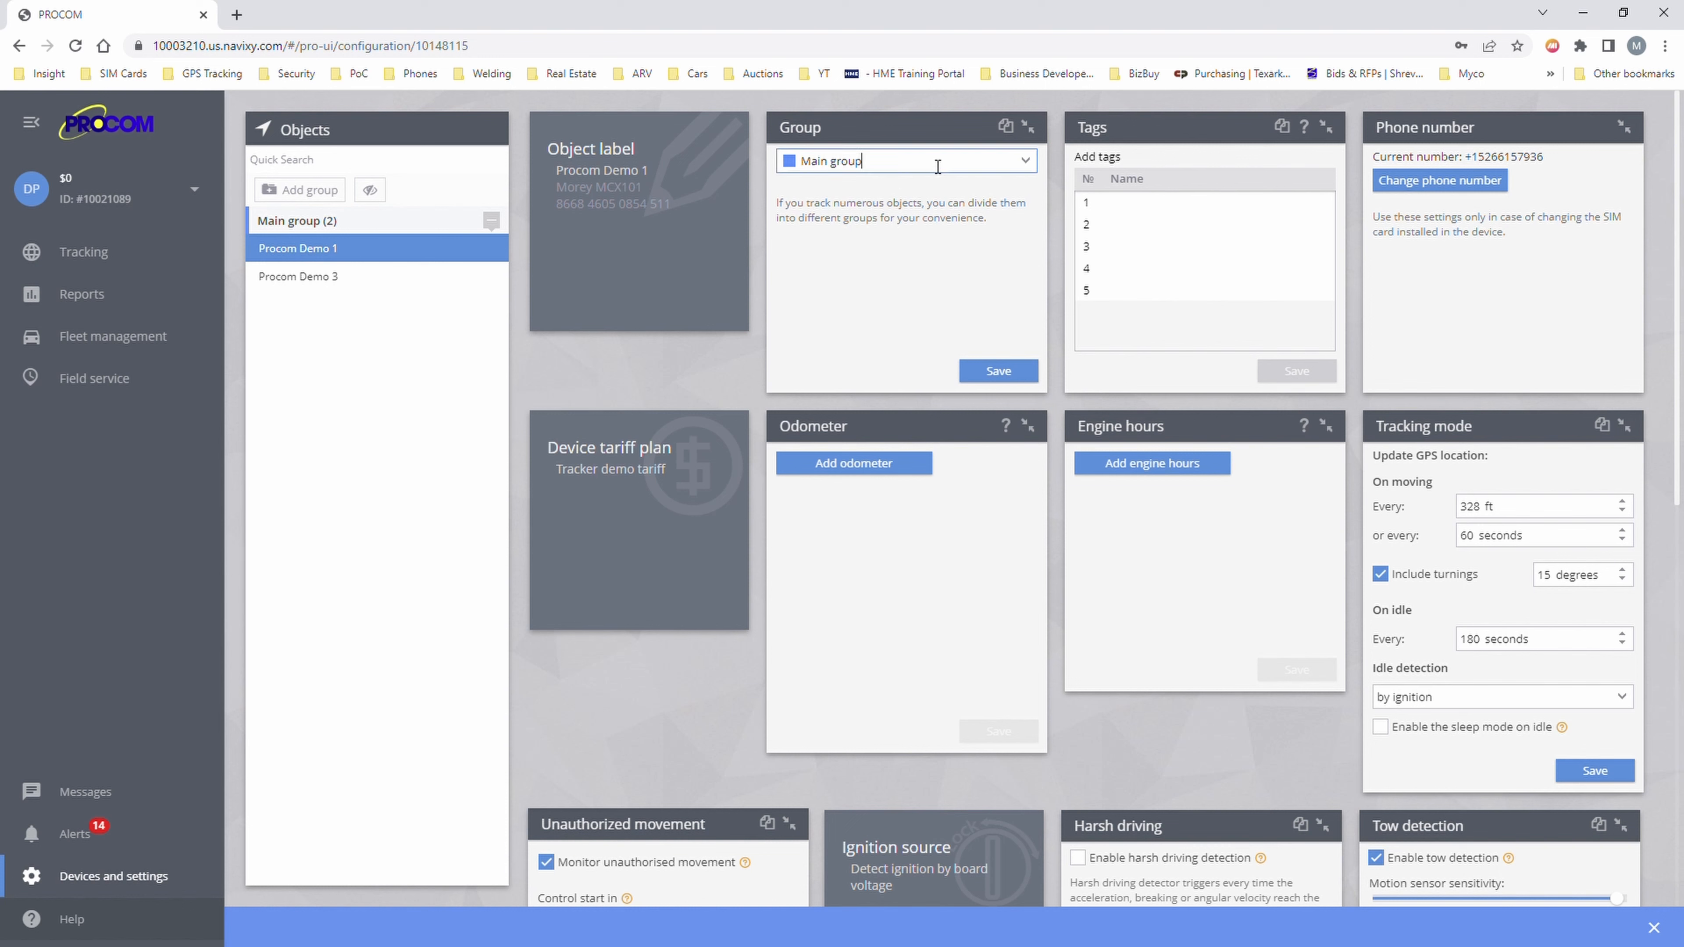
click(1037, 166)
click(944, 237)
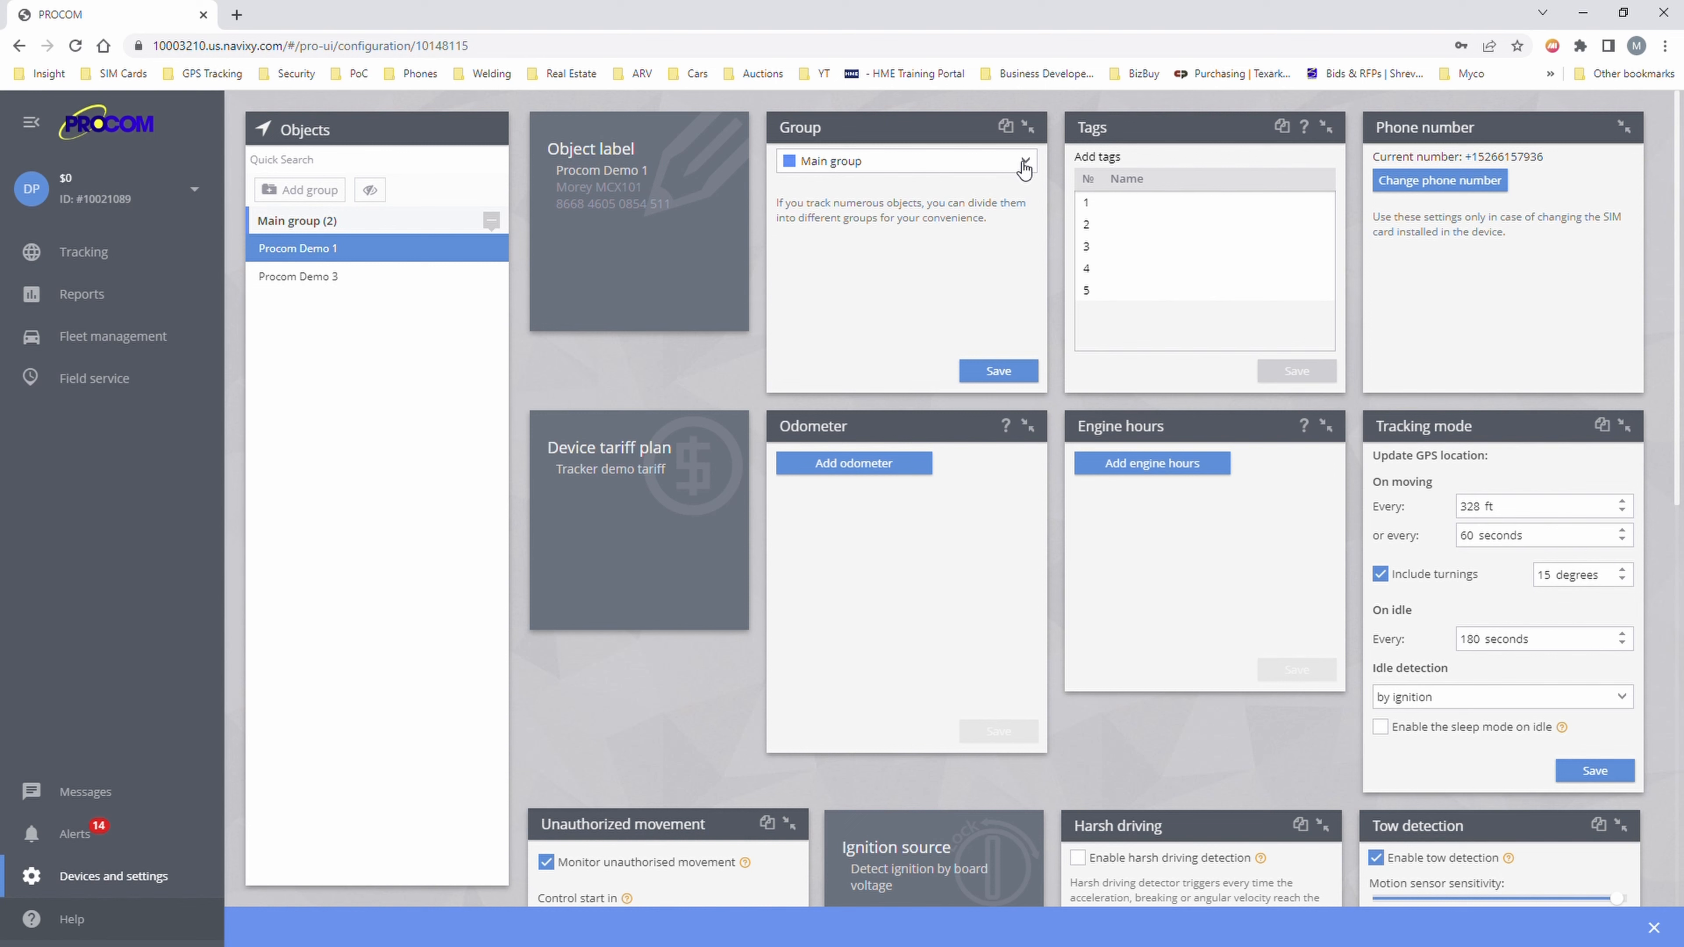
- Collapse the Group panel, try entering a tag, then collapse Tags without saving any
click(1028, 127)
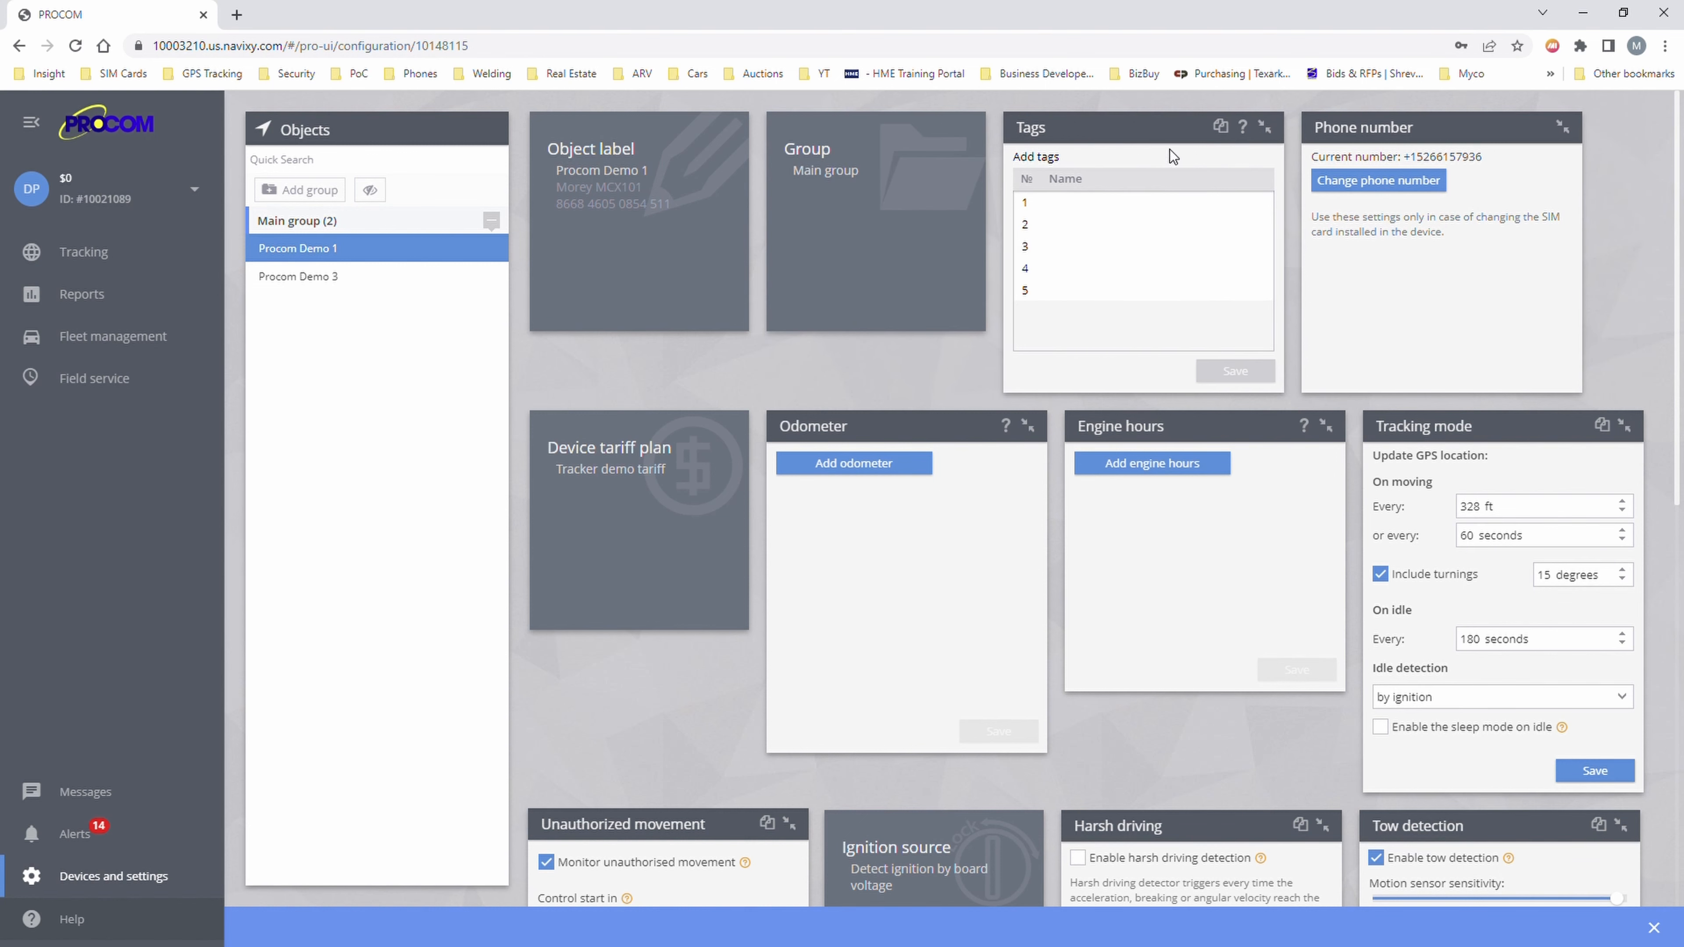
click(1113, 220)
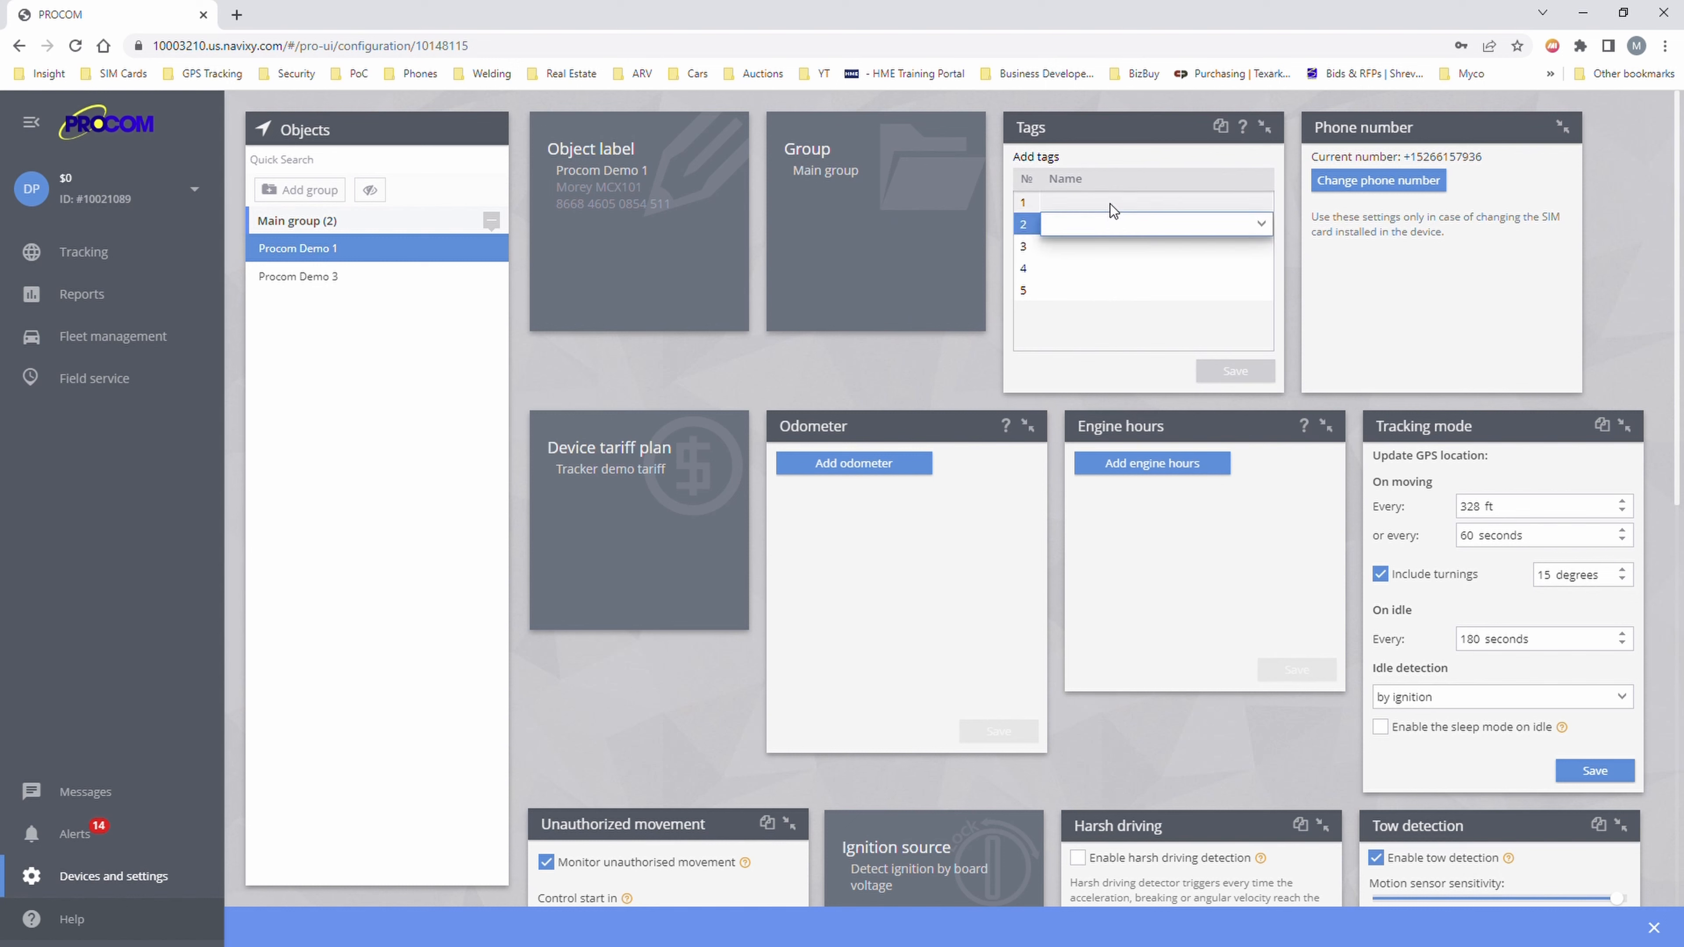
click(1129, 149)
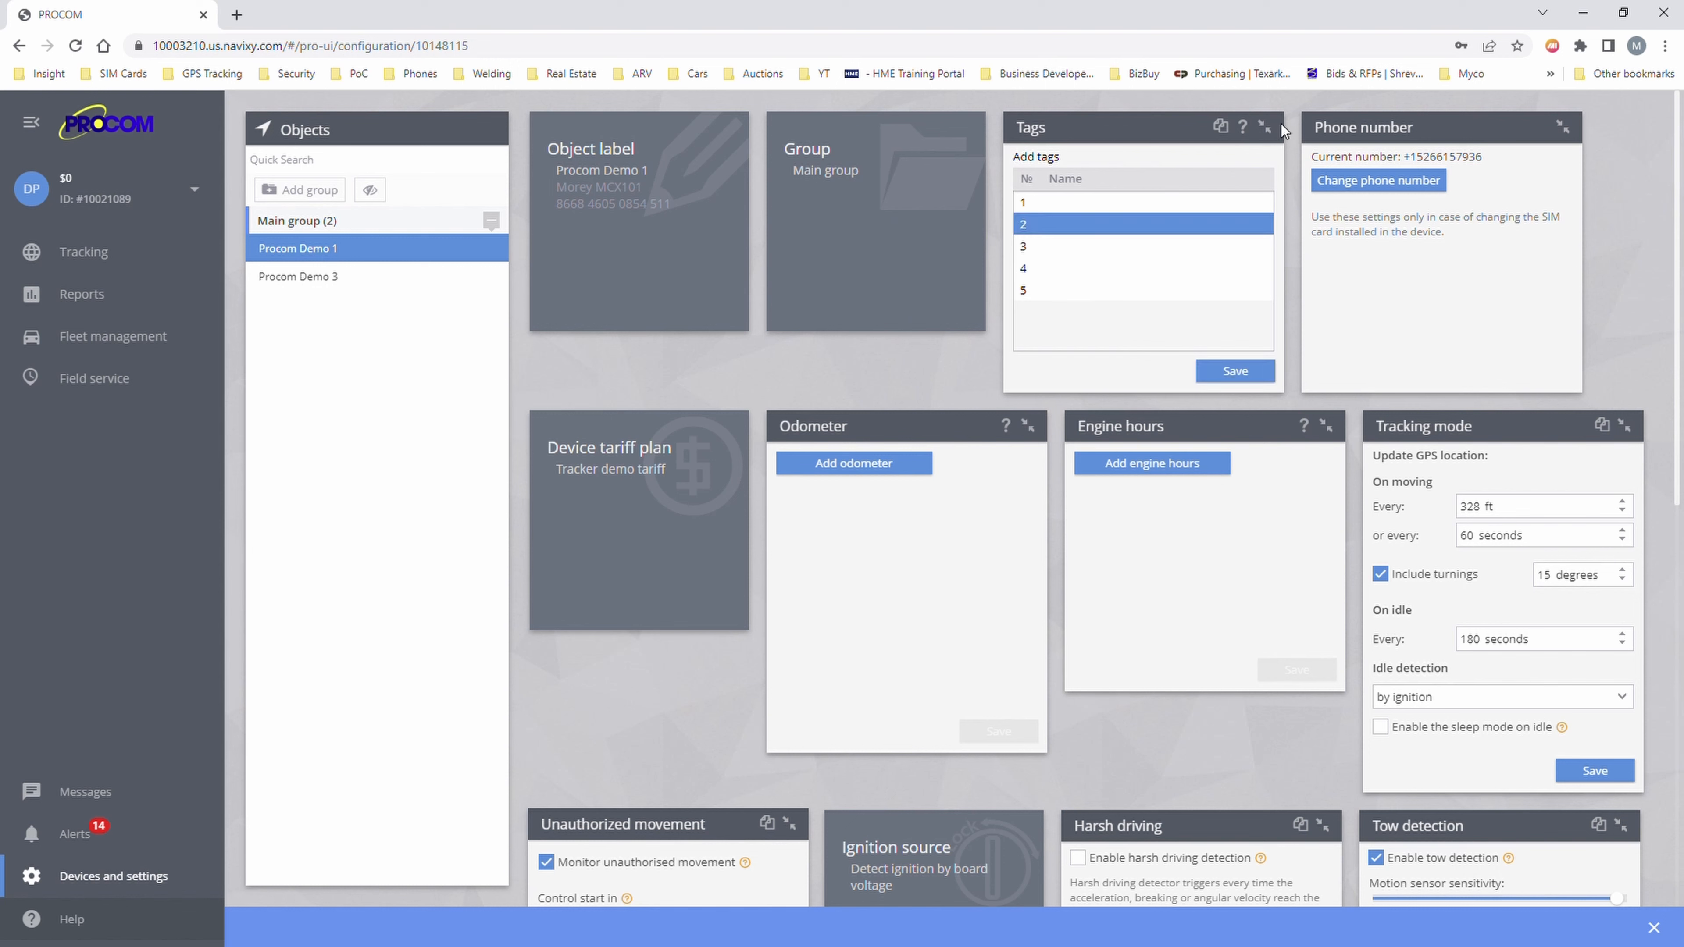
mouse_move(1242, 131)
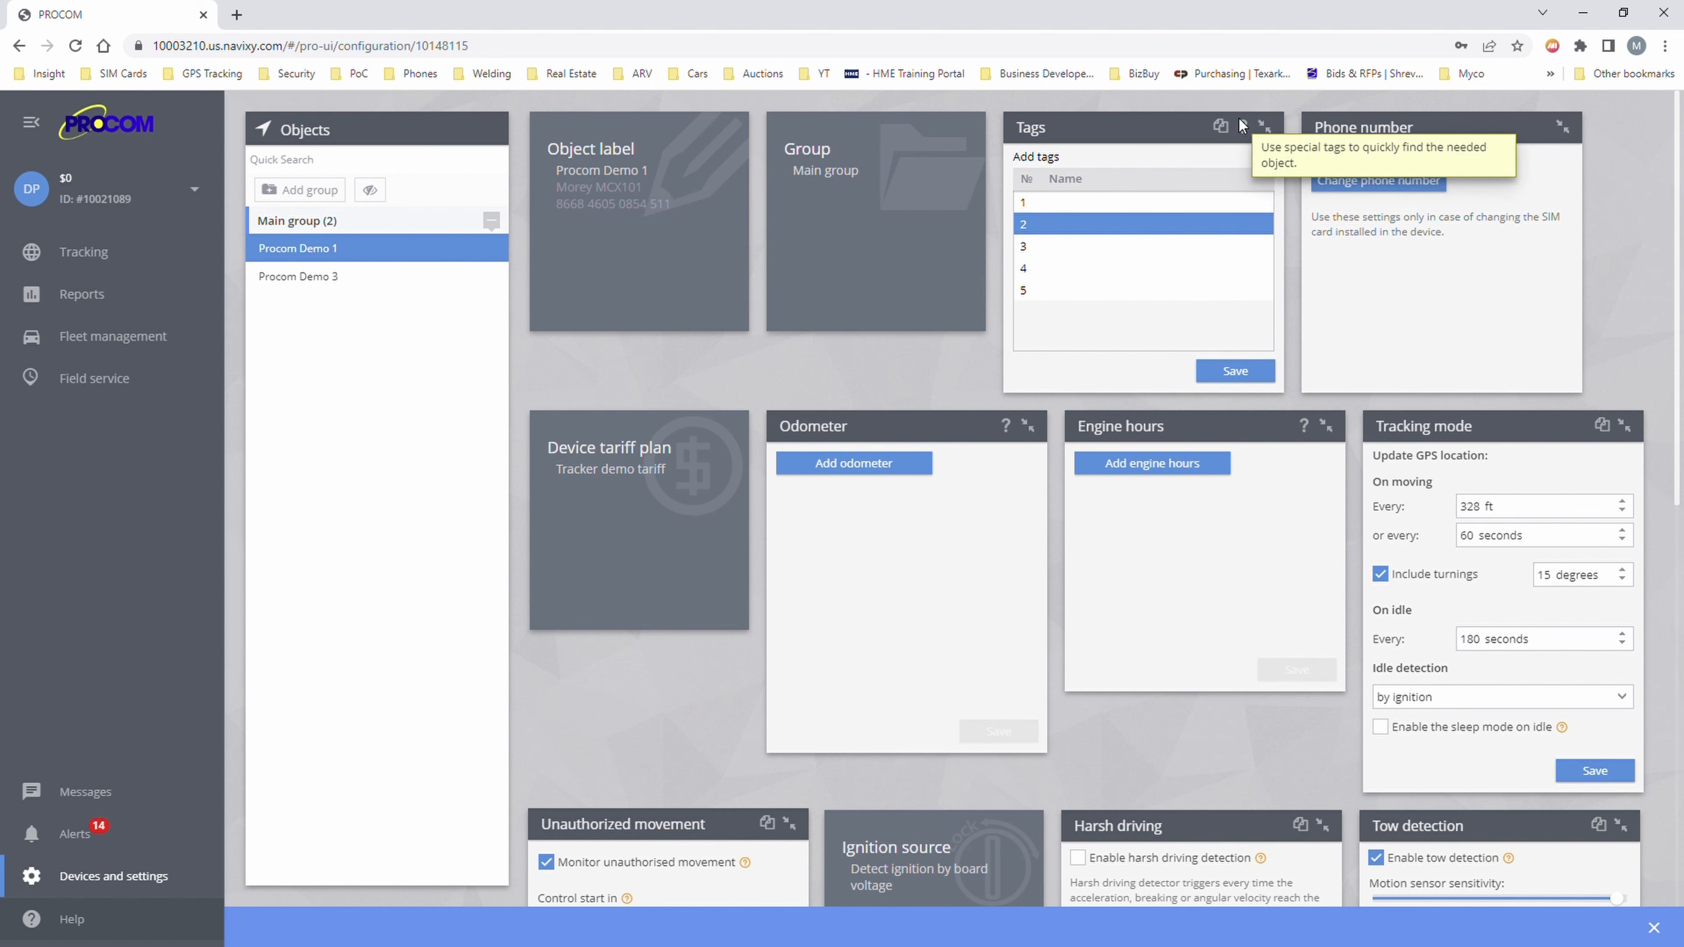
click(1099, 204)
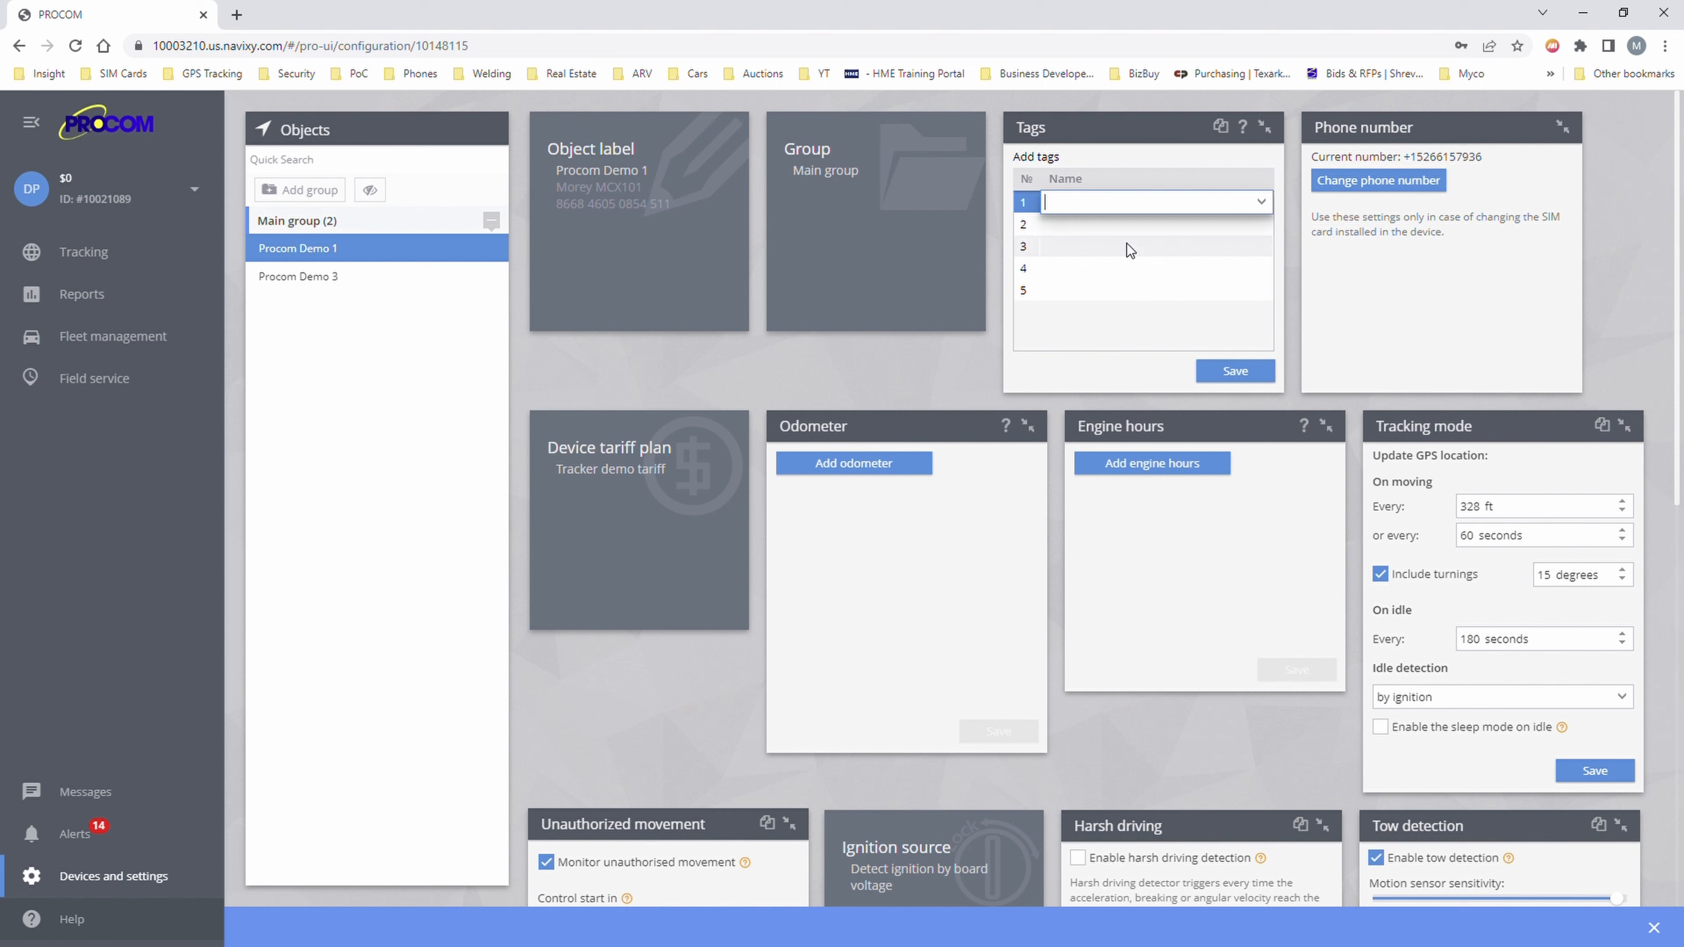
text(Marc Jeep)
key(Return)
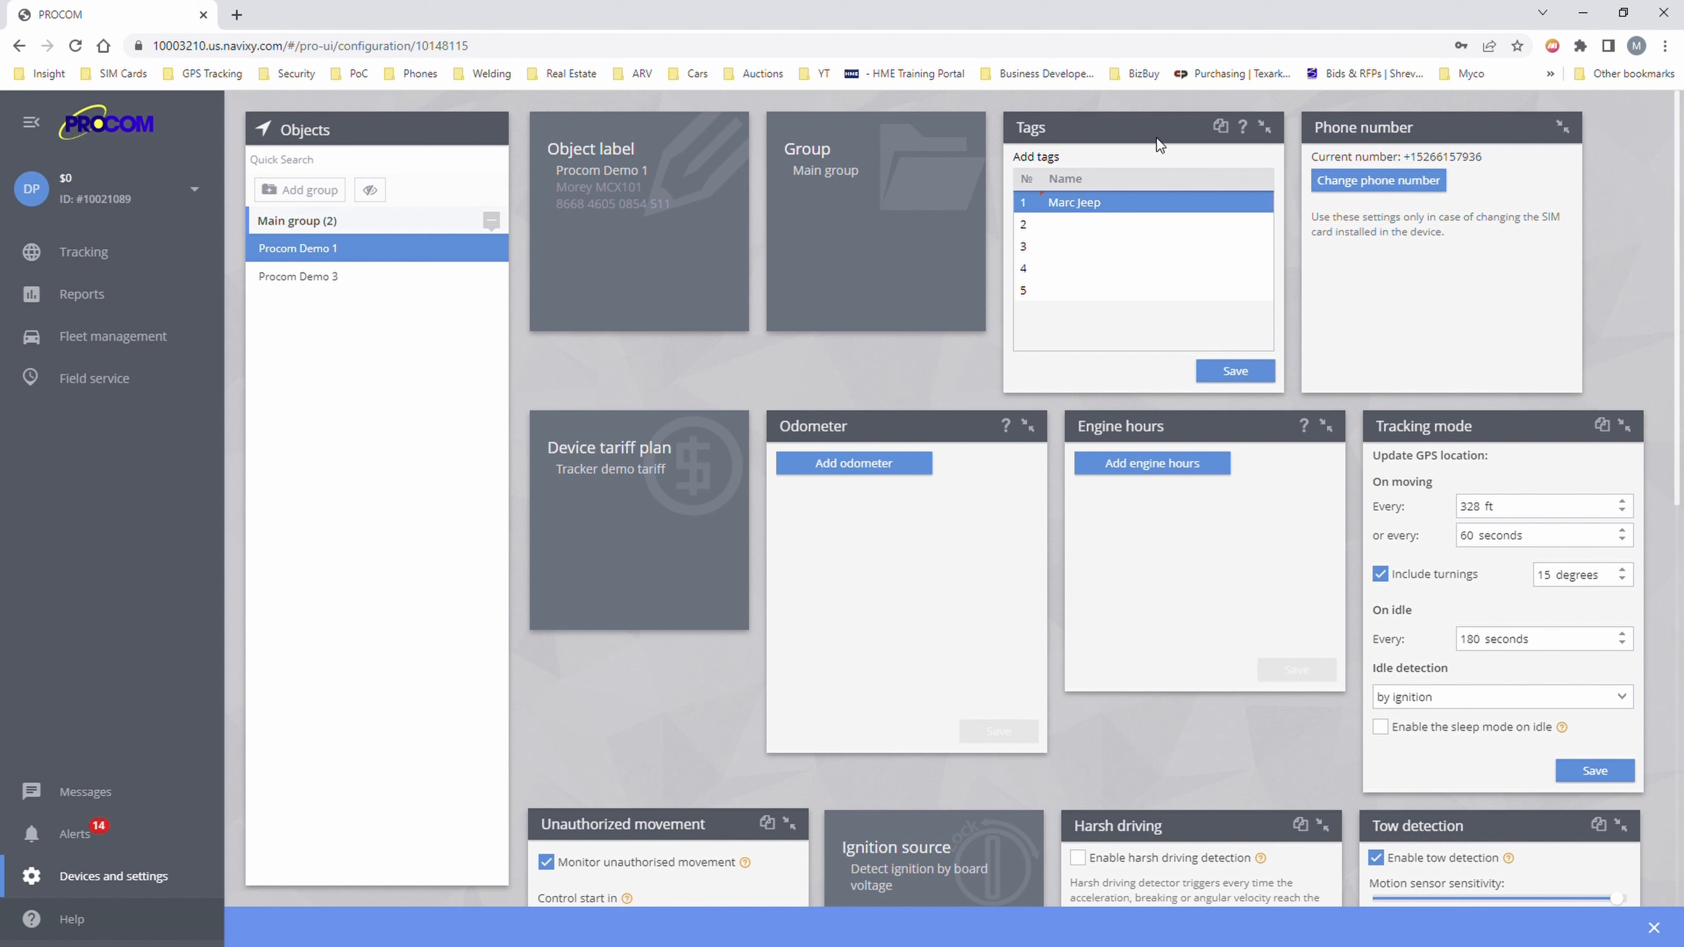
click(1270, 127)
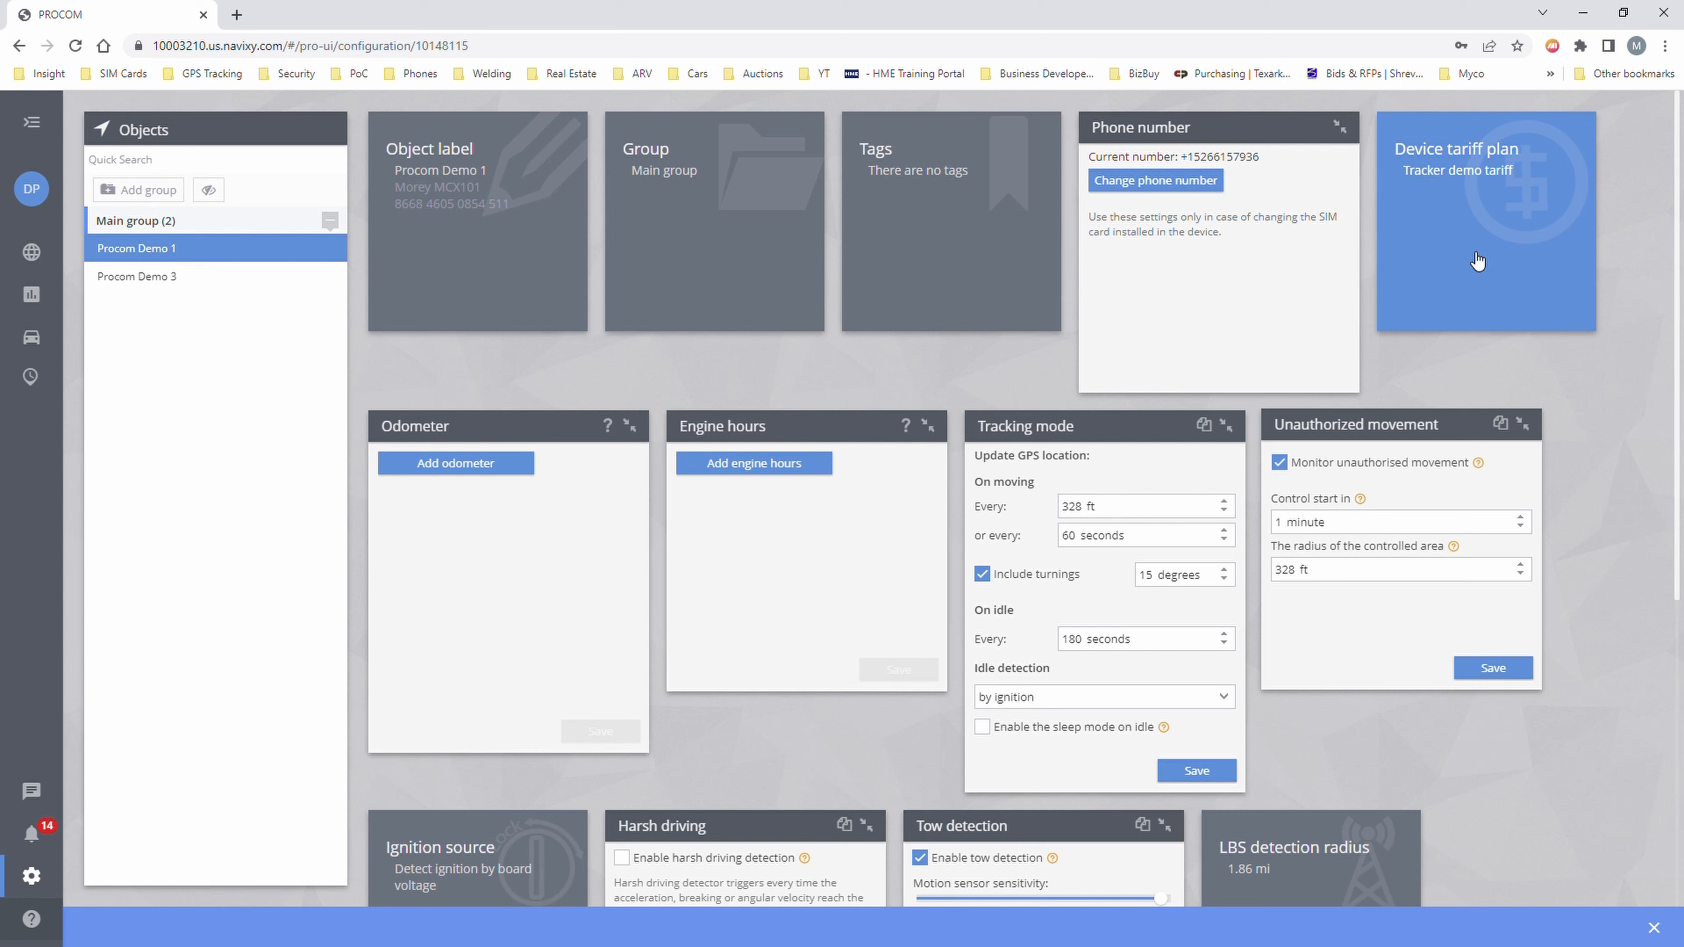
- Collapse the phone number panel and add an odometer for Procom Demo 1 using GPS data
click(1346, 130)
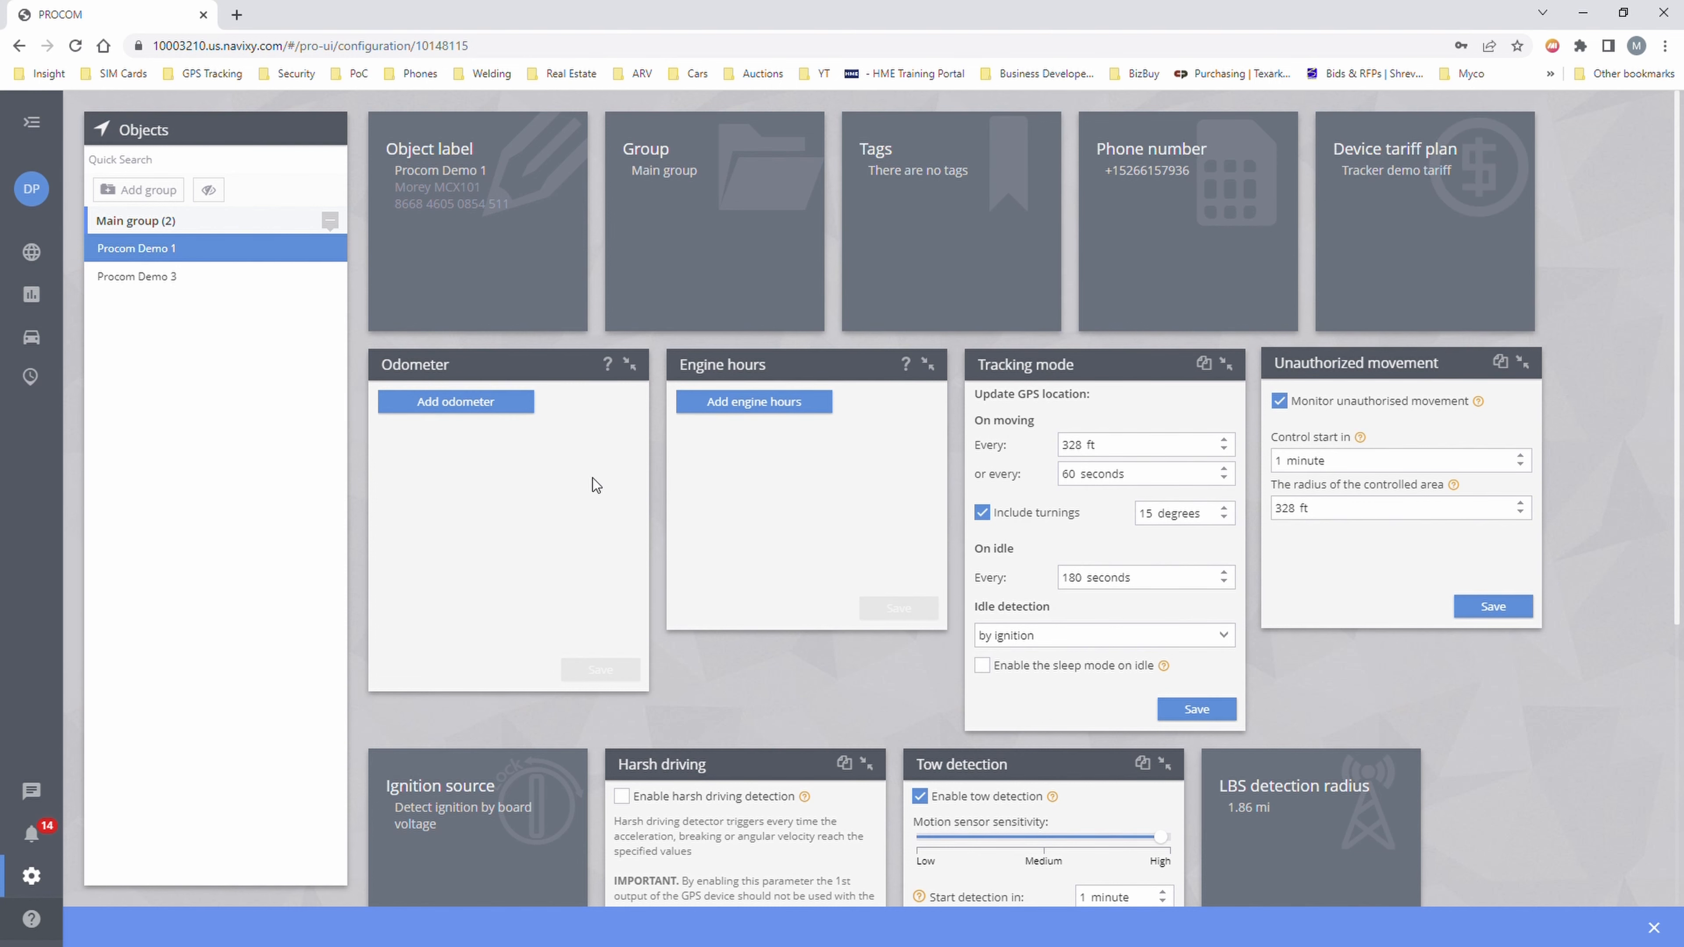
click(499, 402)
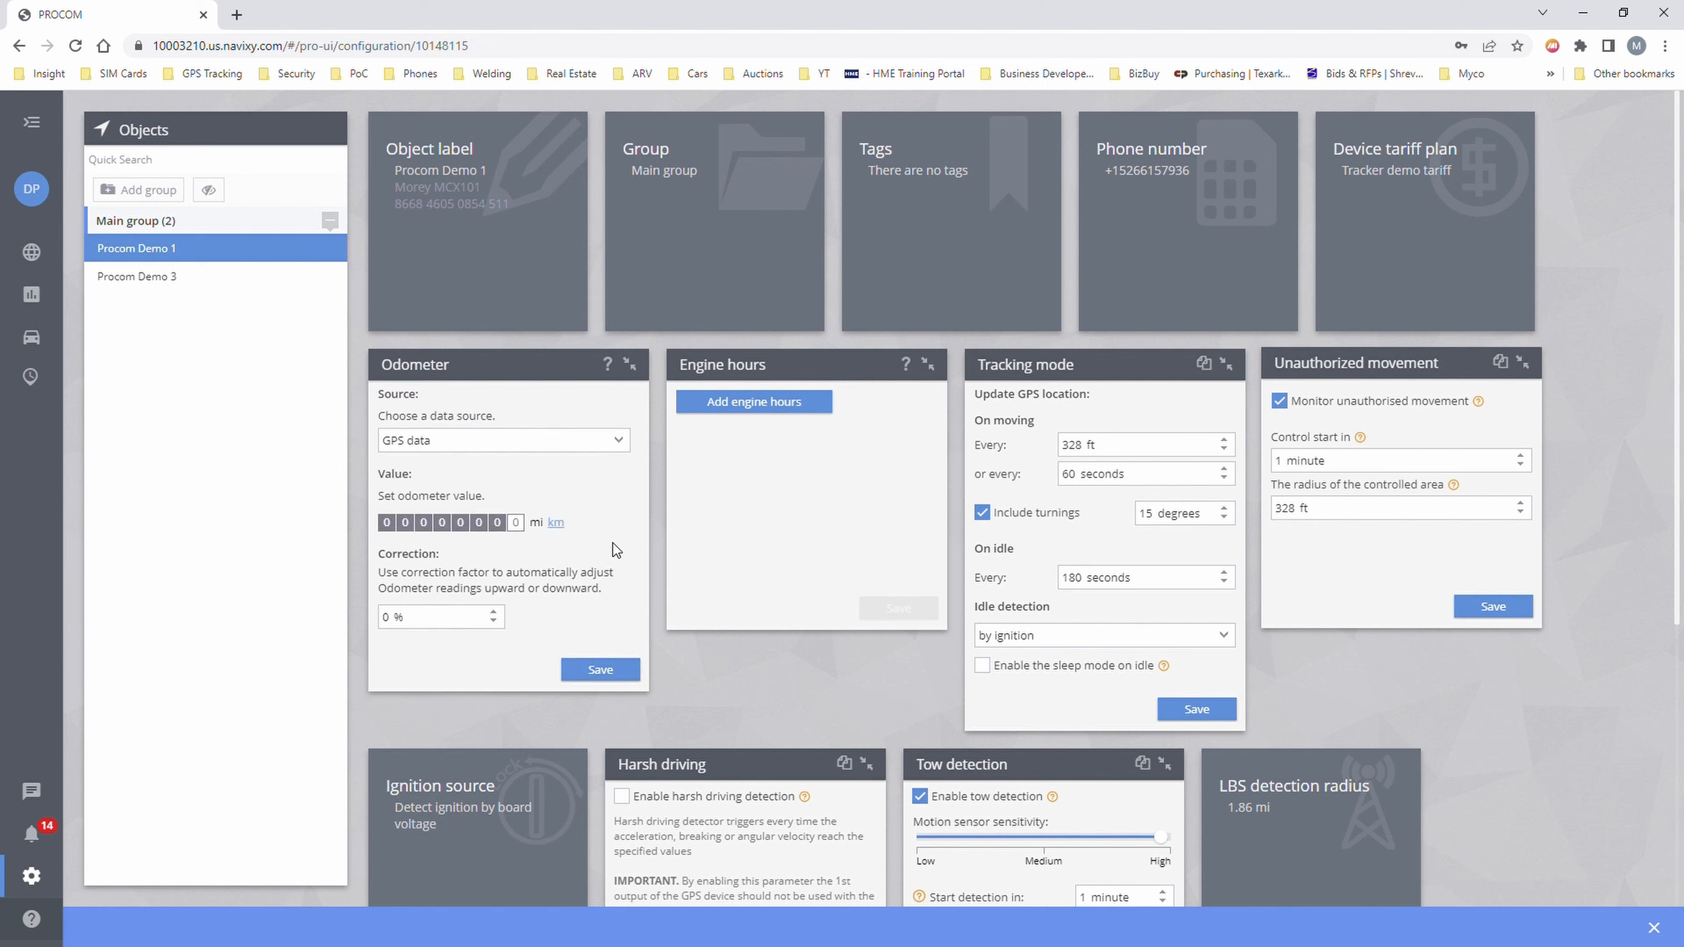
click(465, 437)
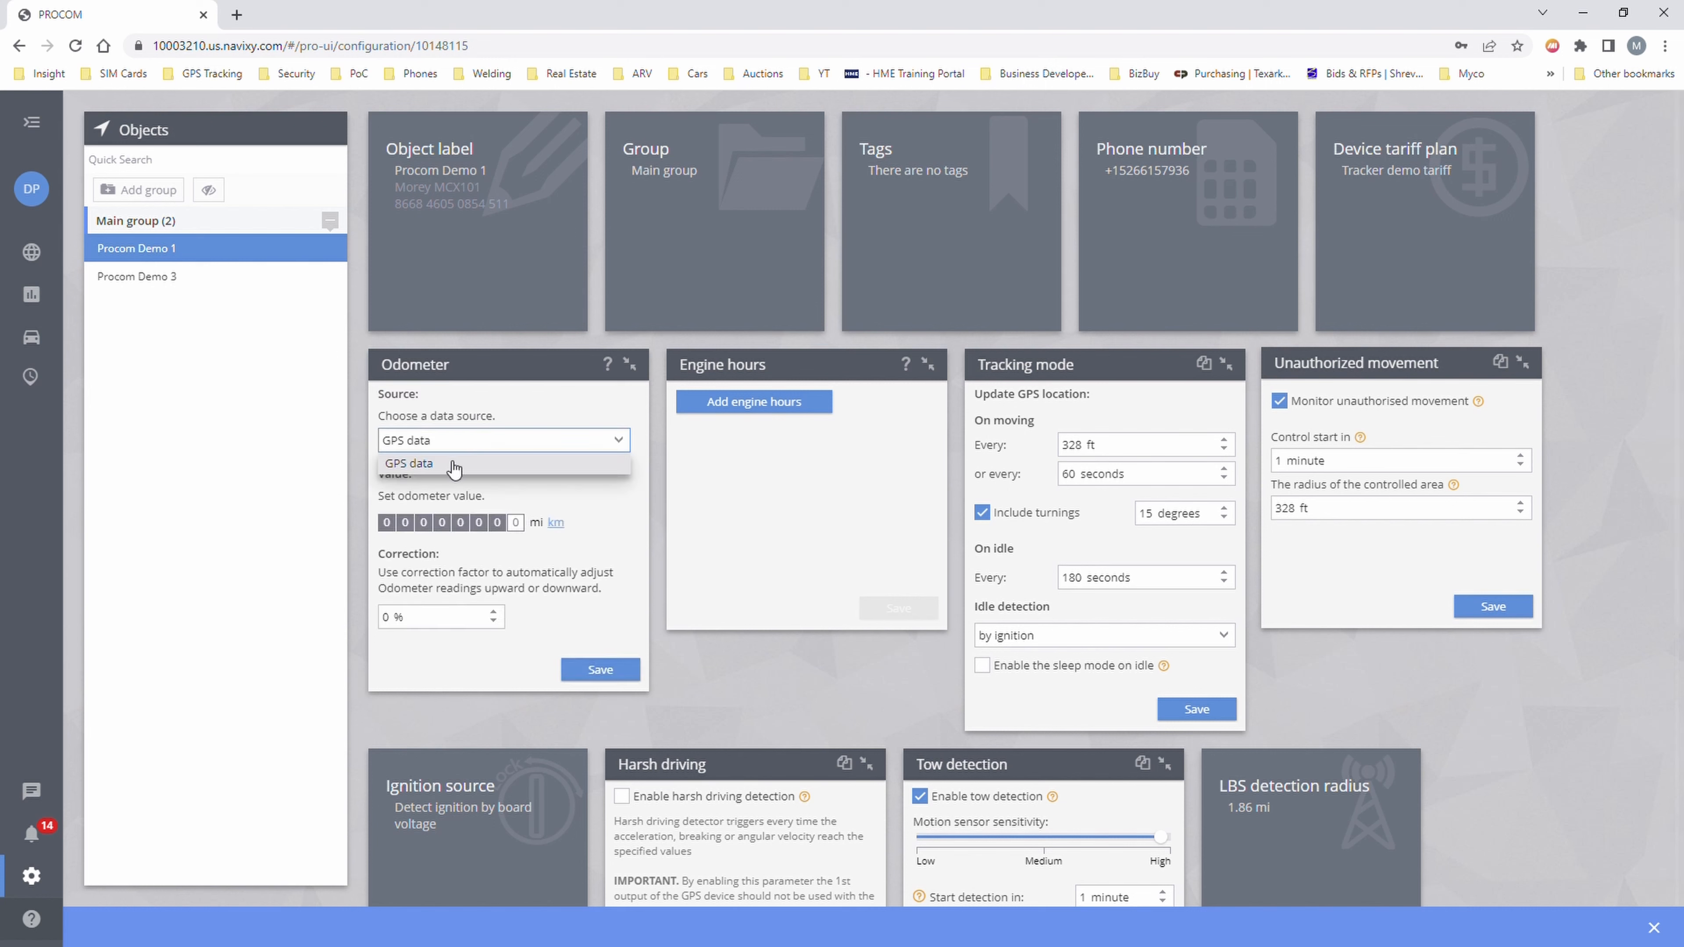
click(453, 445)
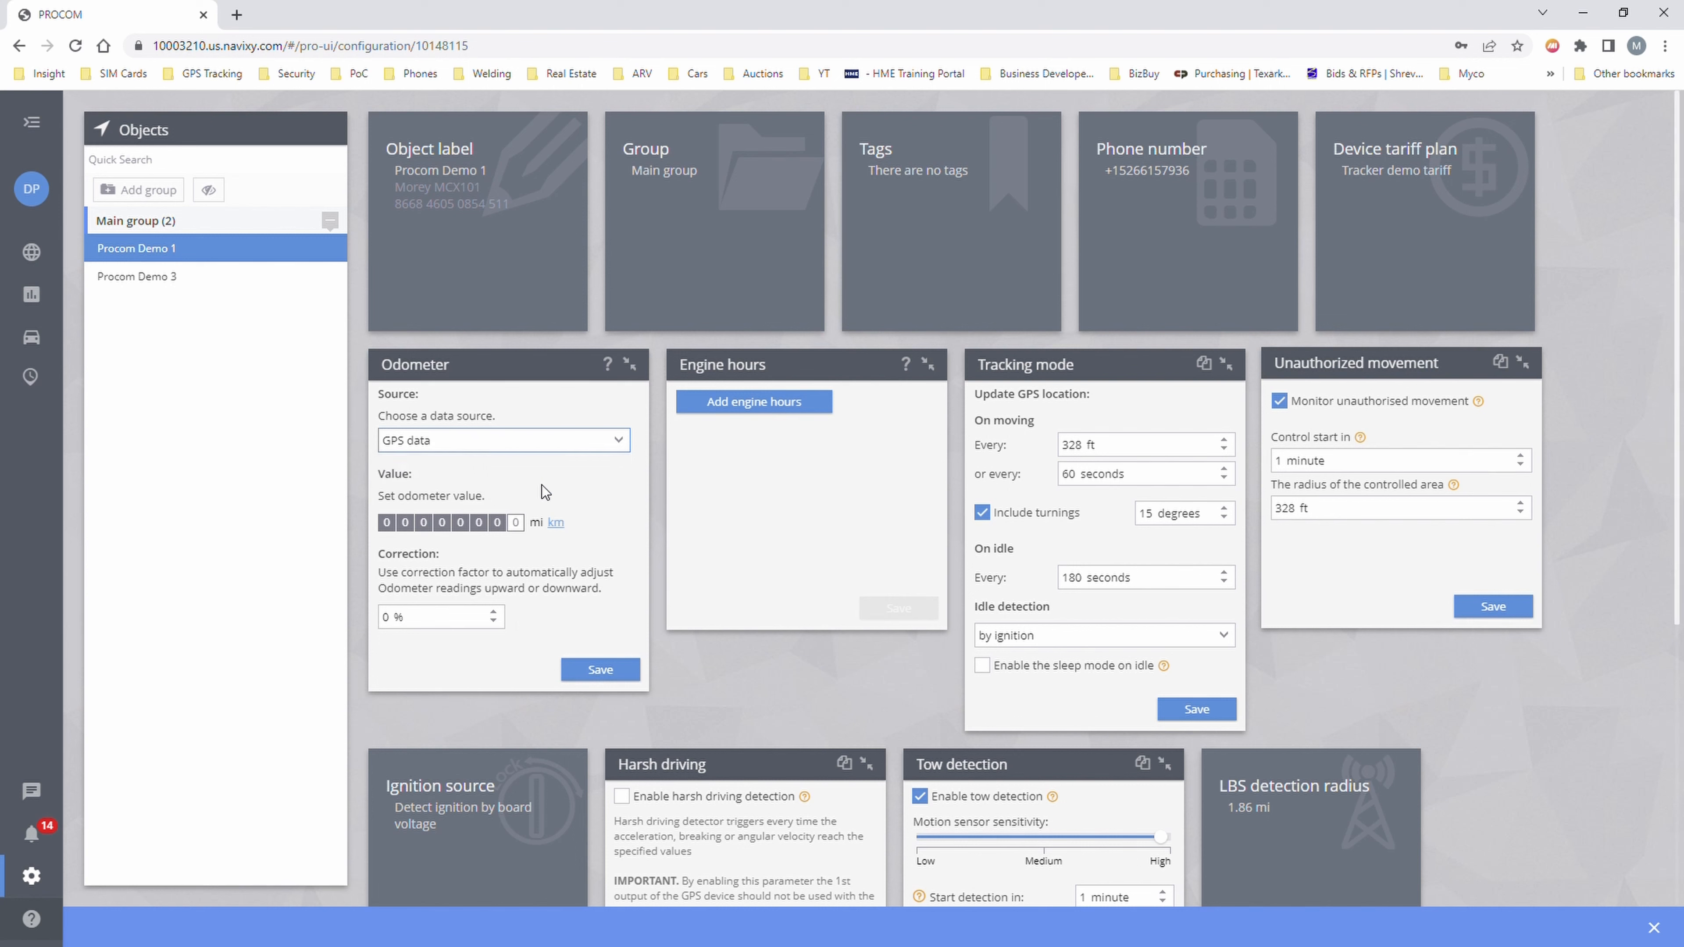
click(592, 441)
click(570, 501)
click(532, 440)
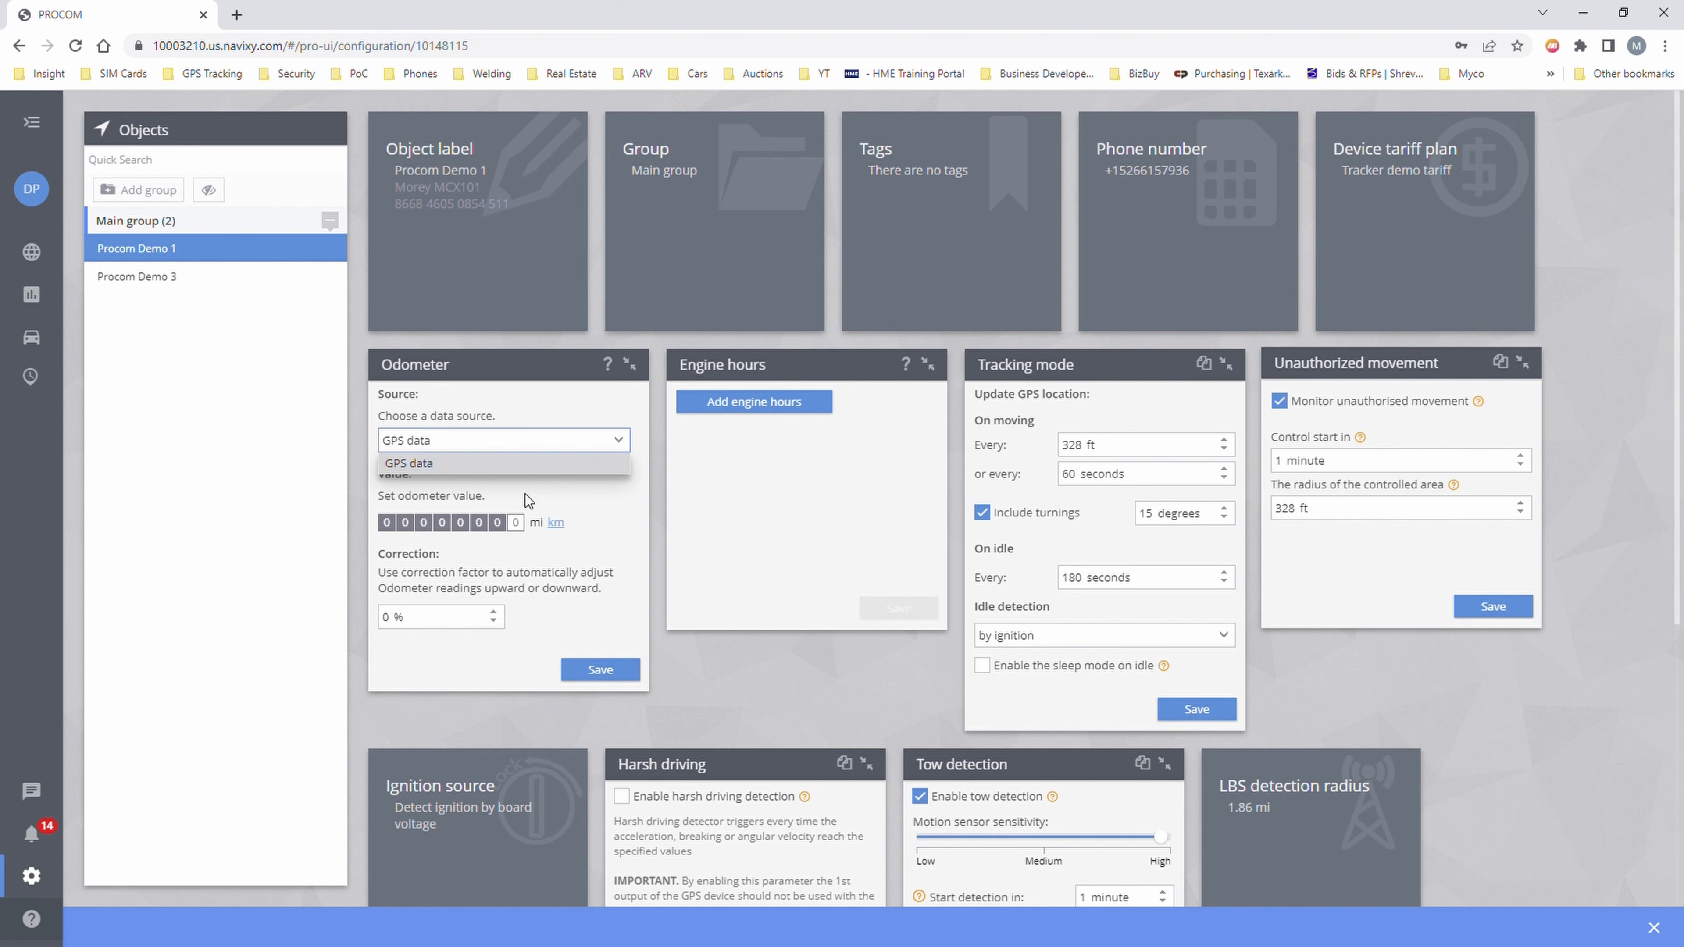
click(586, 494)
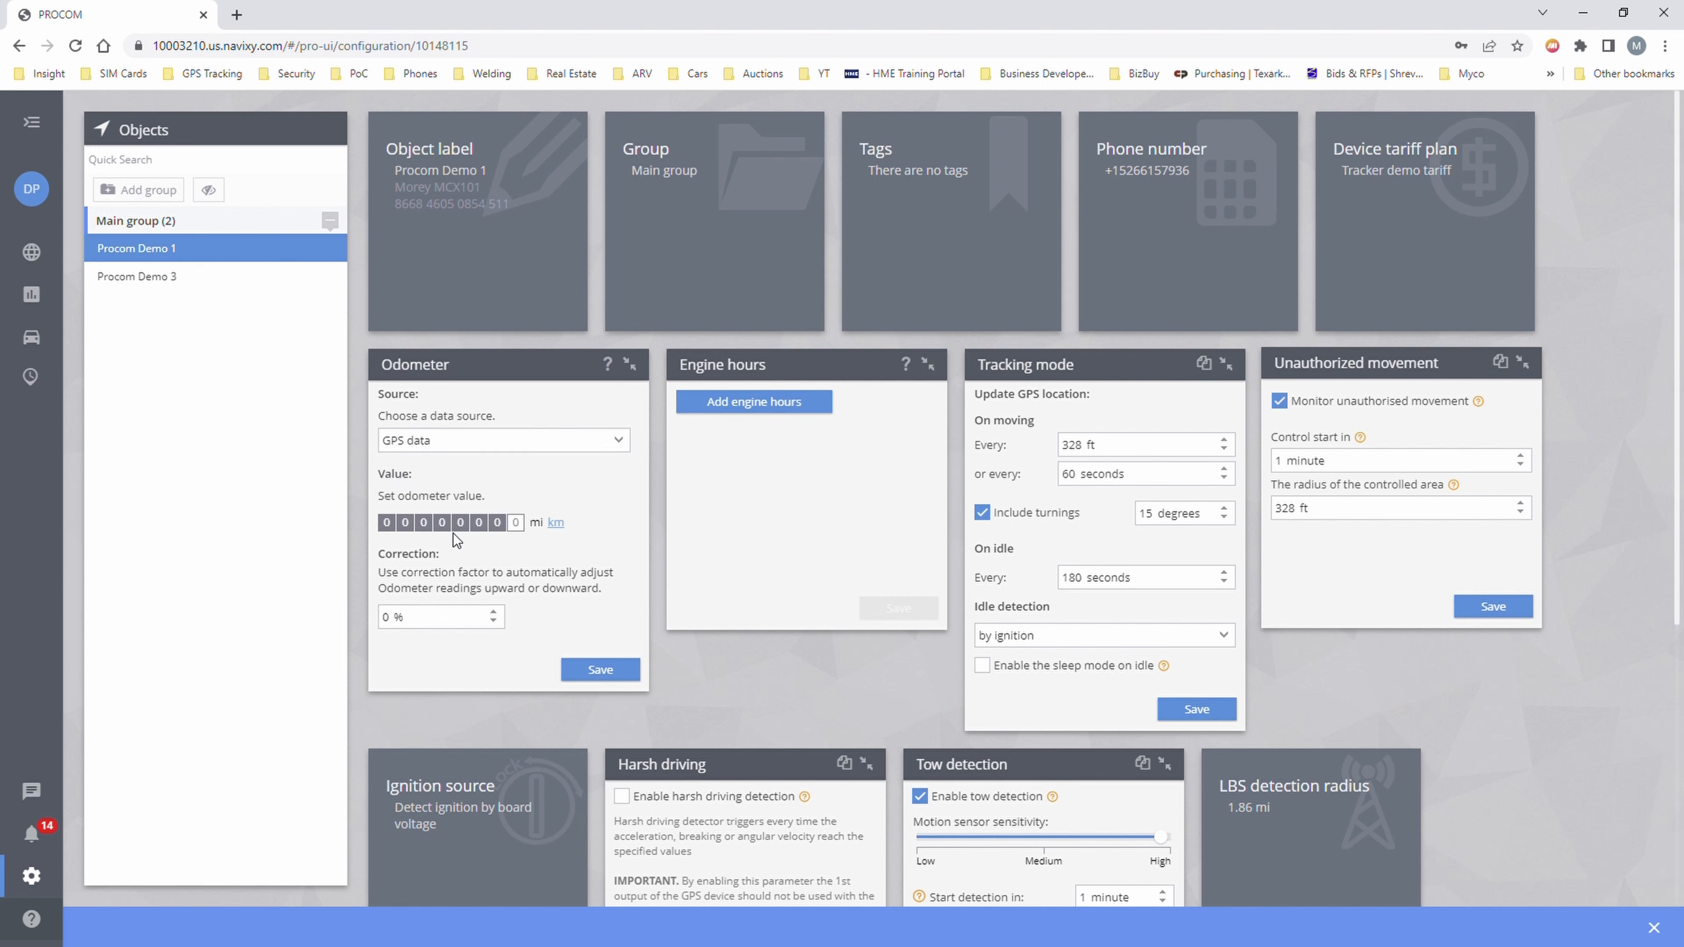
- Set the odometer reading to 75000 mi
click(515, 524)
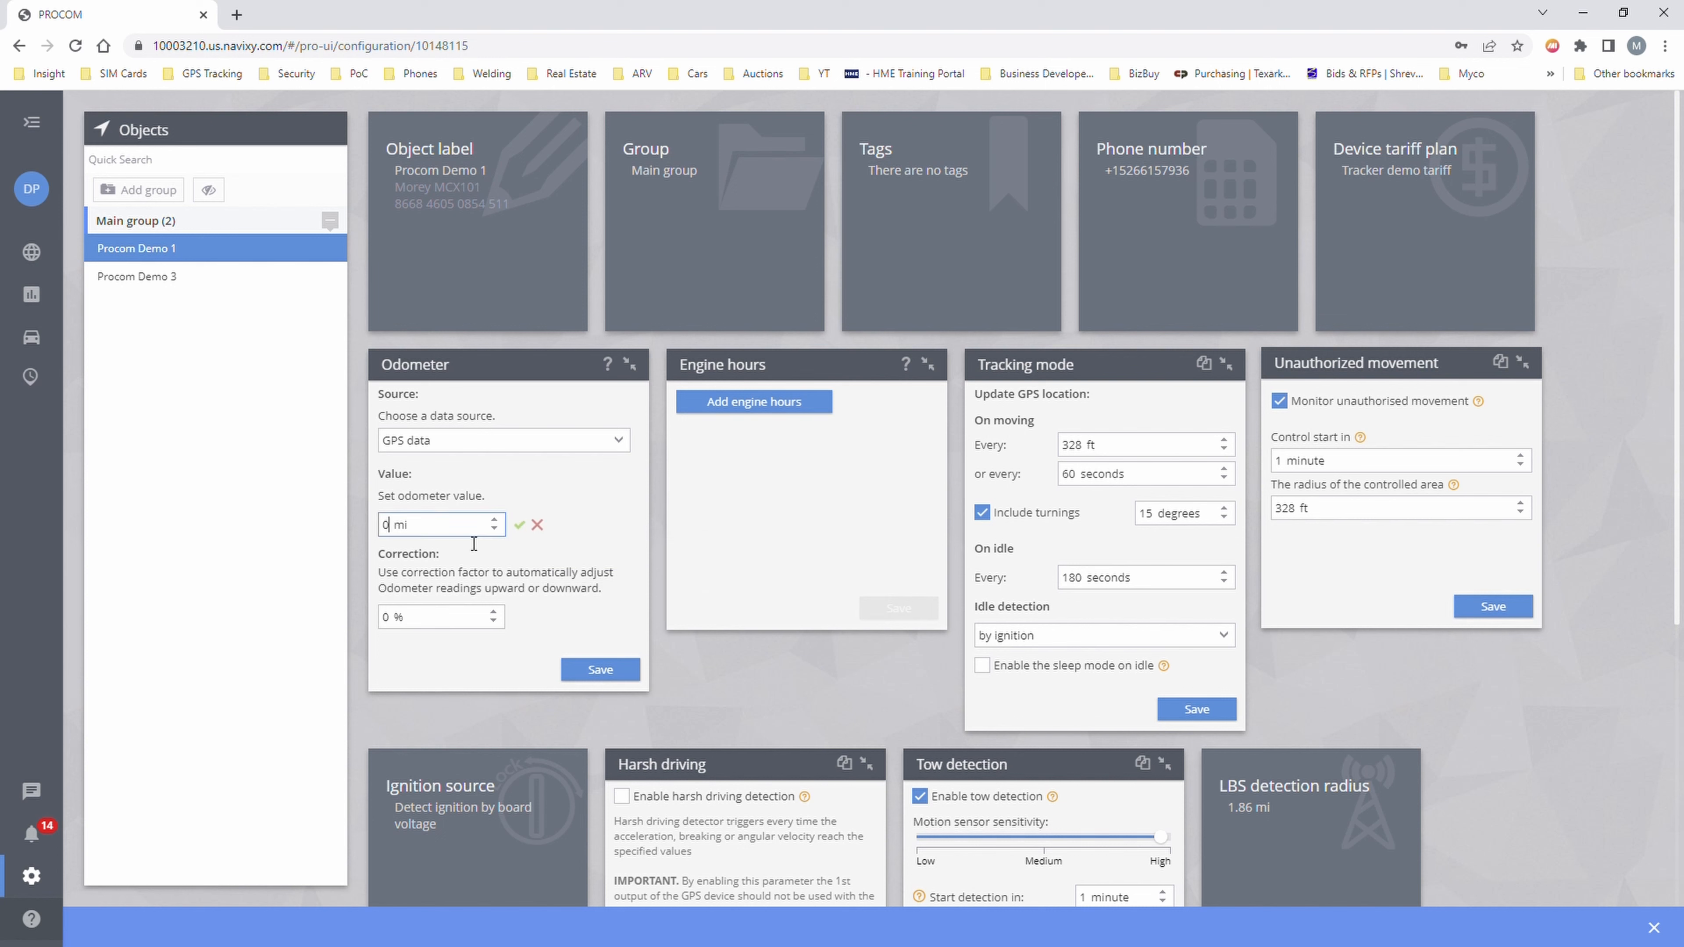
key(BackSpace)
text(75000)
key(Return)
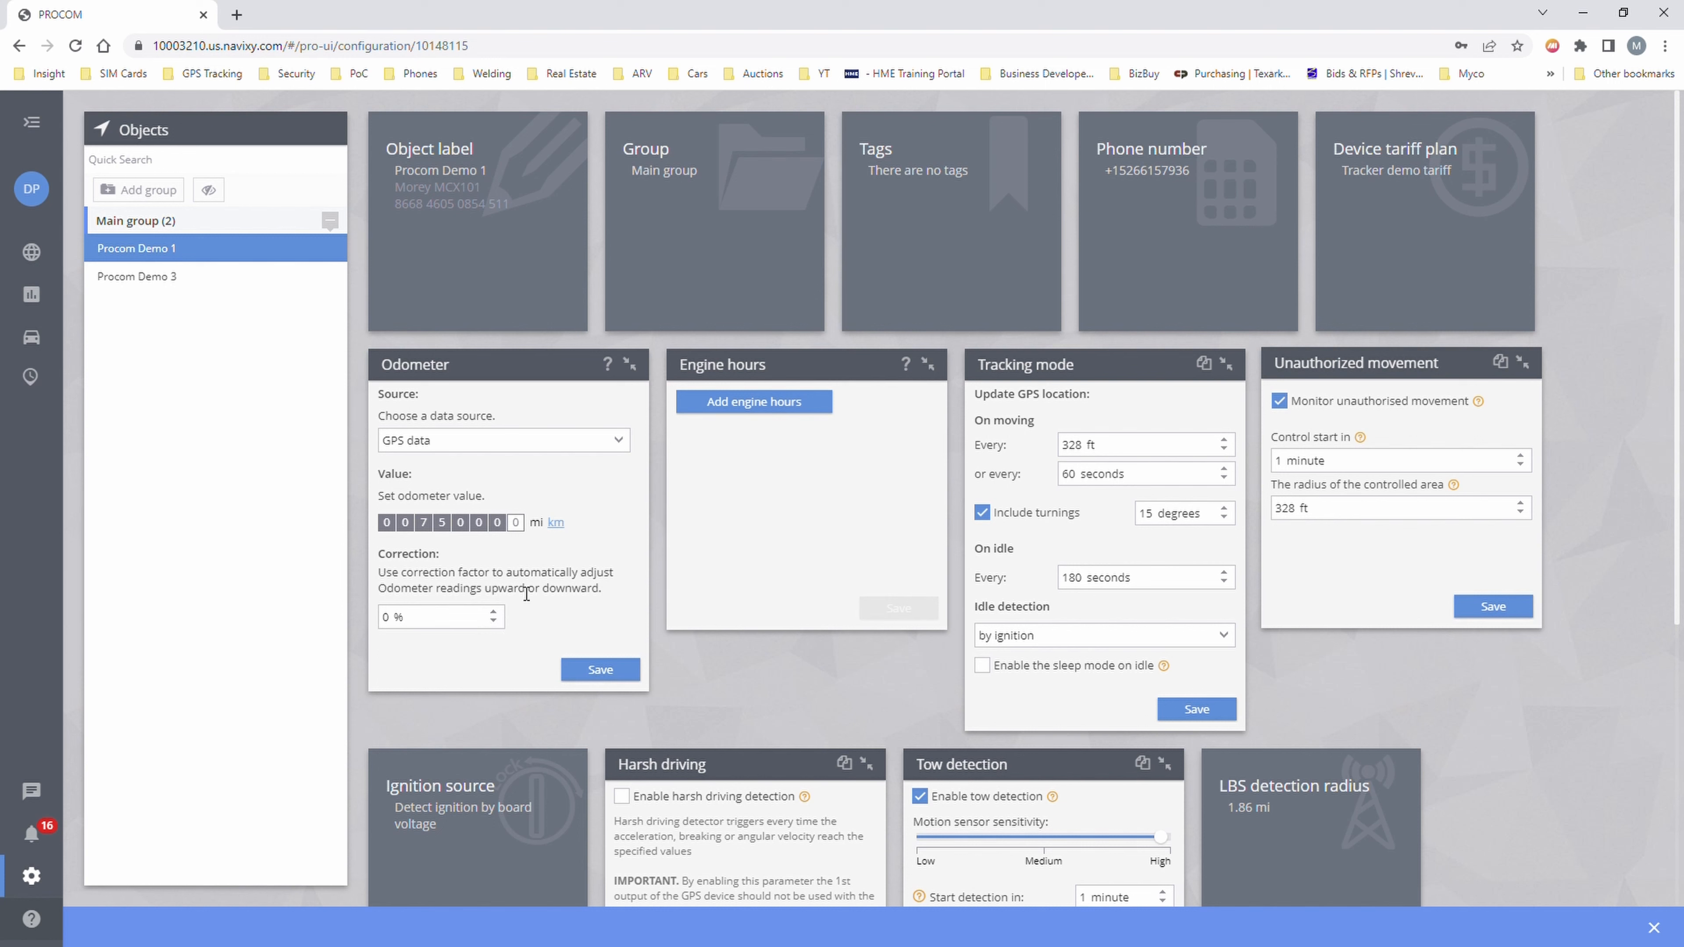
- Add an engine hours meter sourced from Ignition, enter 2300 h and save
click(792, 407)
click(771, 437)
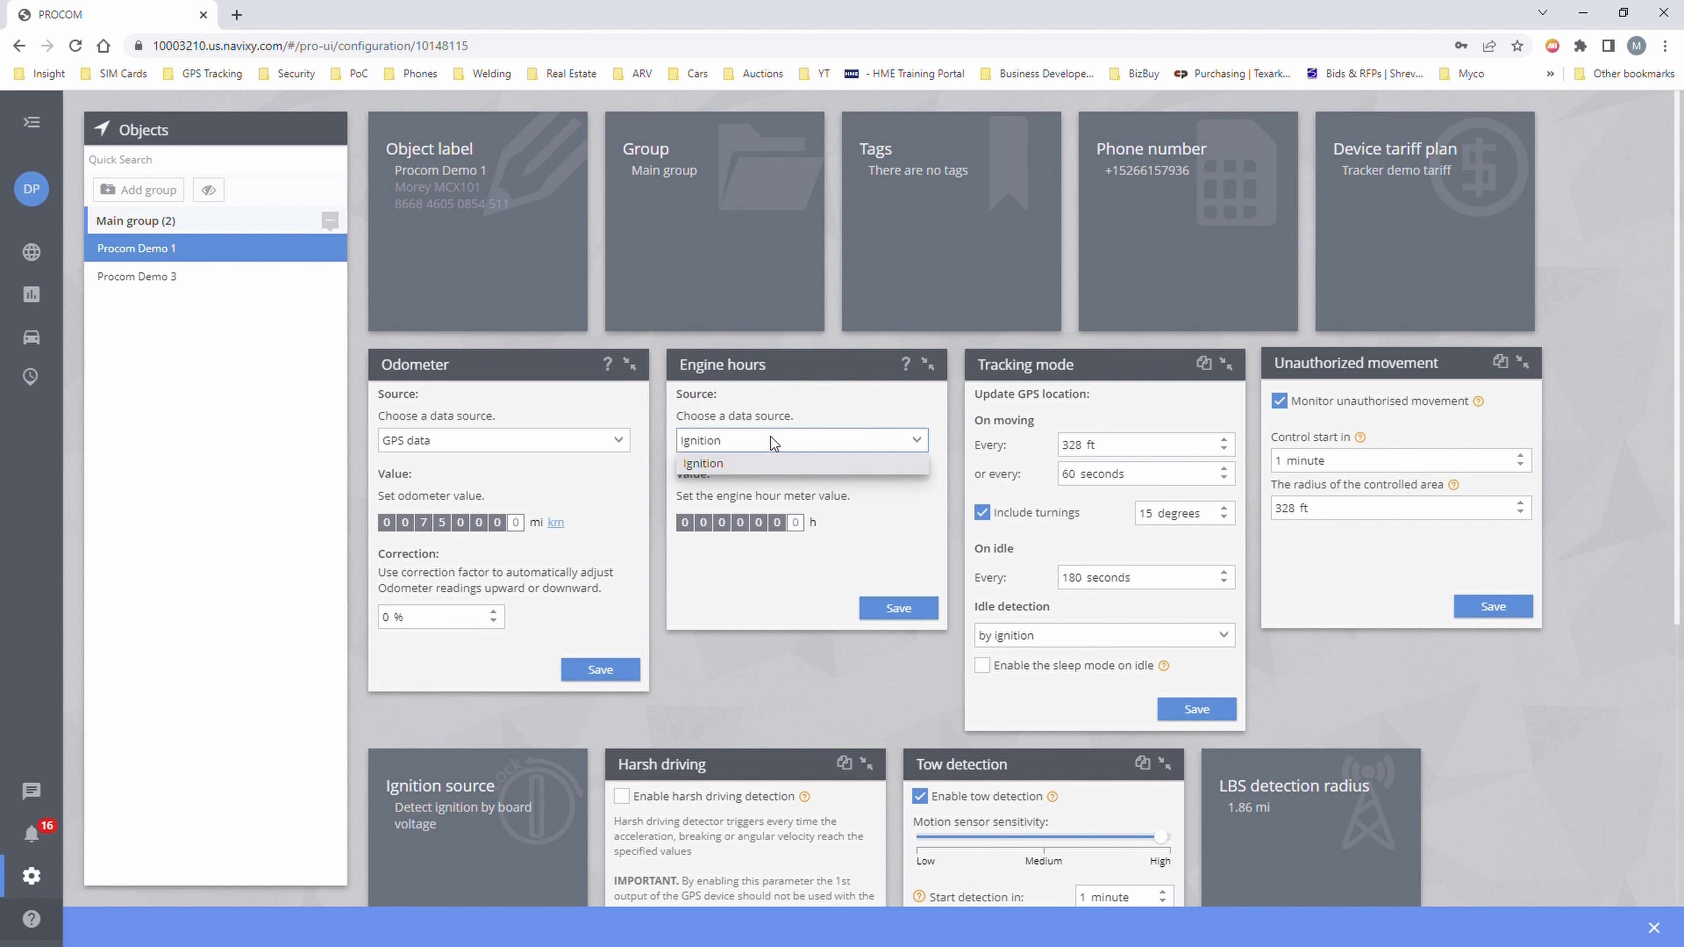
click(771, 438)
click(796, 523)
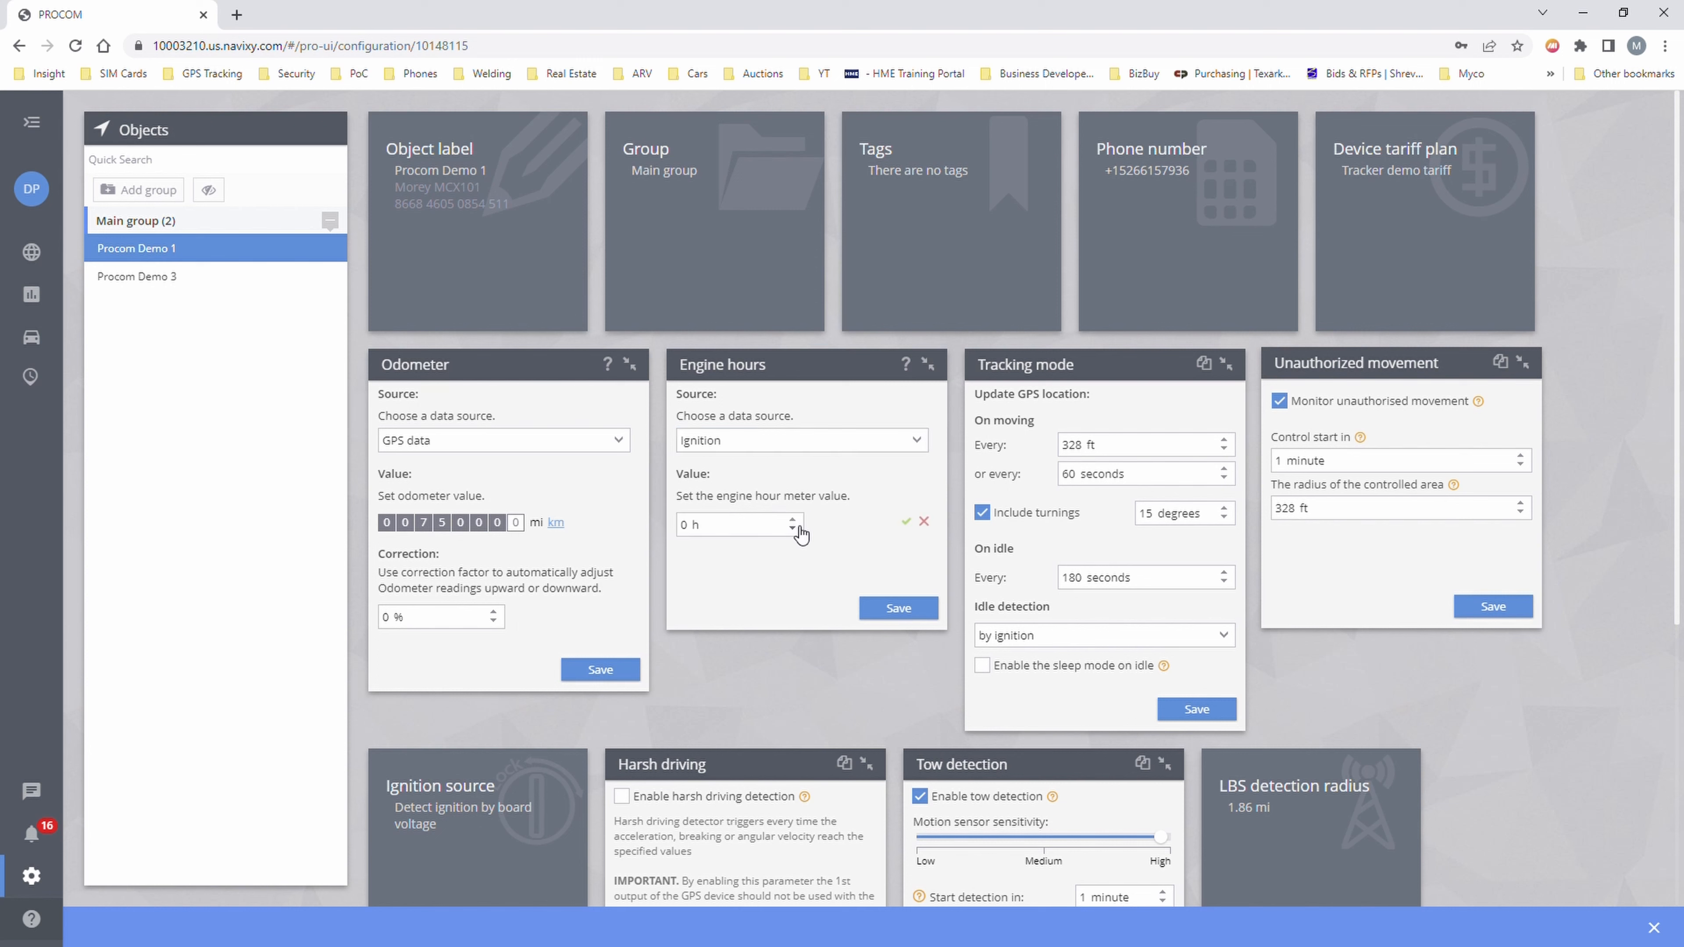
click(699, 531)
text(2300)
click(899, 613)
- Collapse the Tracking mode panel, leaving its settings unchanged
click(1224, 364)
click(1167, 369)
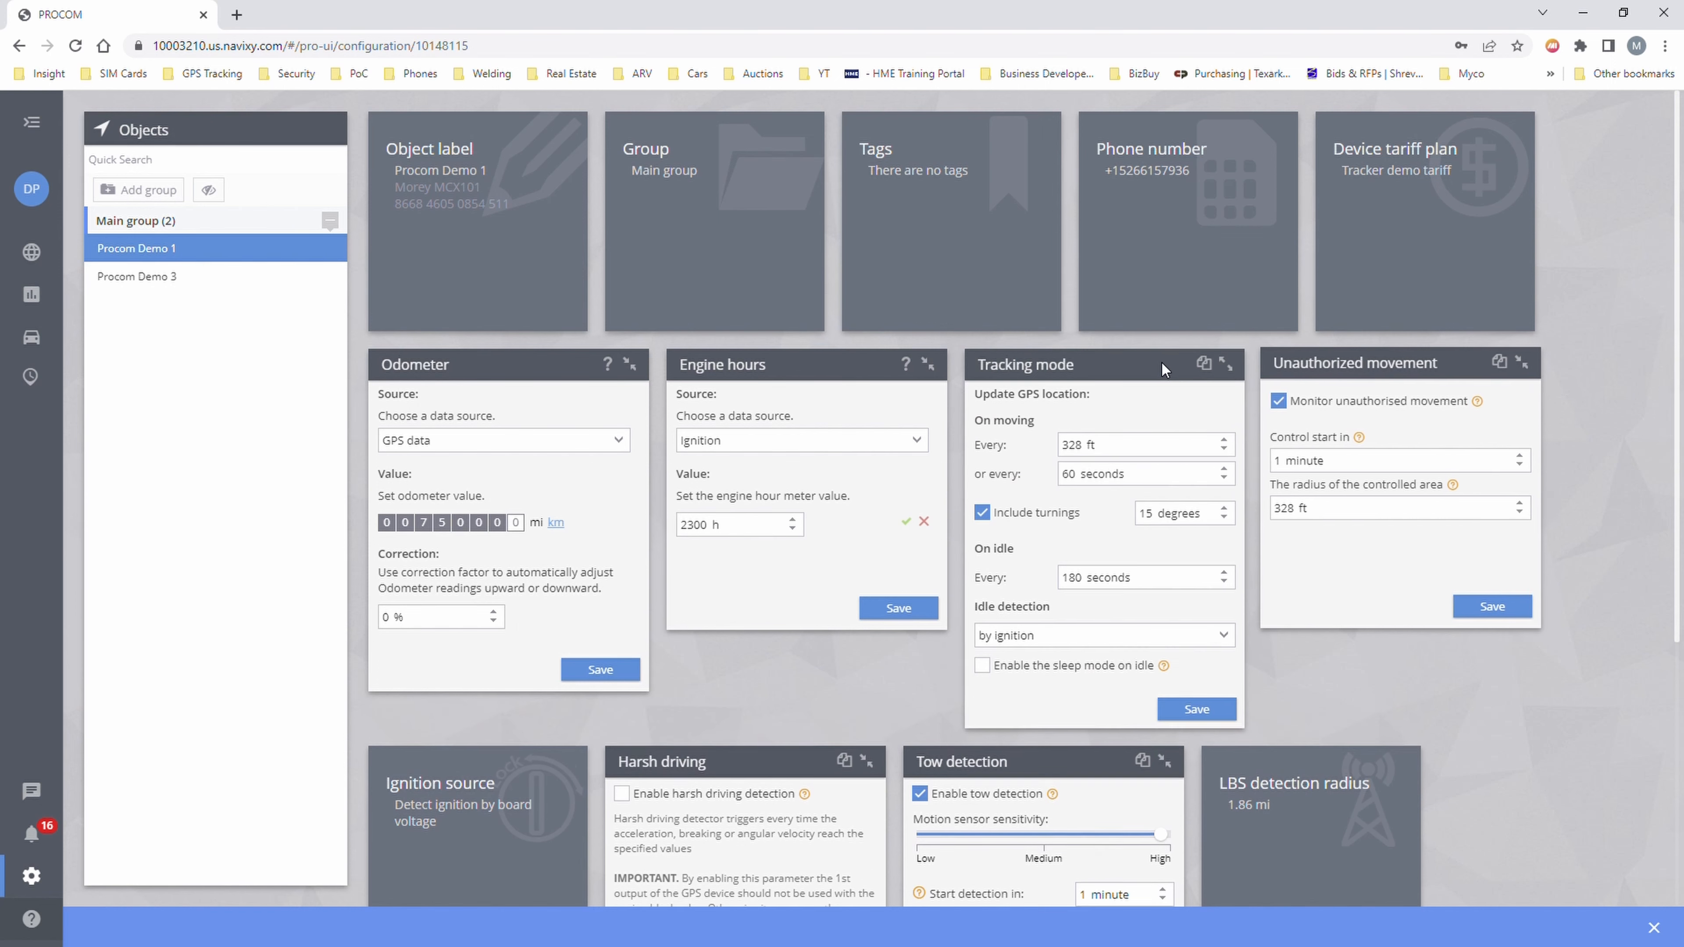
click(1217, 366)
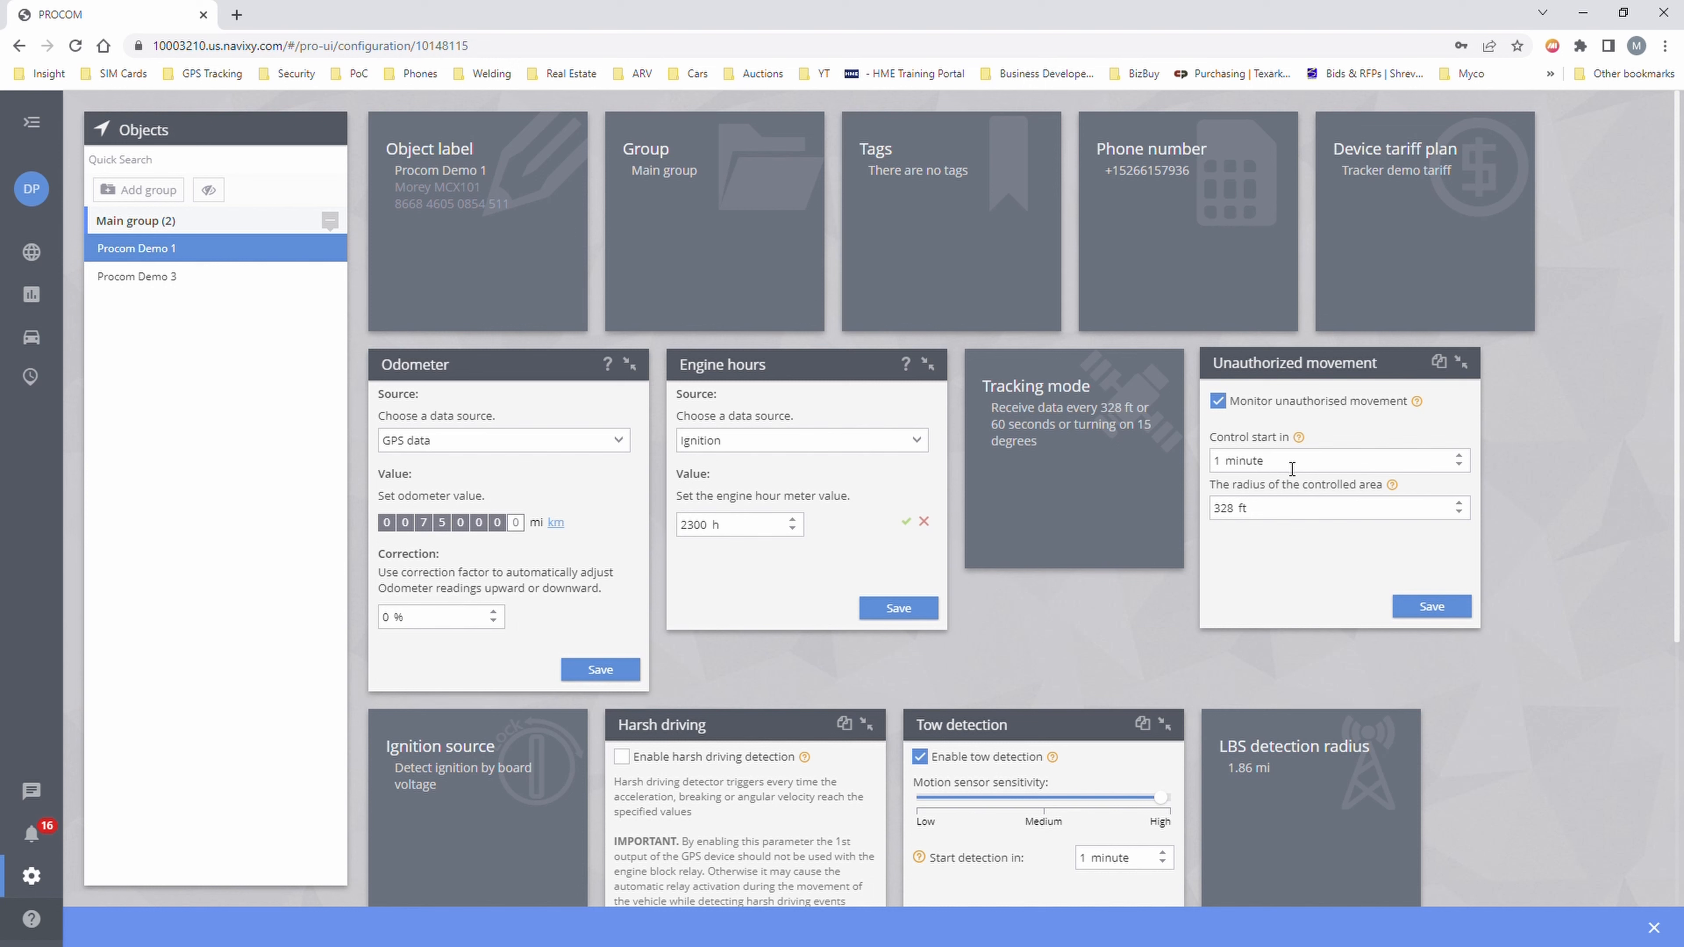
- Review Unauthorized movement (alerts on, 1-minute start, 328 ft radius) and collapse the panel
mouse_move(1299, 443)
mouse_move(1392, 485)
click(1275, 514)
click(1463, 362)
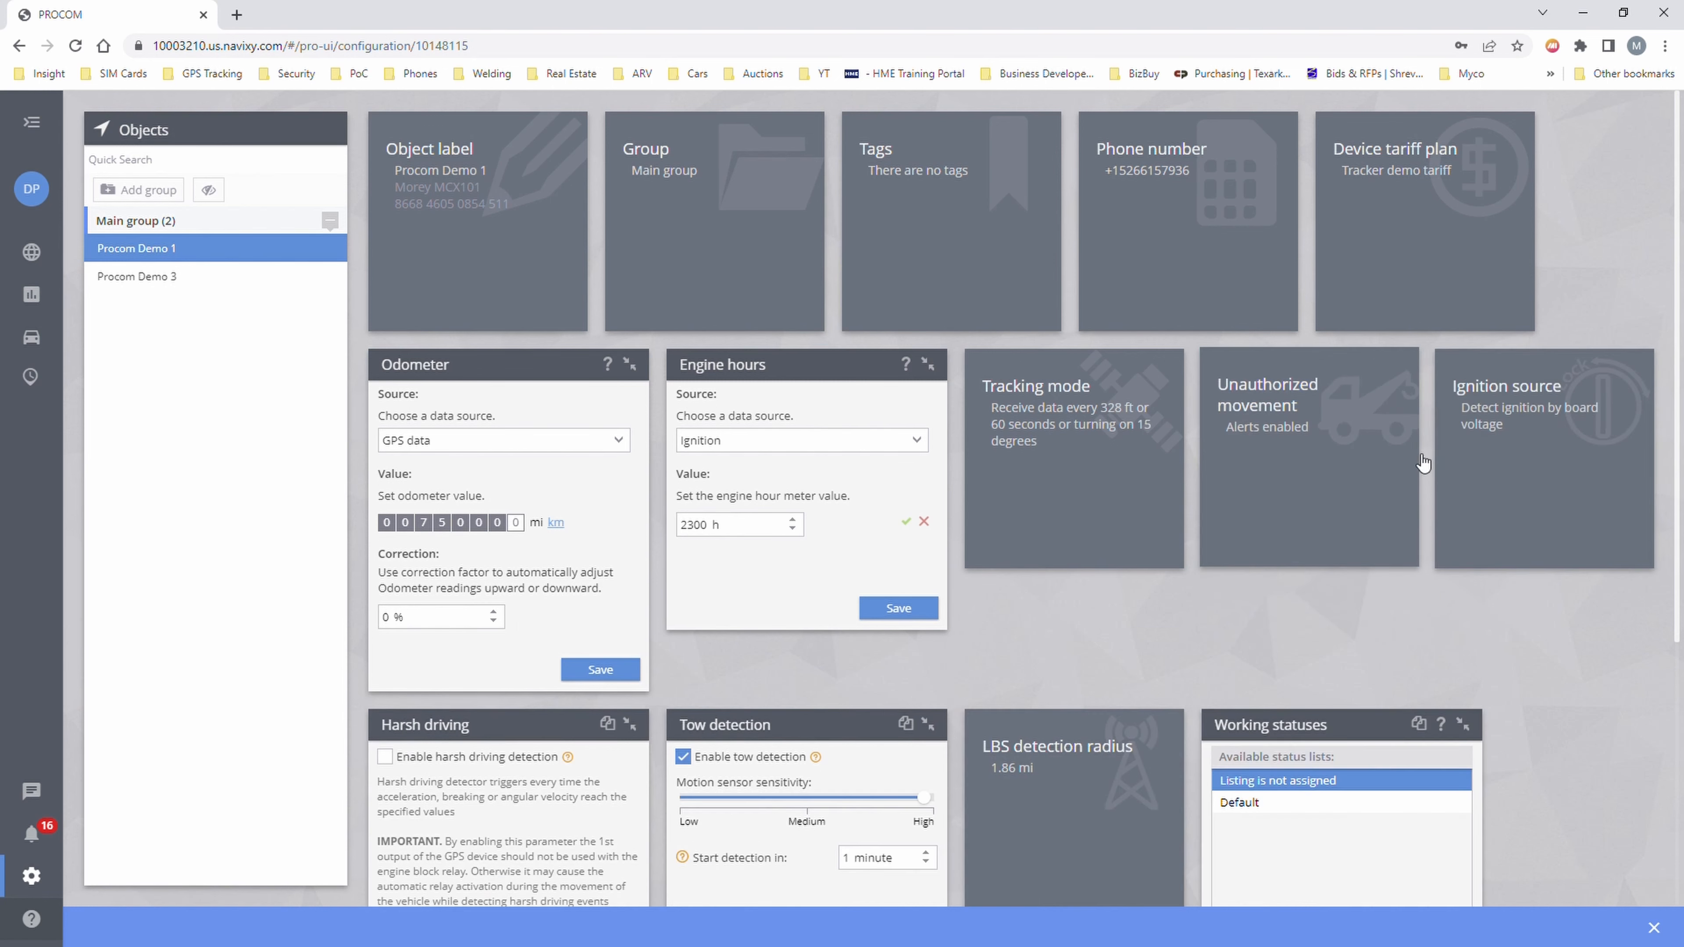
- Confirm ignition is detected by board voltage, 13.00–30.00 V, then hide the Ignition source panel
click(1527, 458)
scroll(618, 693, down, 5)
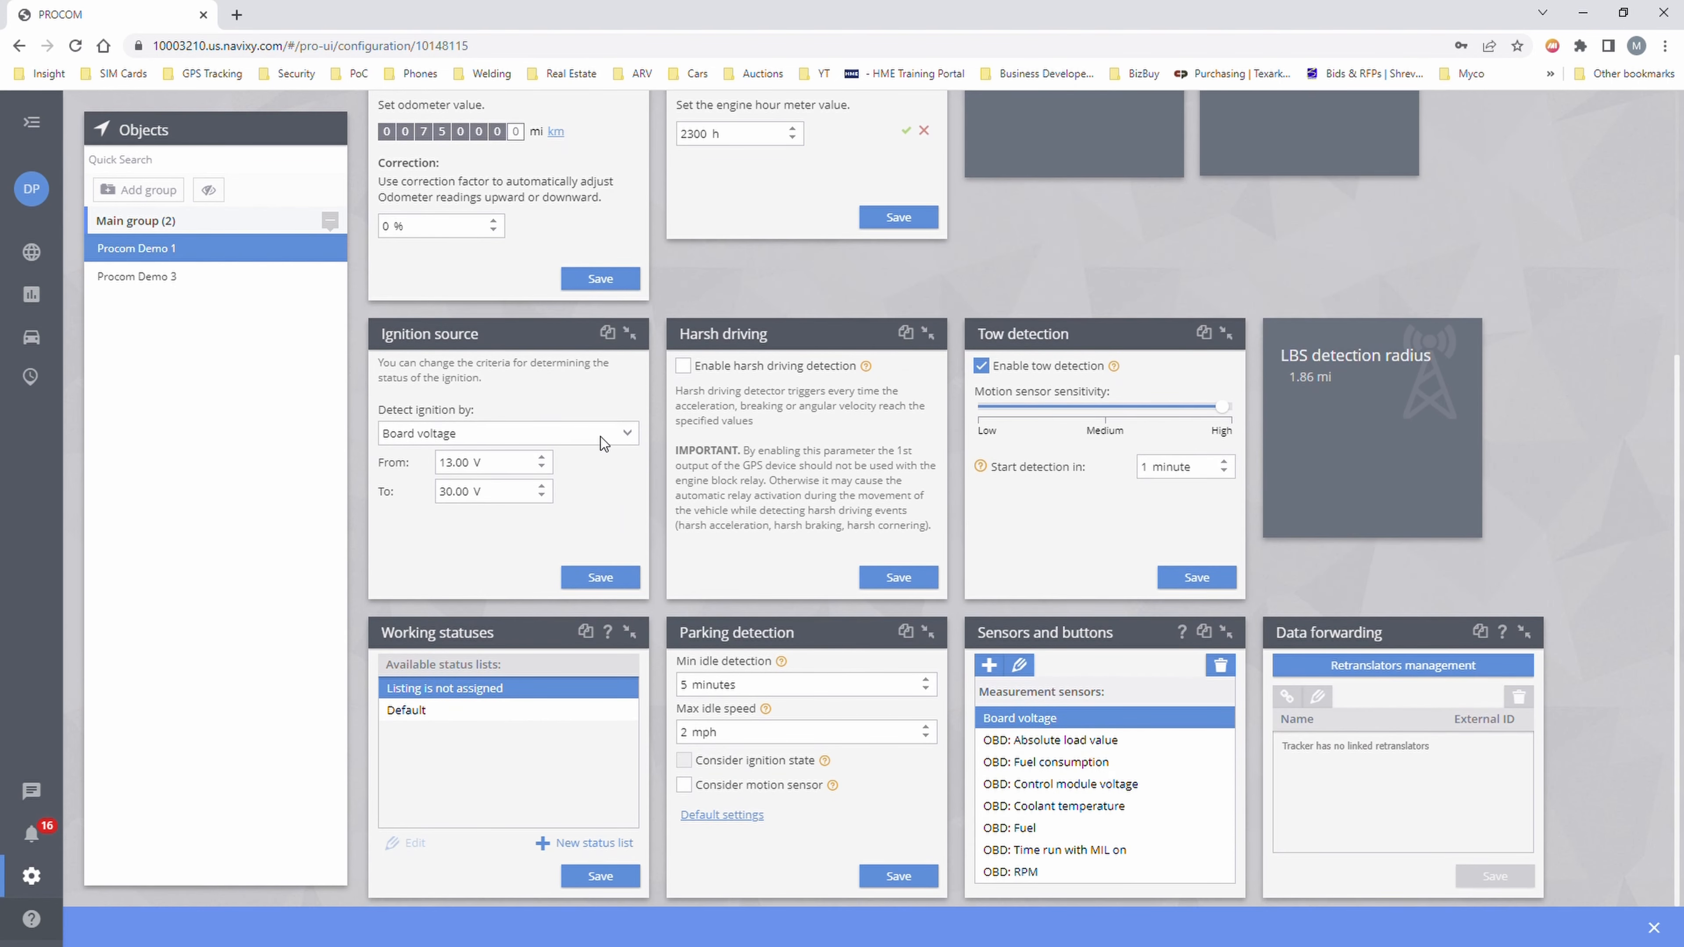
click(602, 440)
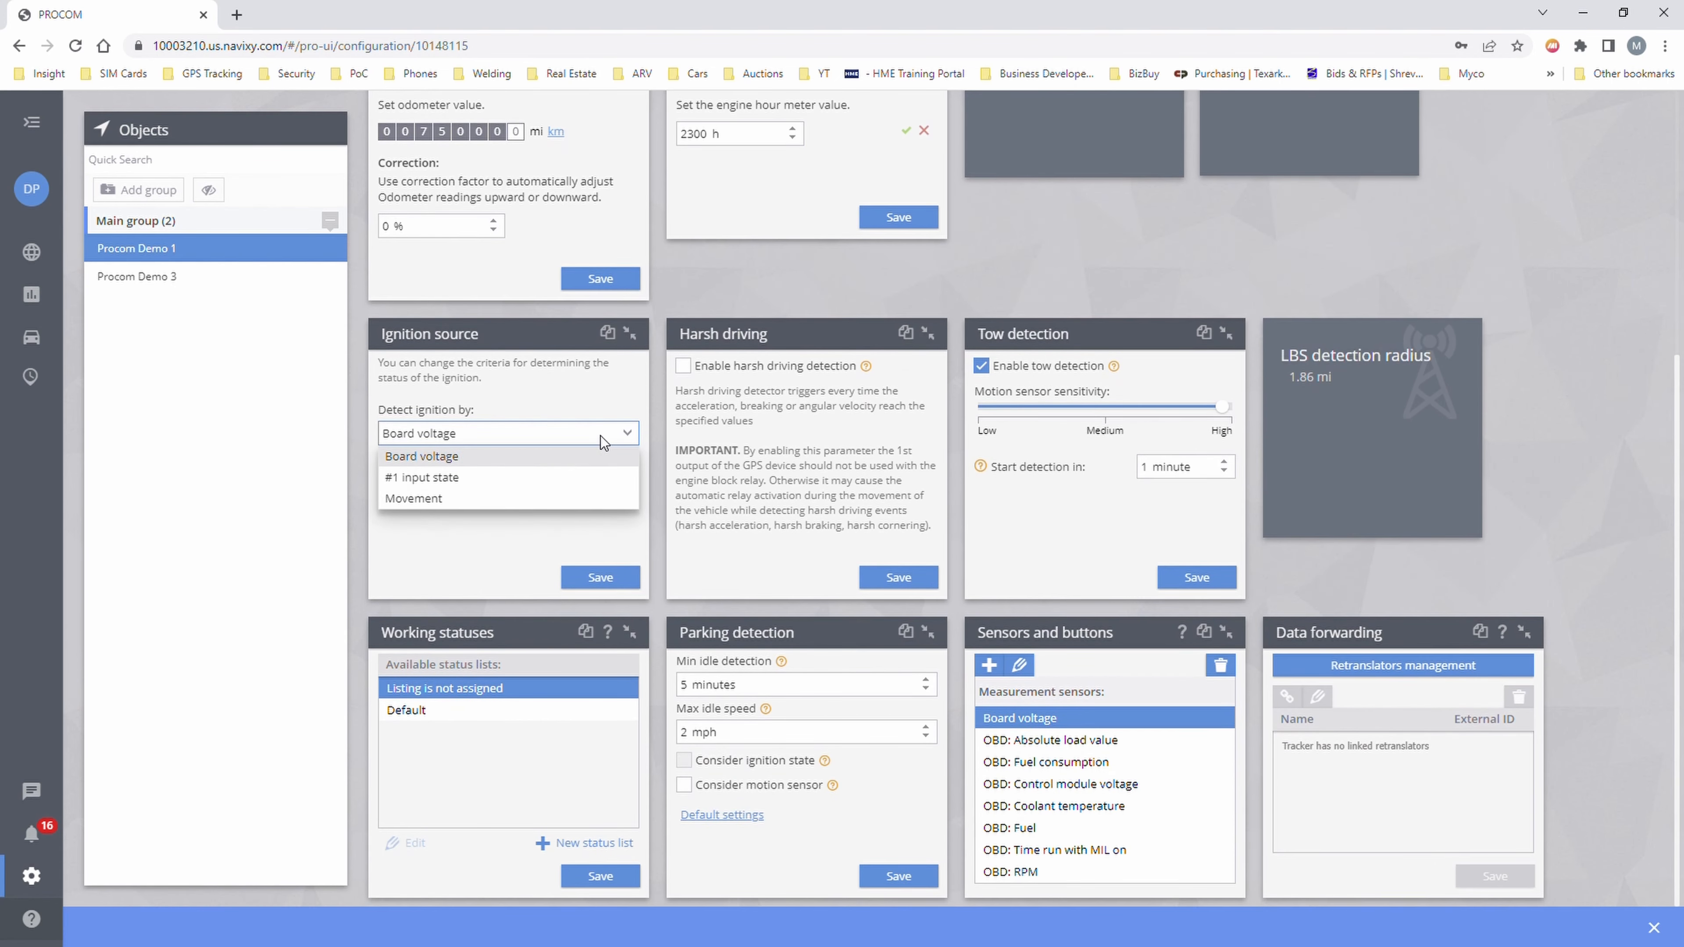
click(571, 400)
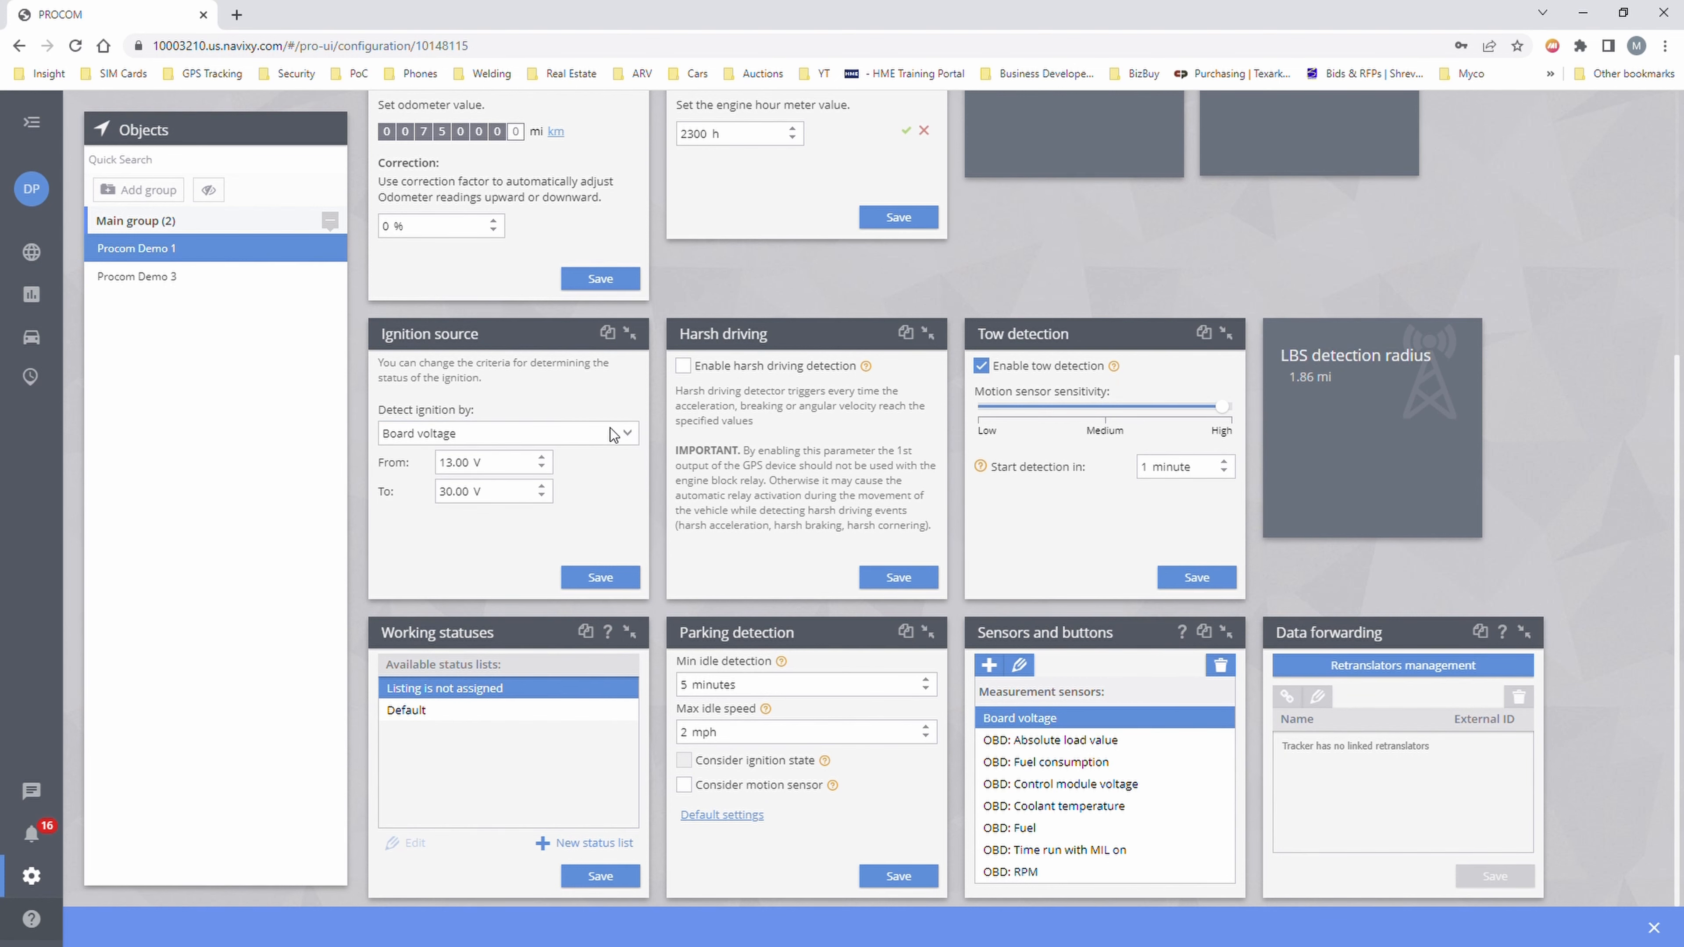
click(630, 334)
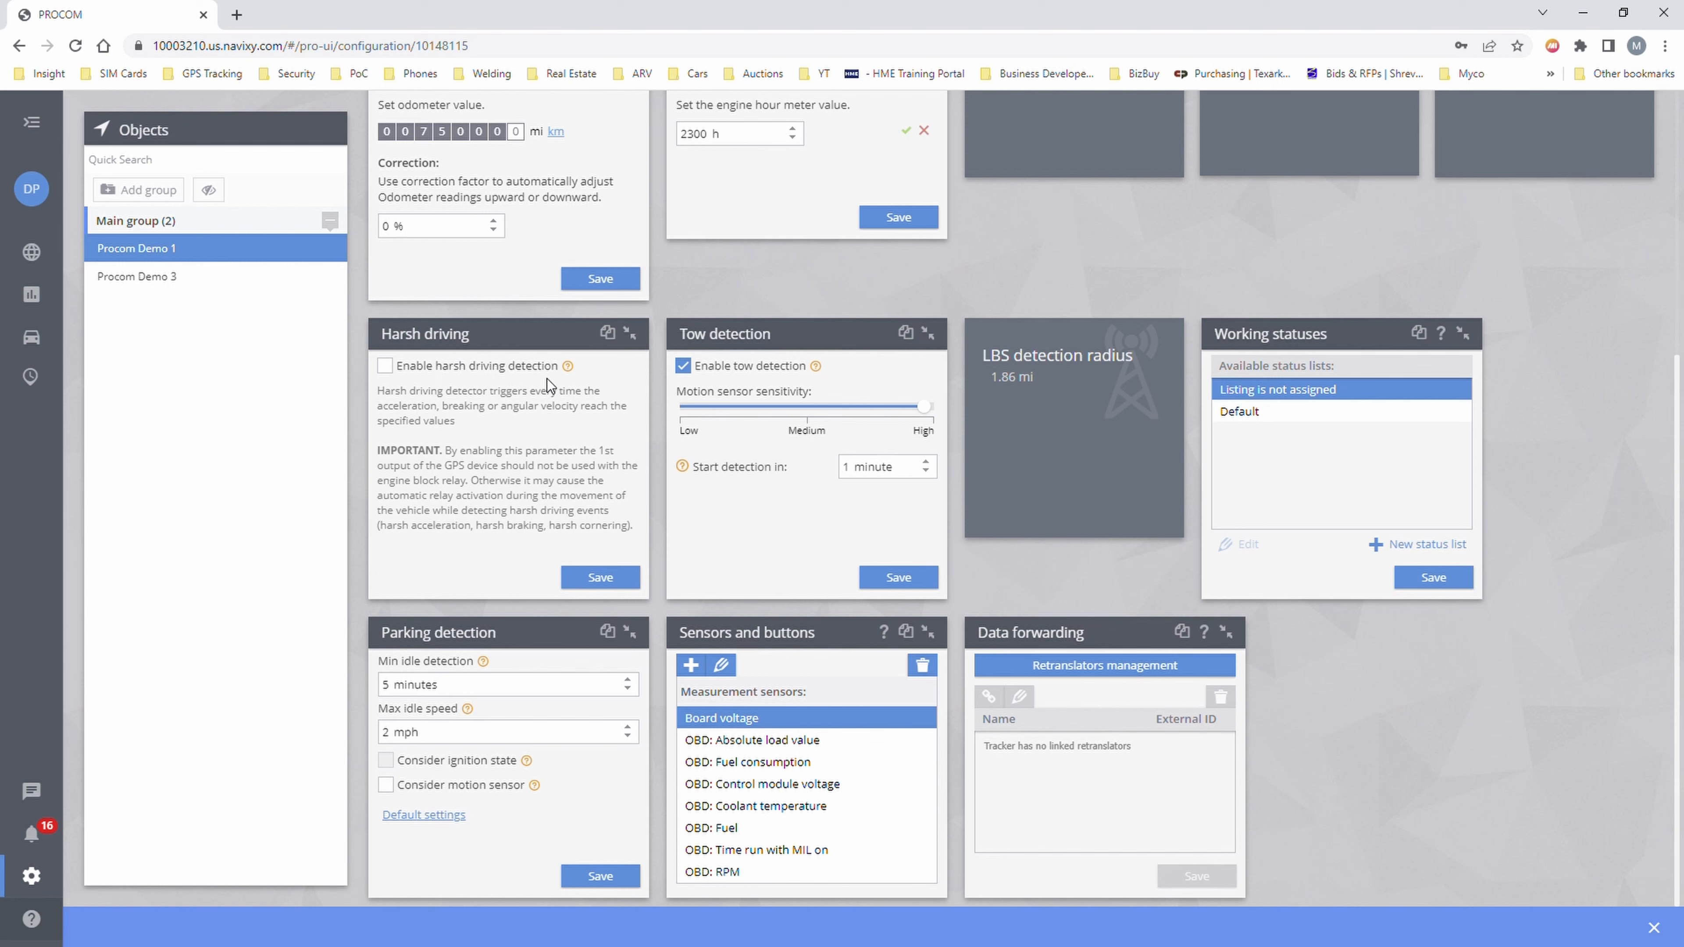
- Turn on harsh driving detection, keeping Accelerometer as its source
click(386, 369)
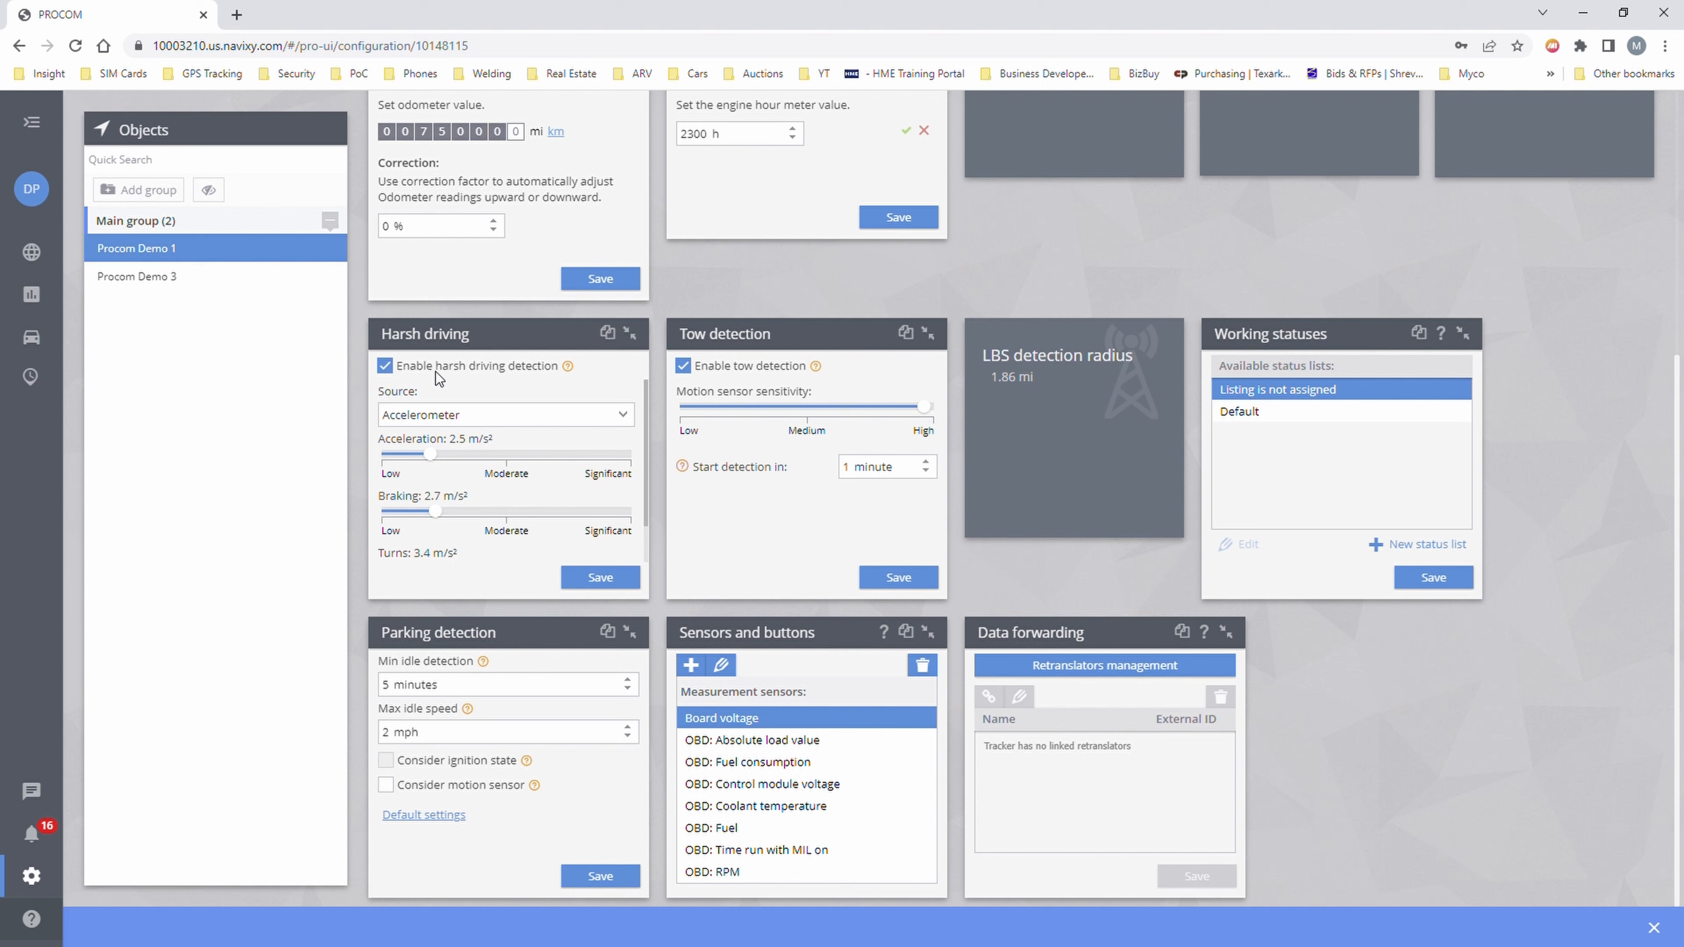
click(472, 418)
click(491, 398)
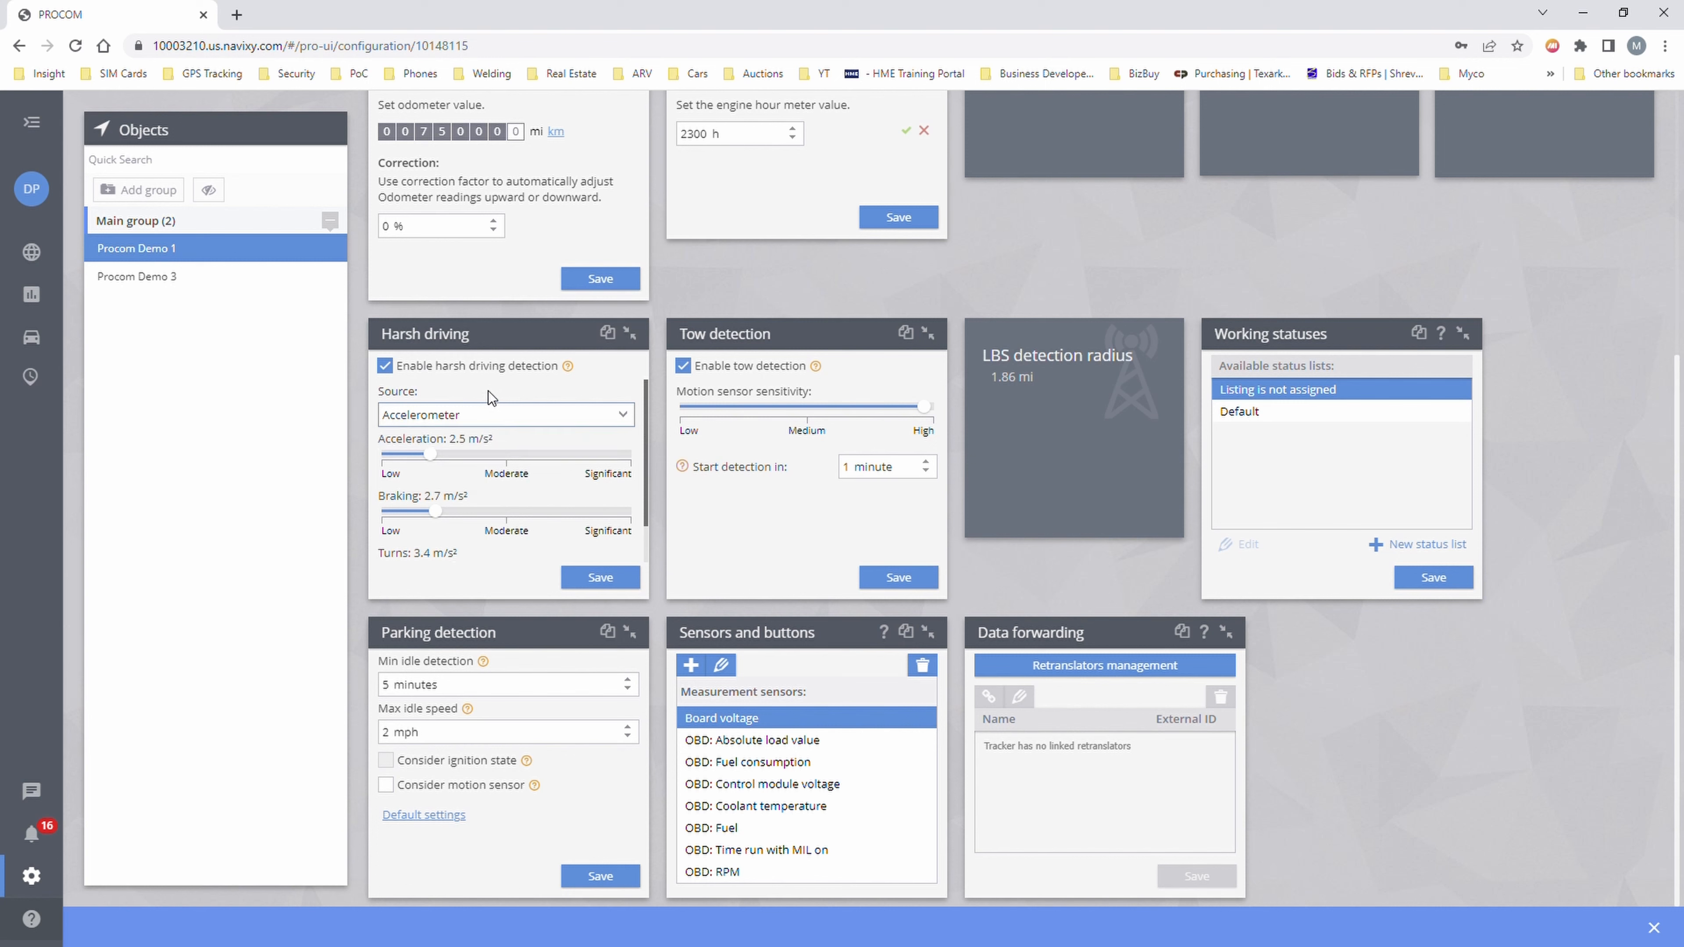
click(475, 413)
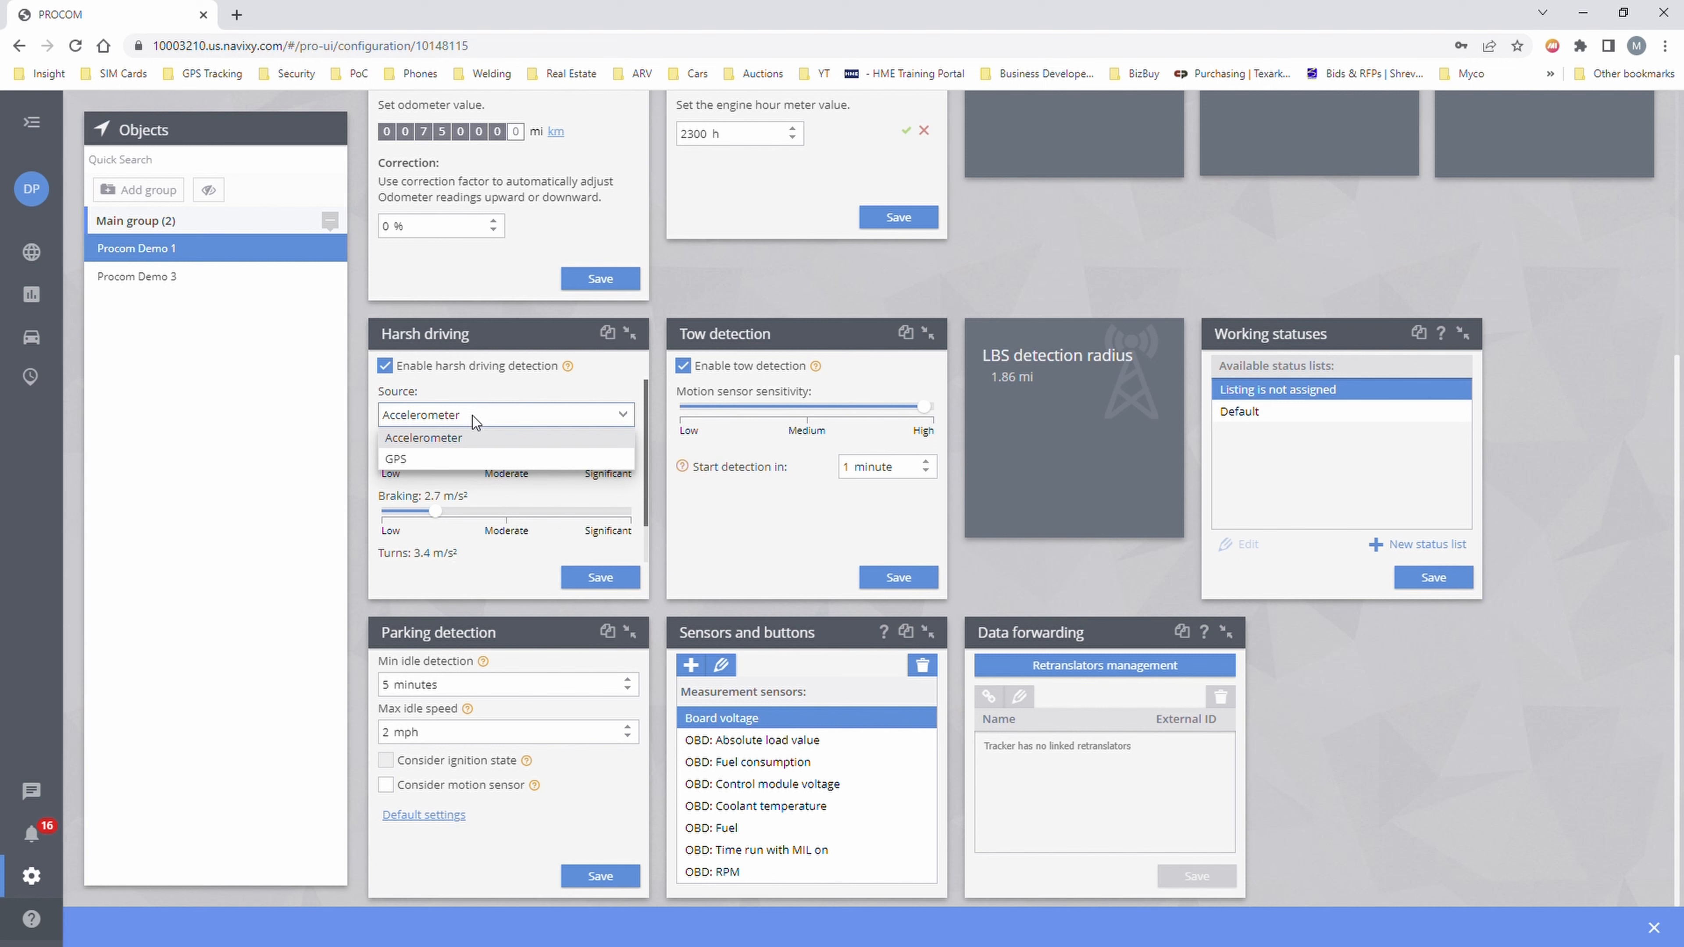
click(473, 392)
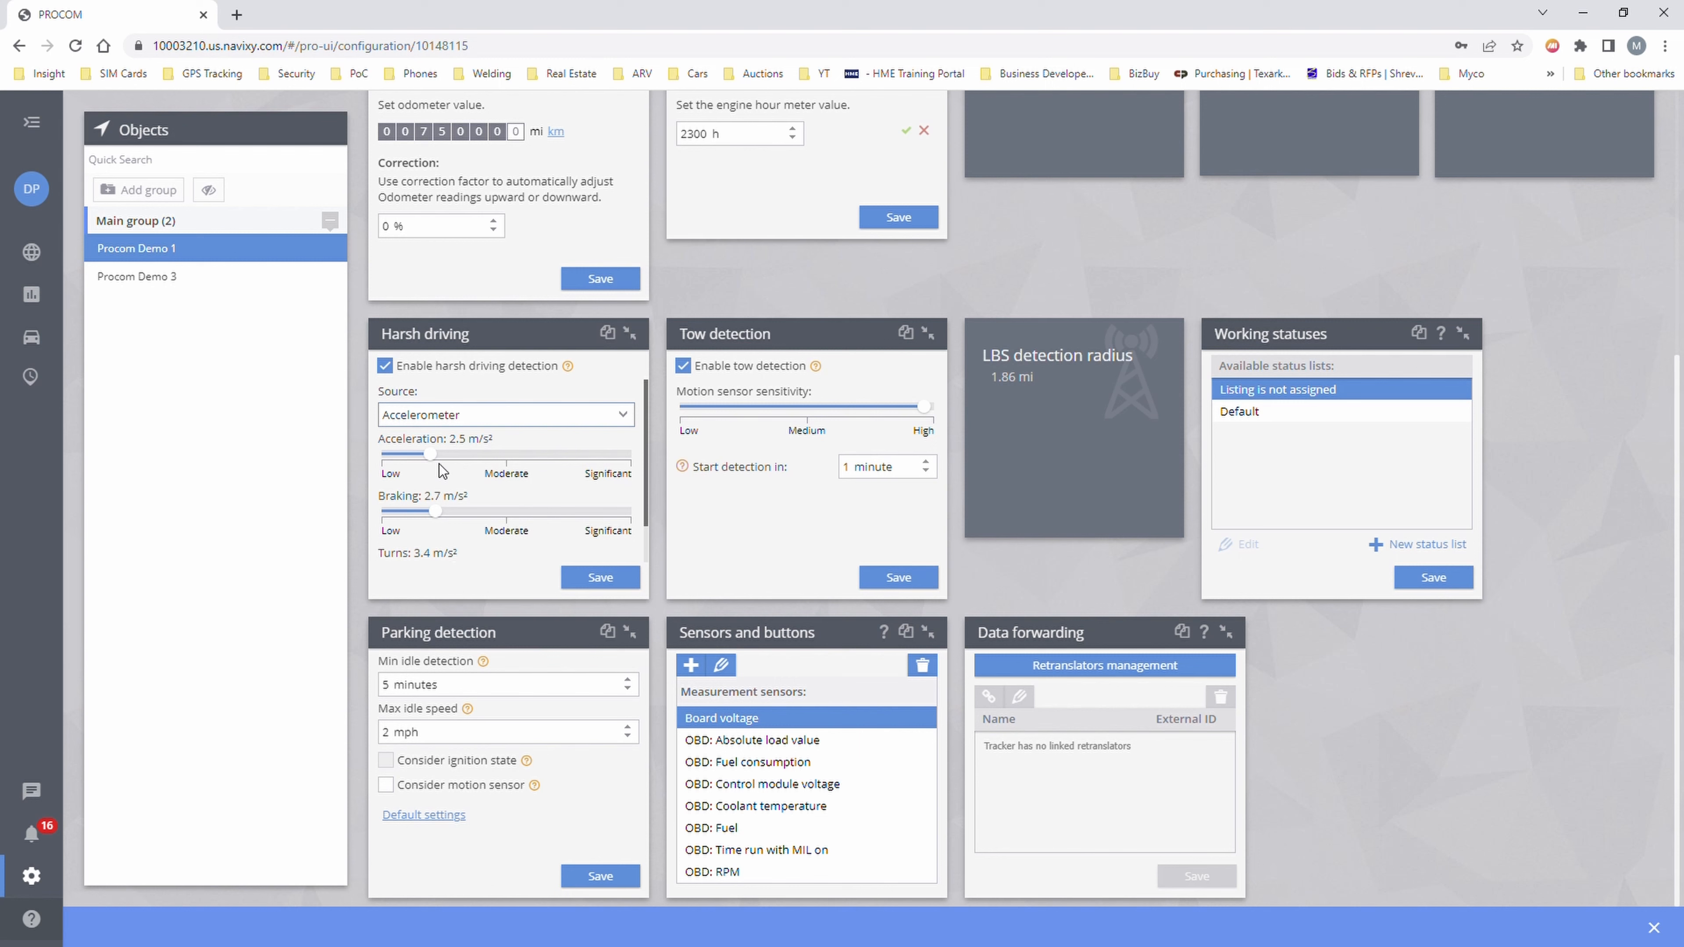
- Set acceleration, braking and turns thresholds to 6.5 m/s² each and save
drag(433, 461, 530, 456)
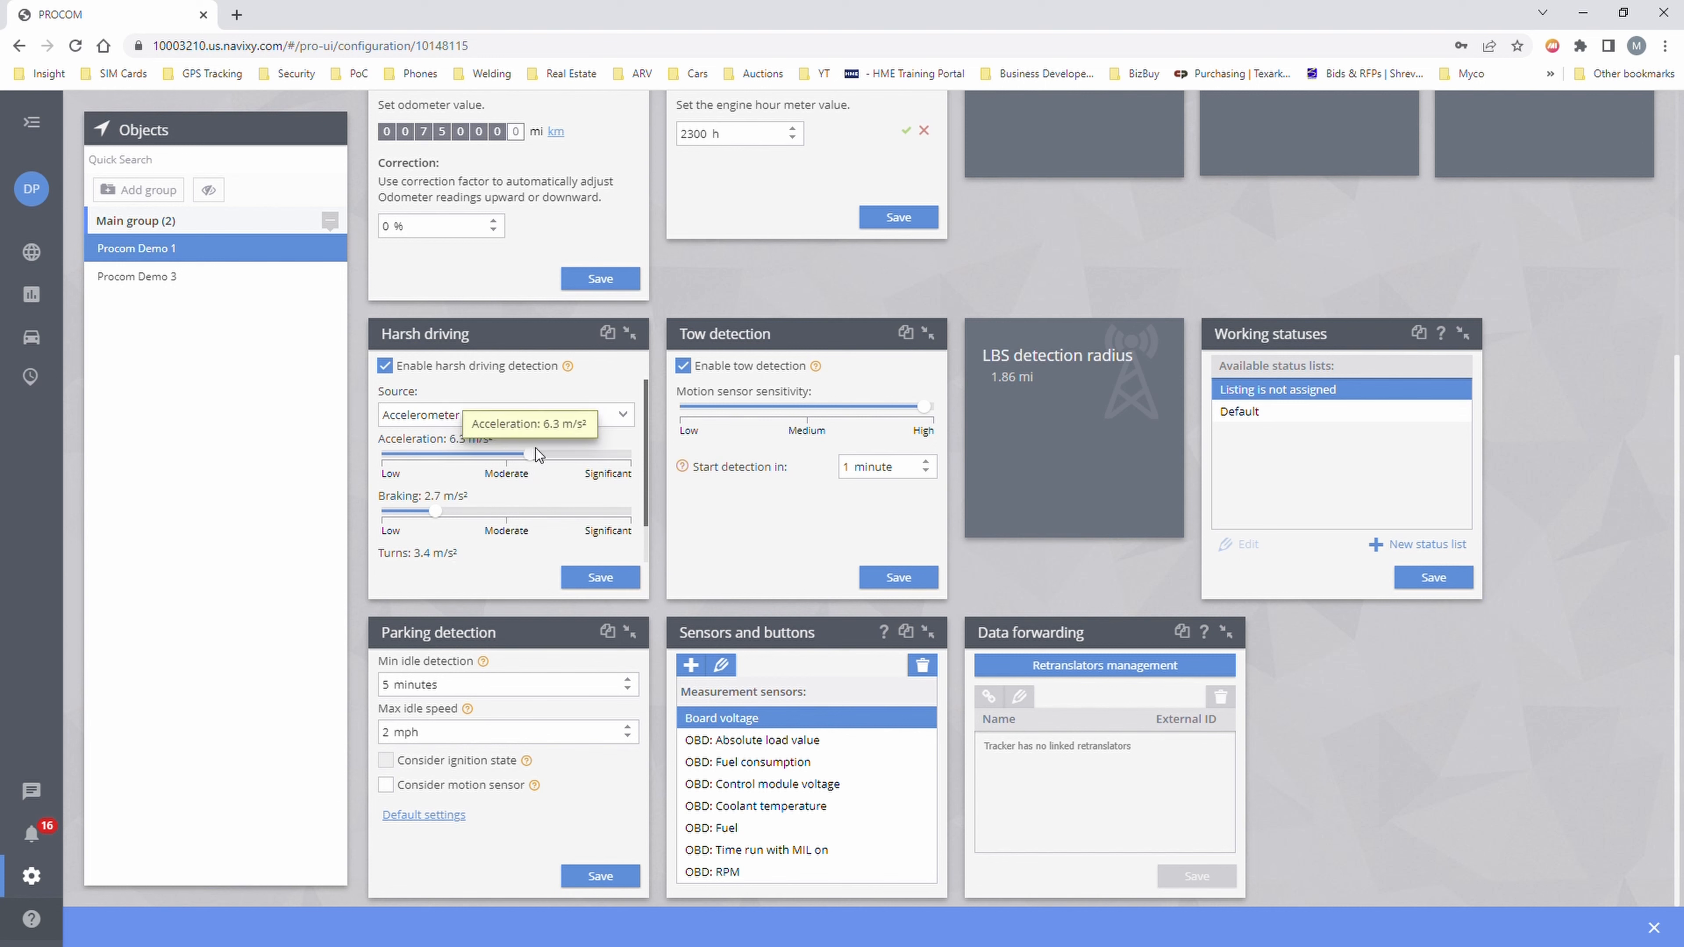
drag(435, 512, 518, 515)
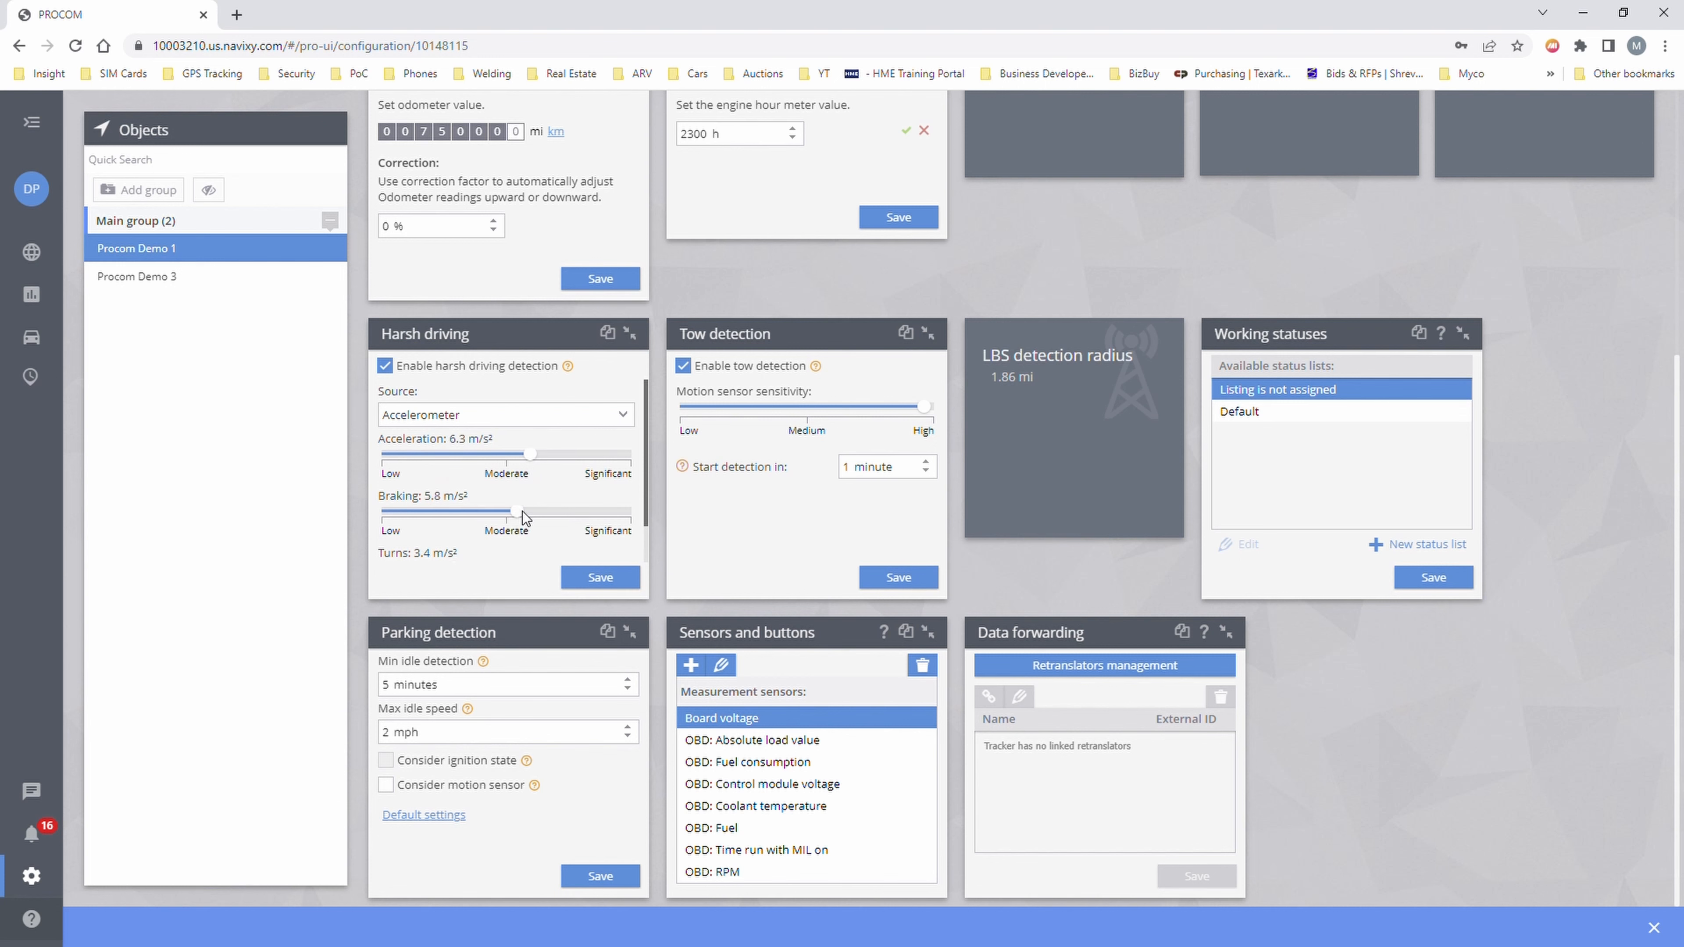
drag(646, 451, 644, 495)
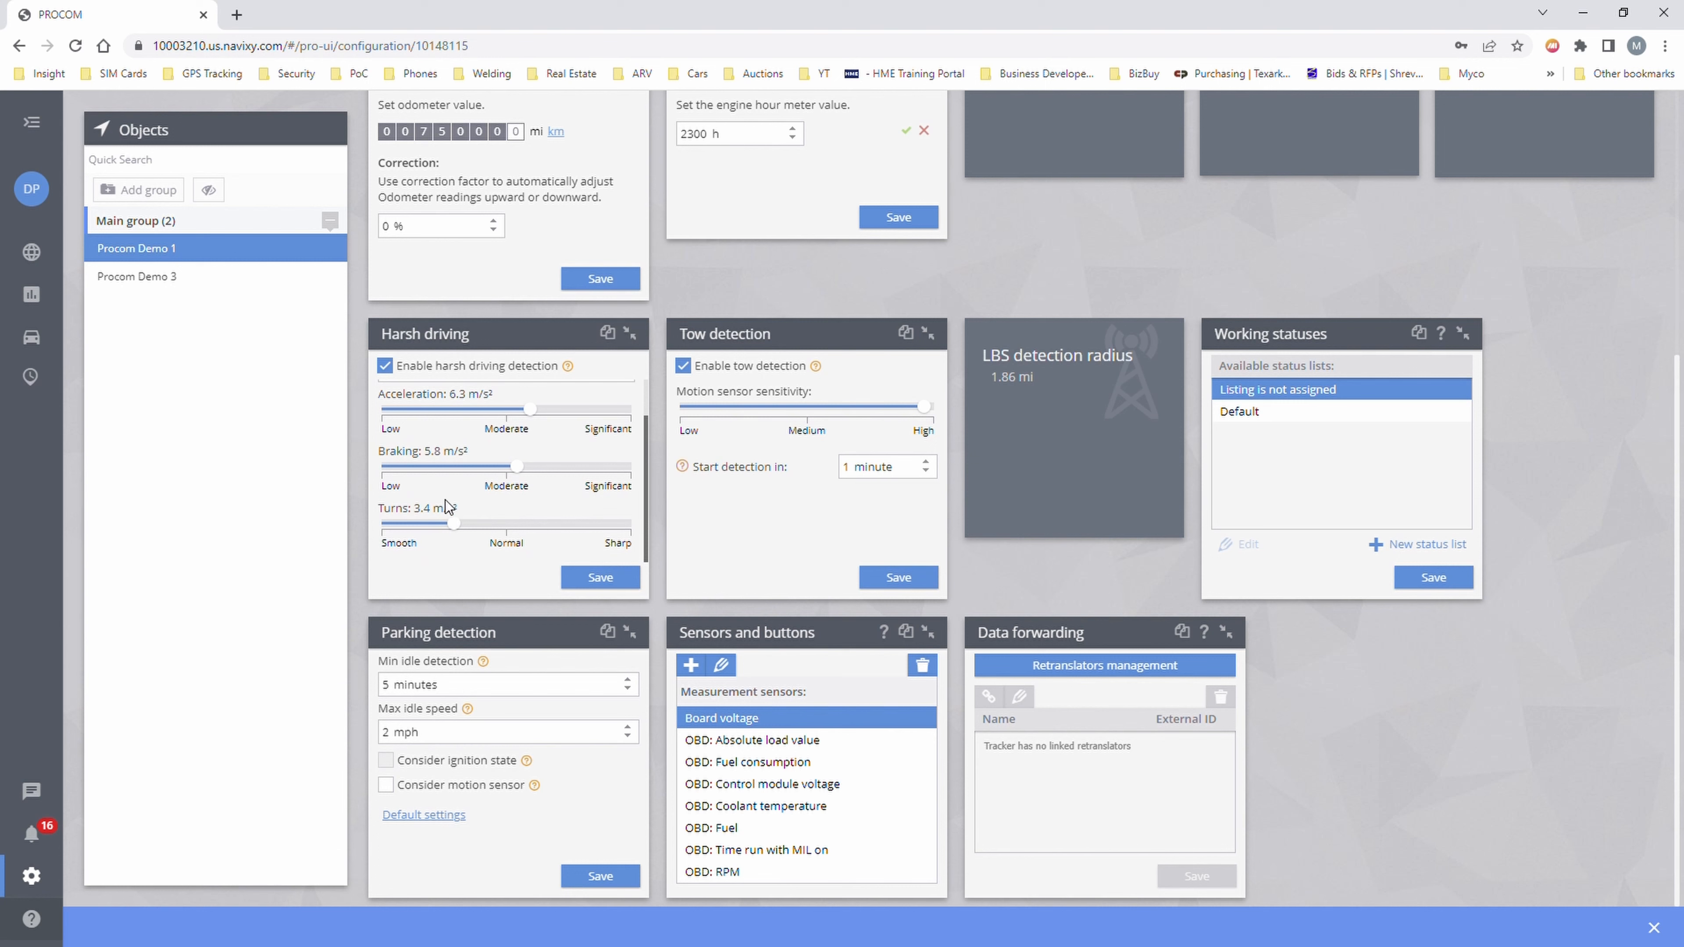
drag(453, 524, 527, 467)
drag(519, 527, 540, 526)
drag(527, 469, 541, 413)
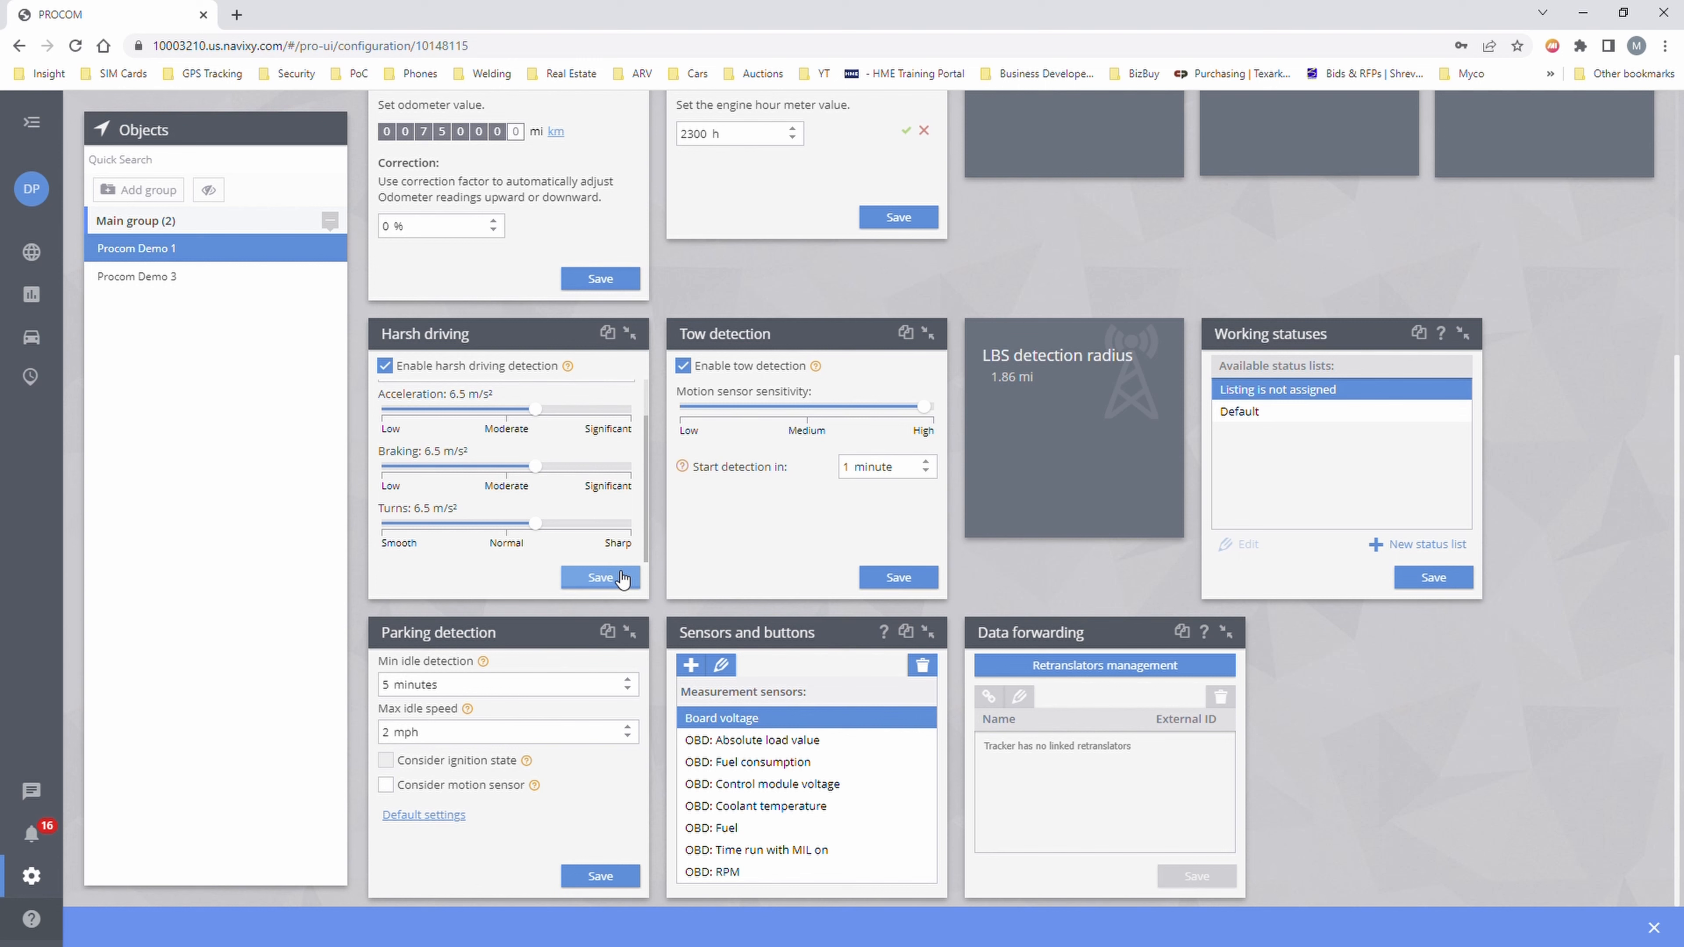
click(587, 579)
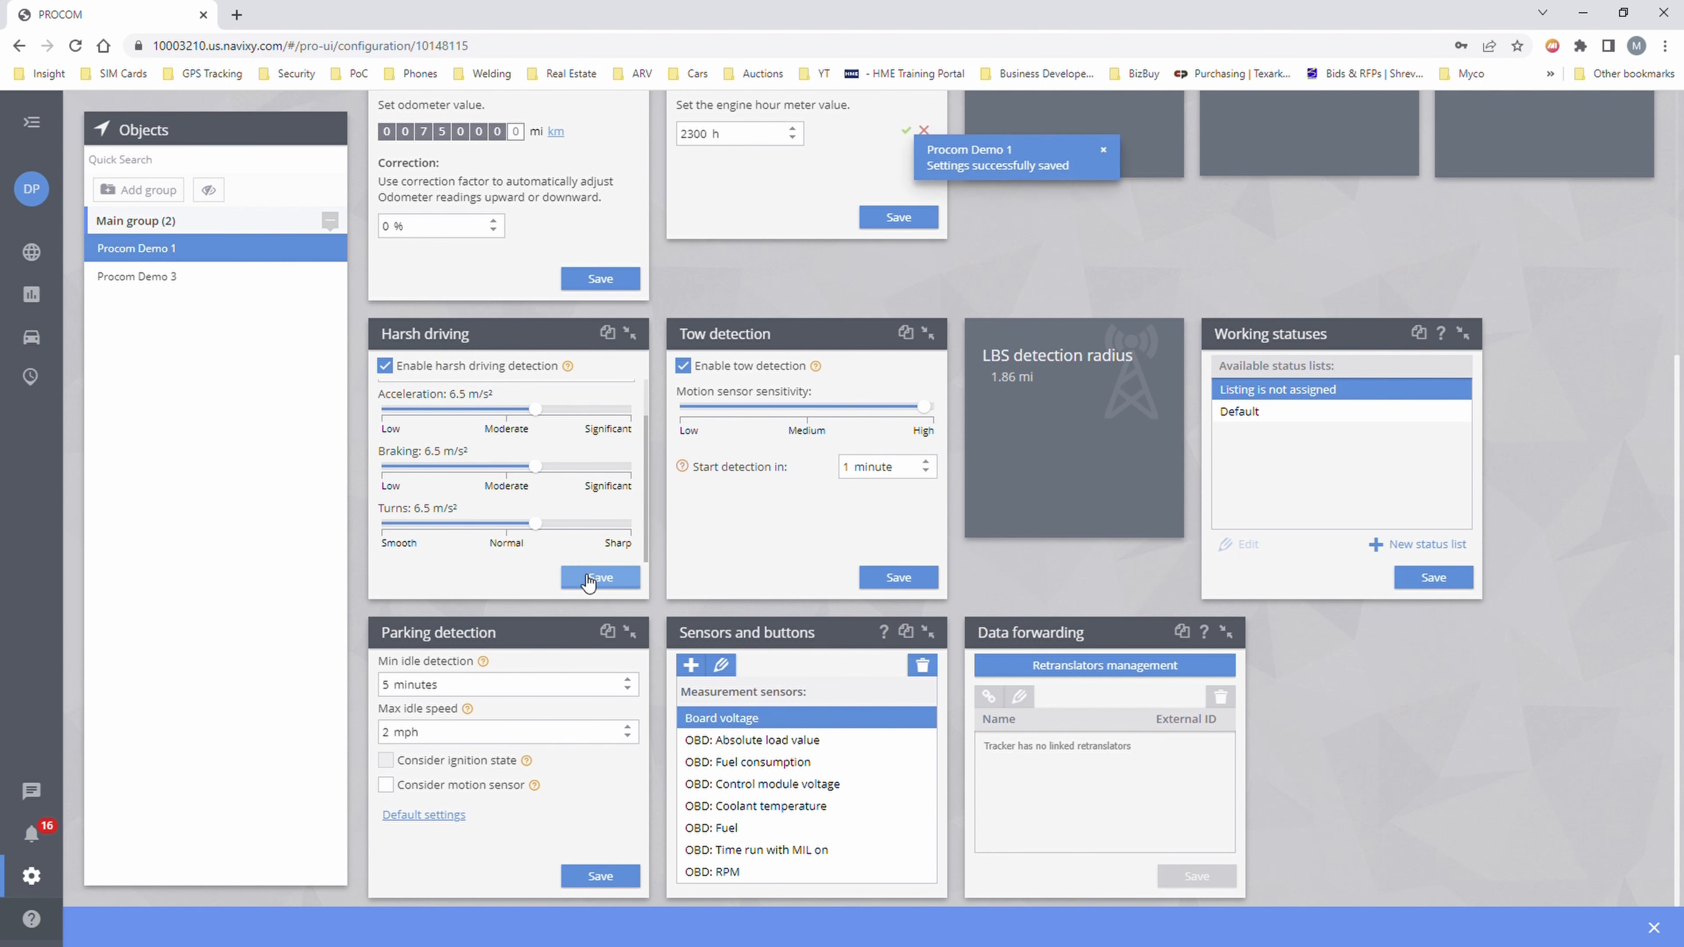
scroll(592, 548, up, 4)
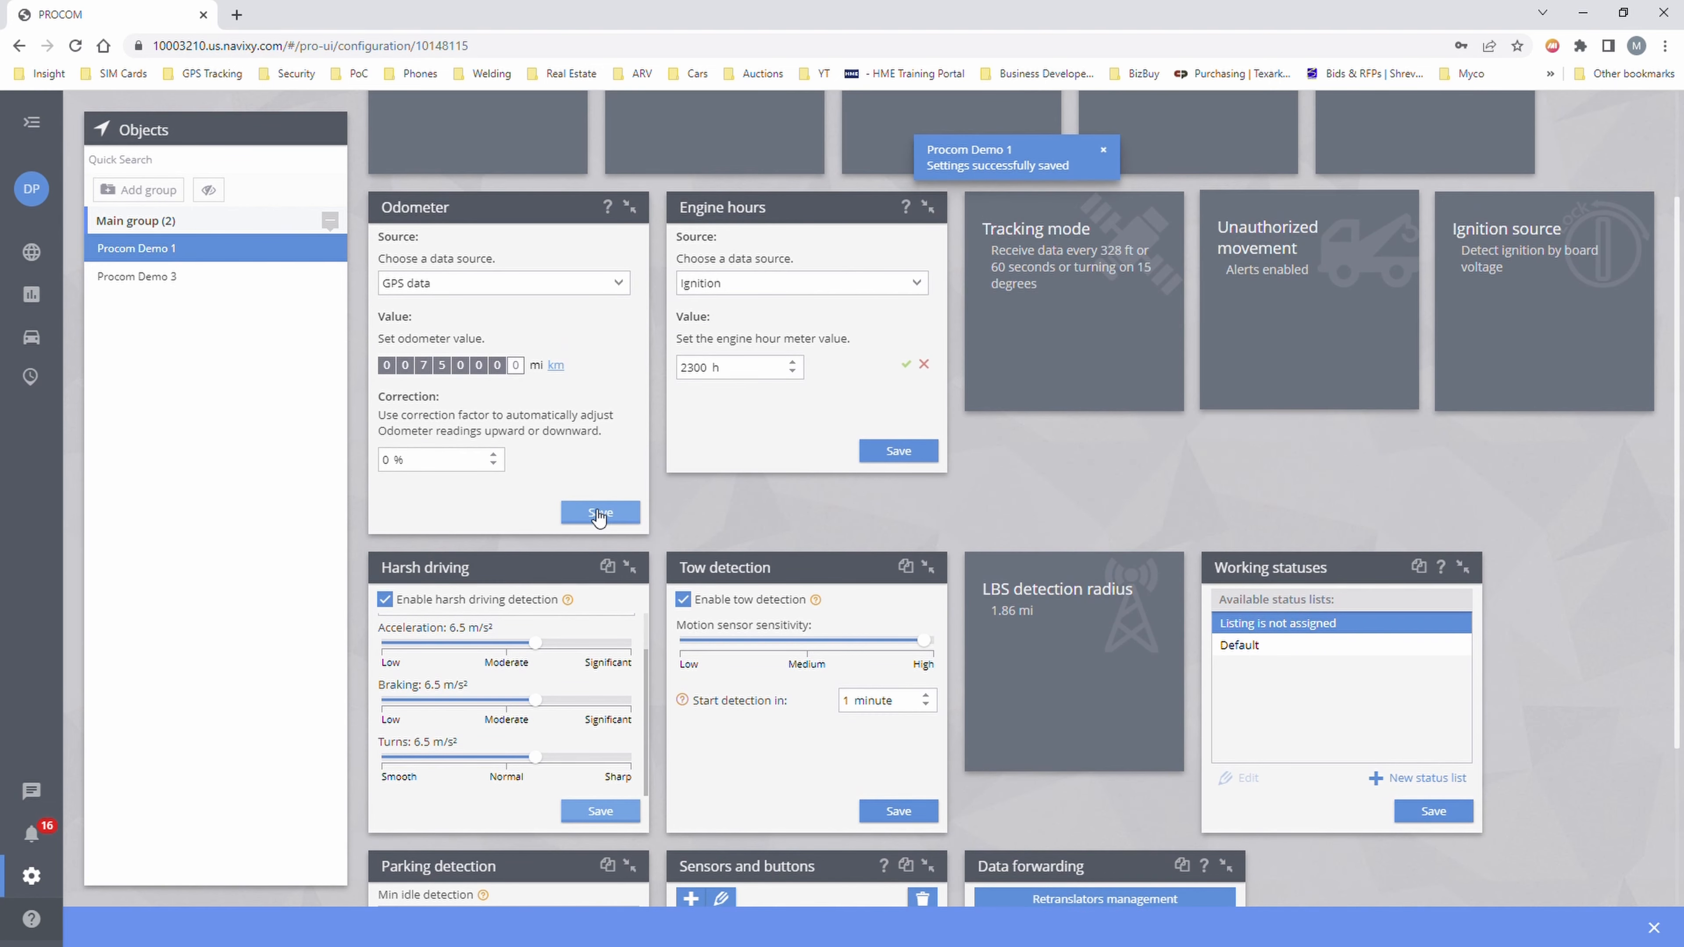
- Save the odometer and engine hours settings
click(590, 514)
click(865, 458)
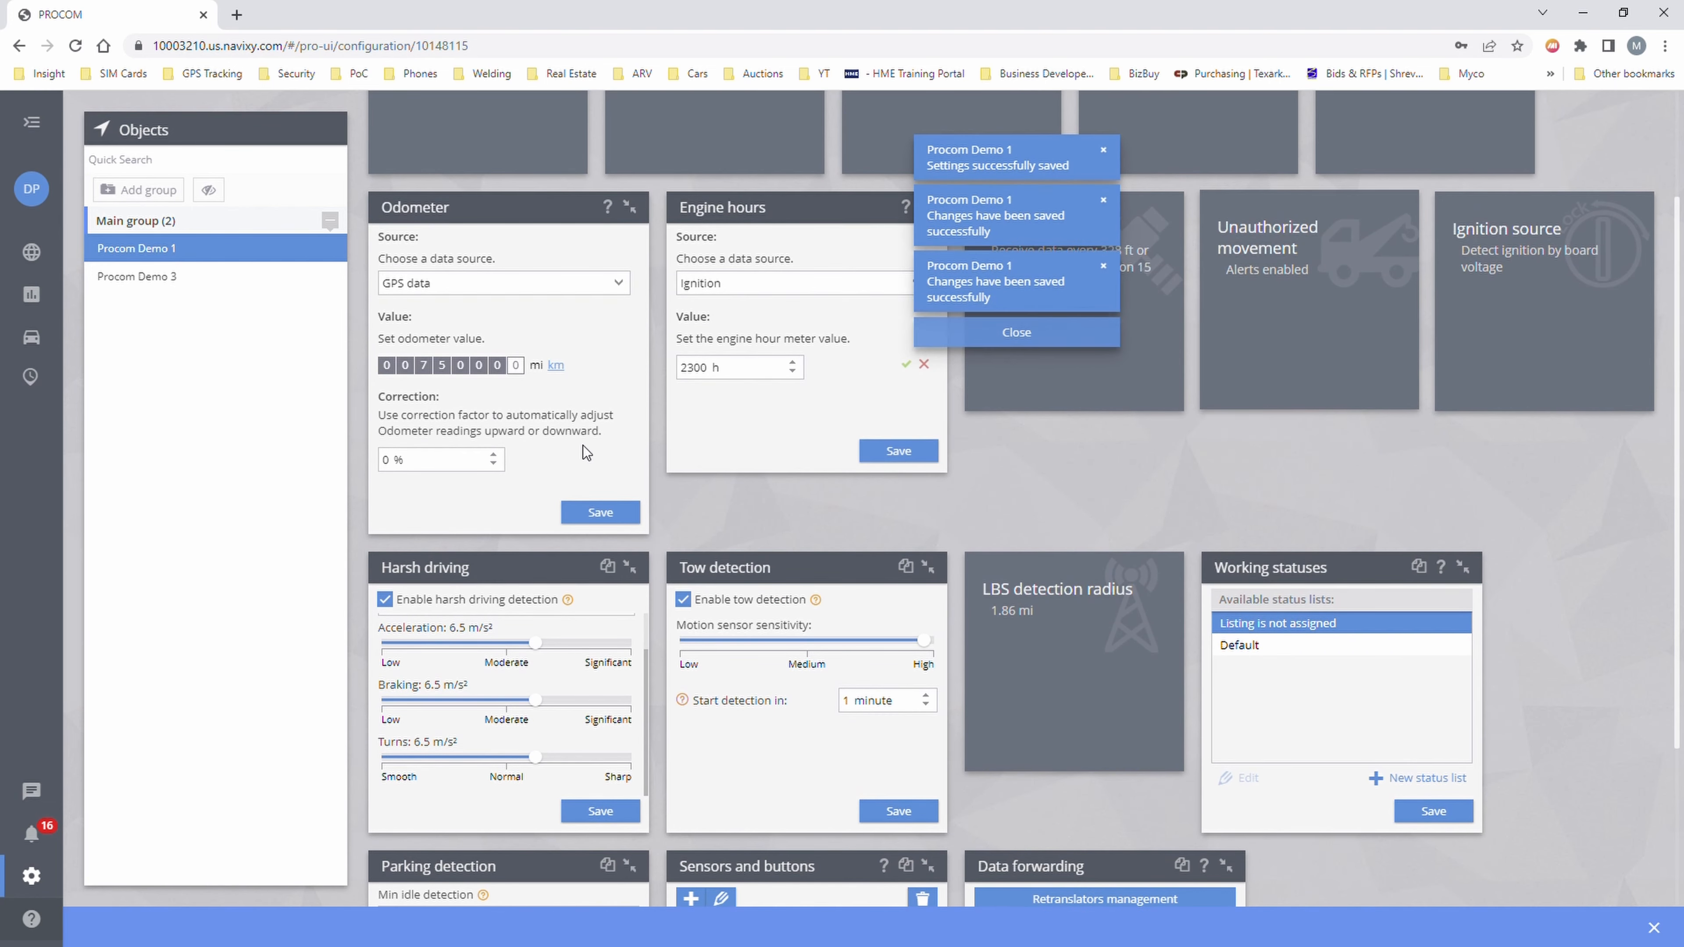
scroll(583, 445, up, 3)
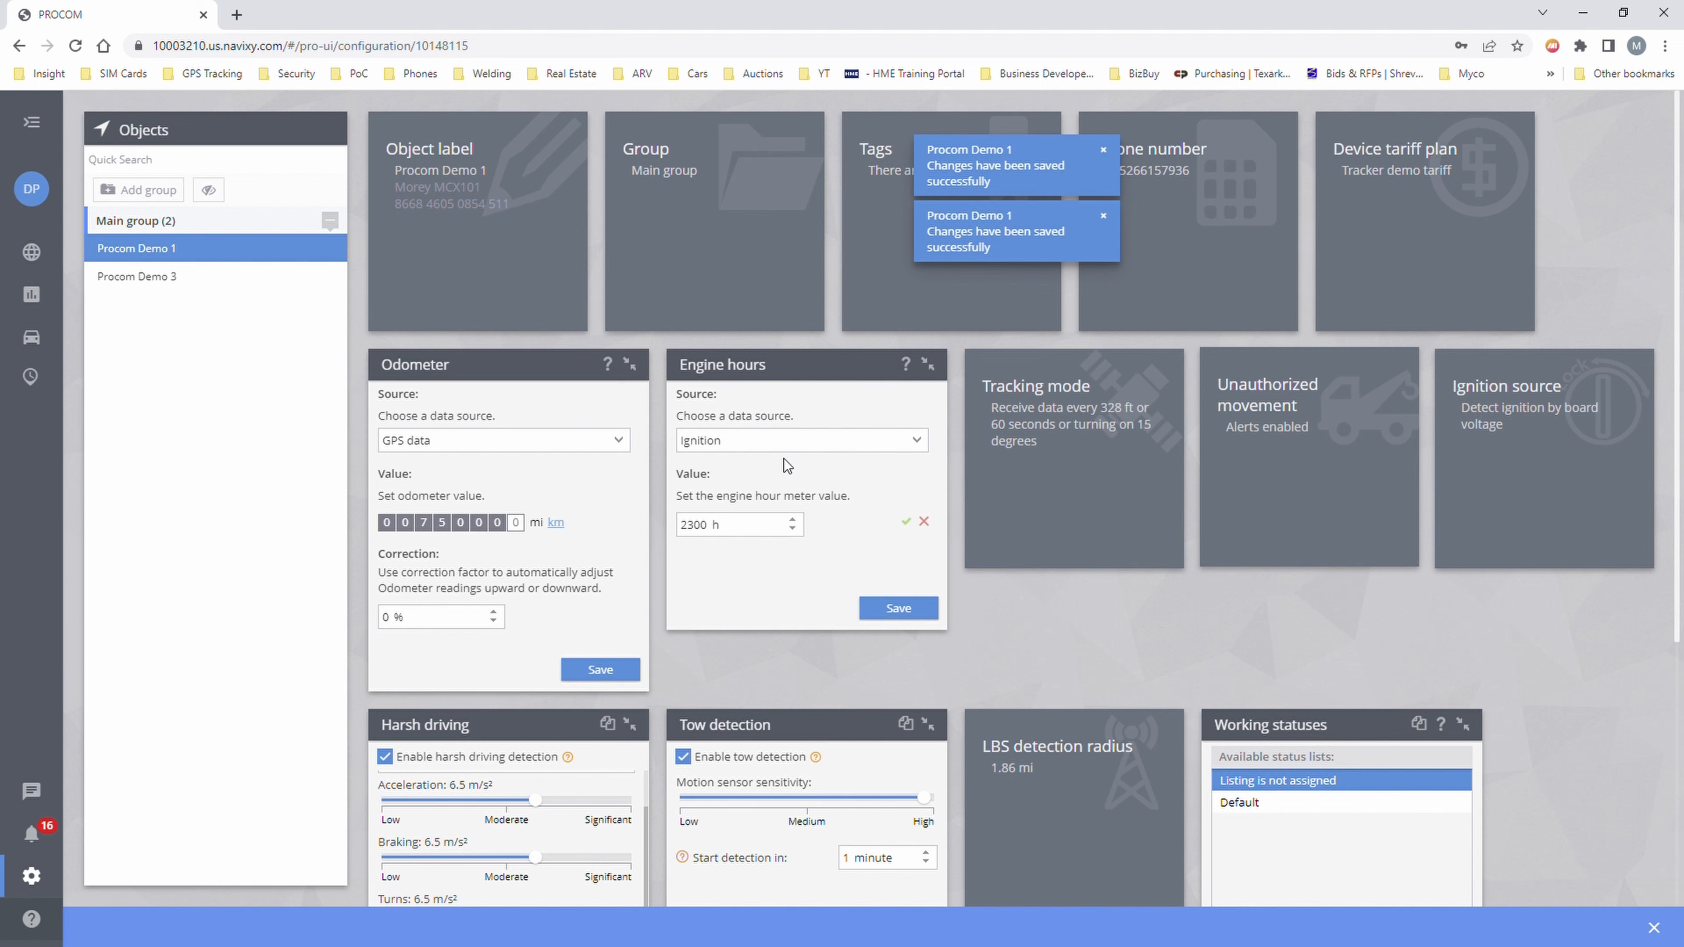
scroll(747, 512, down, 6)
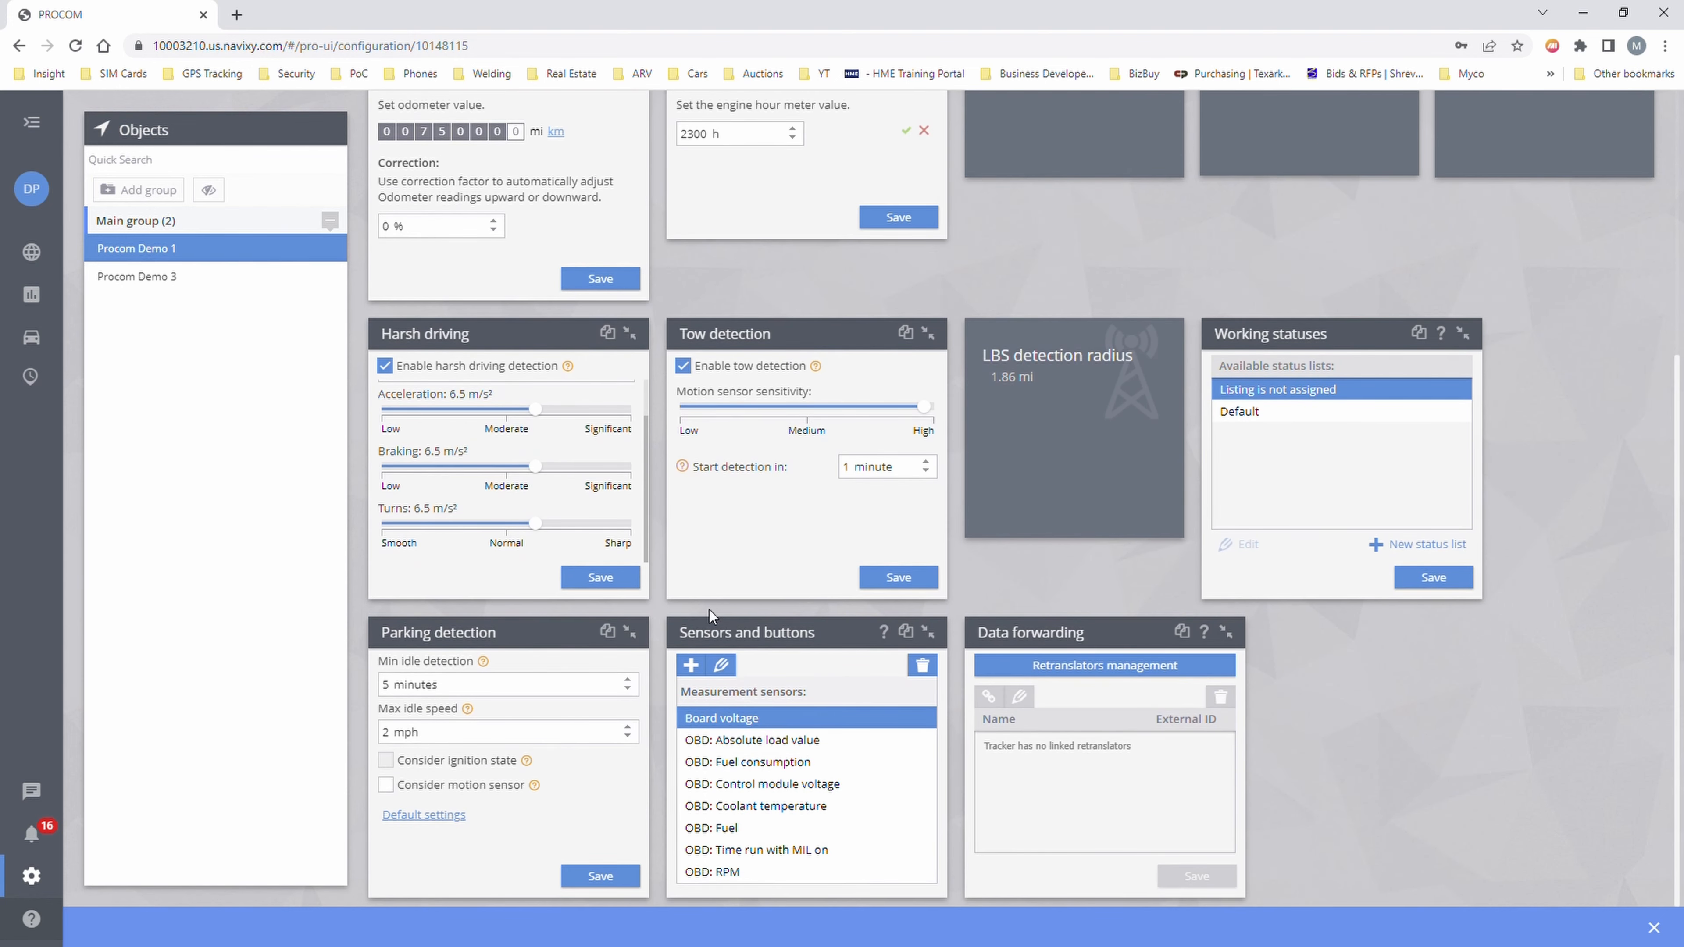
scroll(738, 595, up, 5)
scroll(738, 595, down, 3)
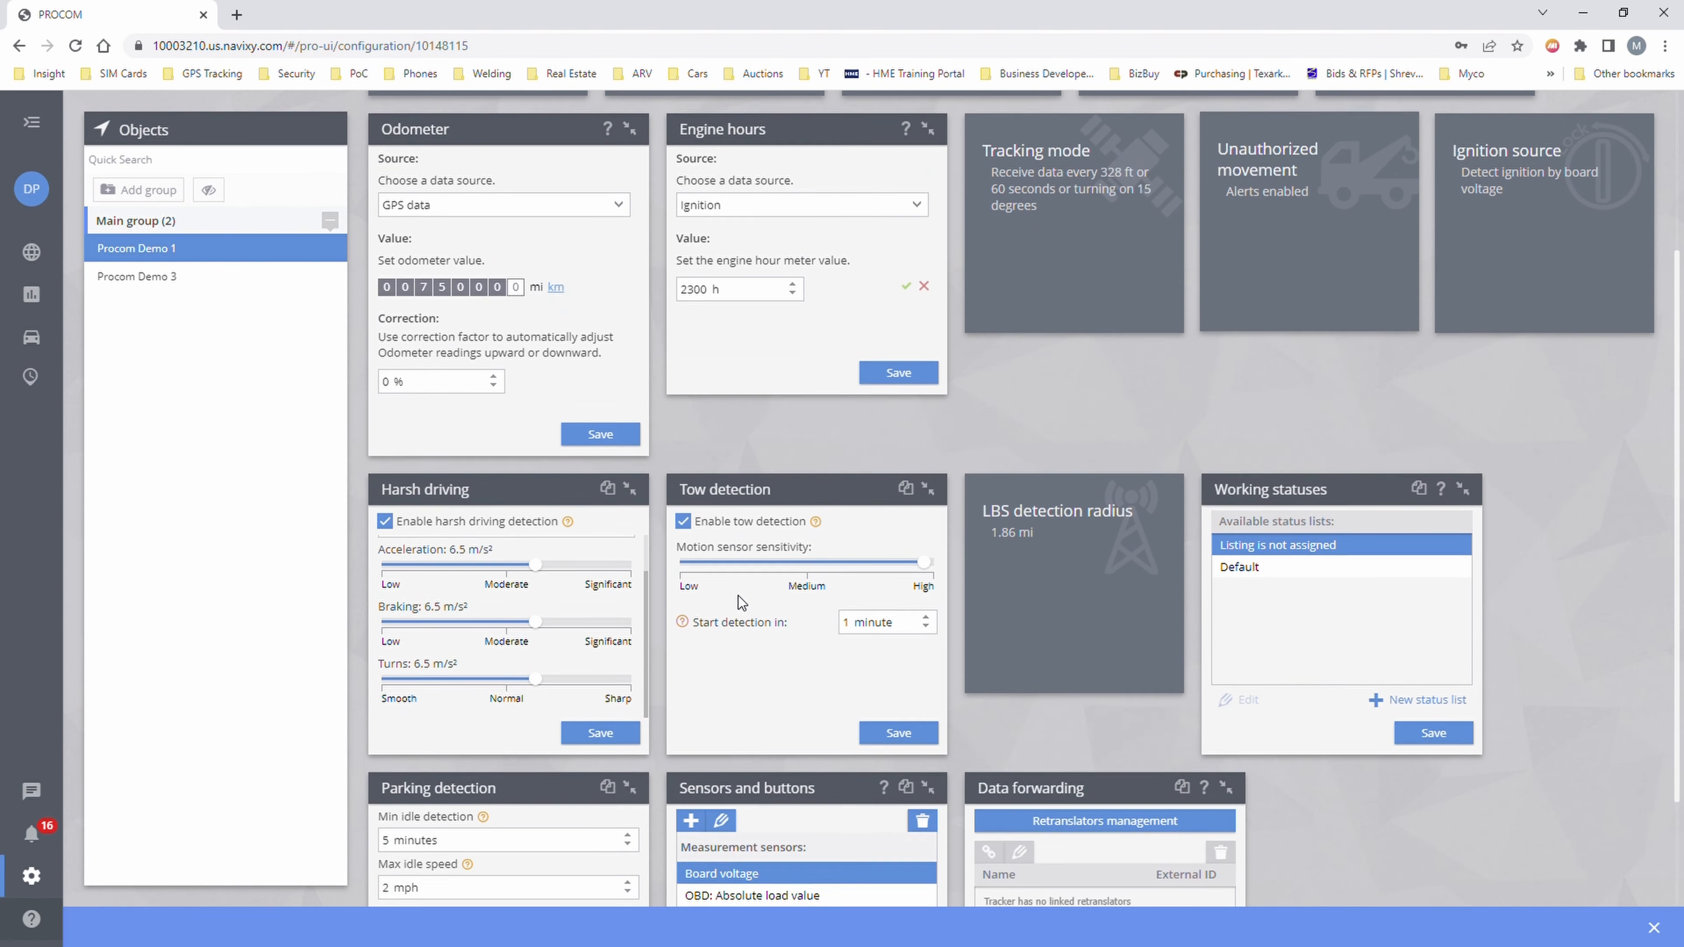
scroll(738, 595, down, 2)
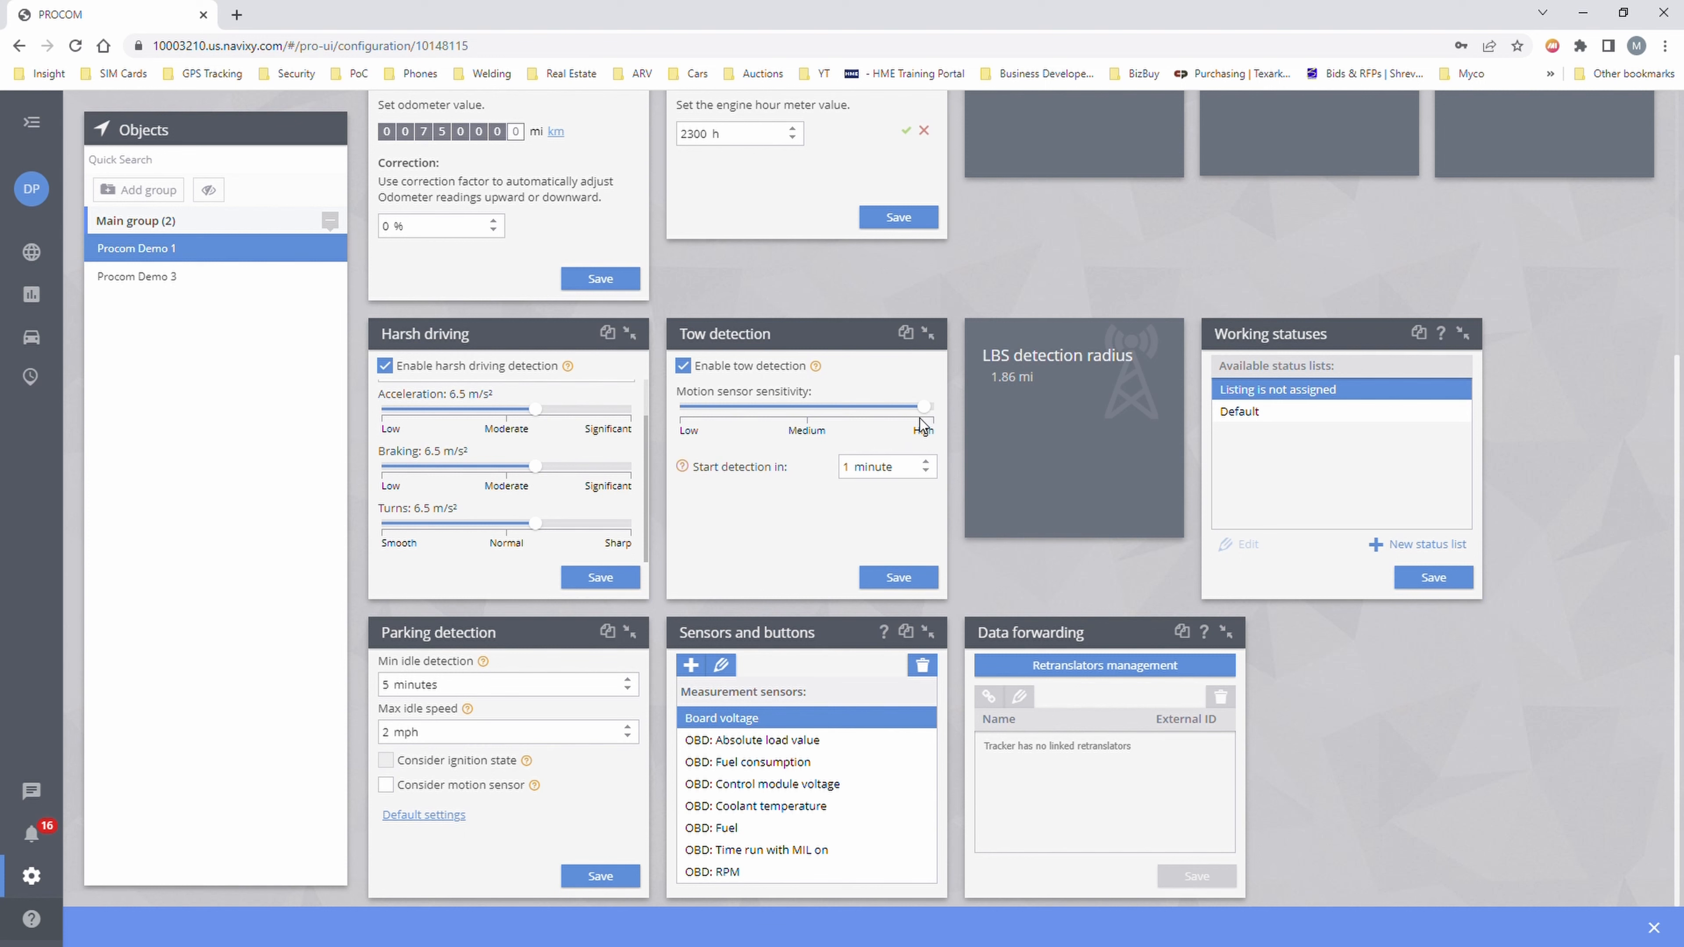
- Lower tow detection motion sensitivity to Medium, save it, and expand LBS detection radius
drag(926, 405, 879, 409)
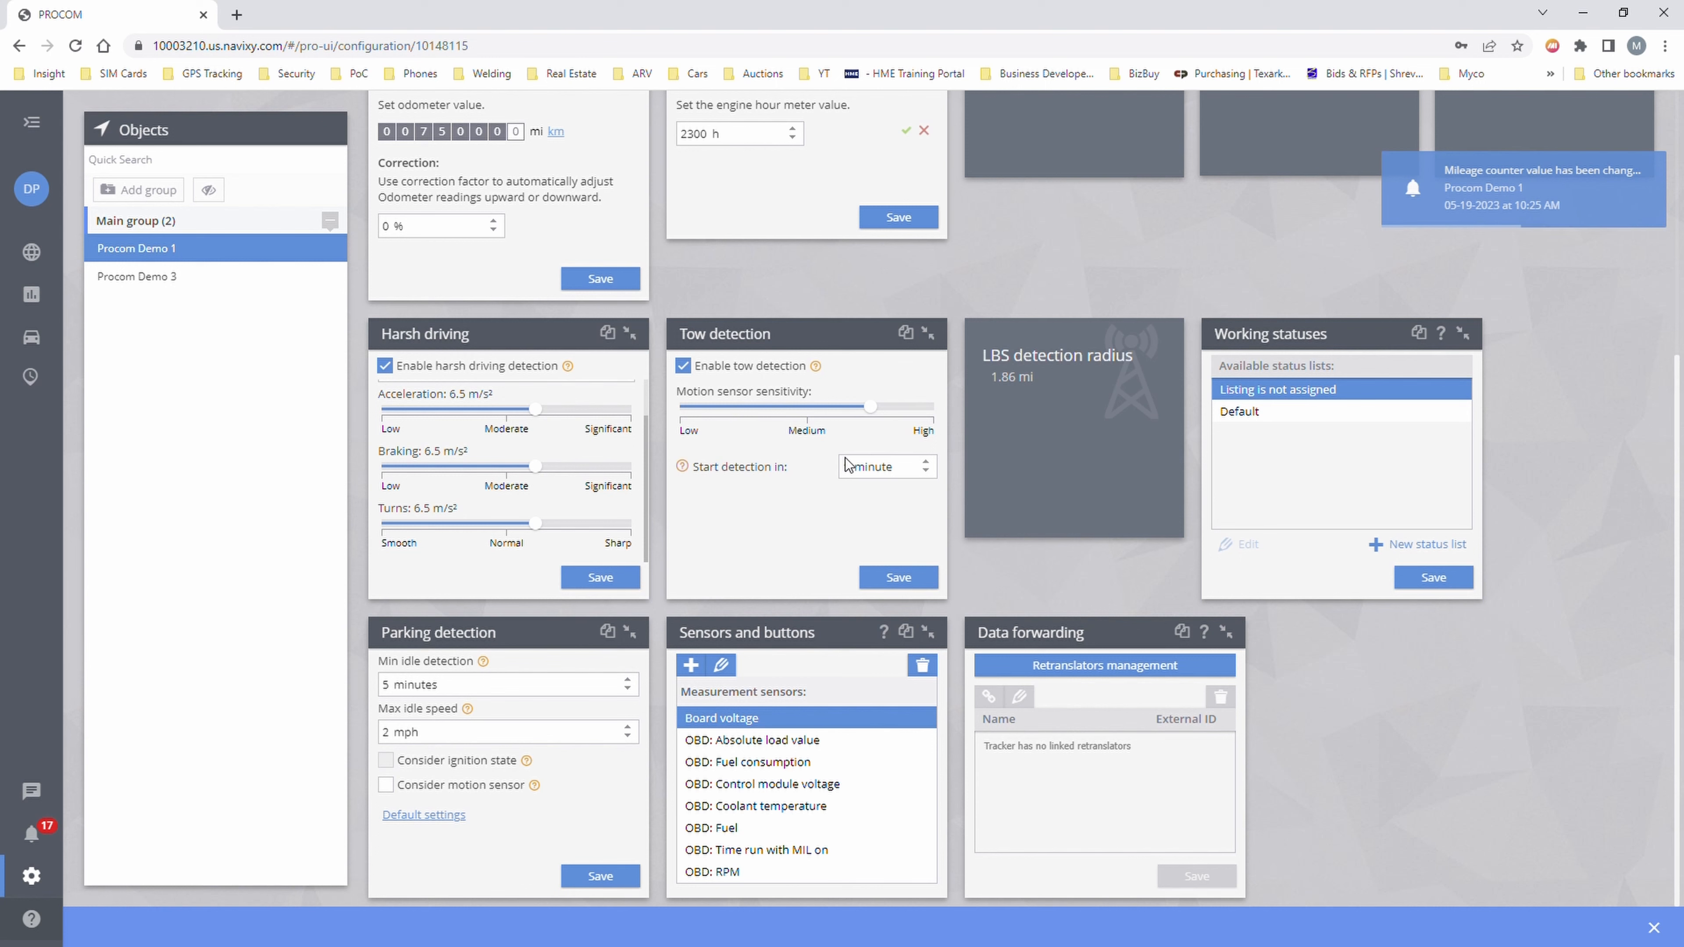
drag(868, 407, 852, 409)
click(900, 577)
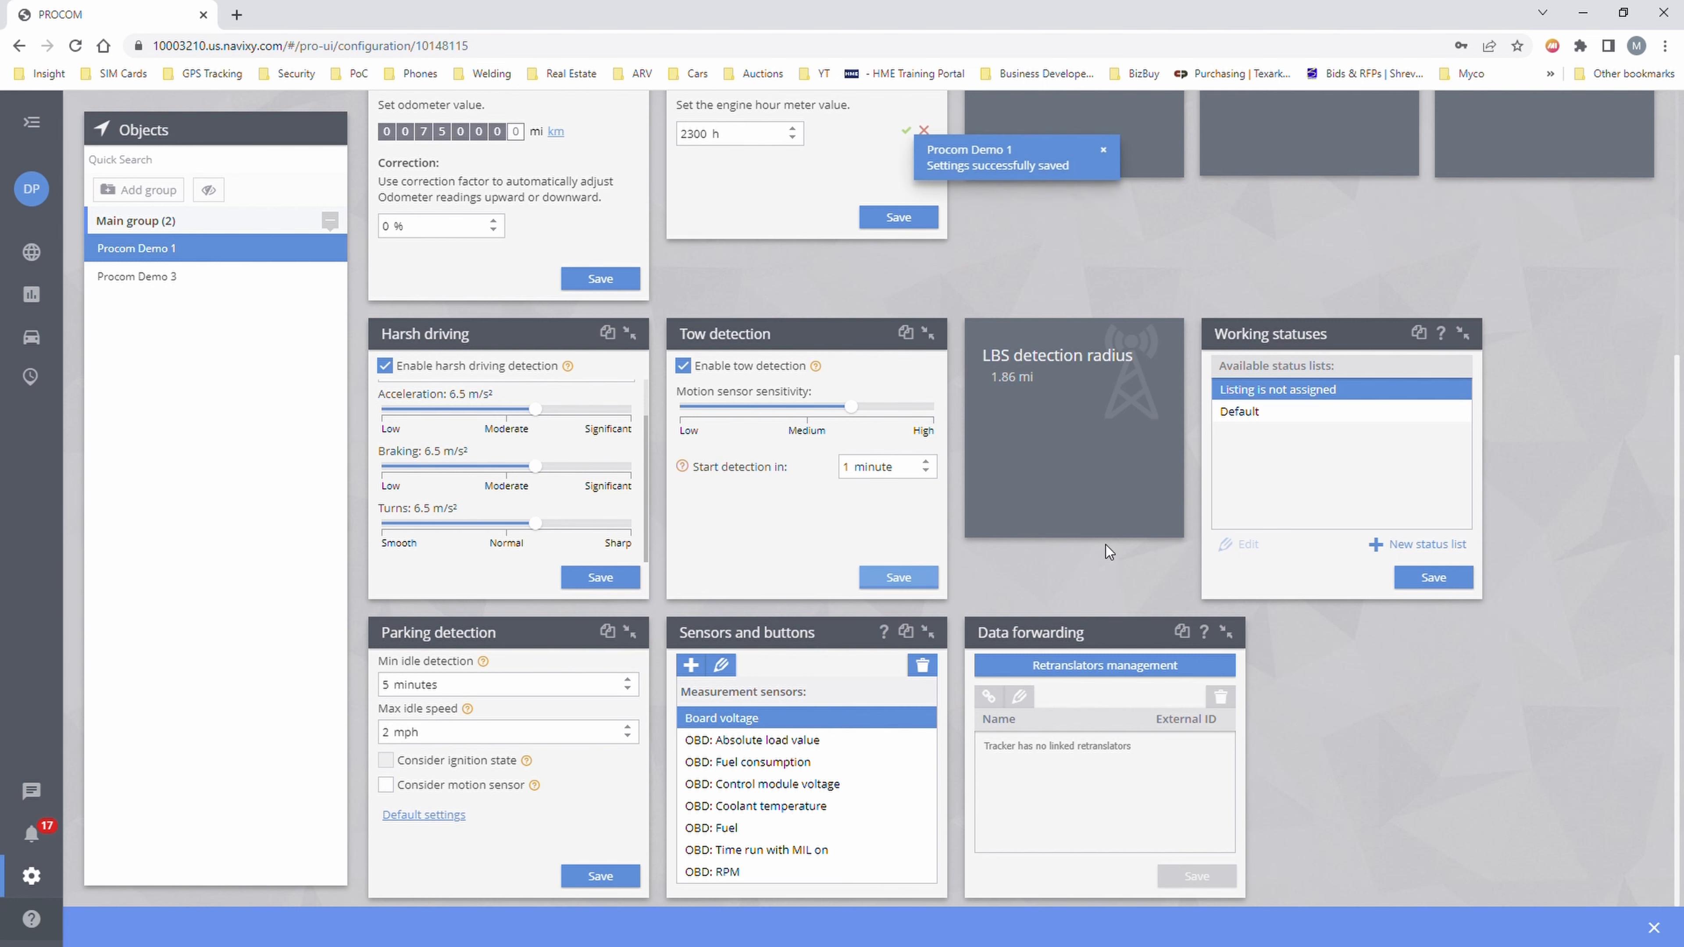
click(1094, 463)
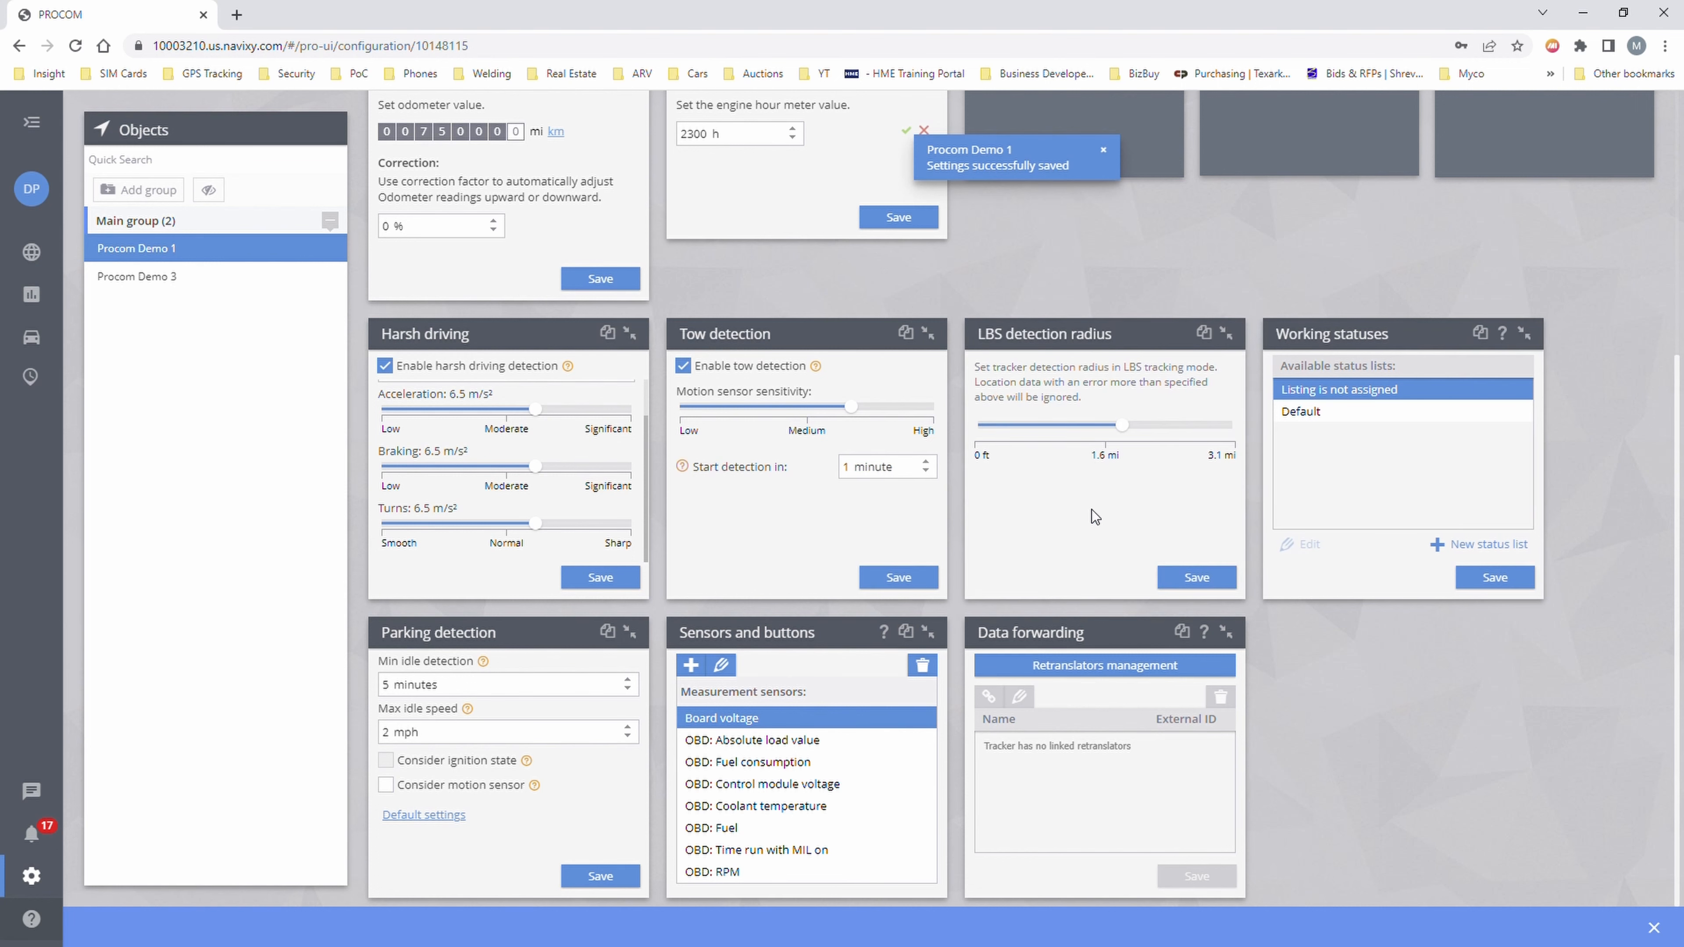
- Collapse the LBS and Working statuses panels and make parking detection consider the motion sensor
click(1225, 333)
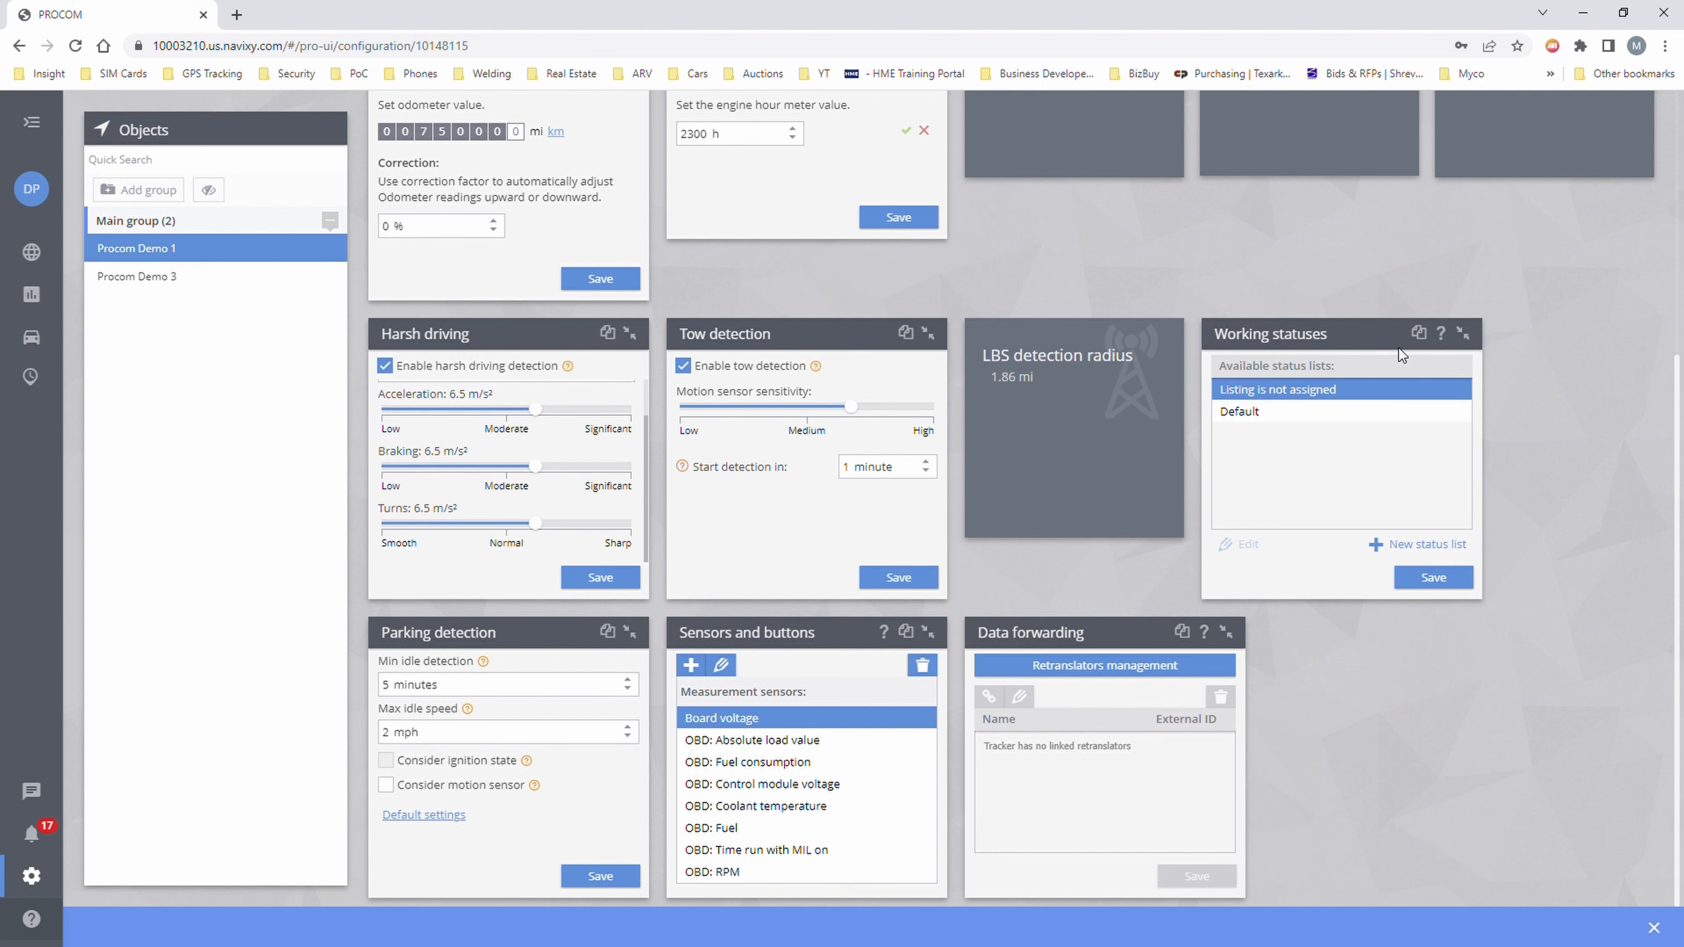
click(1462, 333)
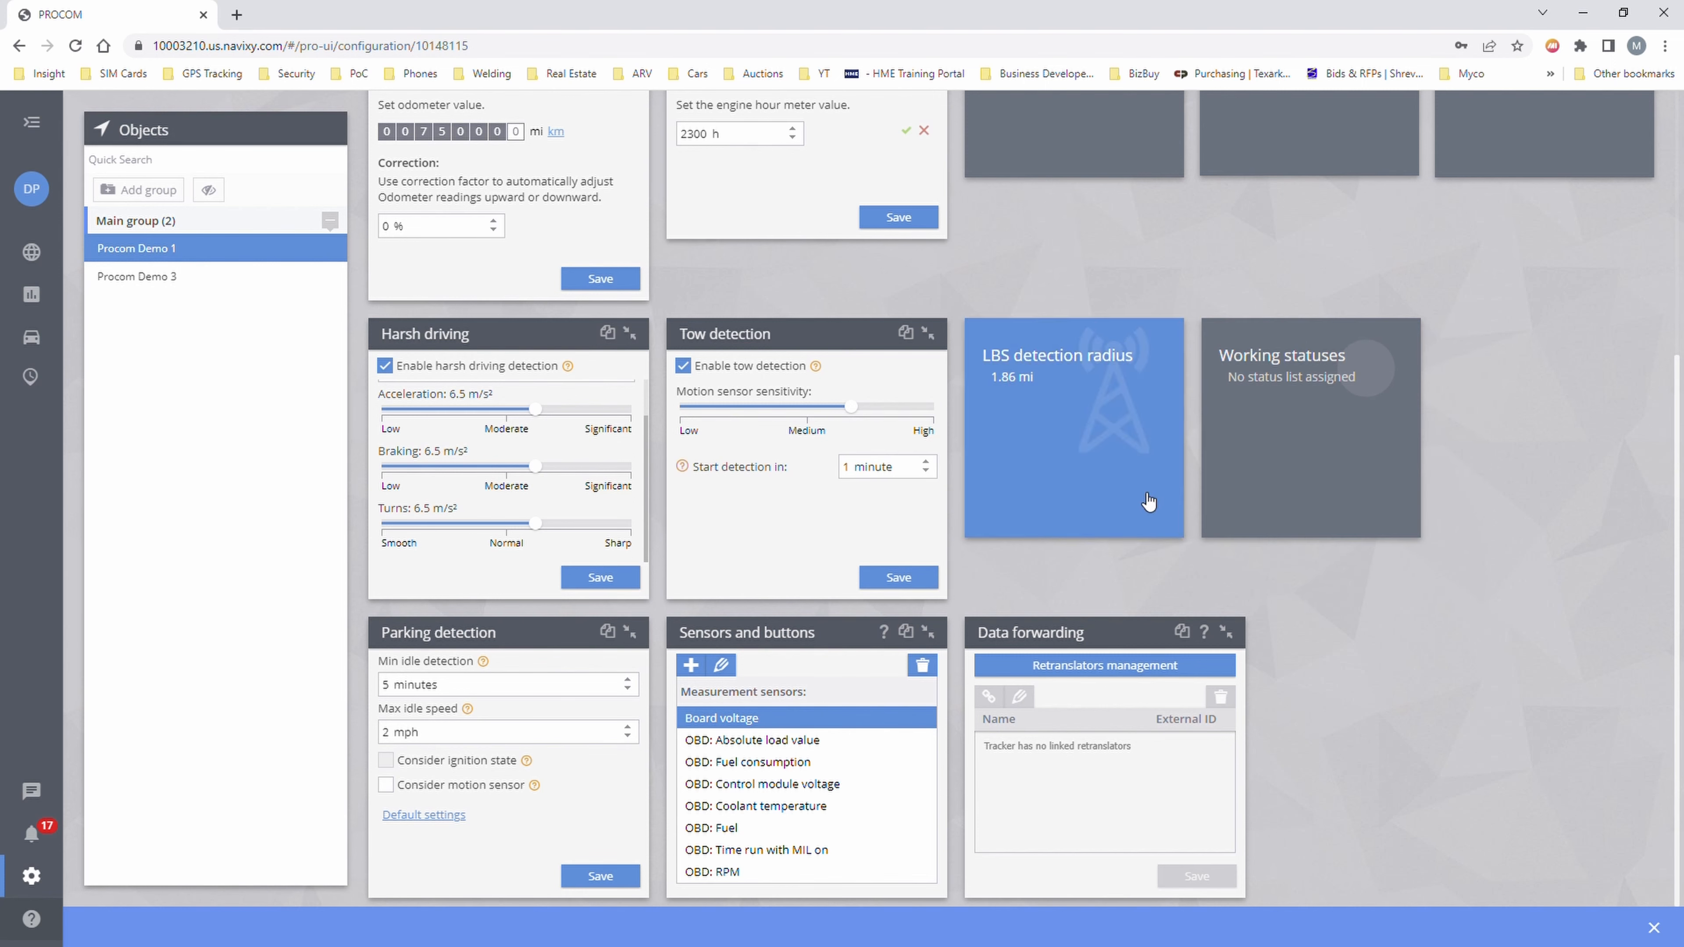
click(521, 687)
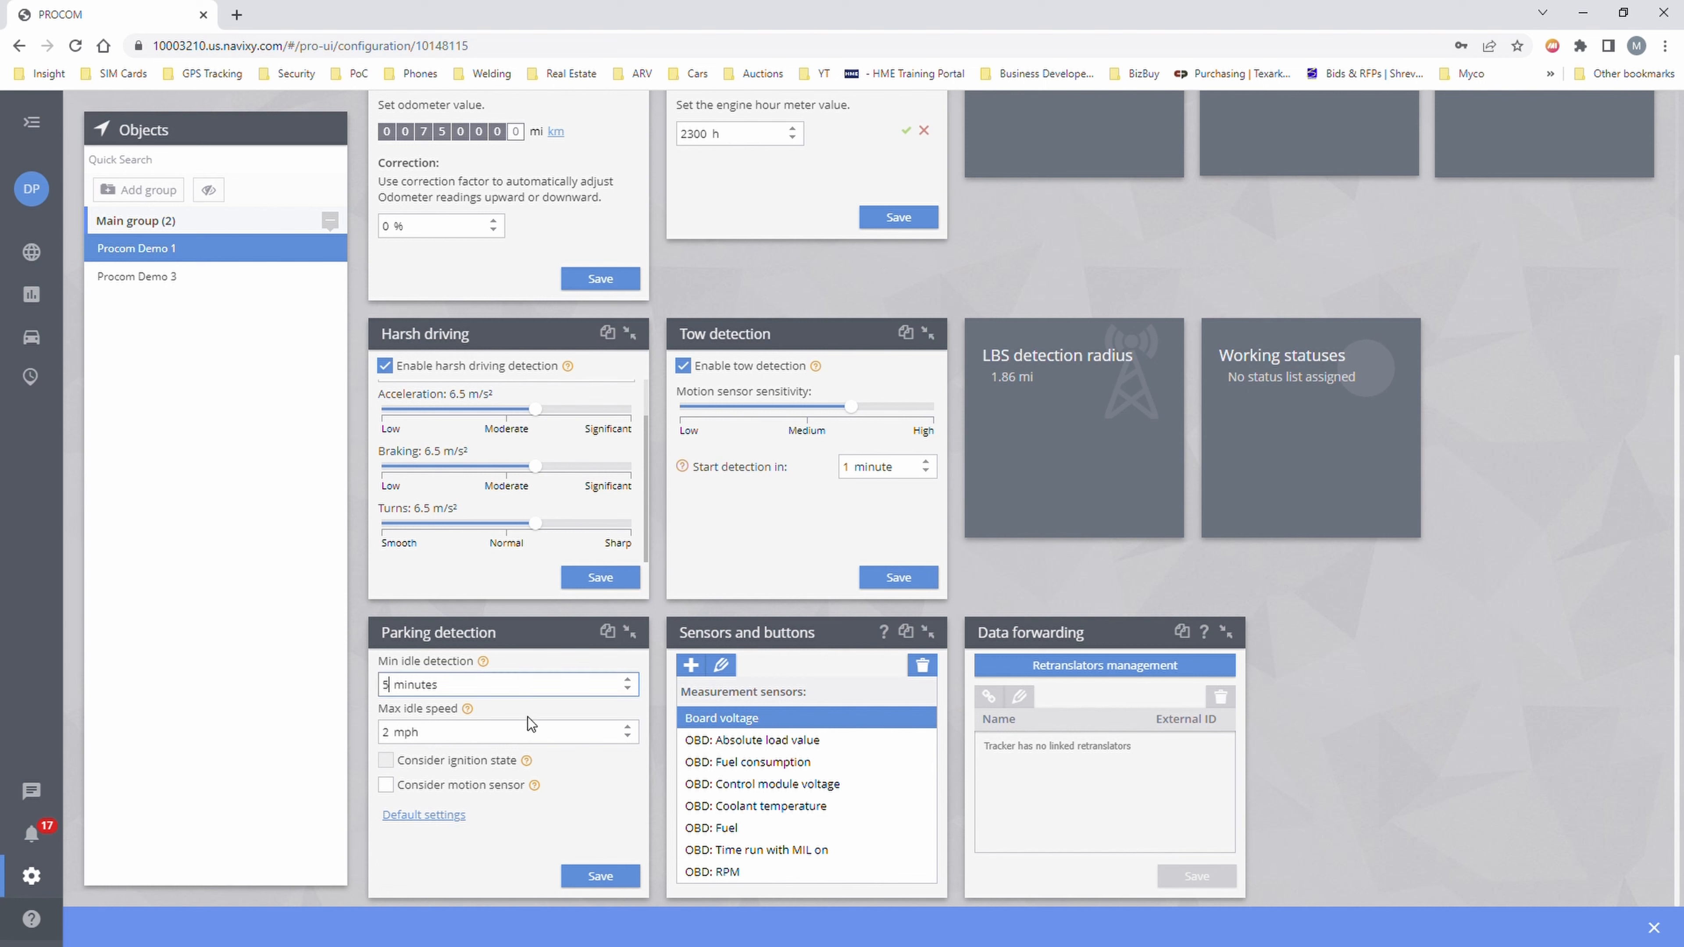
click(523, 741)
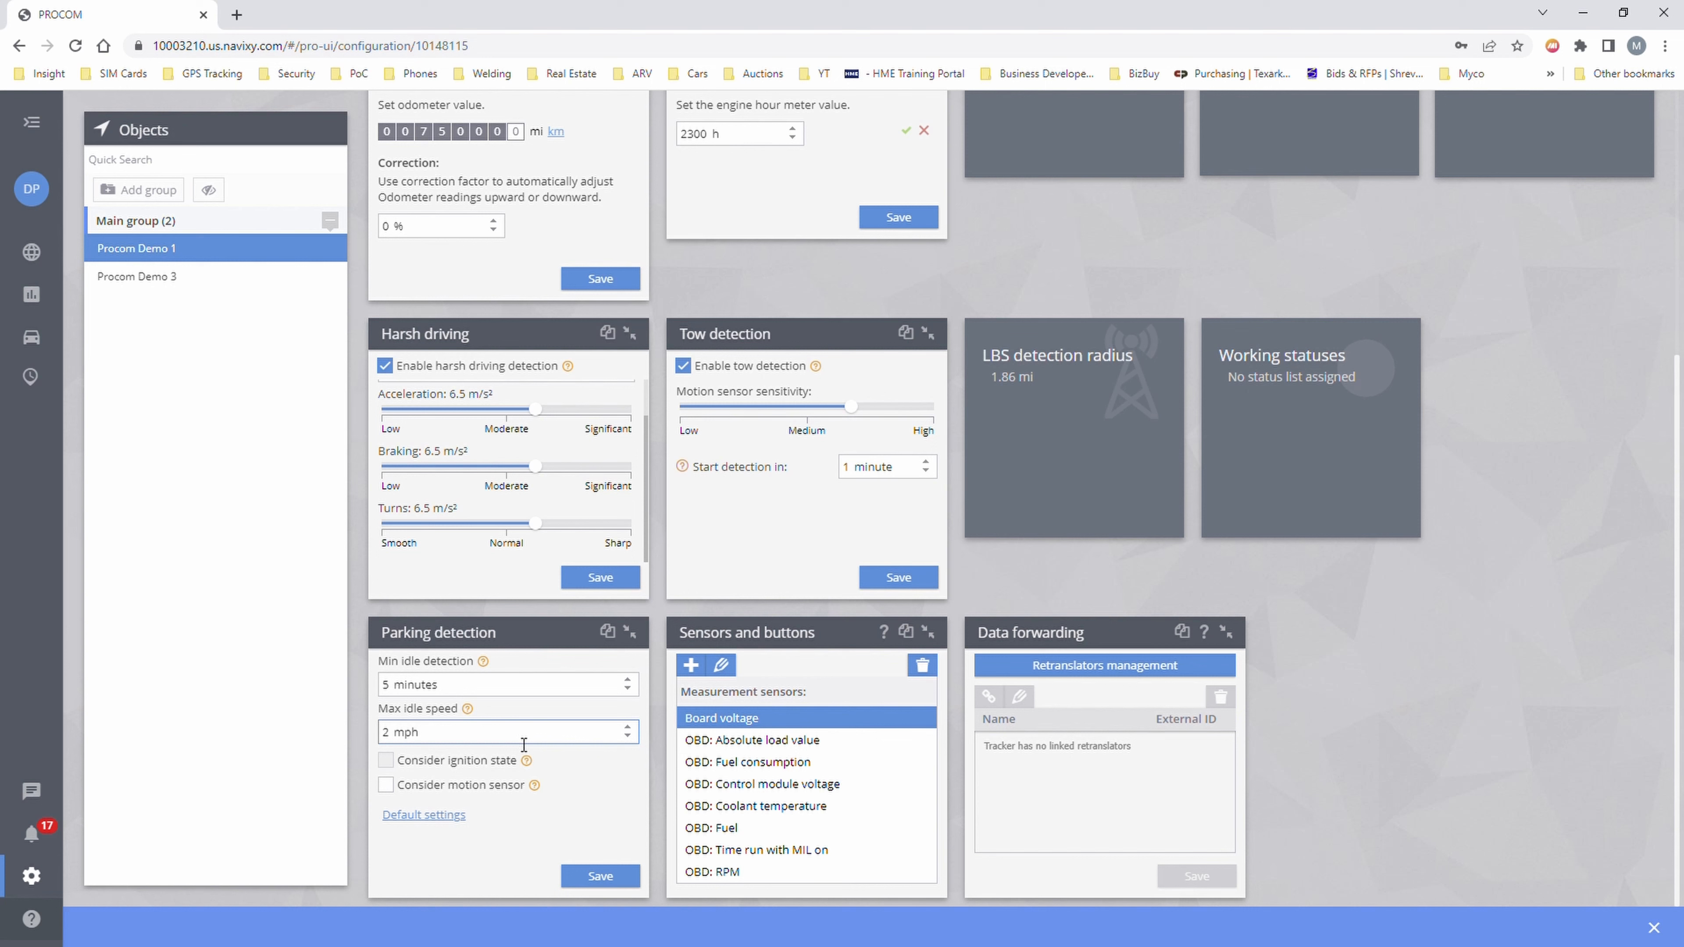
click(386, 786)
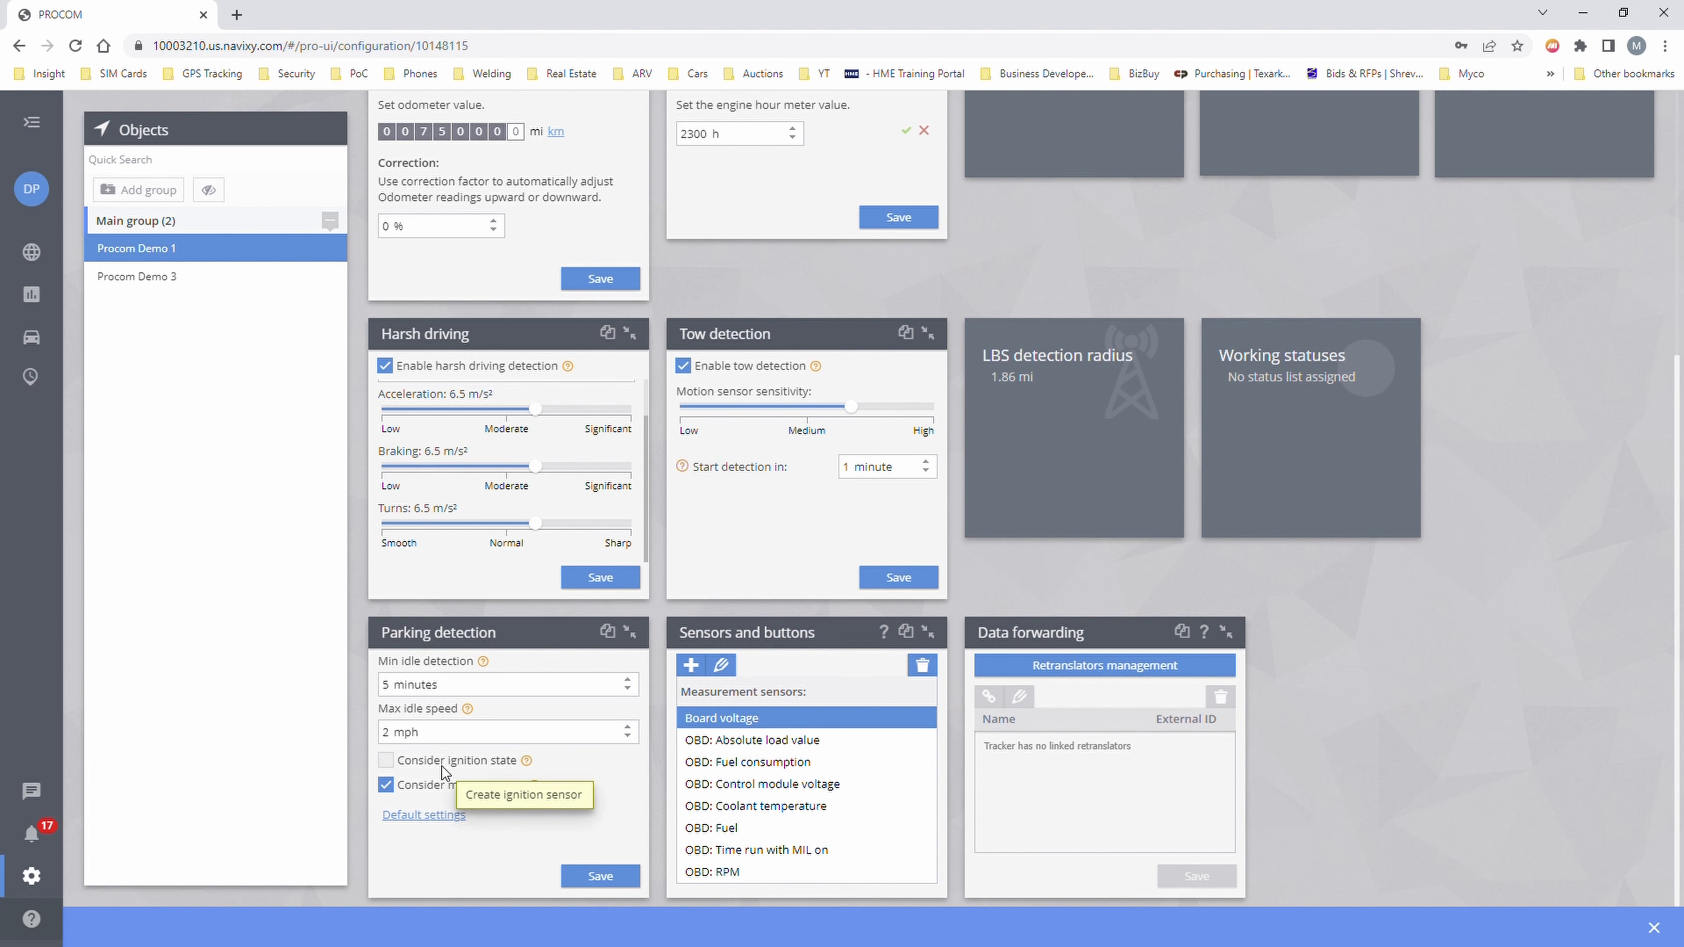
mouse_move(526, 763)
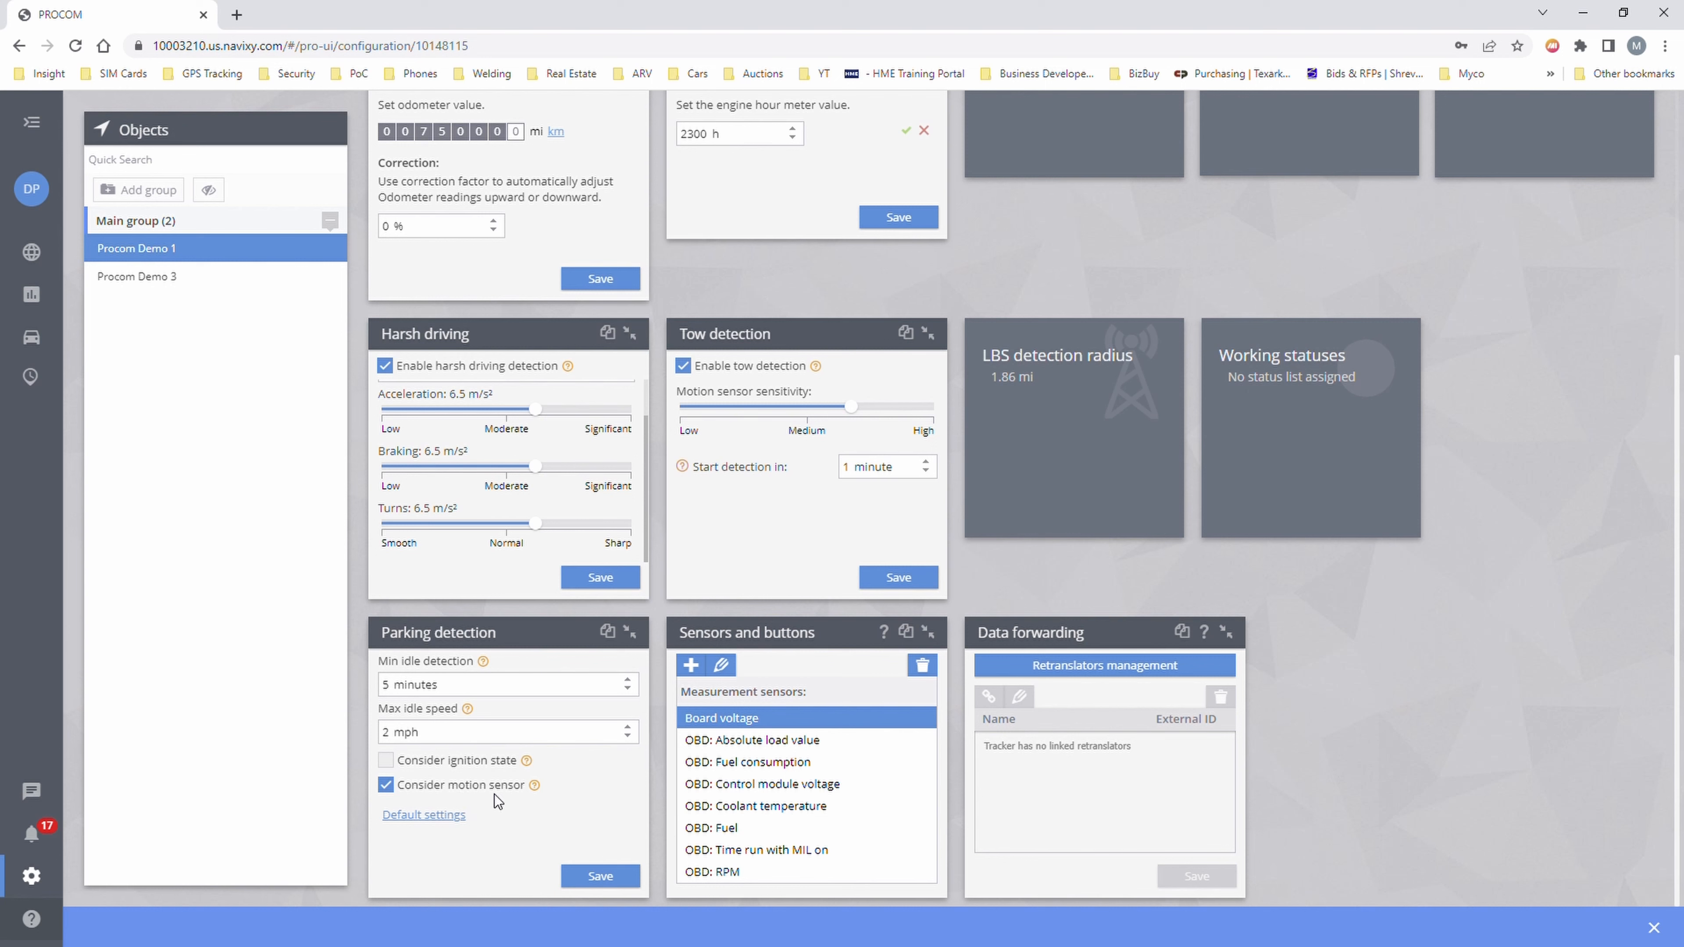
- Save parking detection (5 min idle, 2 mph) and collapse Sensors and buttons
click(600, 878)
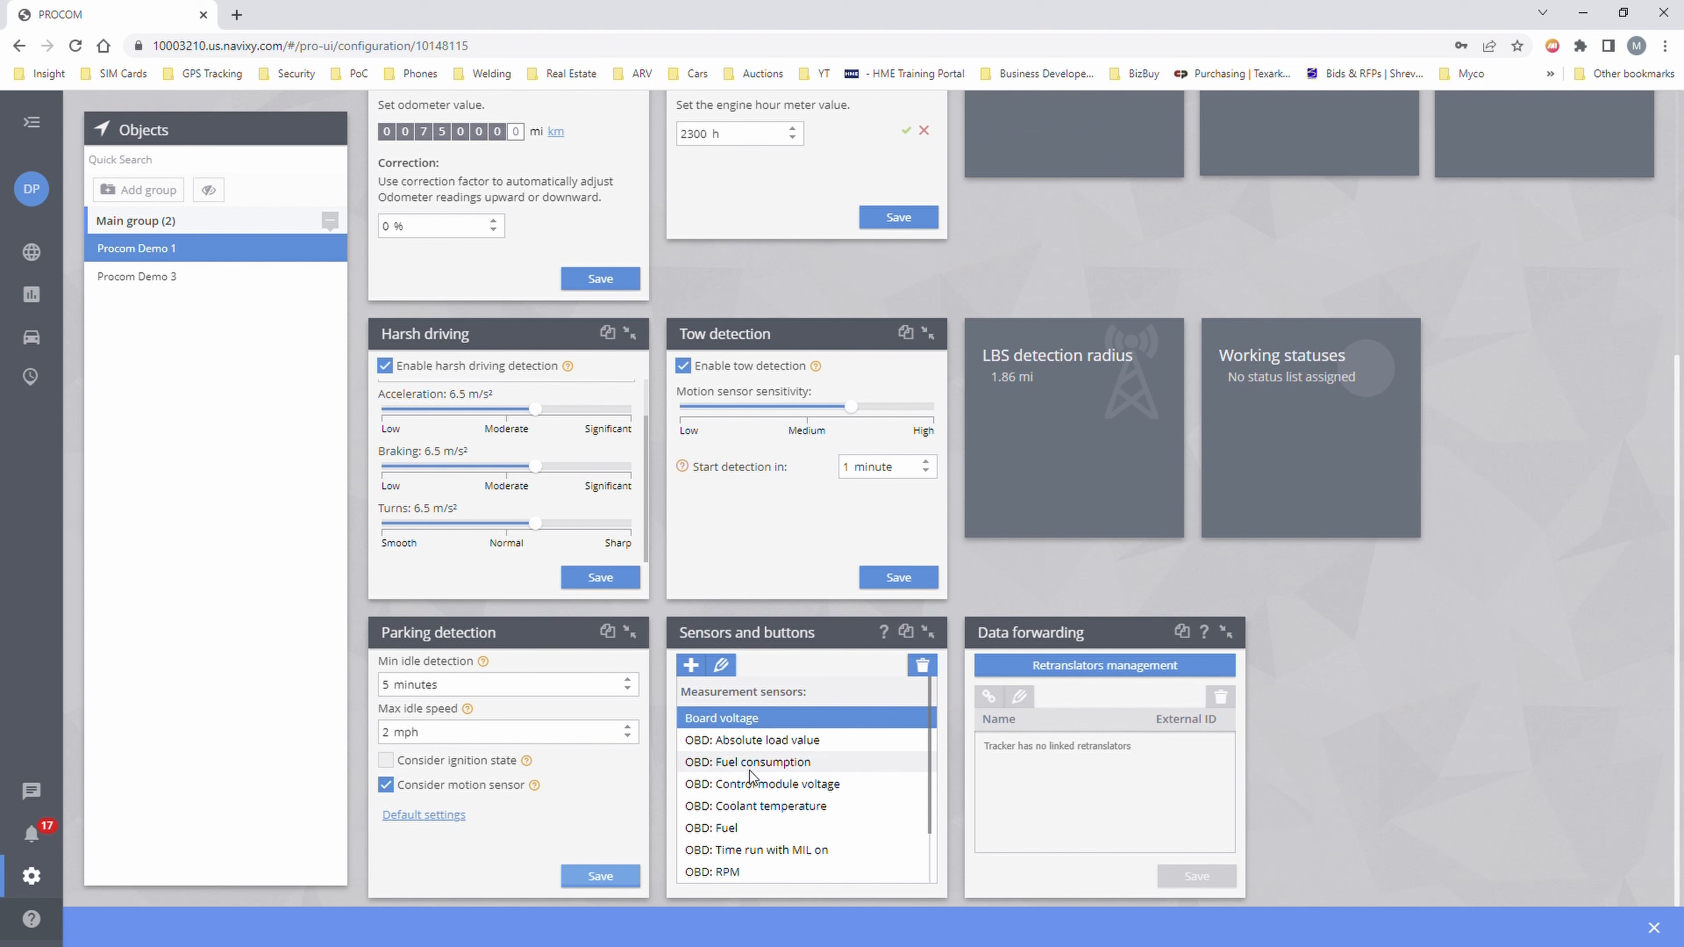
scroll(754, 783, down, 1)
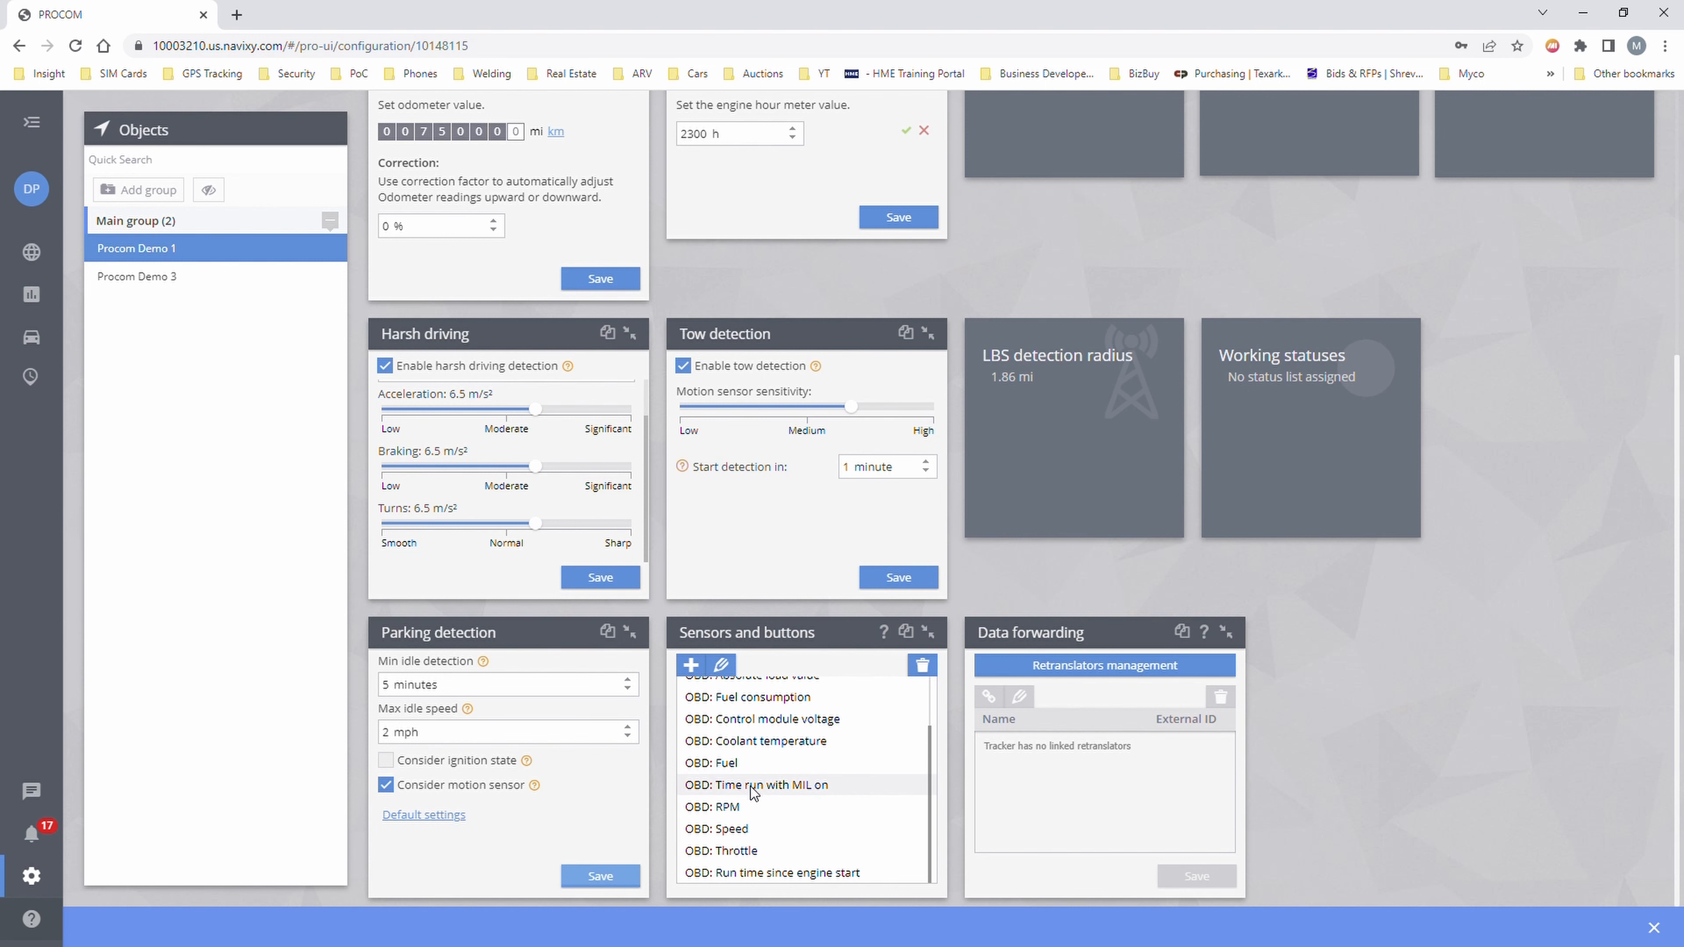
scroll(754, 799, up, 1)
scroll(754, 800, up, 3)
scroll(853, 814, down, 1)
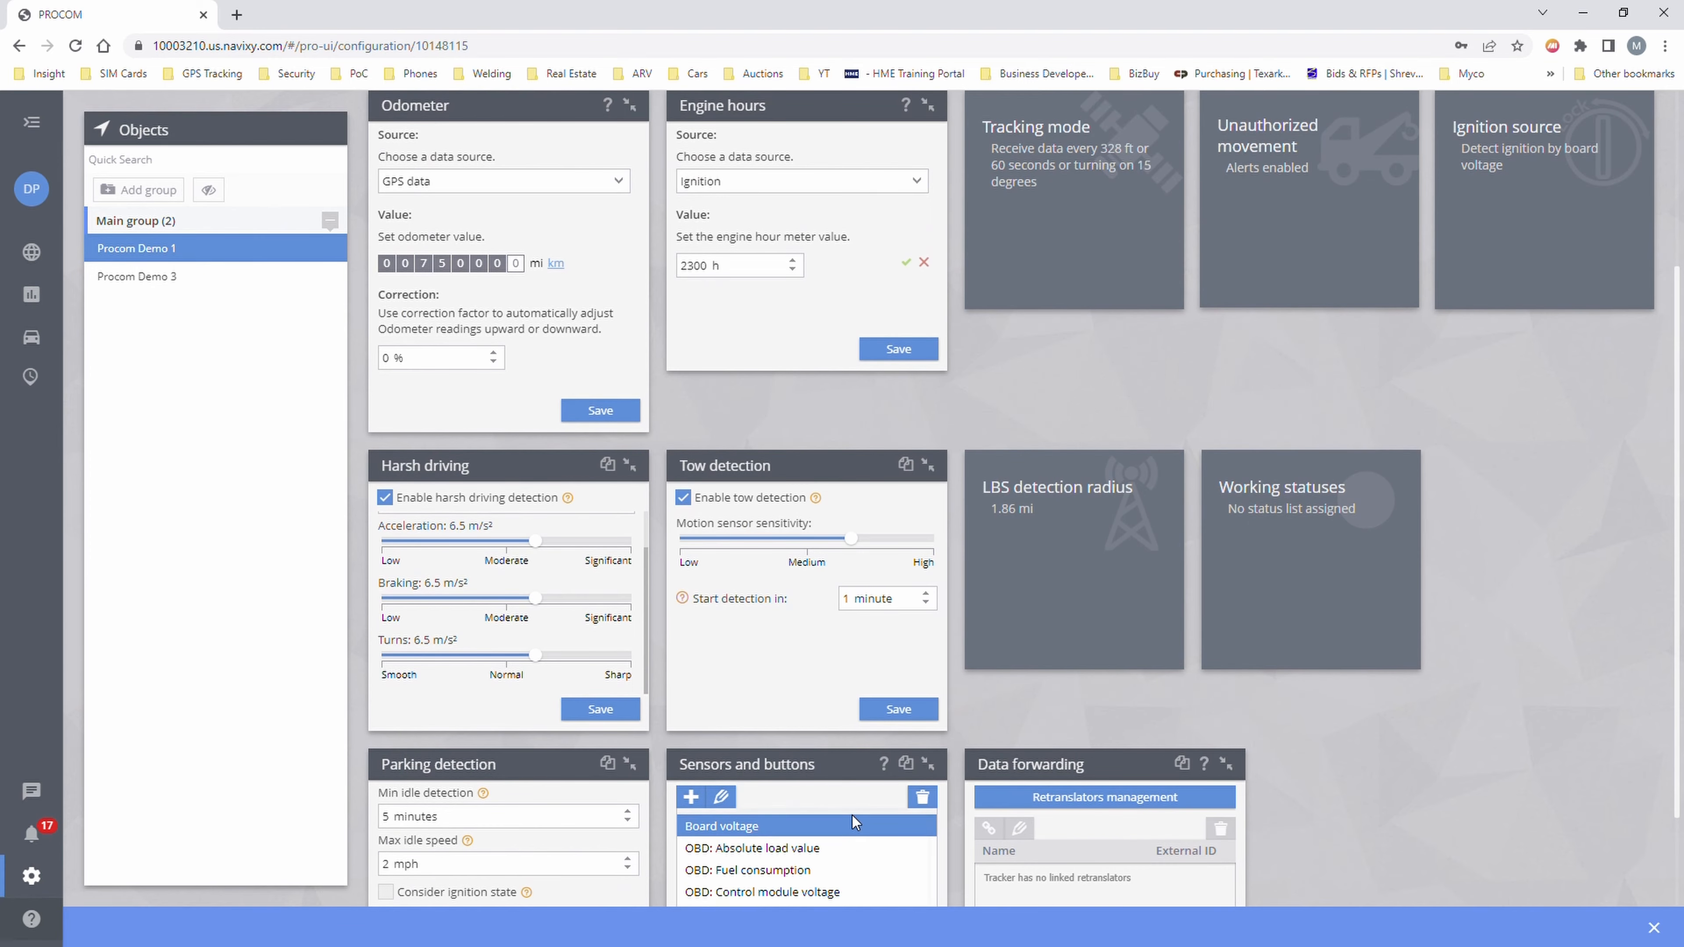
scroll(1005, 813, down, 2)
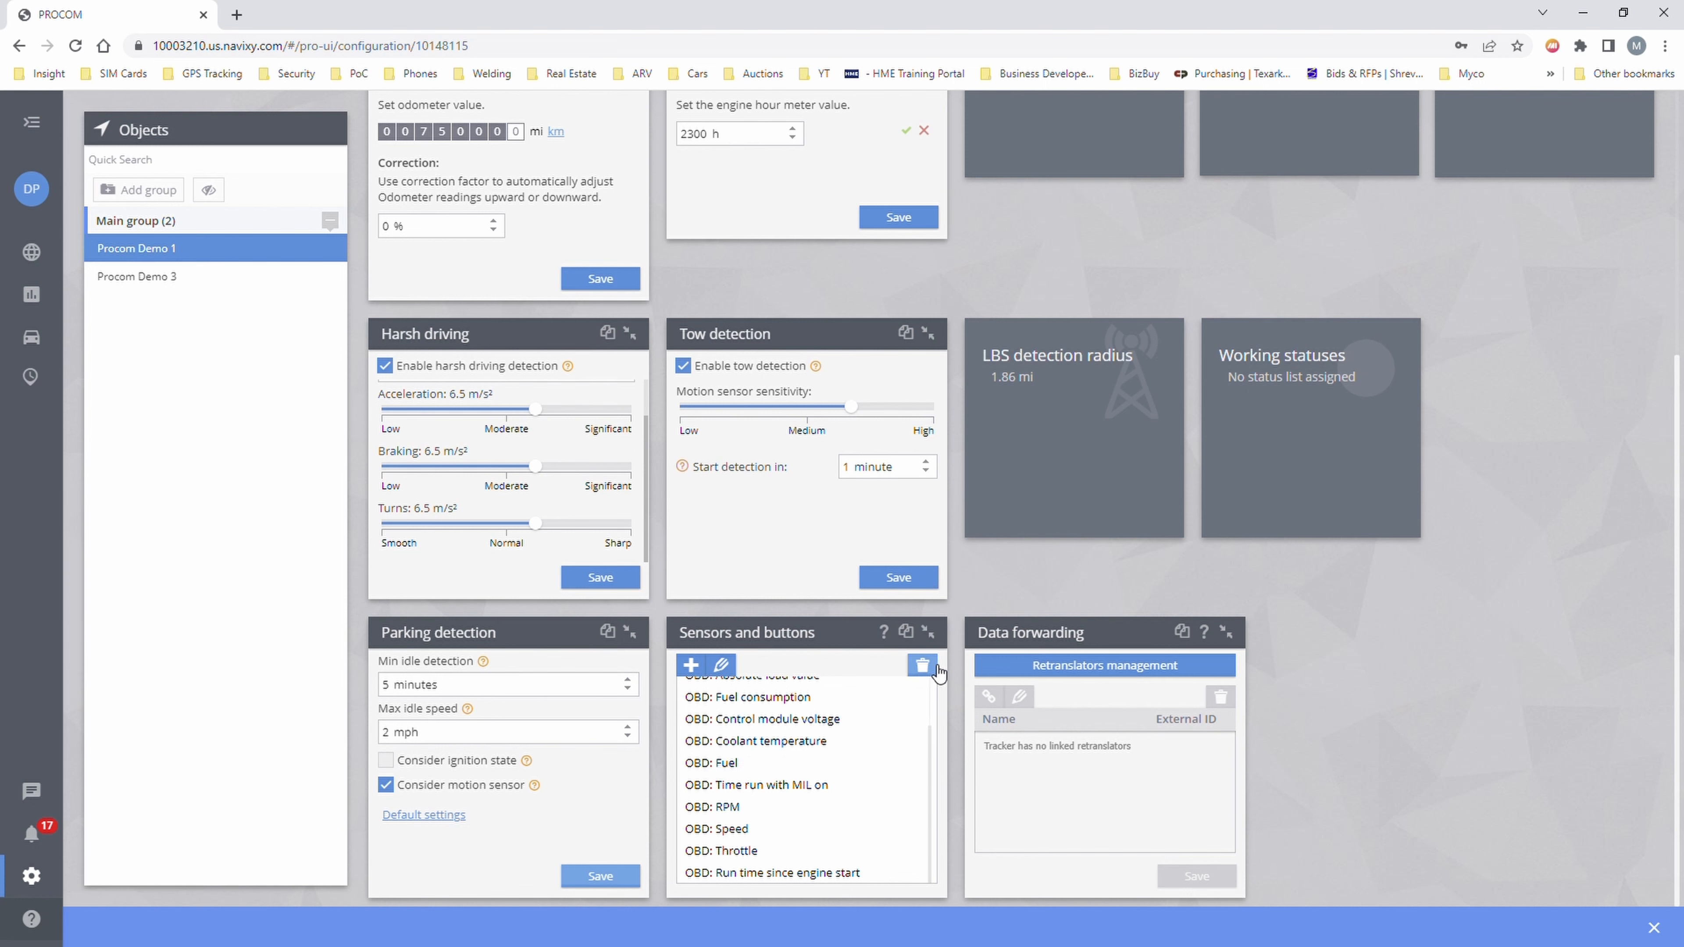
click(929, 630)
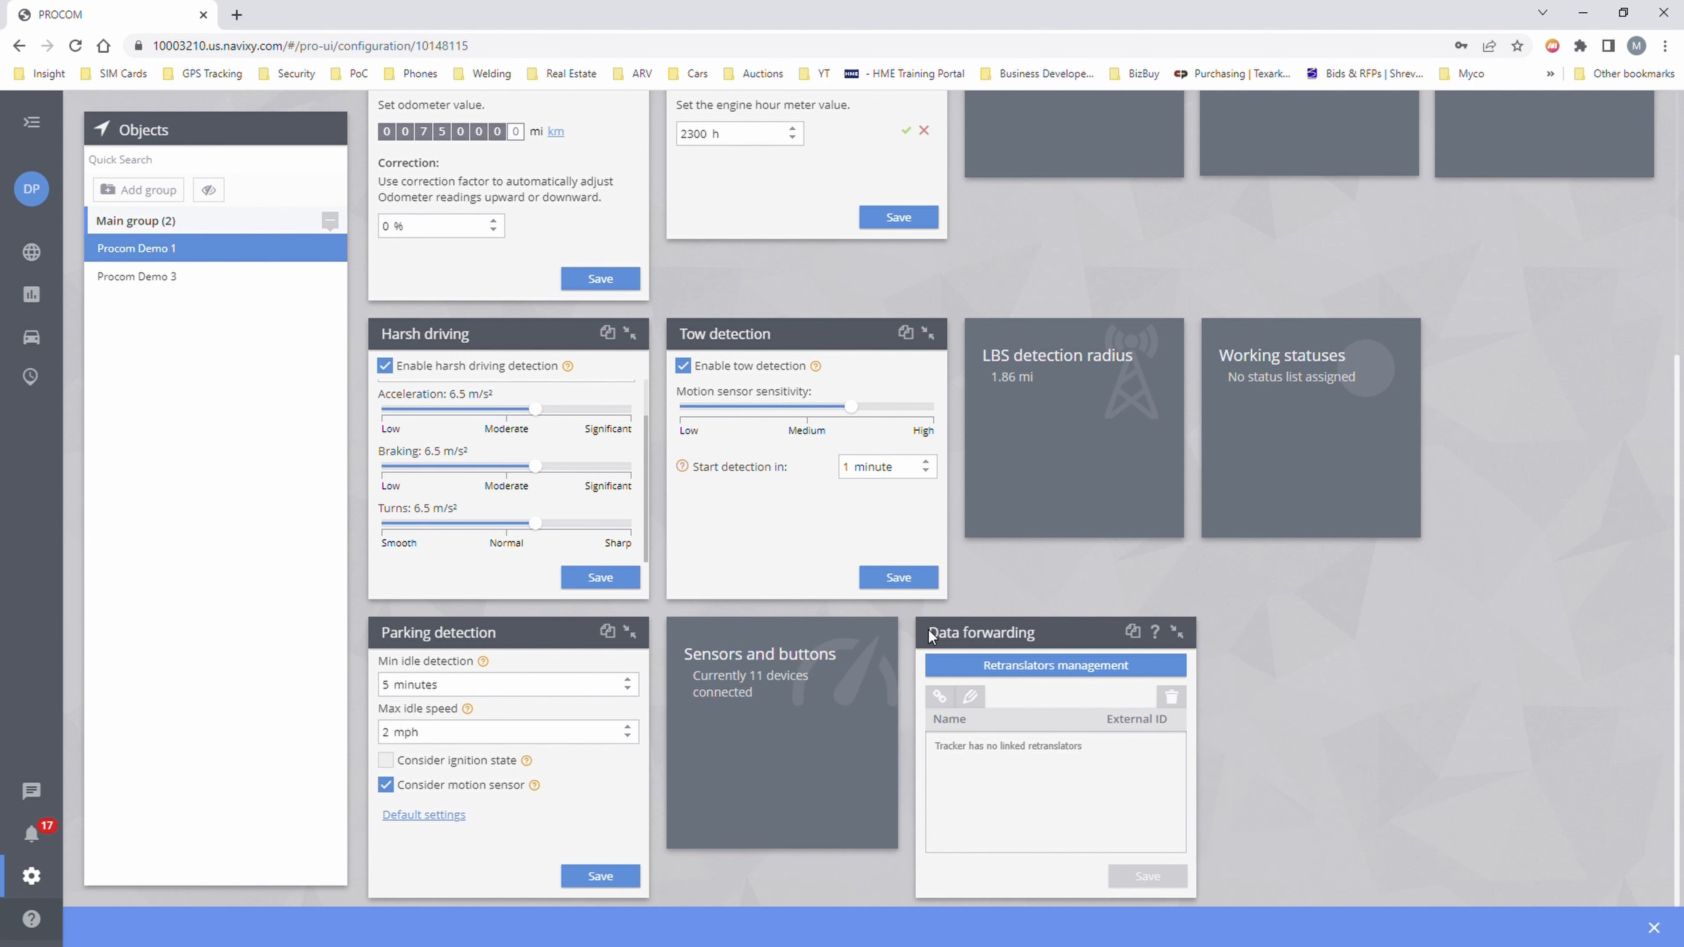
- Collapse Data forwarding and look over the object label, group and tags settings
click(1164, 633)
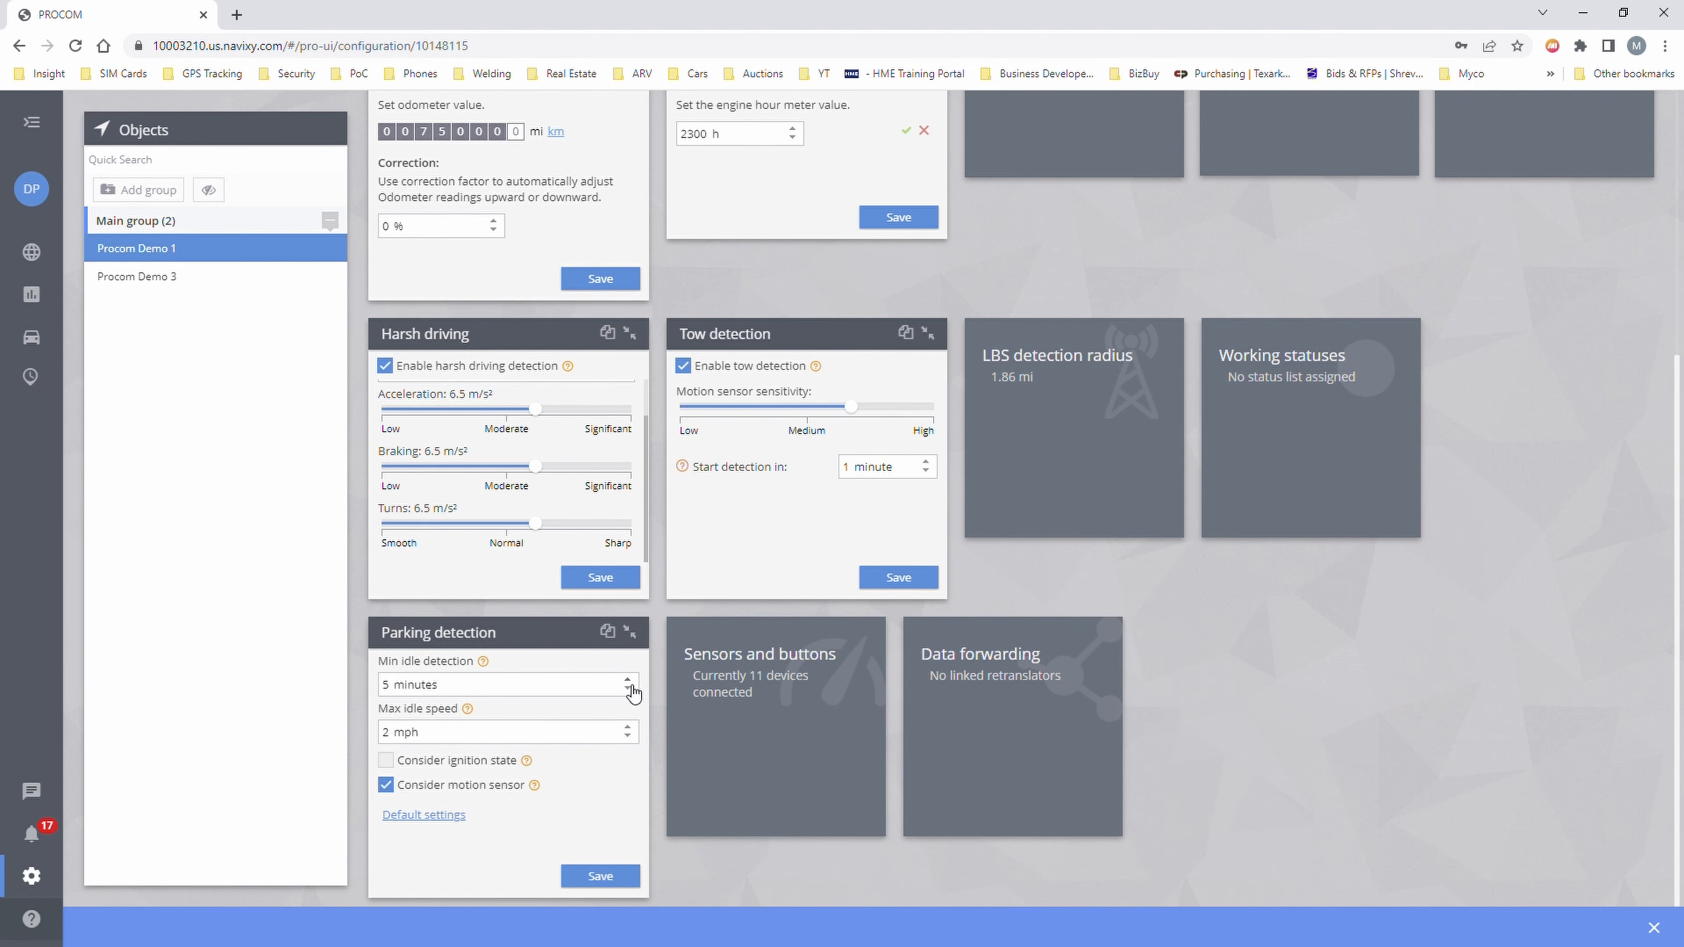
scroll(548, 718, up, 5)
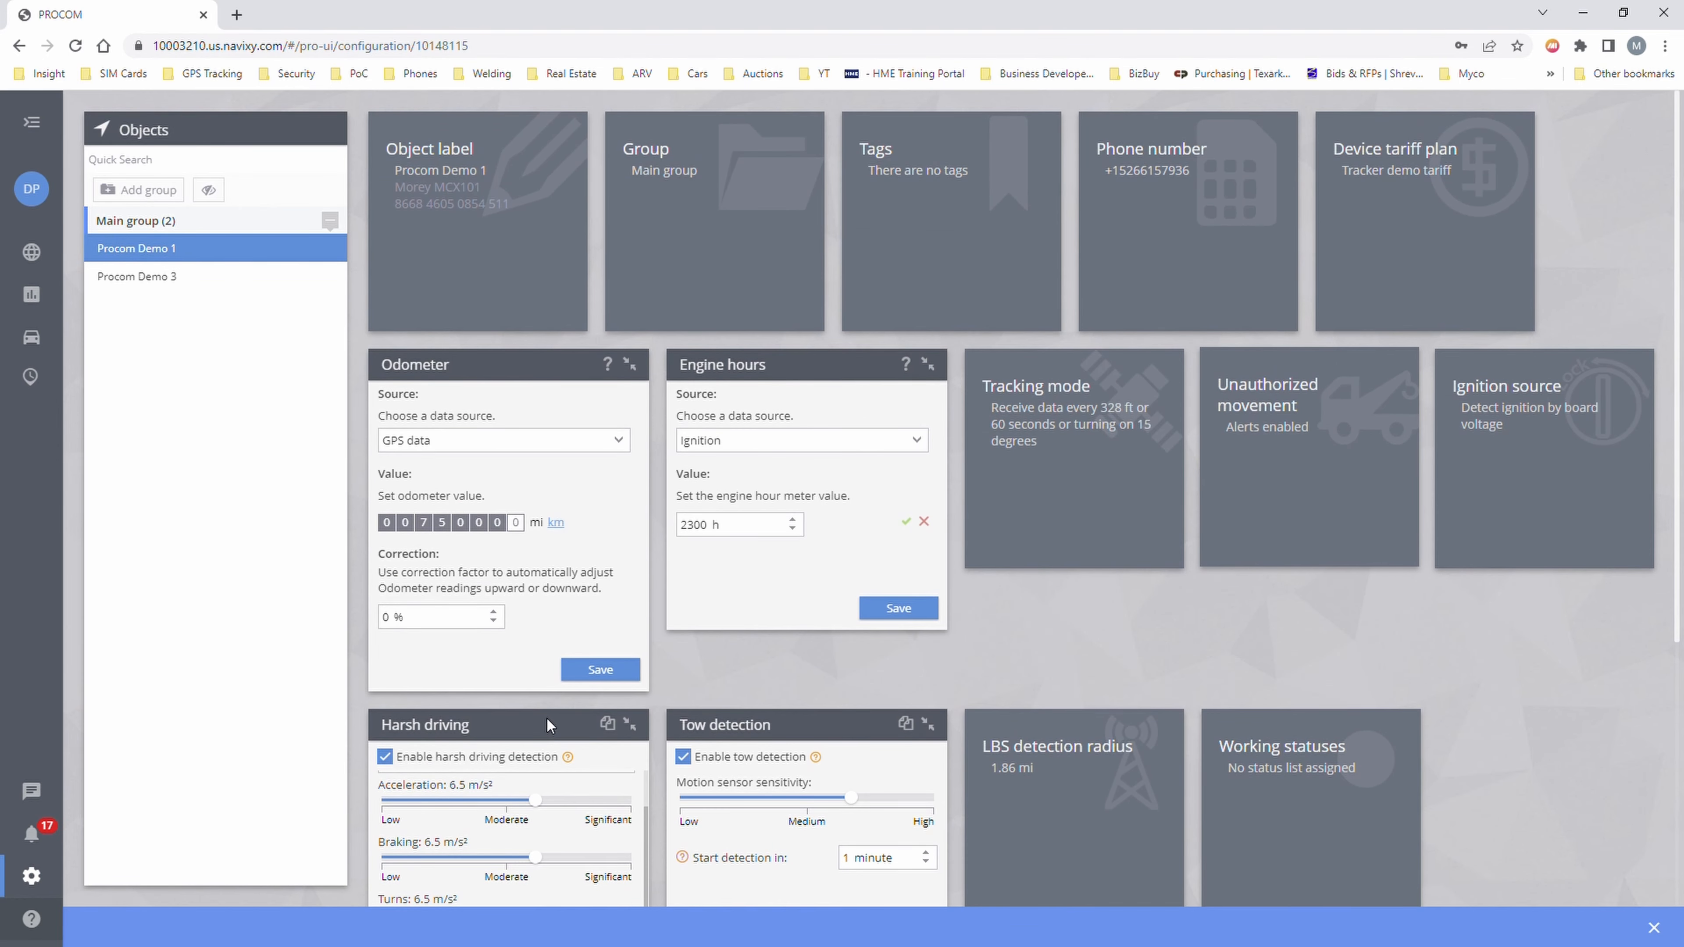
click(502, 262)
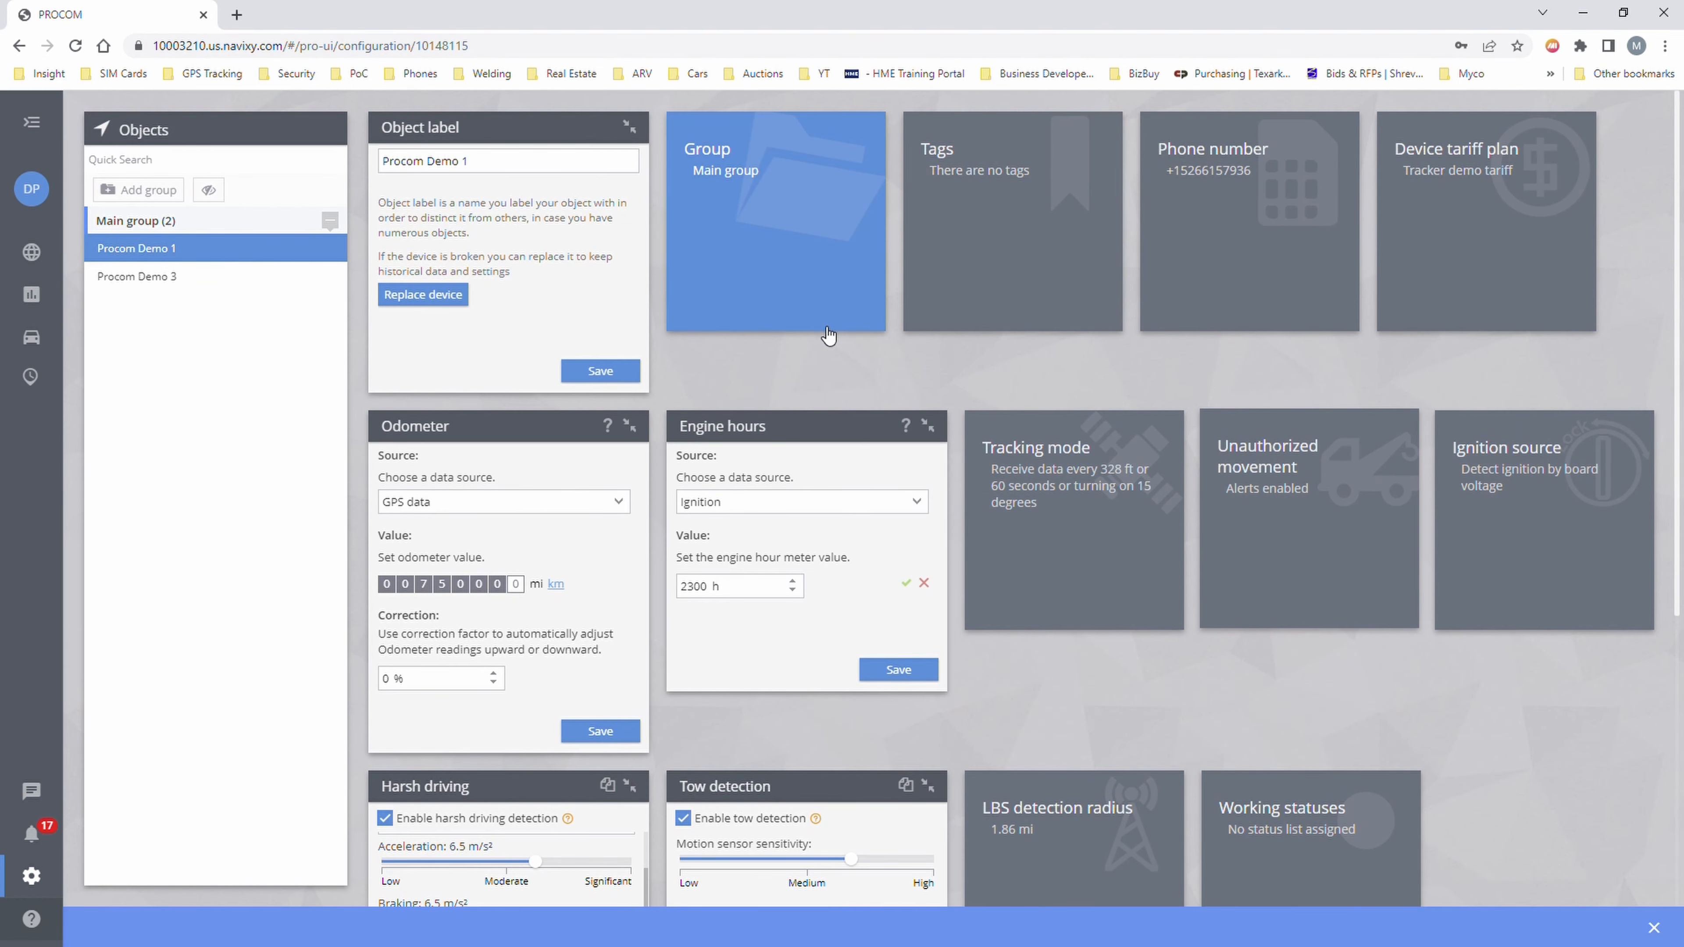
click(828, 336)
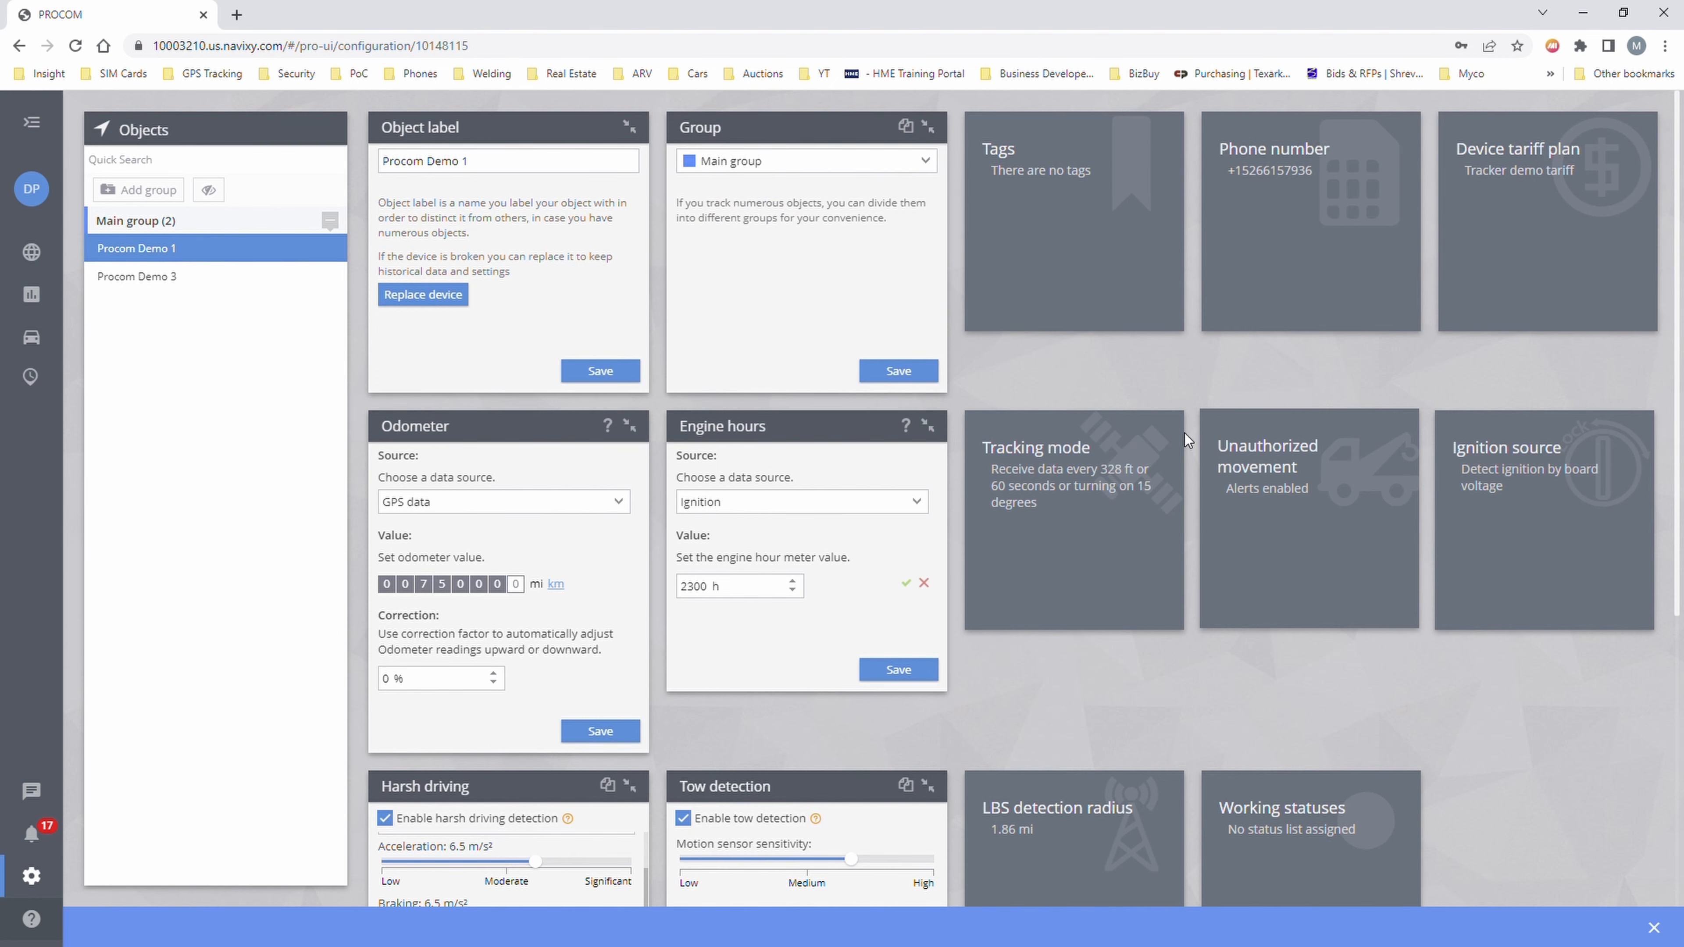
click(1097, 359)
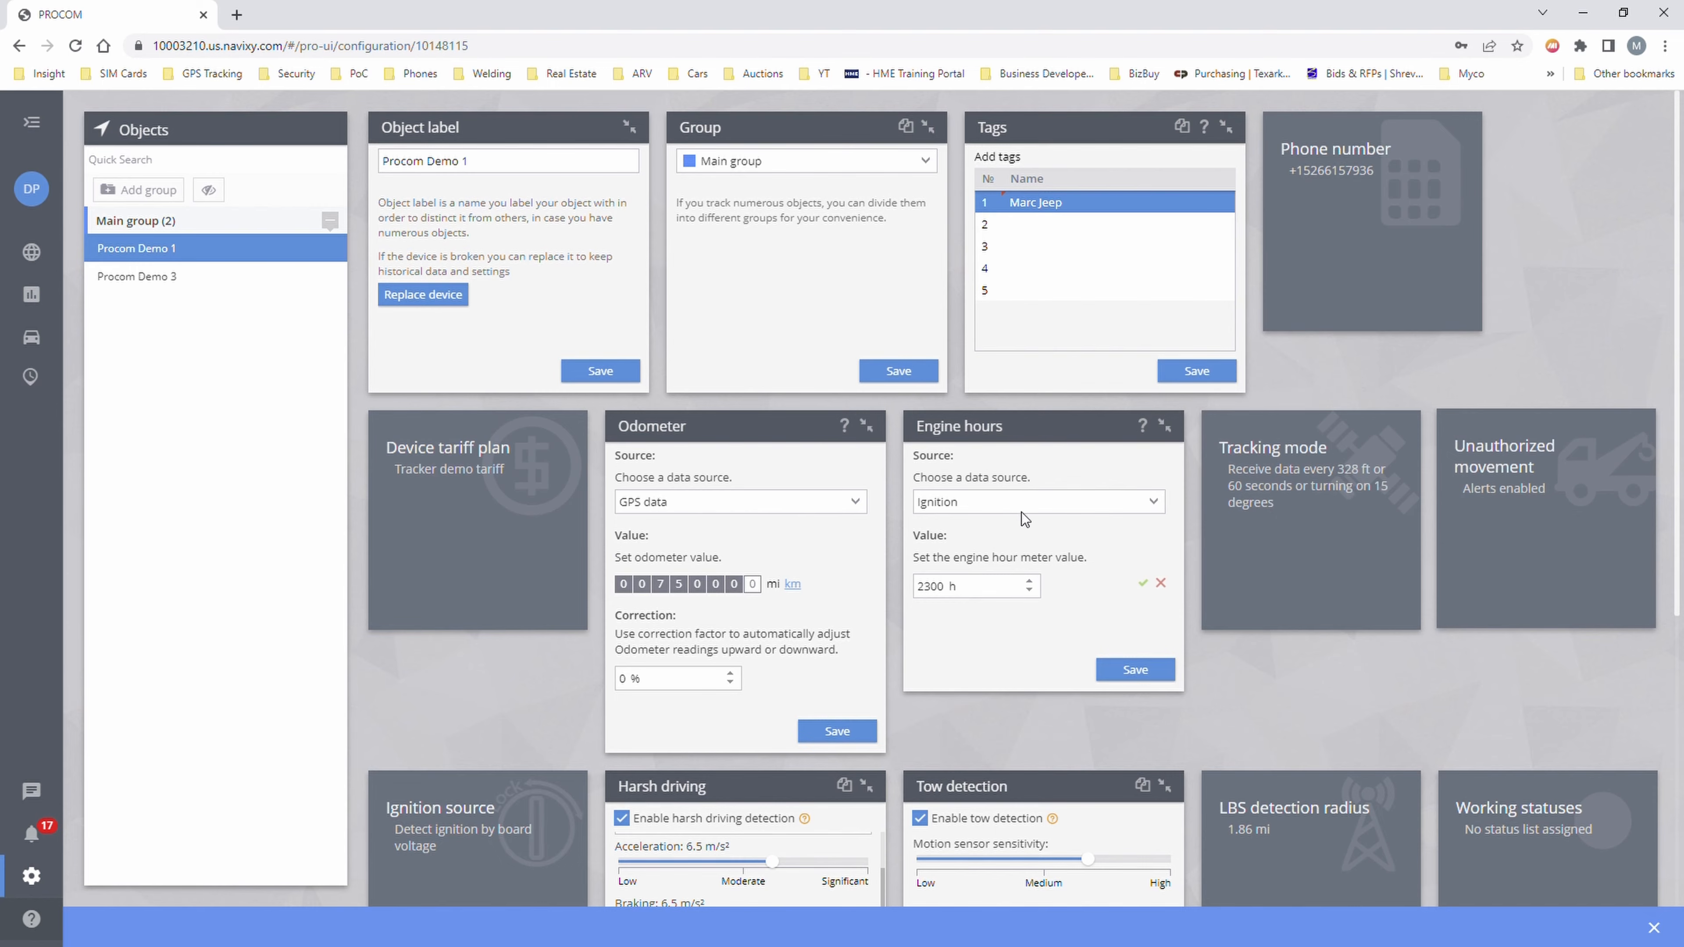
scroll(992, 542, down, 3)
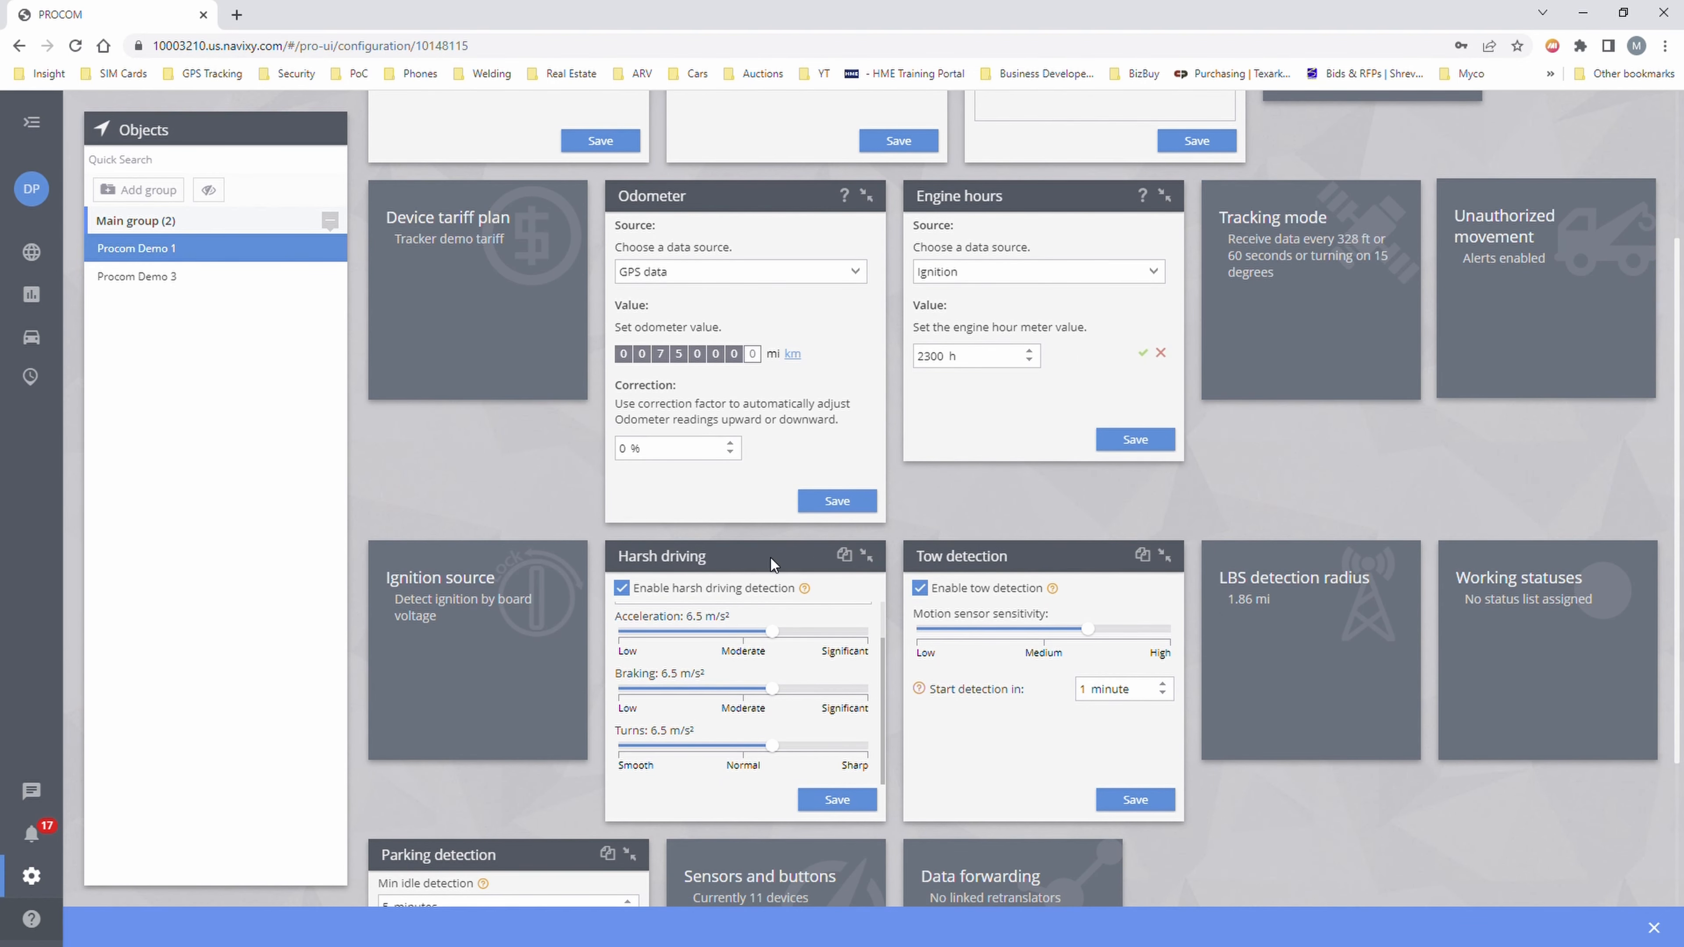
- Review Unauthorized movement and Ignition source, then save the parking detection settings again
click(1541, 355)
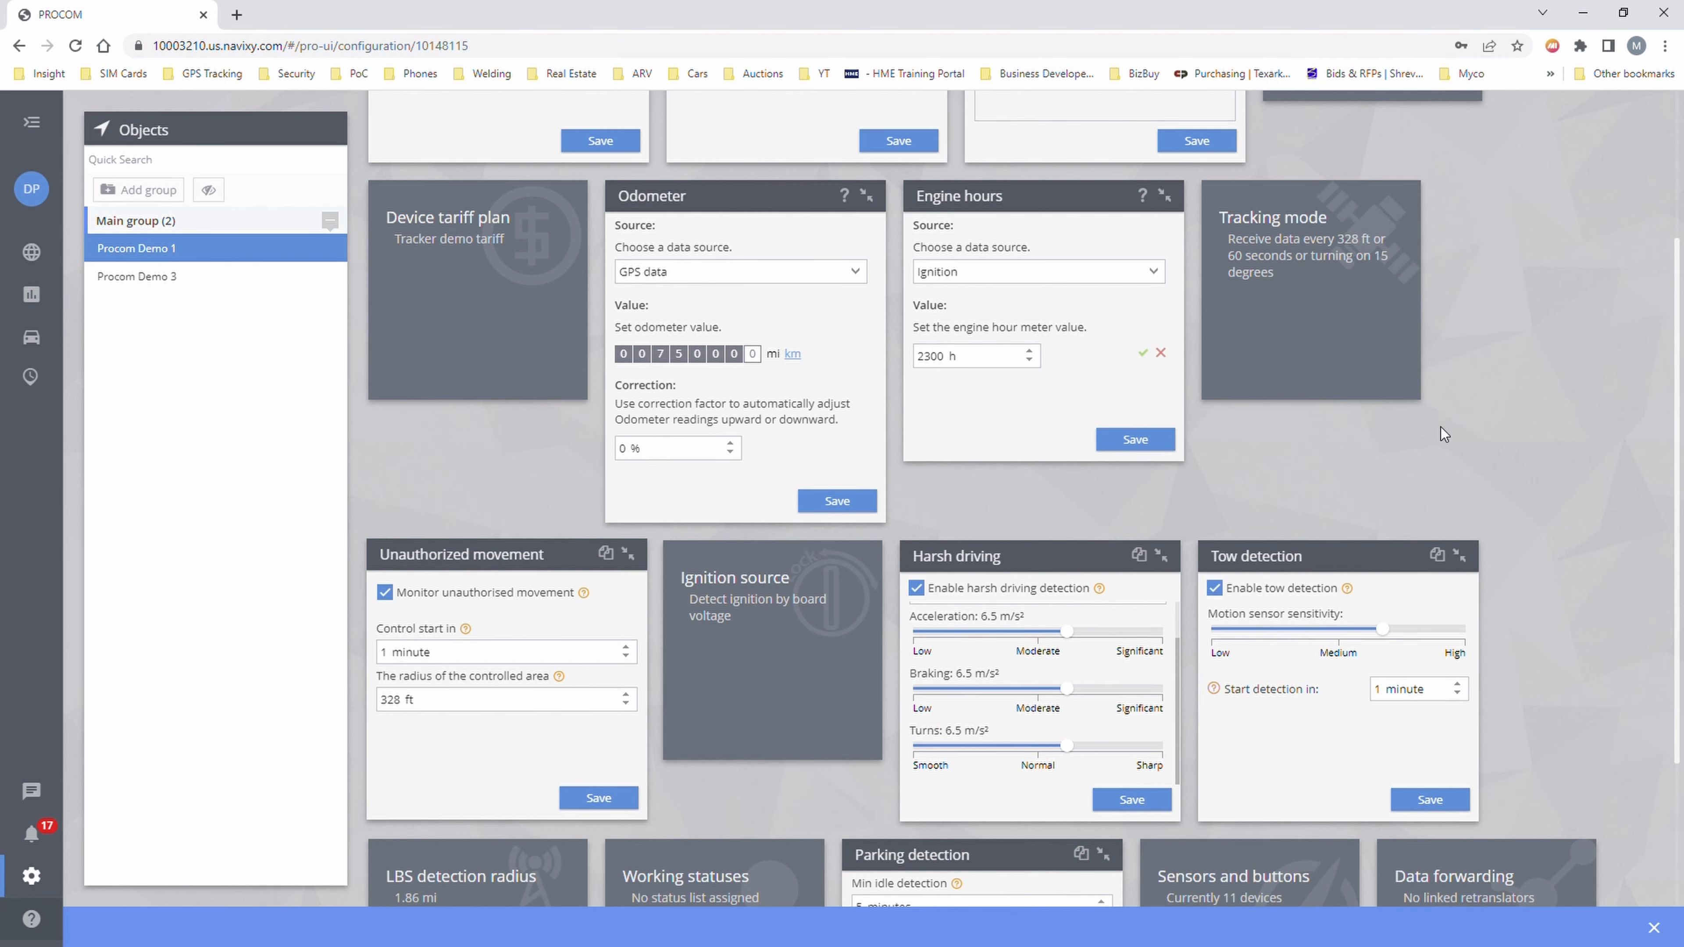
scroll(551, 600, down, 3)
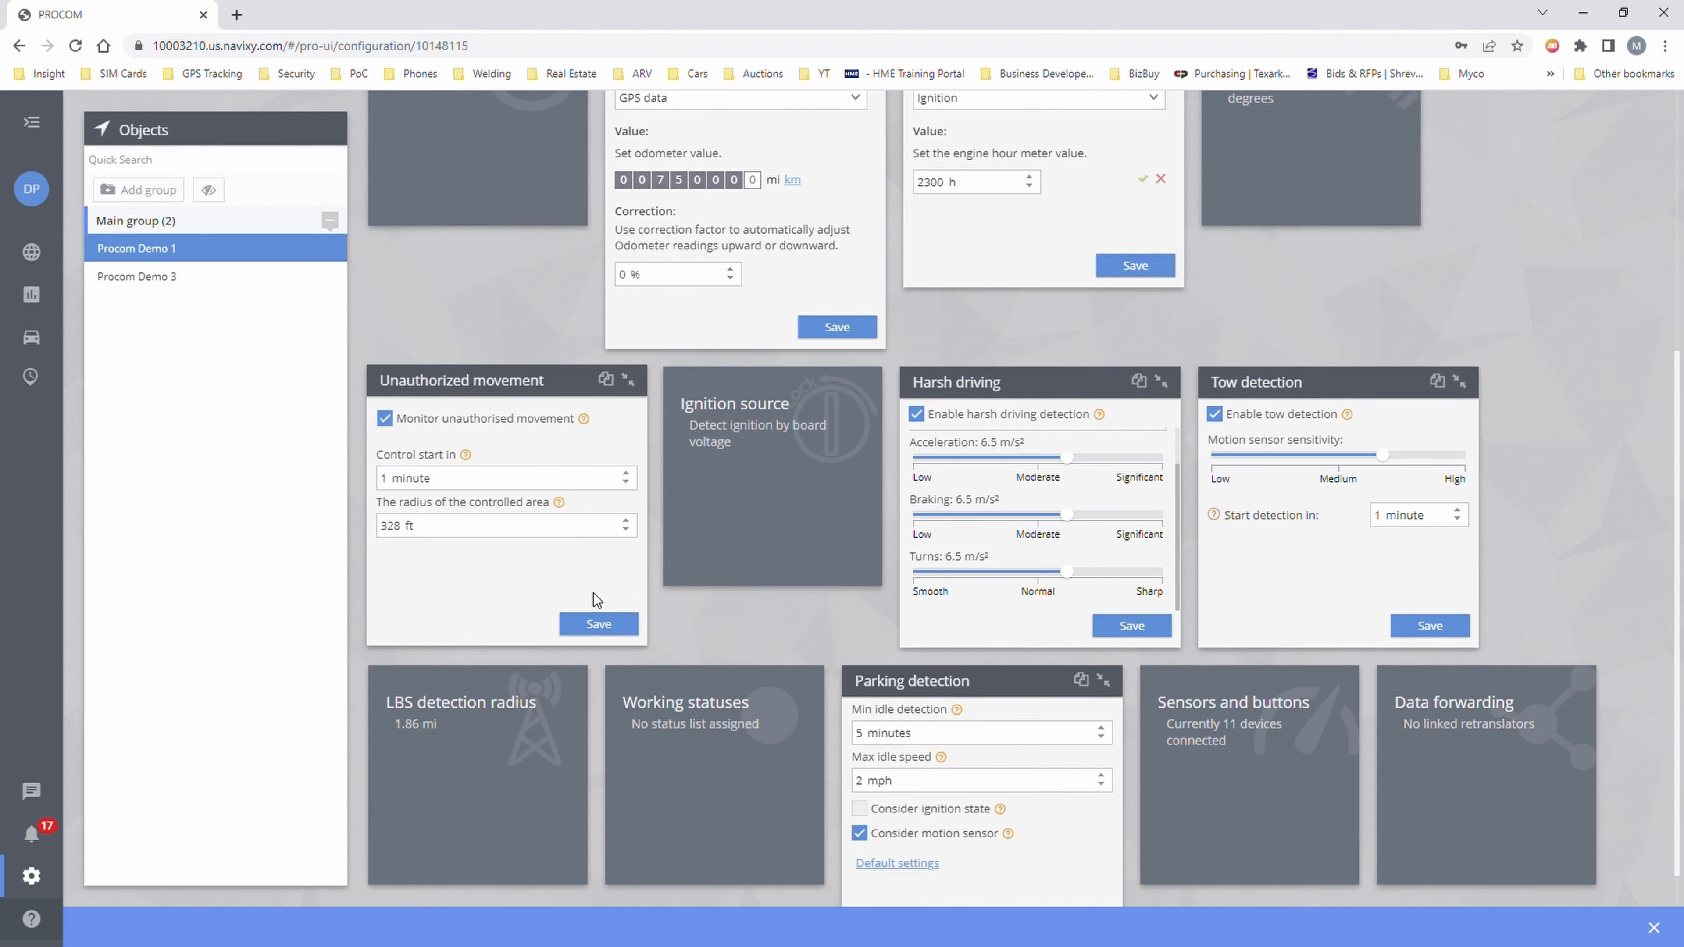
click(733, 524)
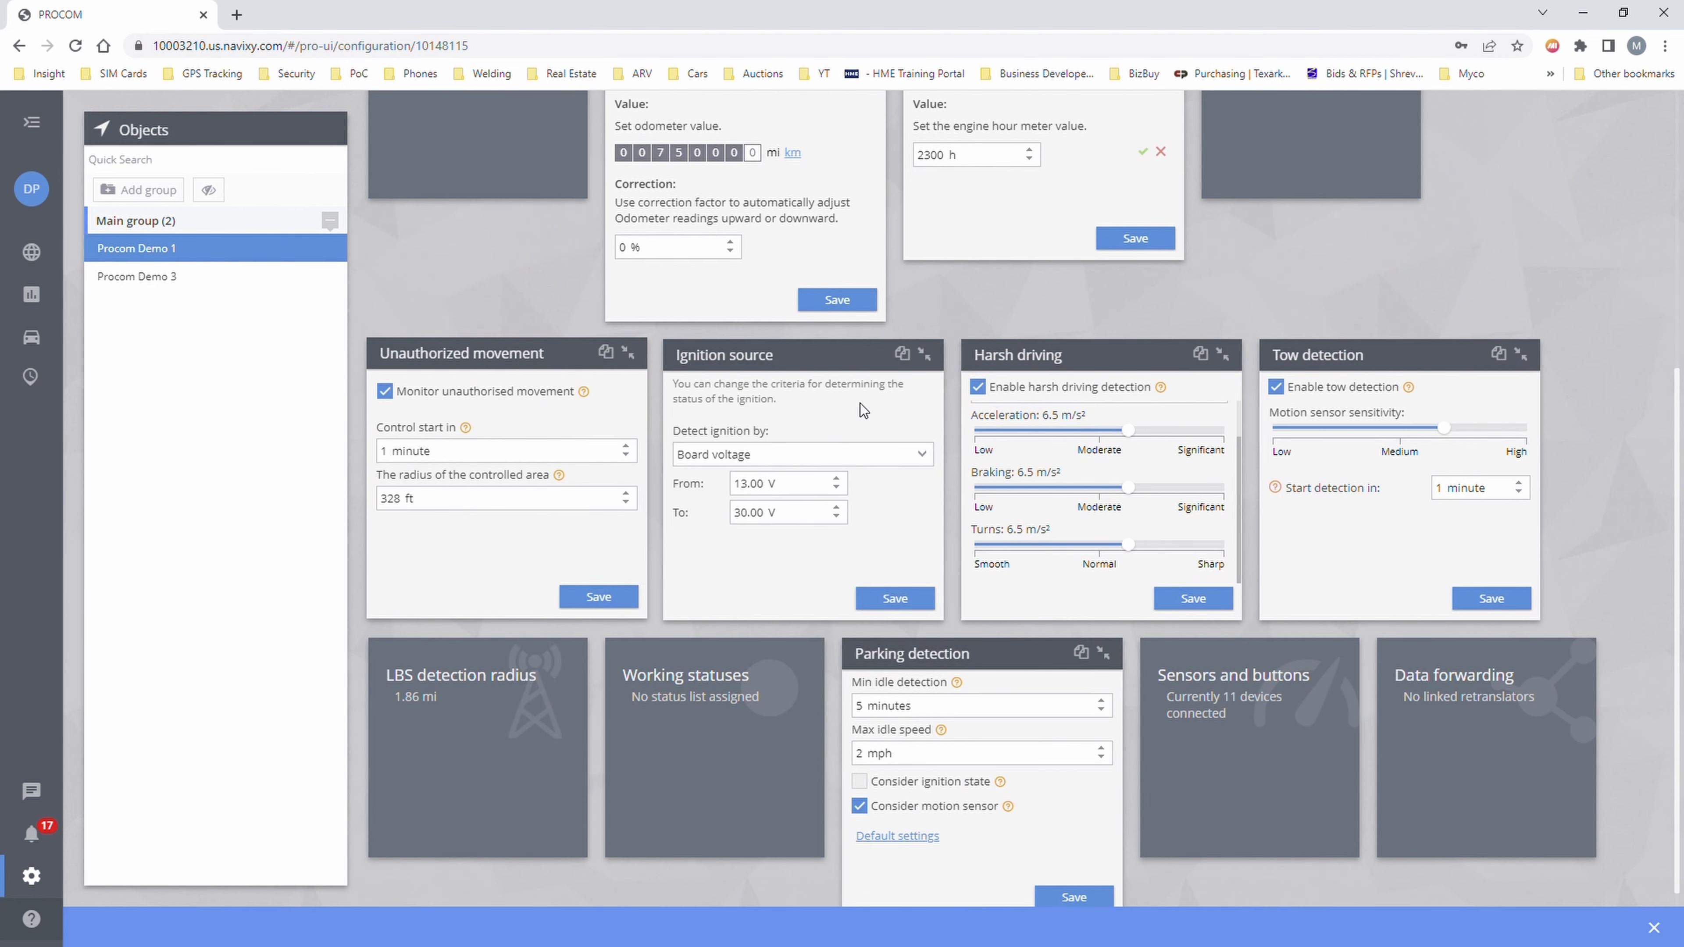
click(924, 354)
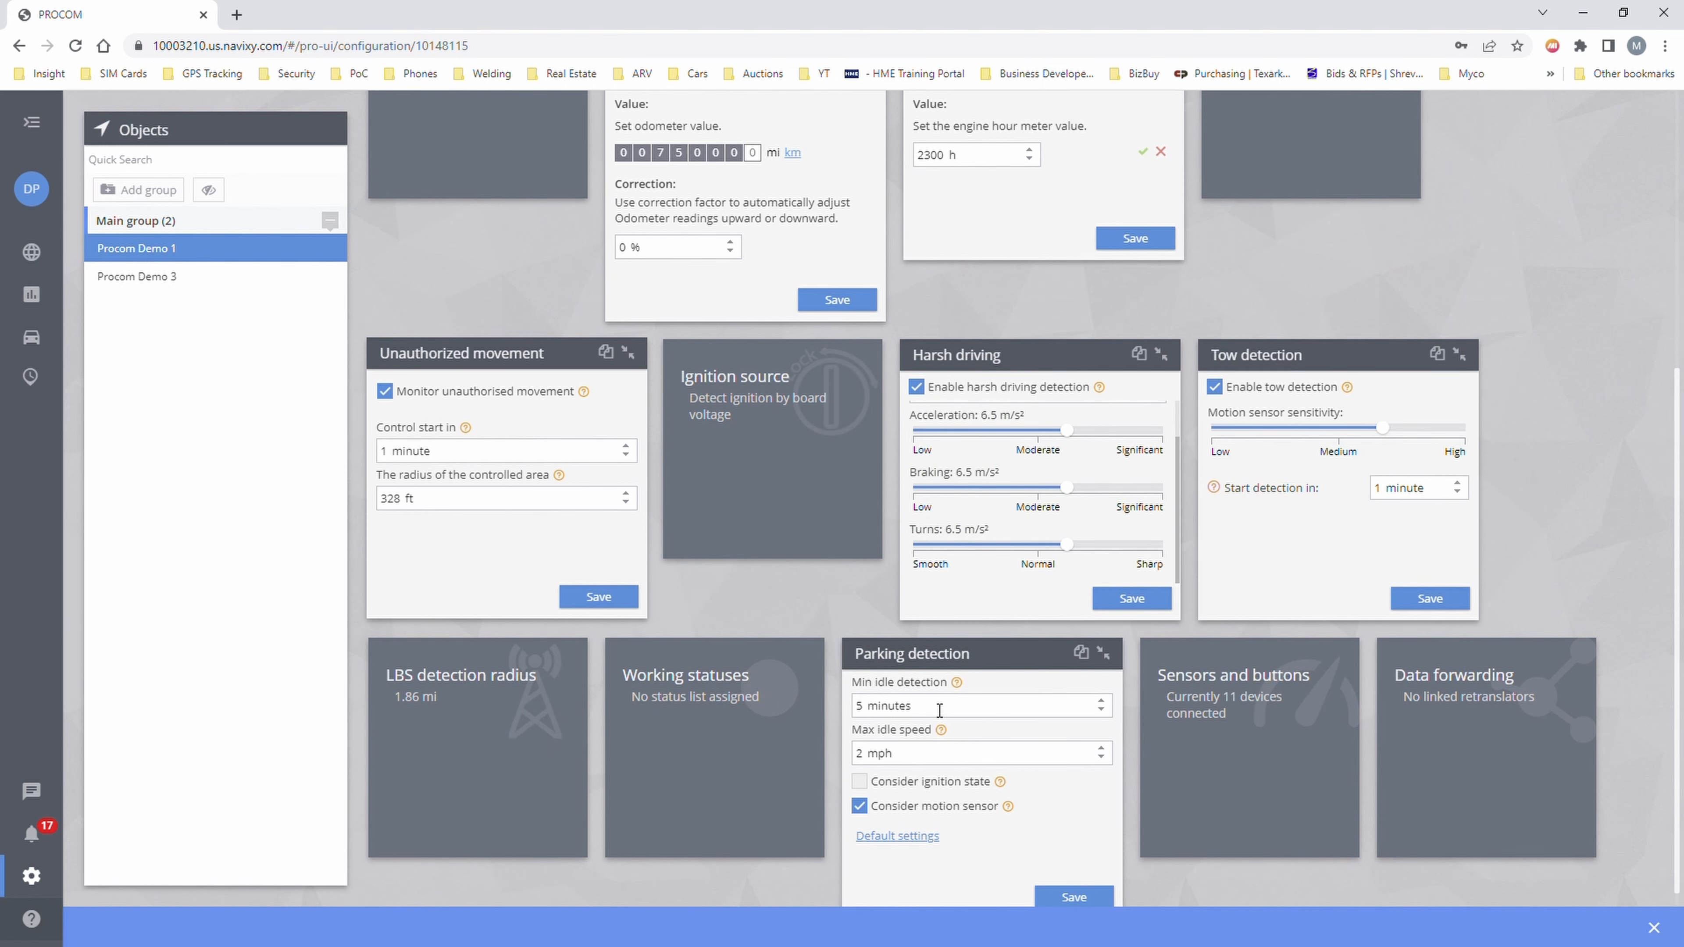
click(1087, 882)
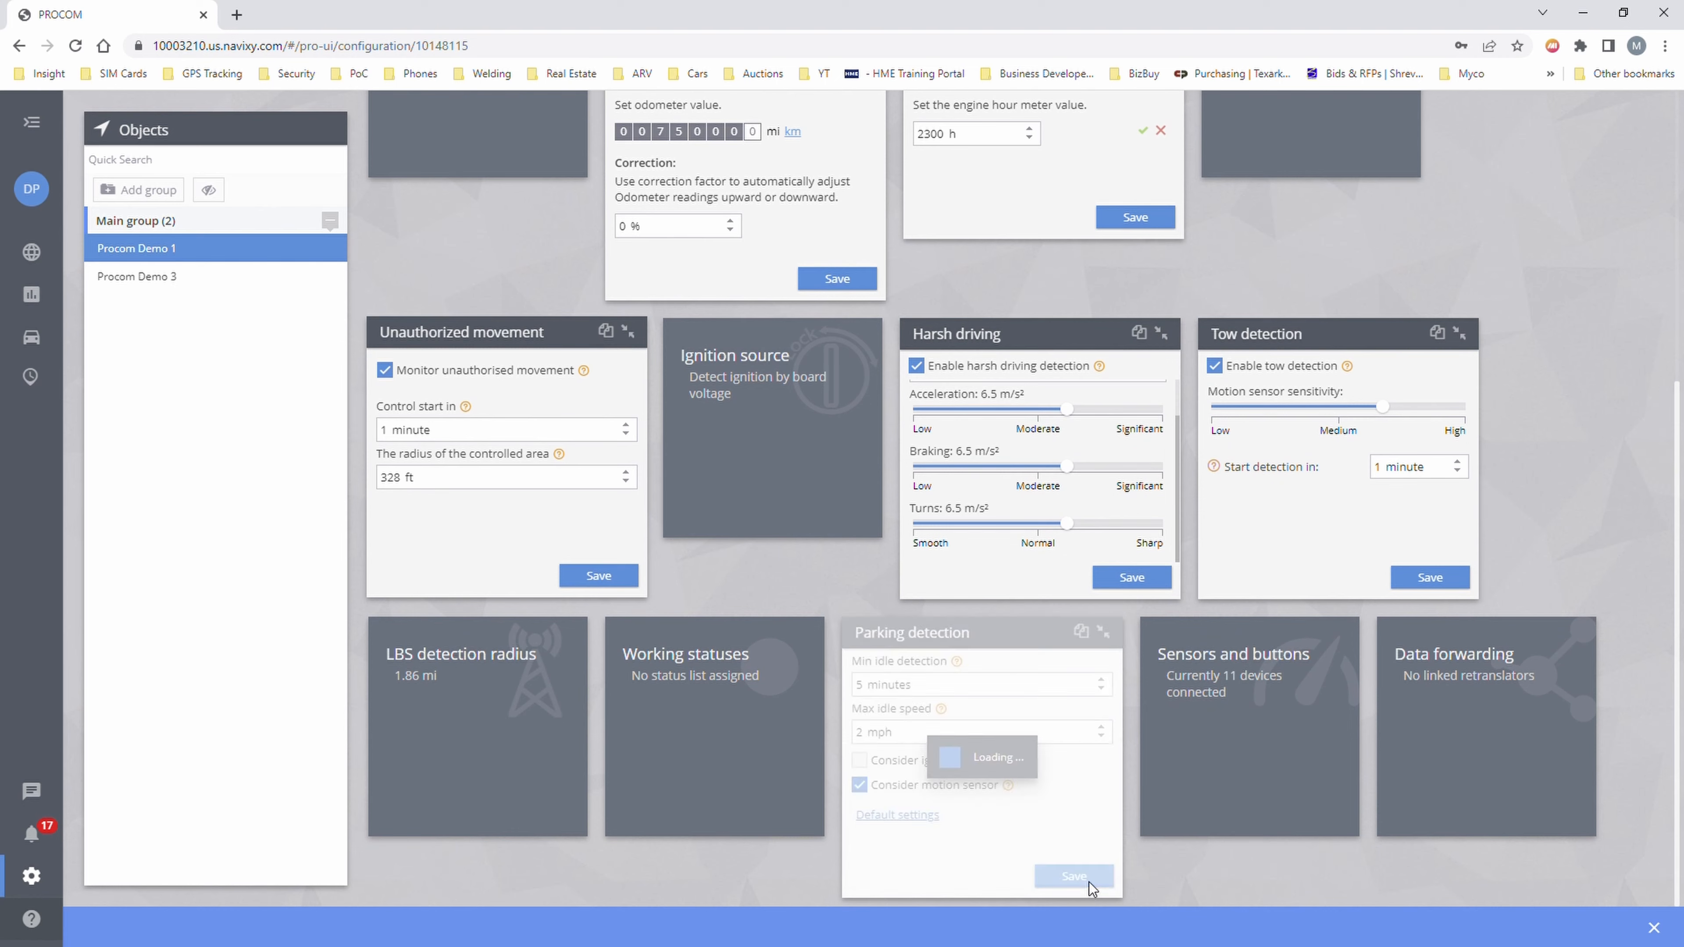
click(159, 256)
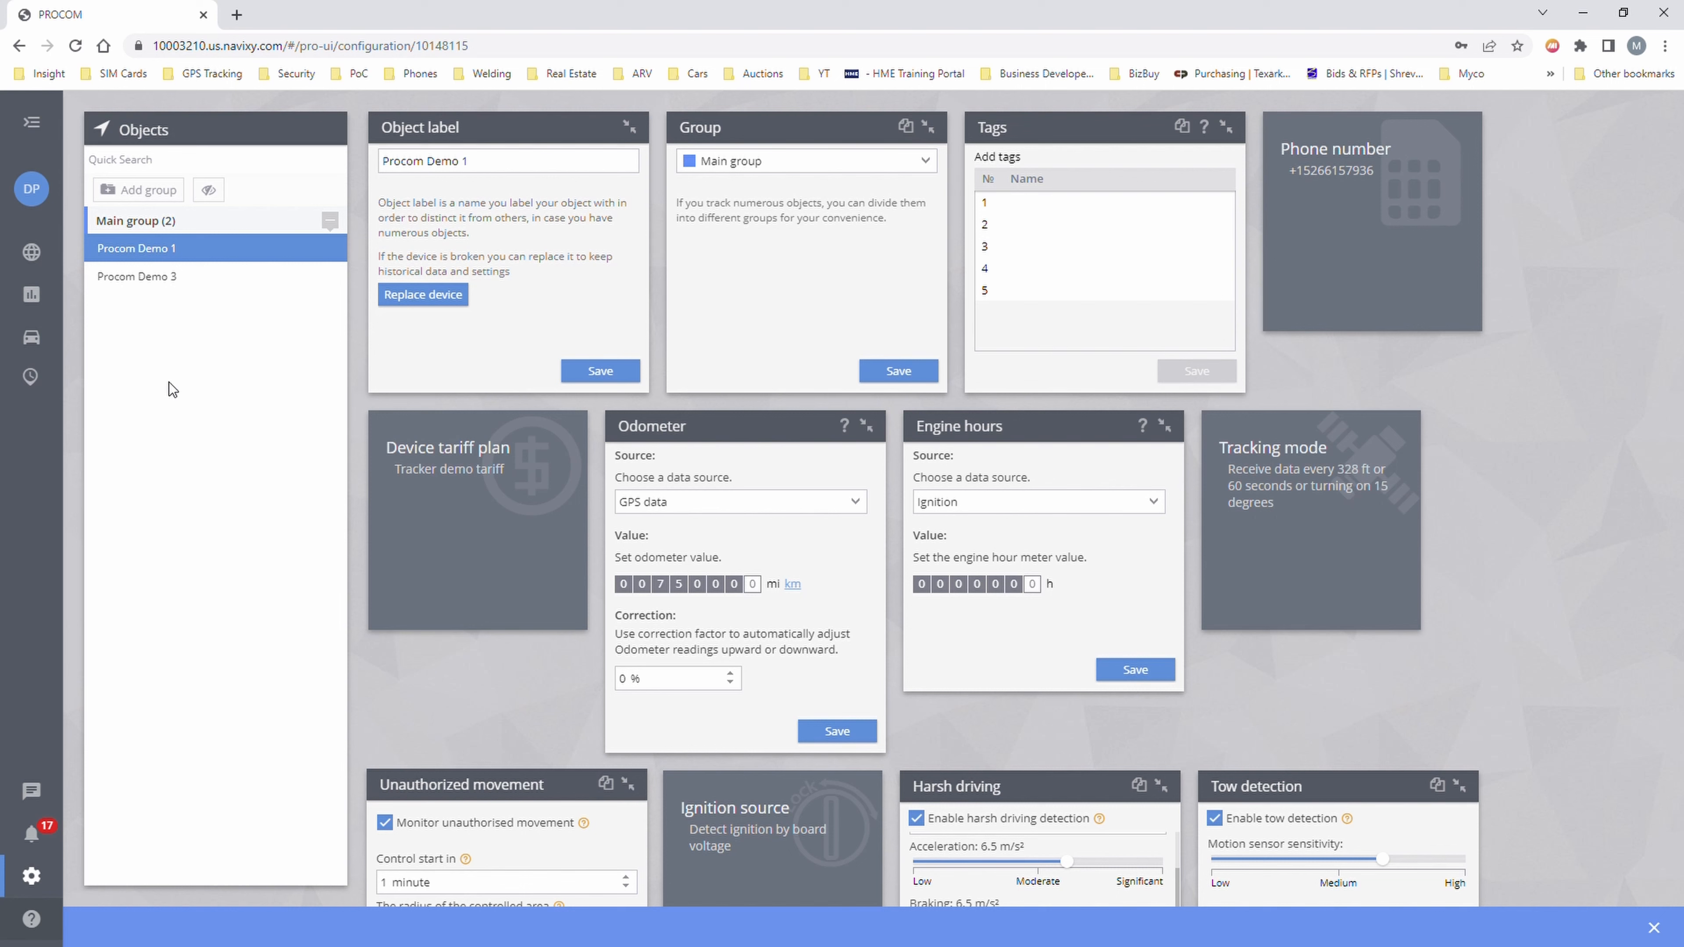
- Select Procom Demo 3, view the live tracker map, then go to the Reports list
click(141, 276)
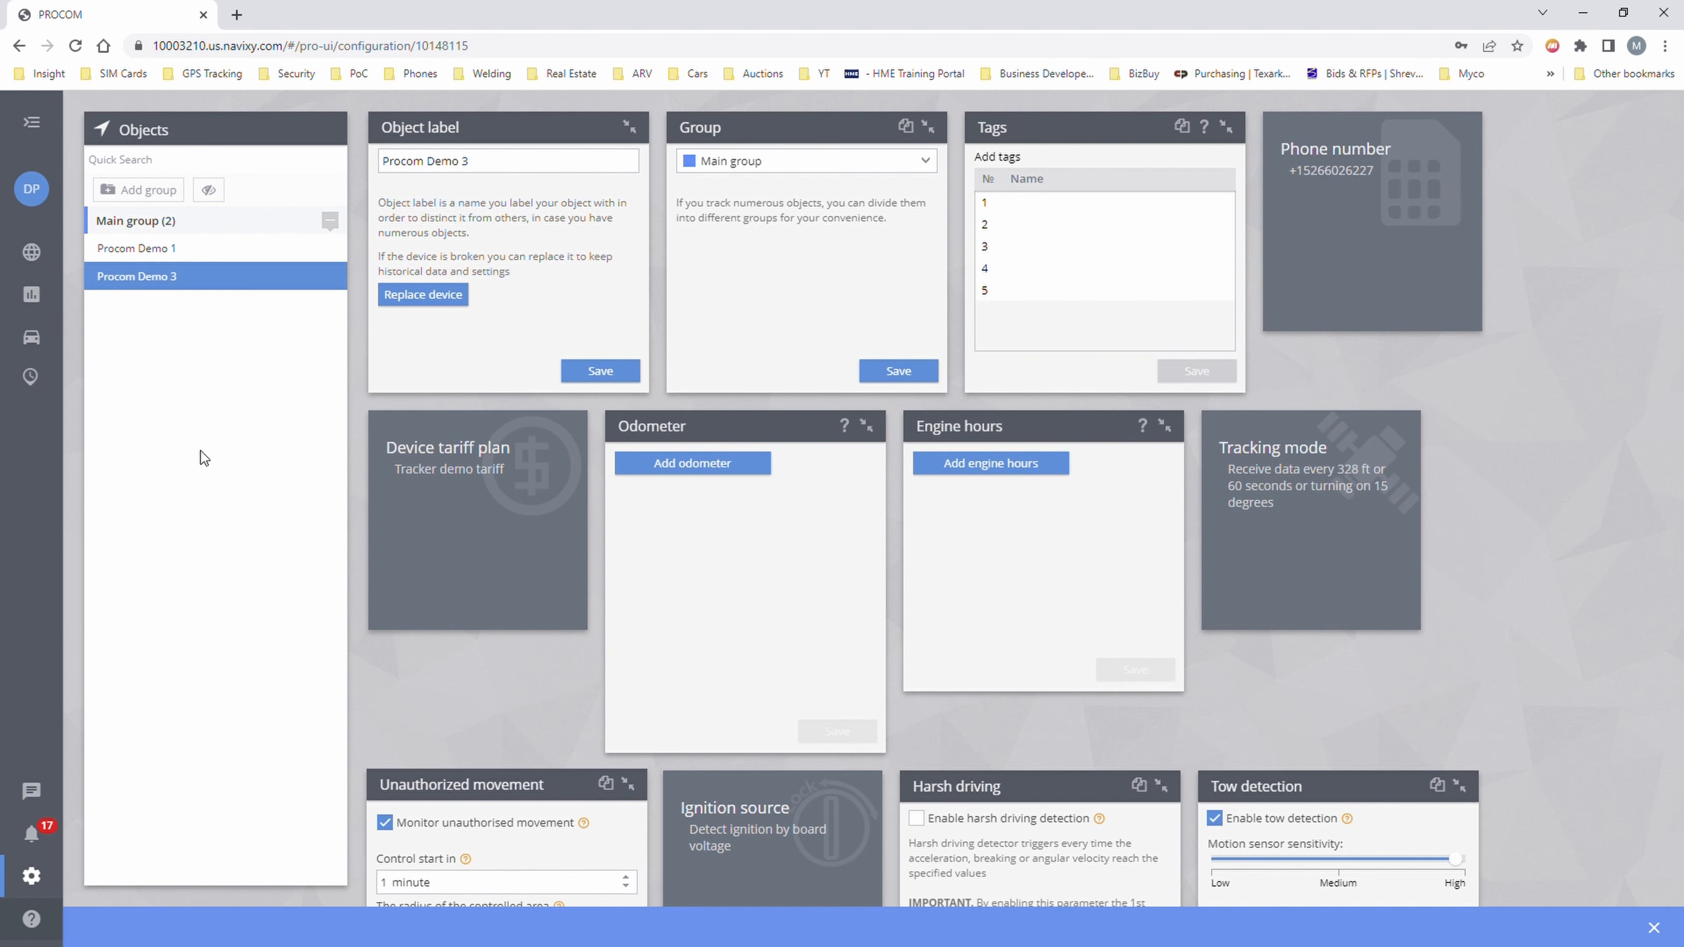
click(106, 252)
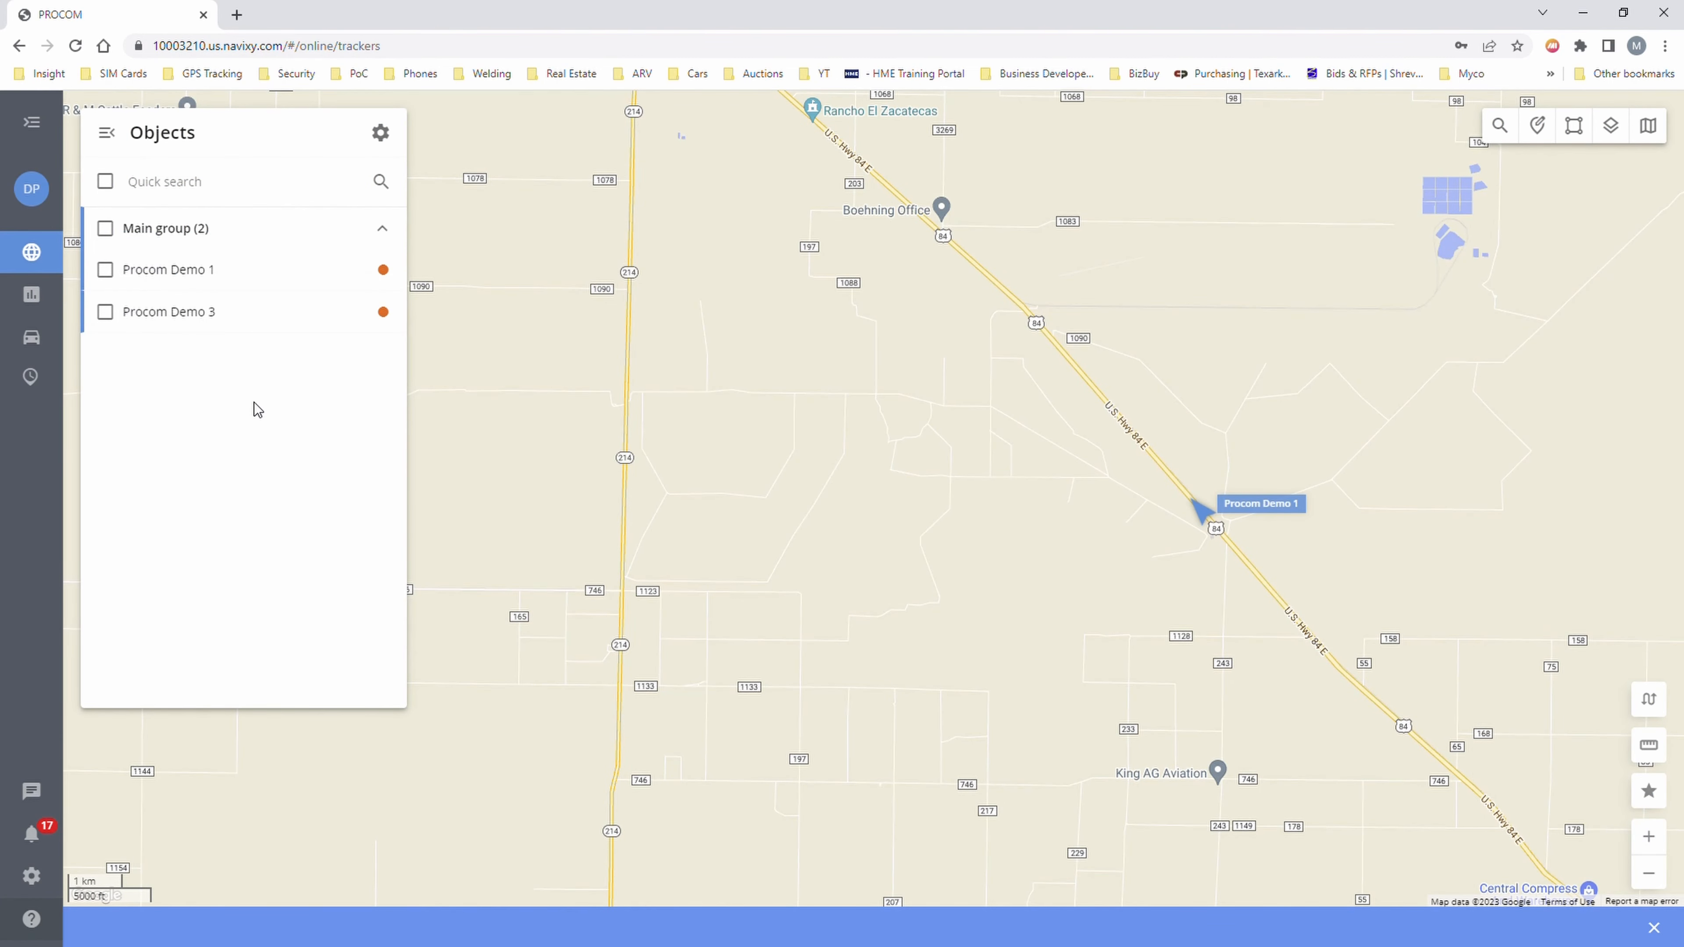
mouse_move(36, 299)
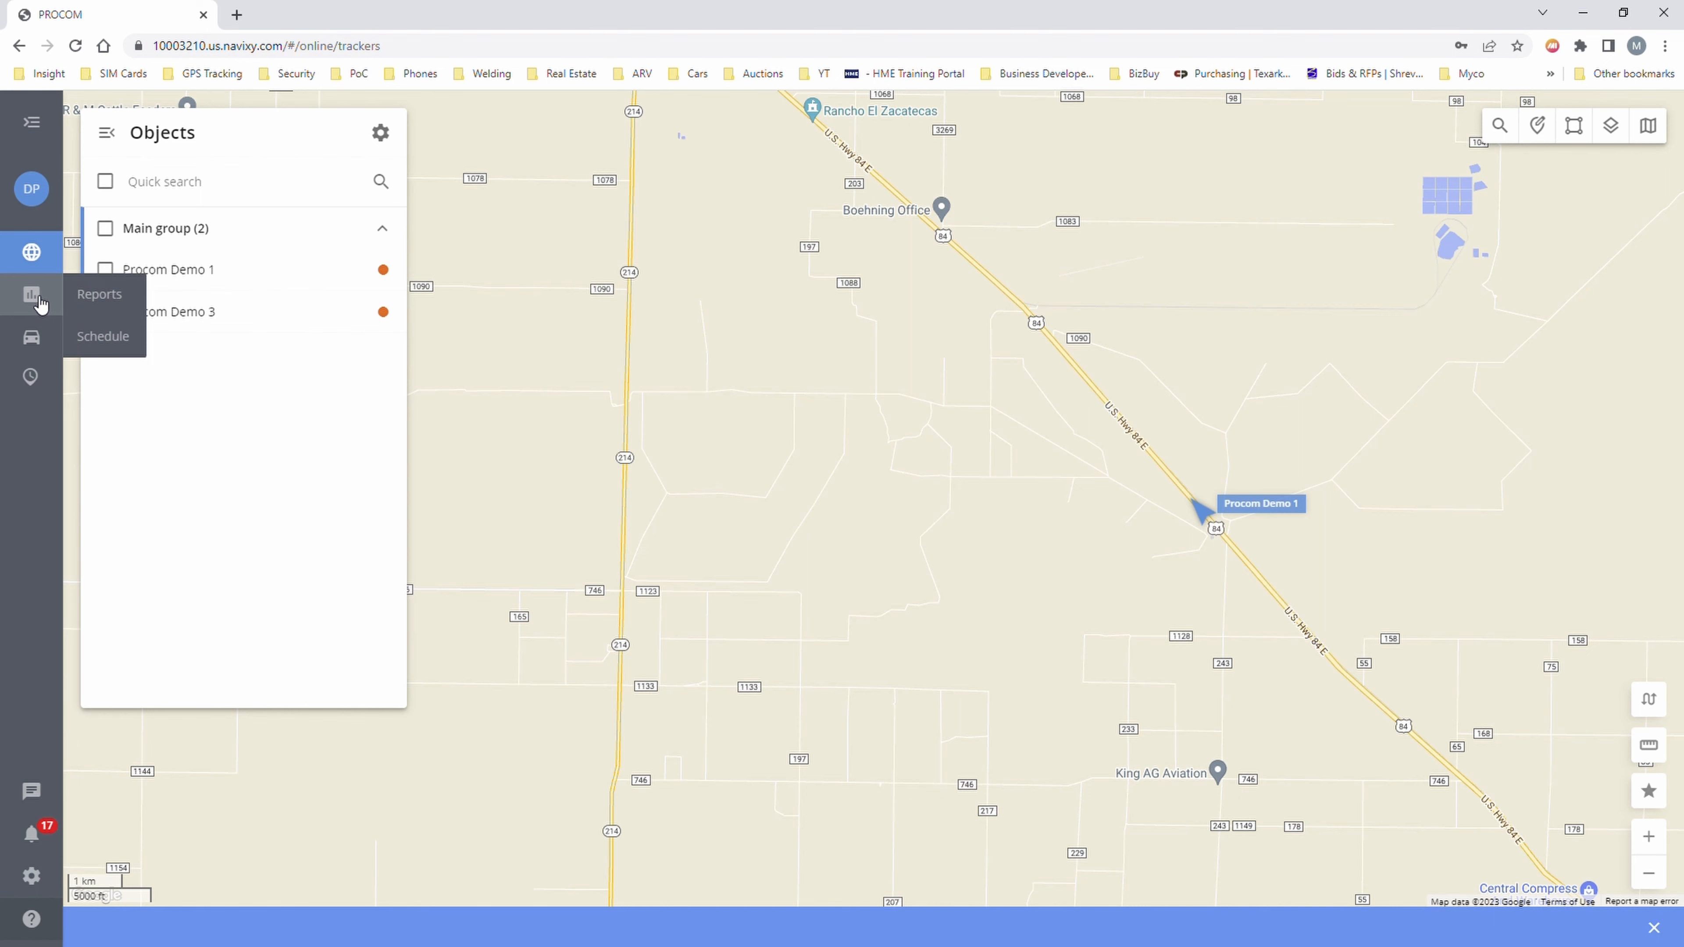
click(98, 294)
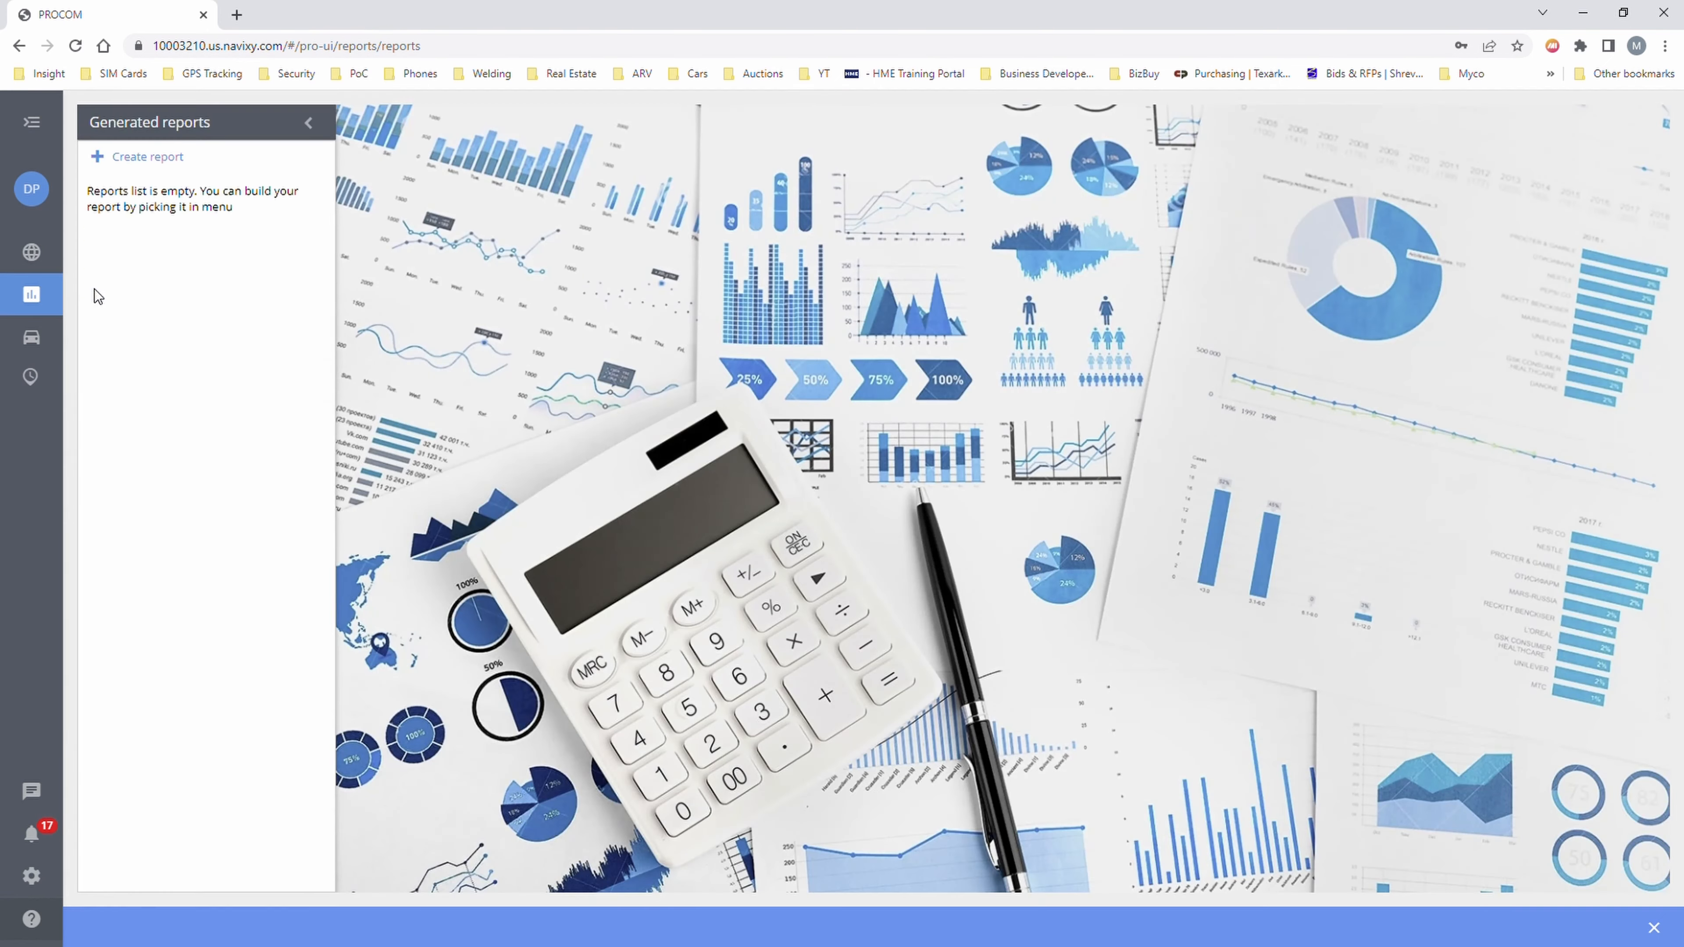
mouse_move(29, 320)
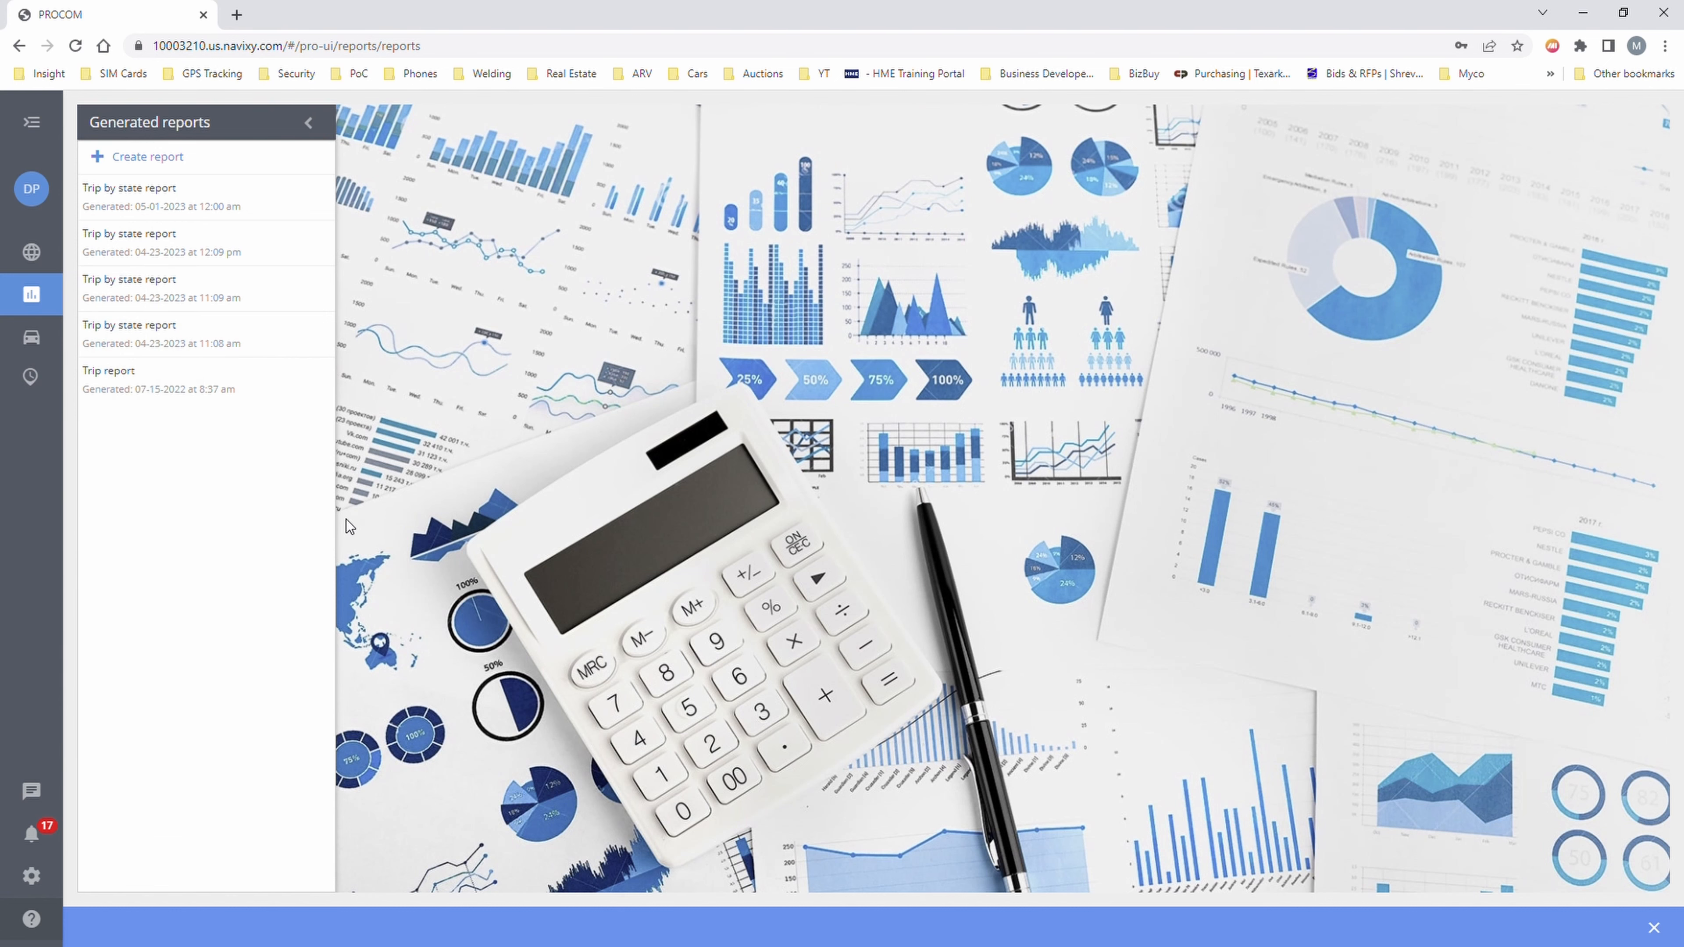
- Create a new report, choosing Trips by state from the Business category
click(126, 155)
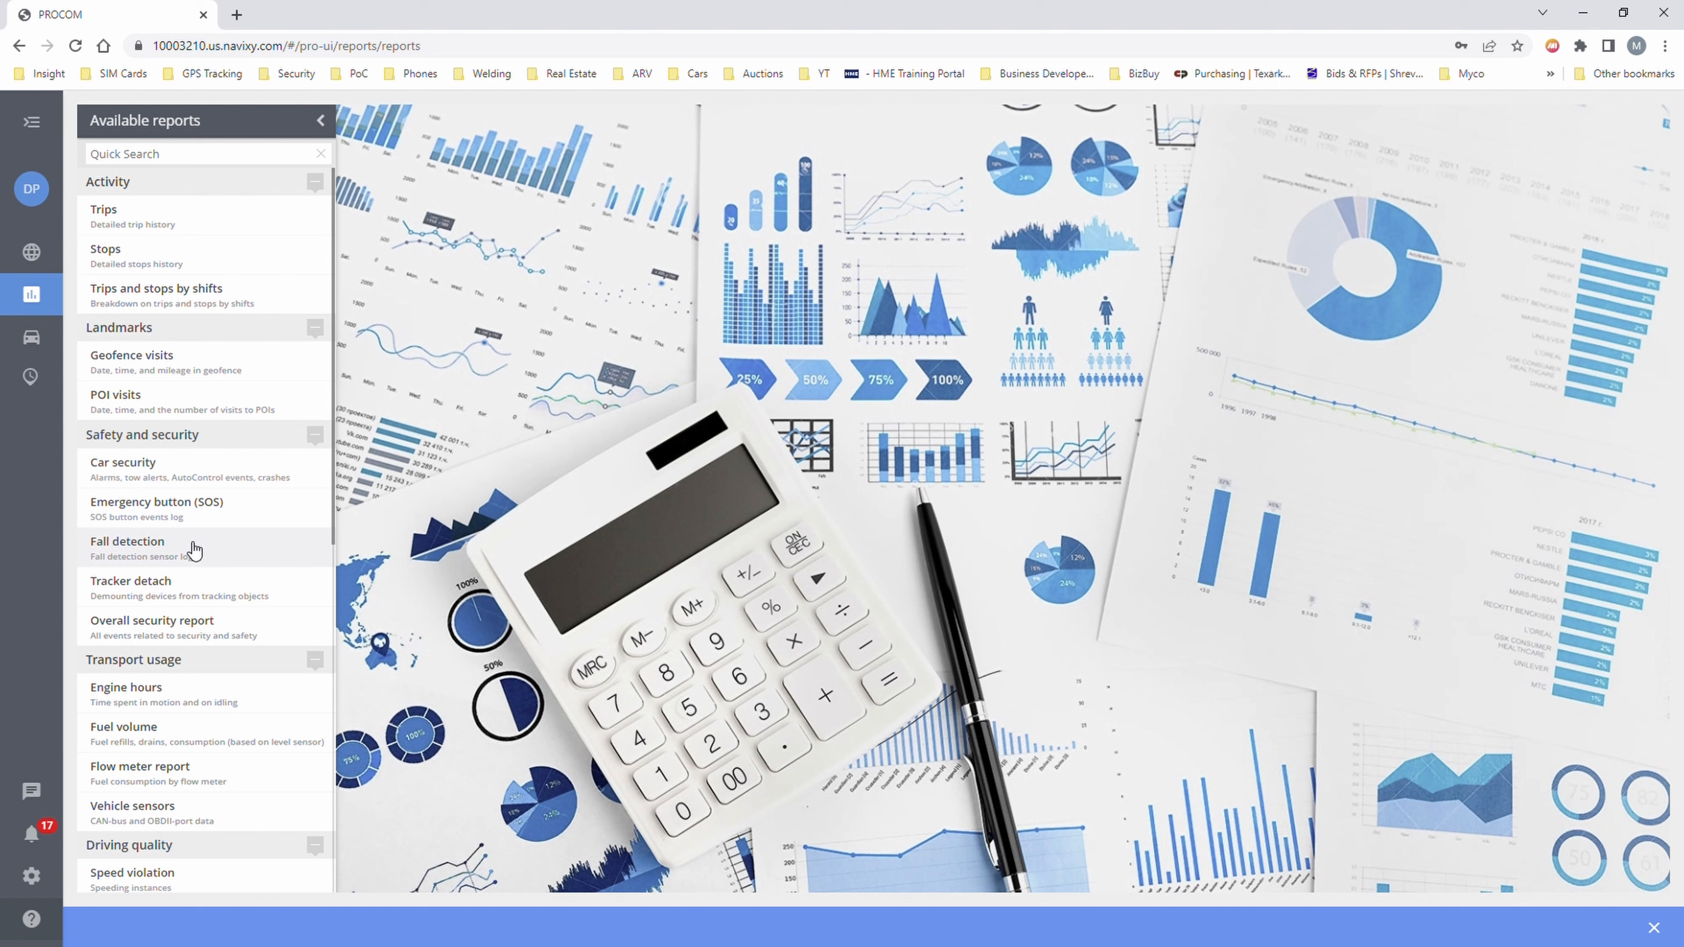
scroll(193, 549, down, 8)
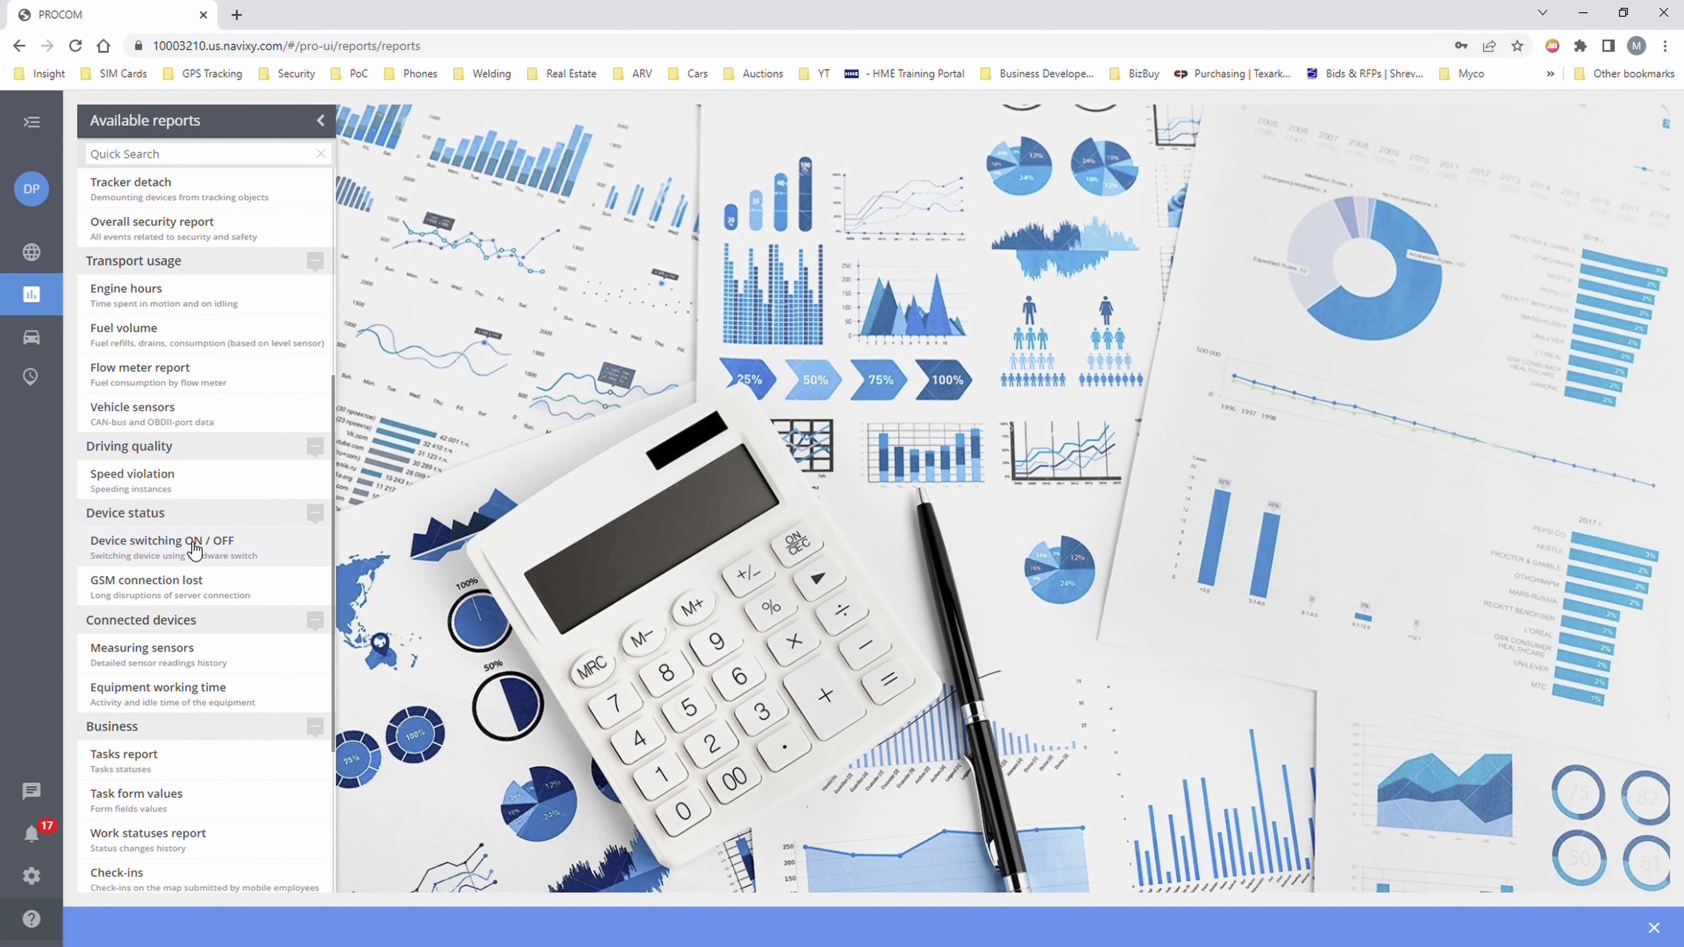
scroll(194, 549, down, 2)
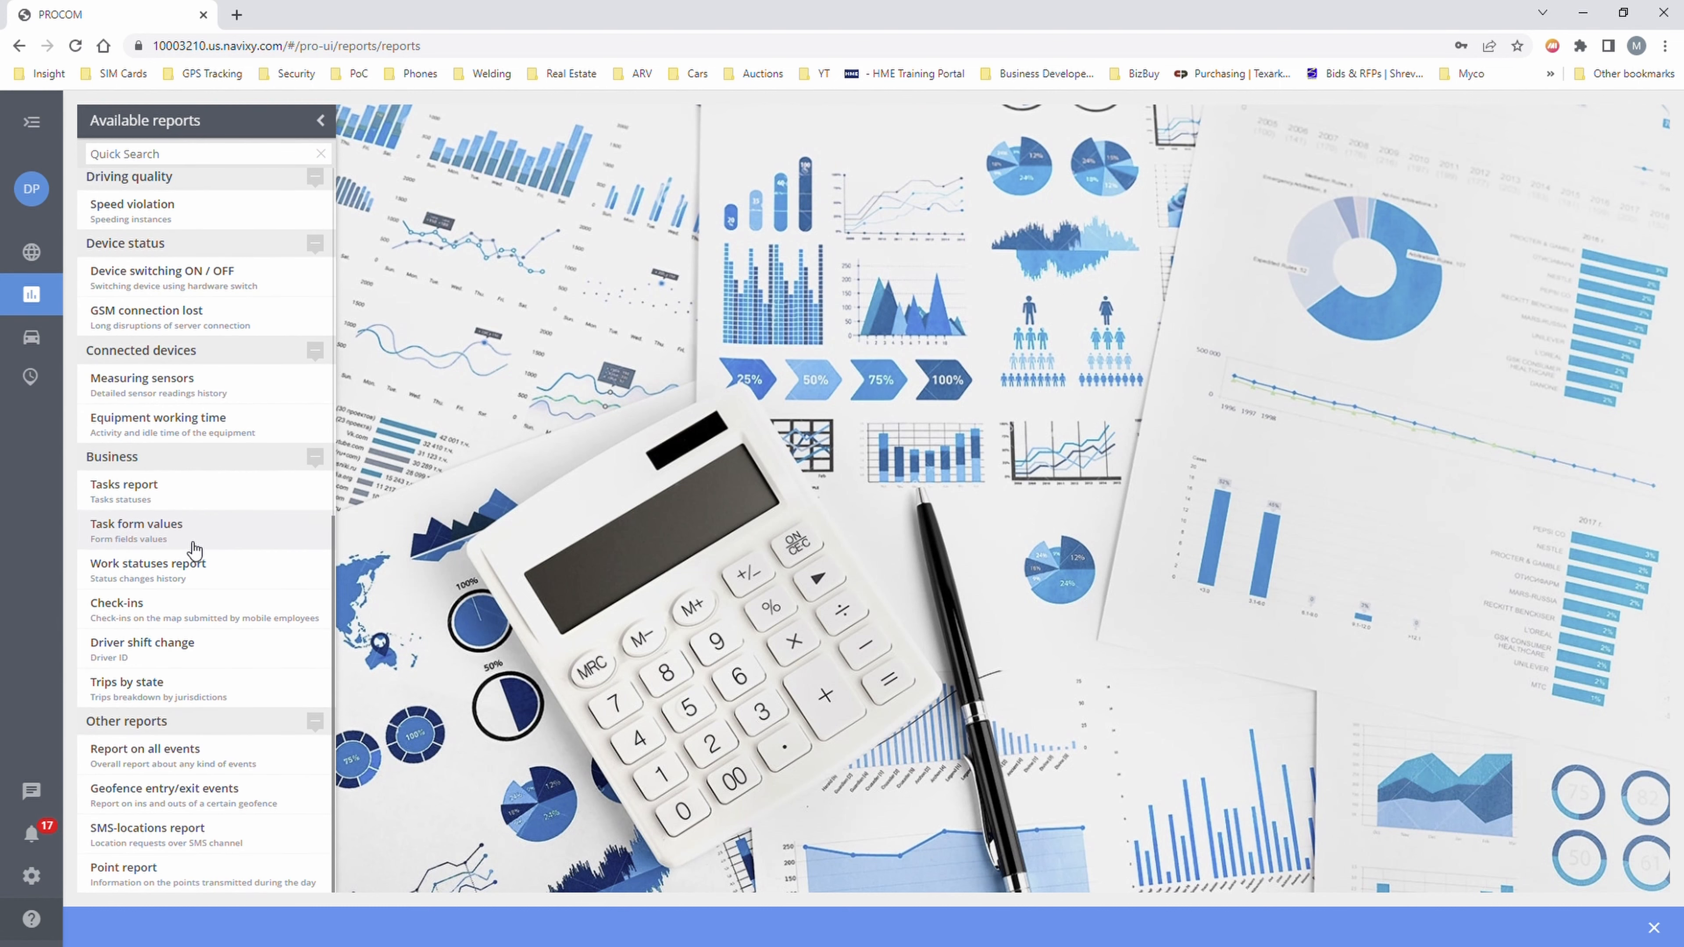
click(152, 690)
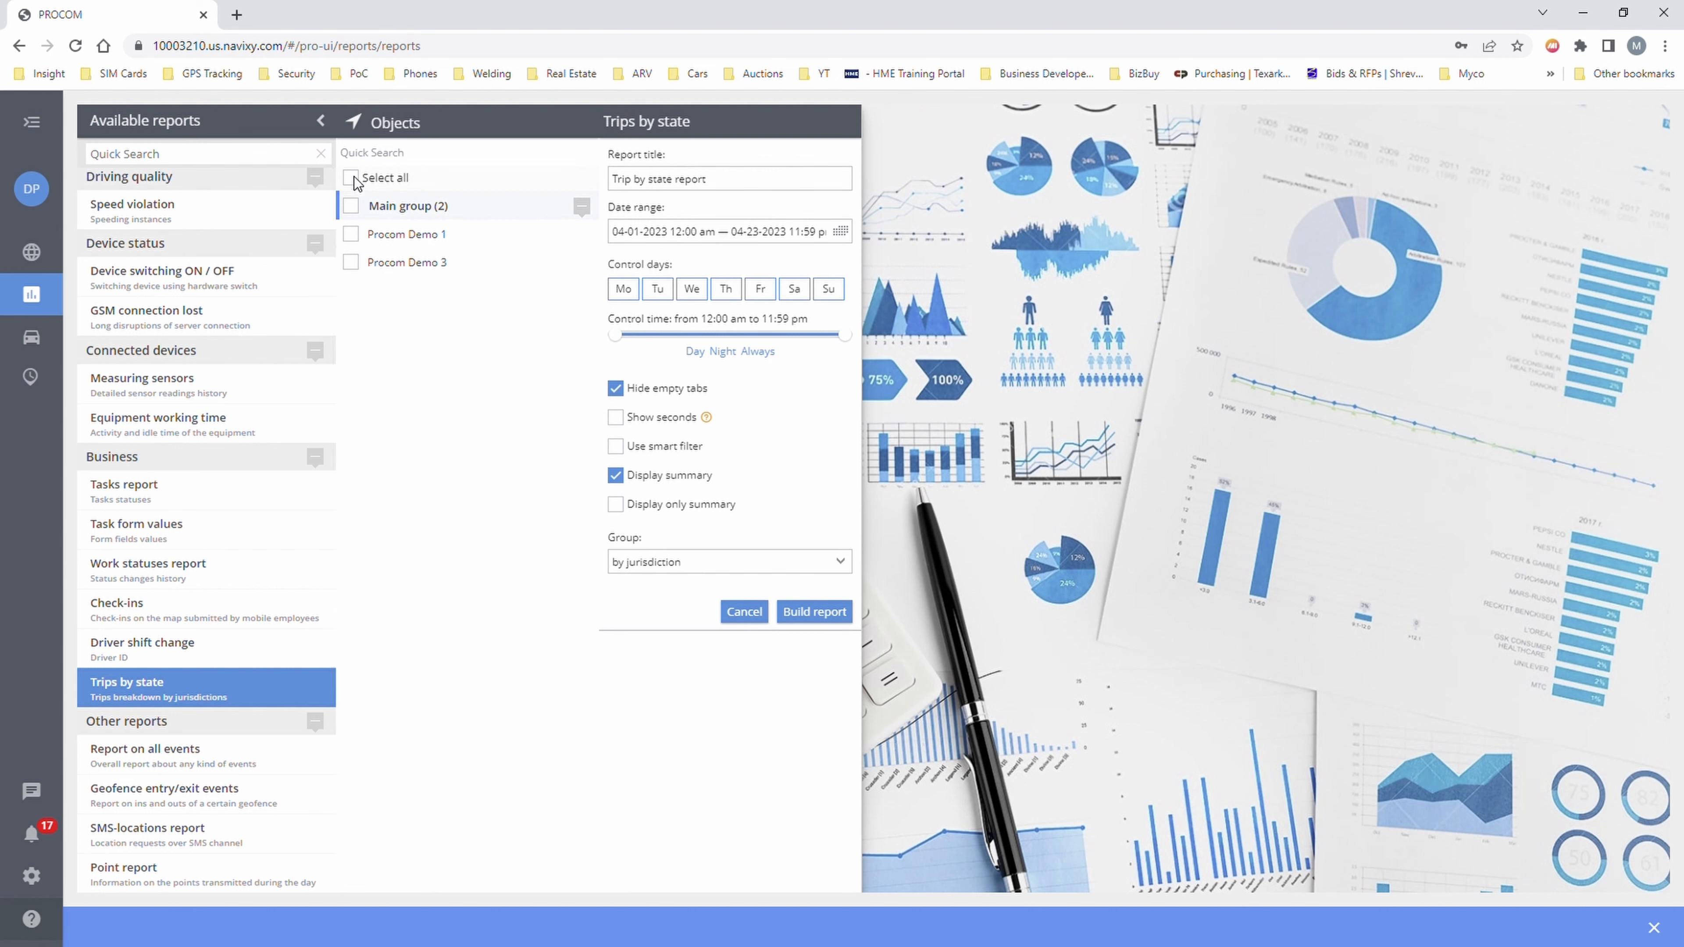
- Build a Trips by state report for all objects, April 1–30, 2023, grouped by jurisdiction
click(352, 203)
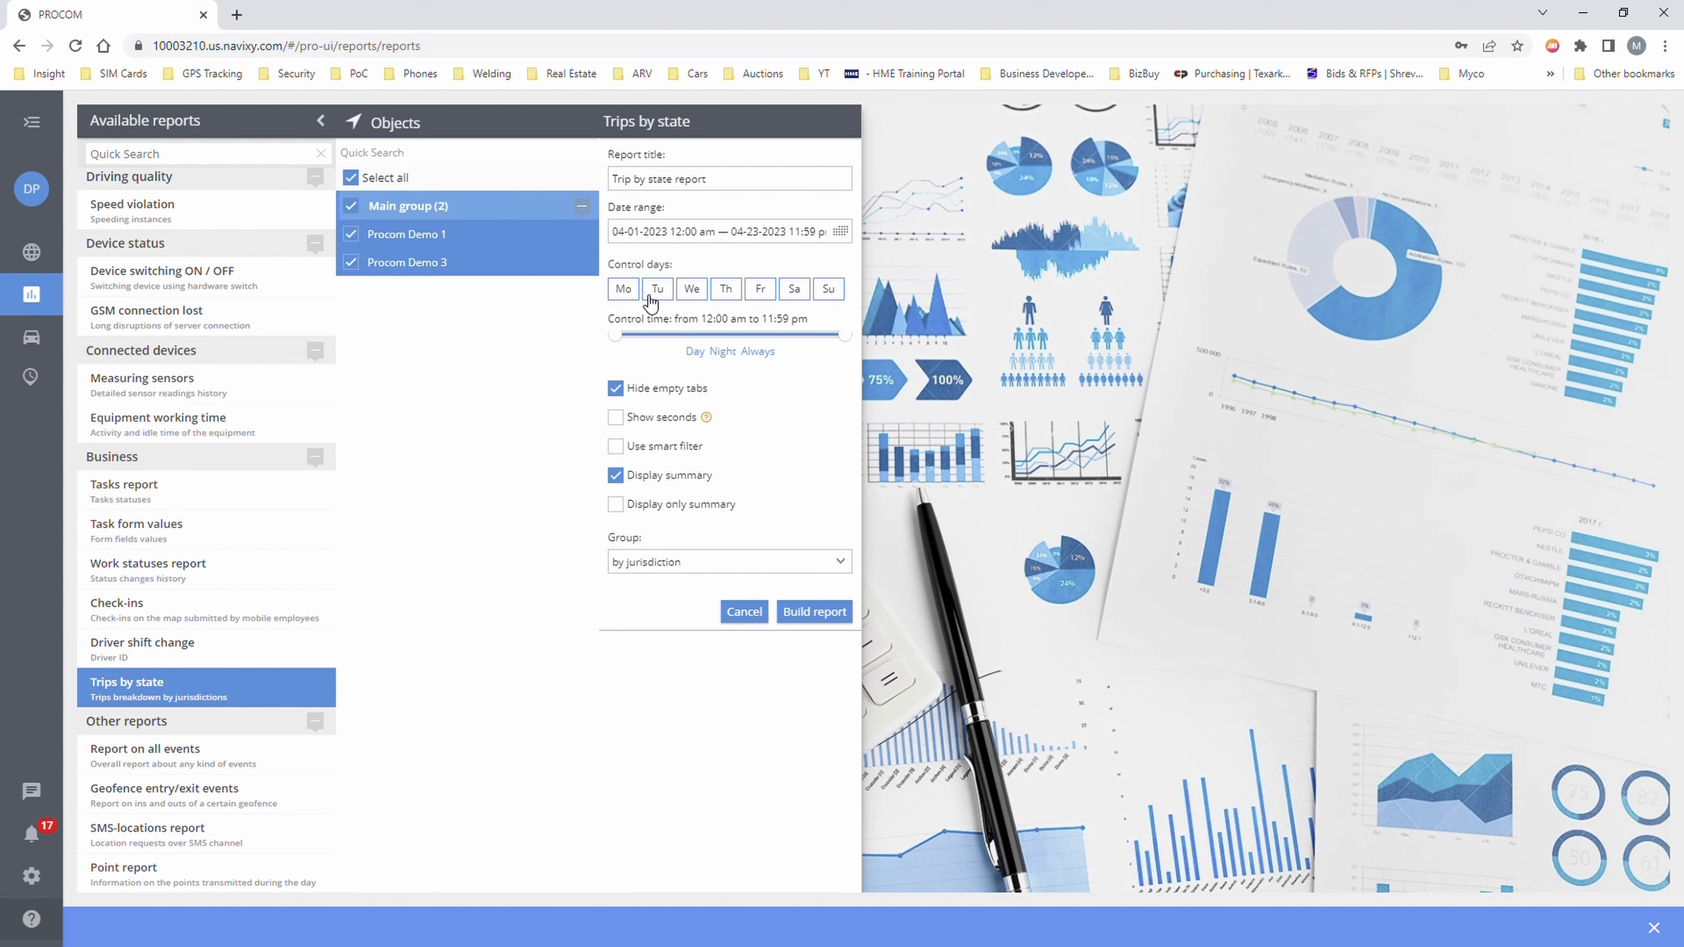
click(670, 234)
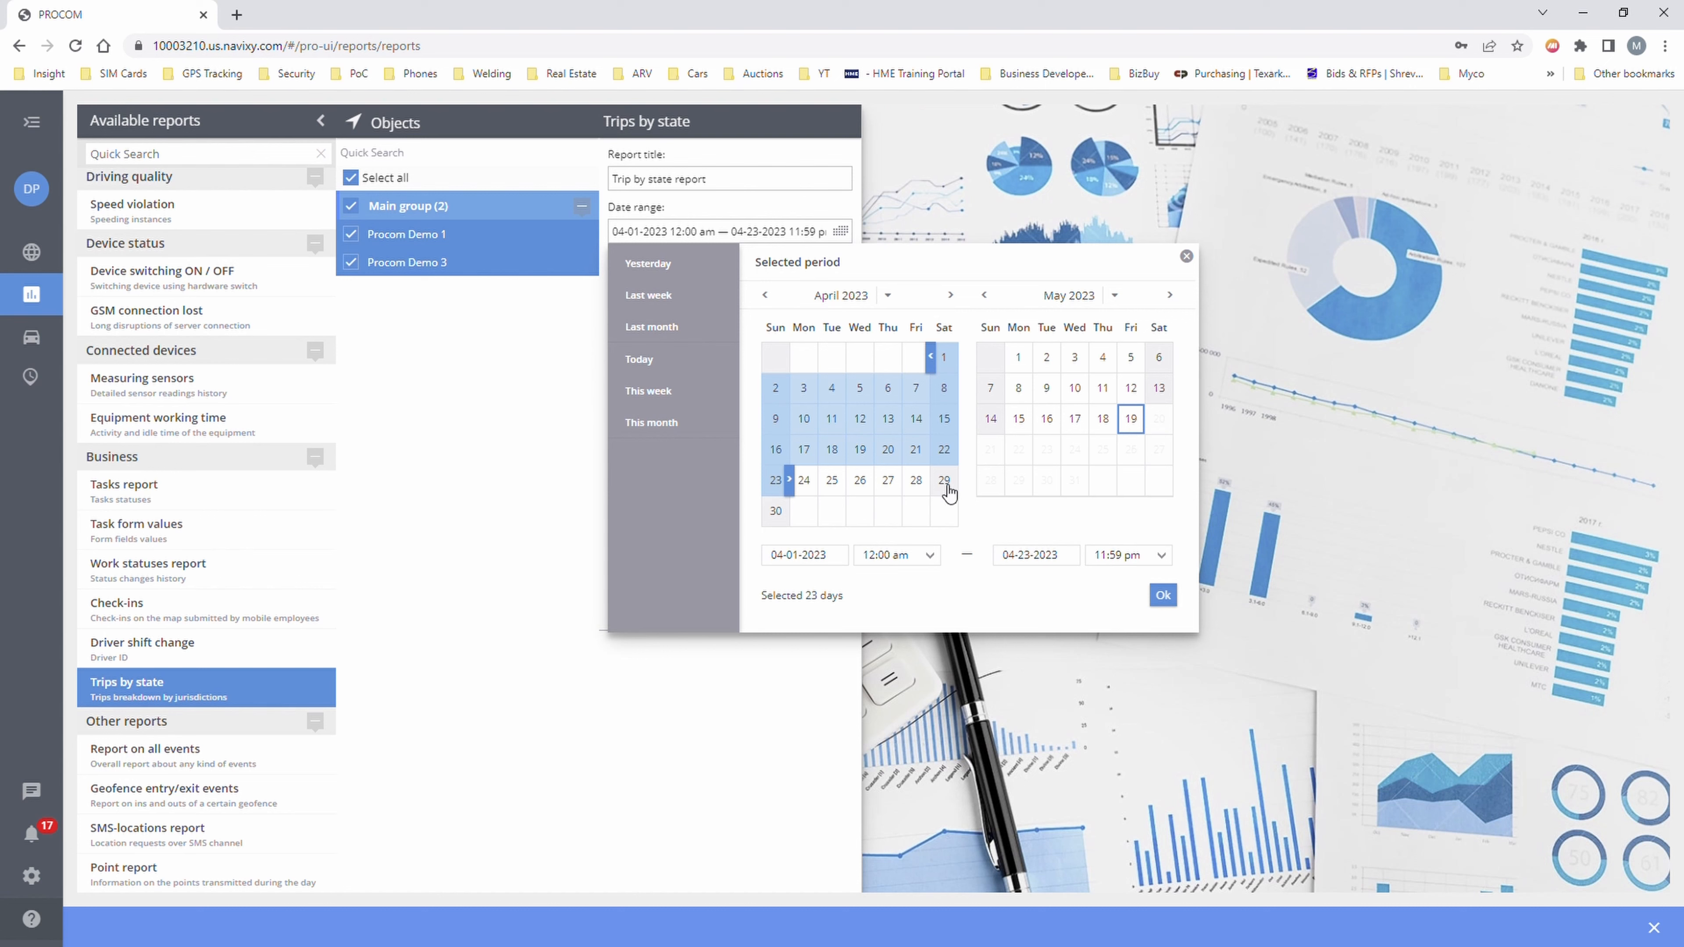
click(777, 511)
click(1163, 595)
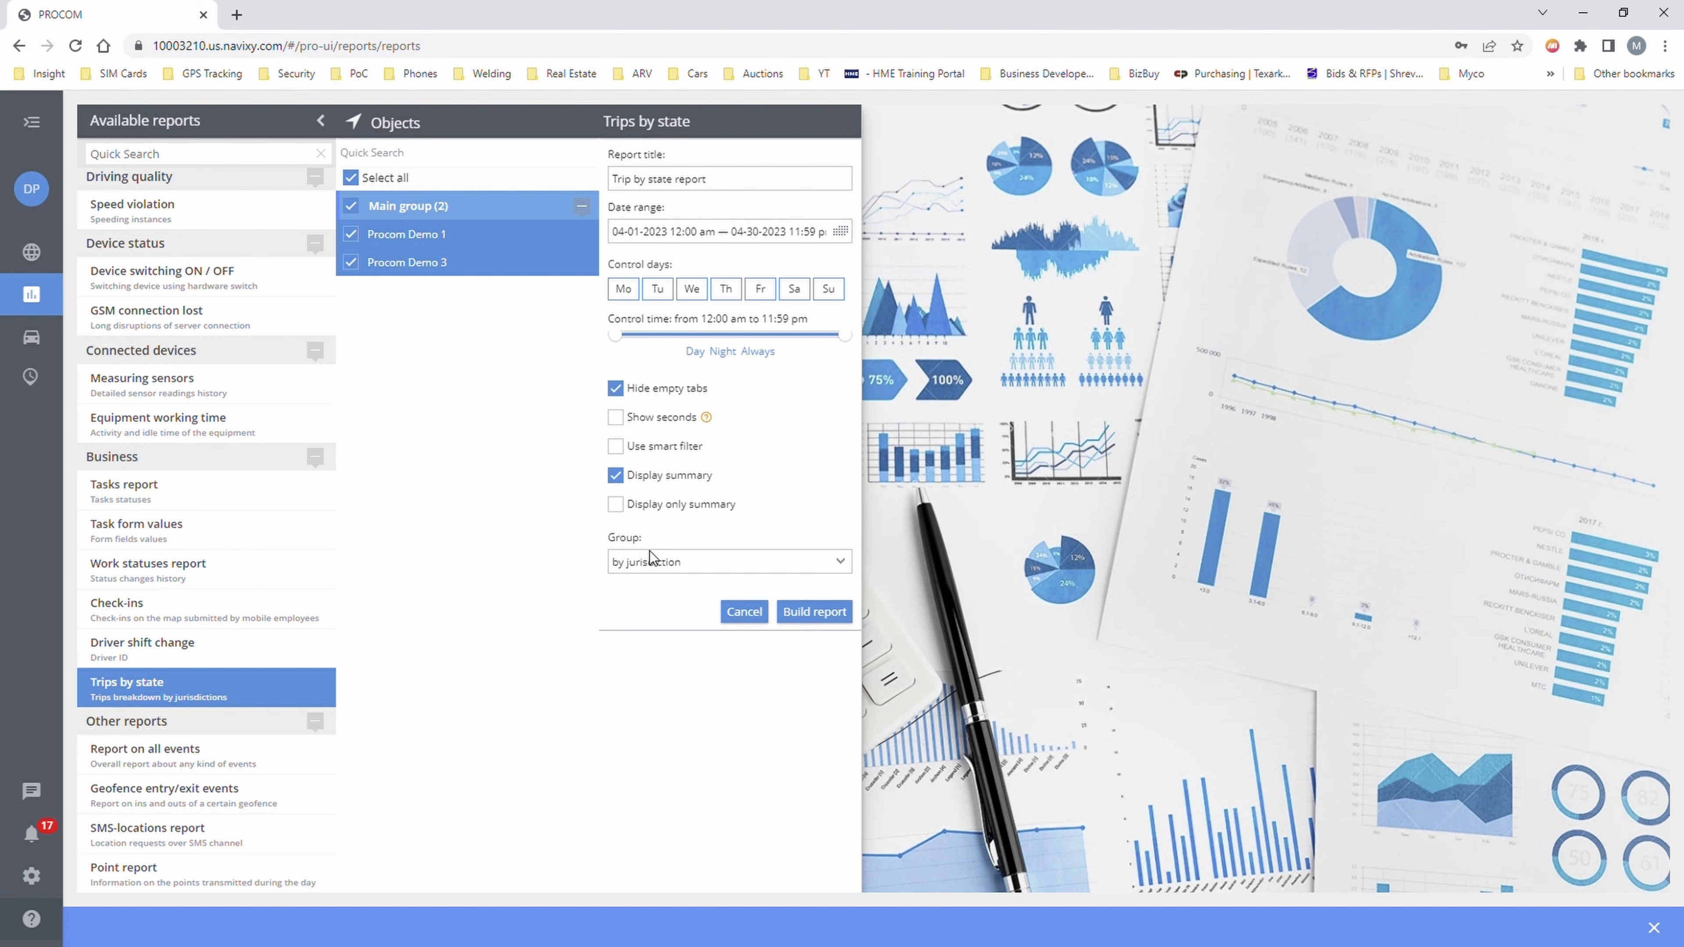
click(677, 571)
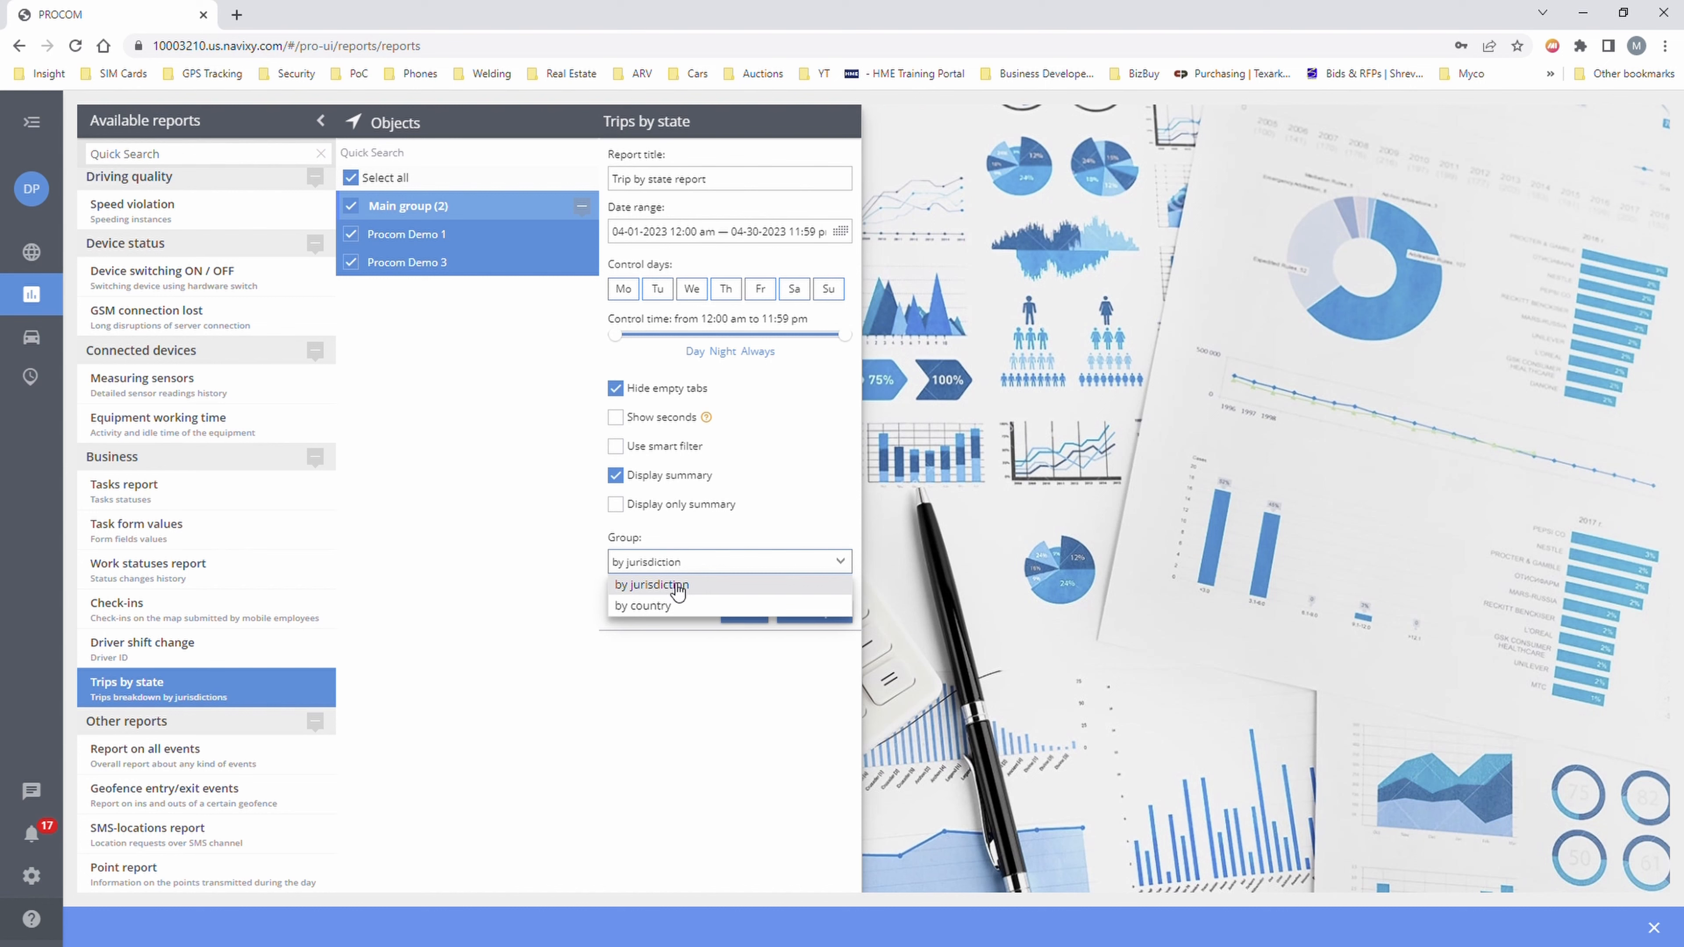
click(667, 552)
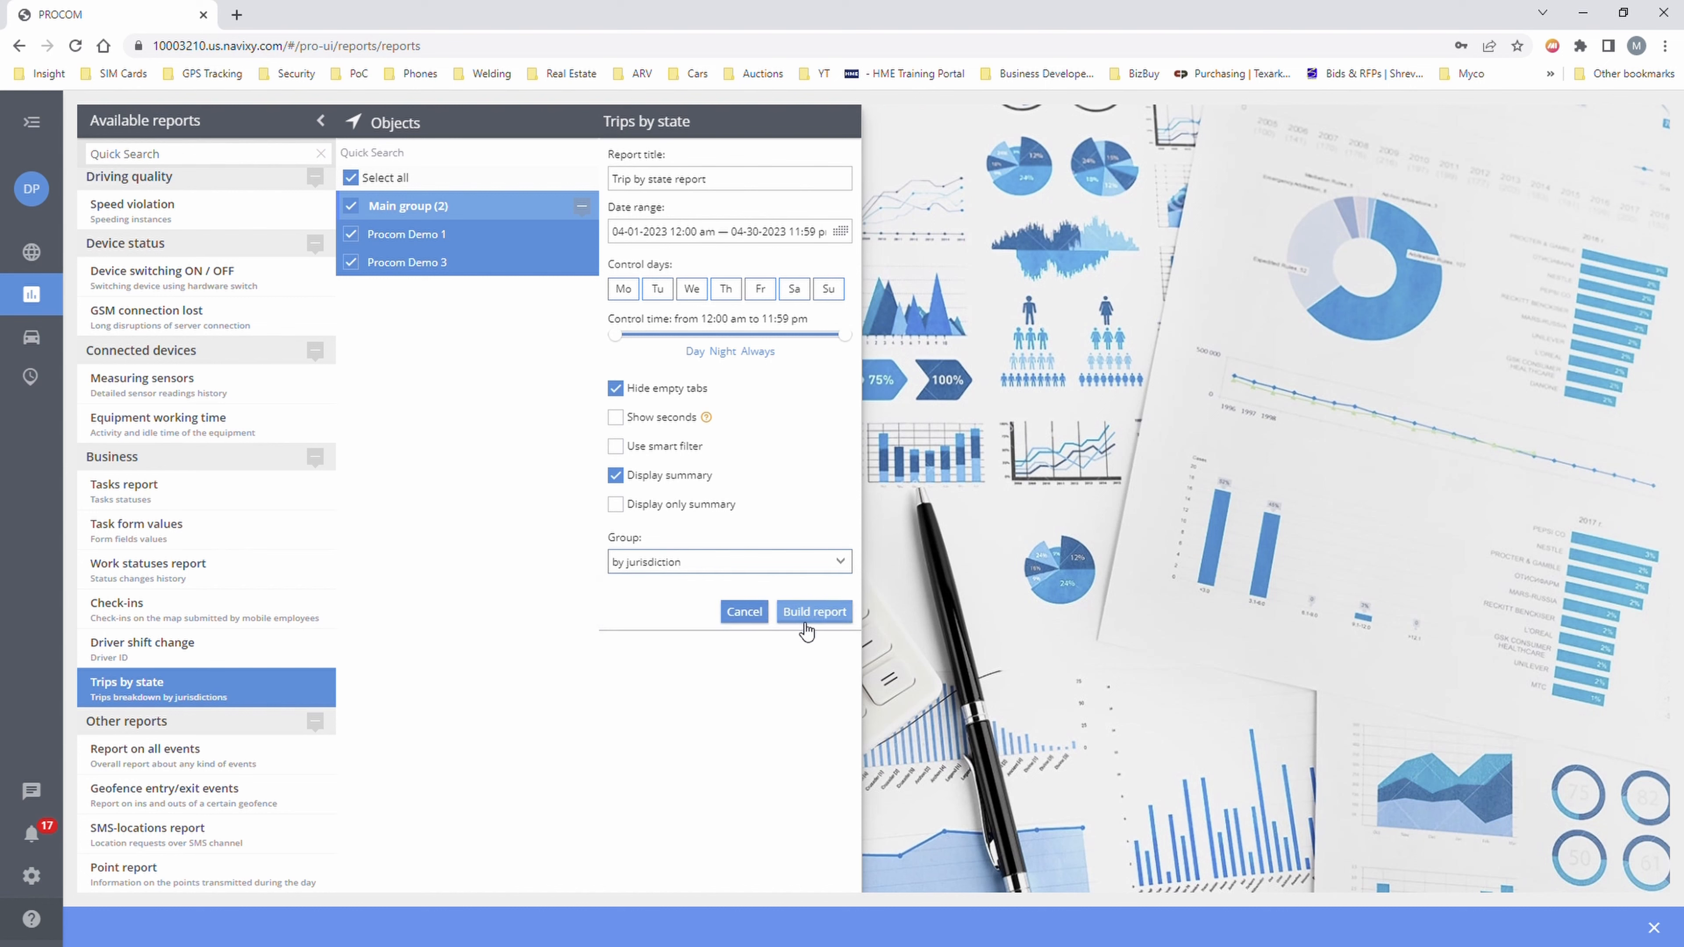
click(819, 618)
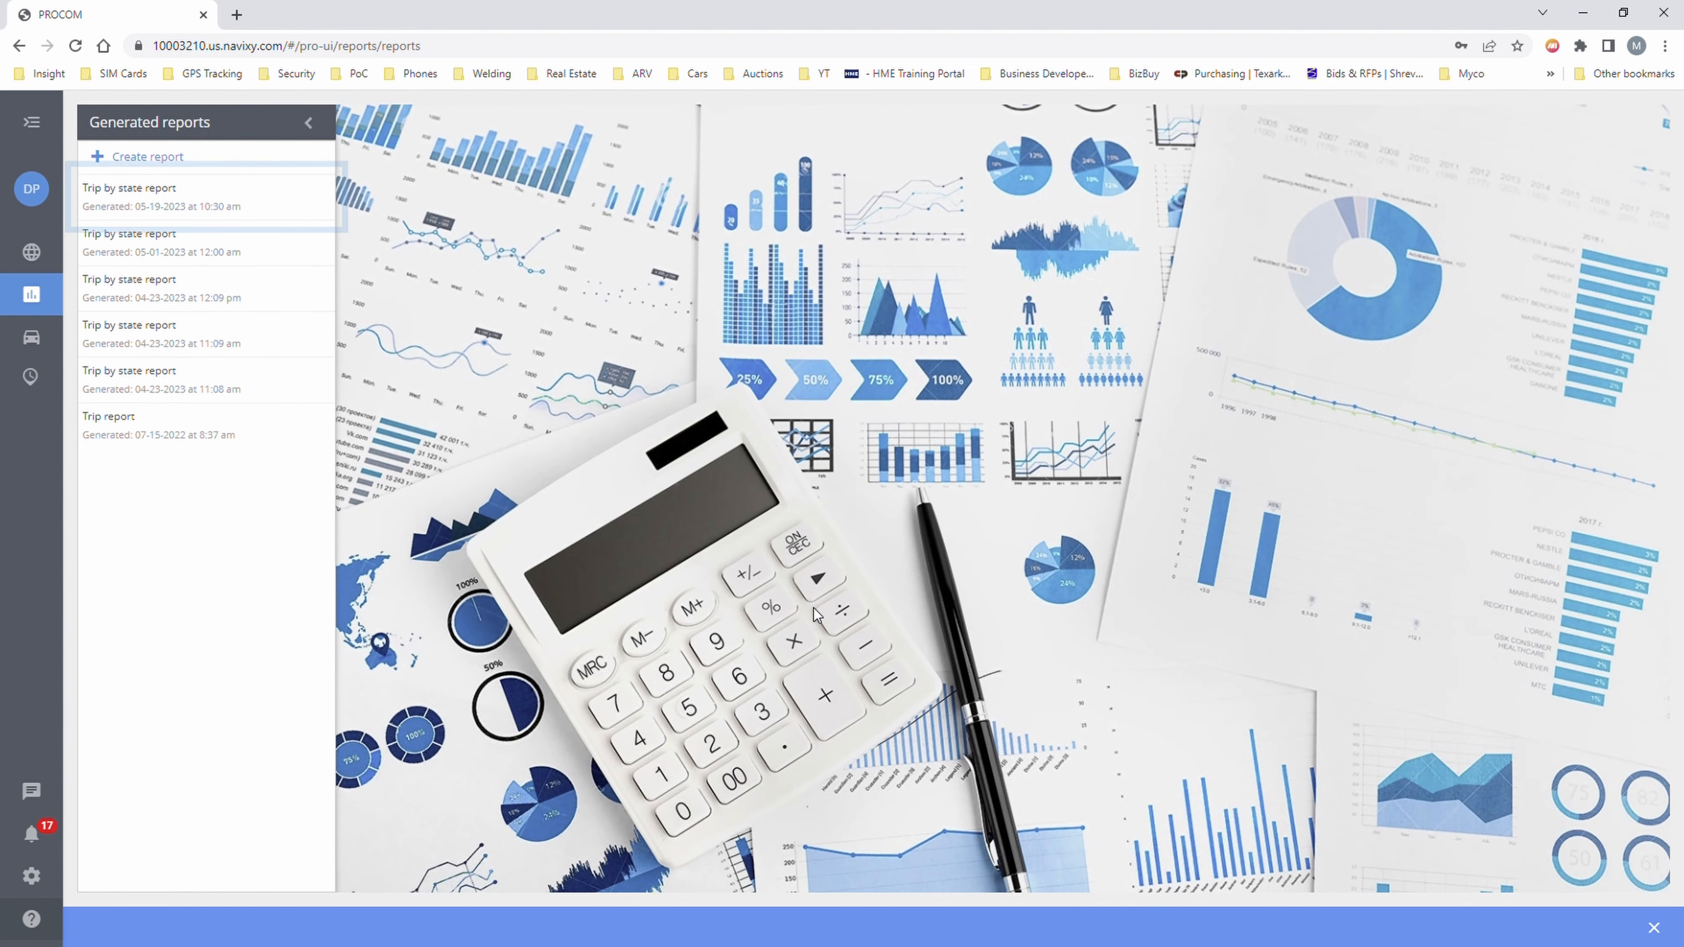
mouse_move(236, 198)
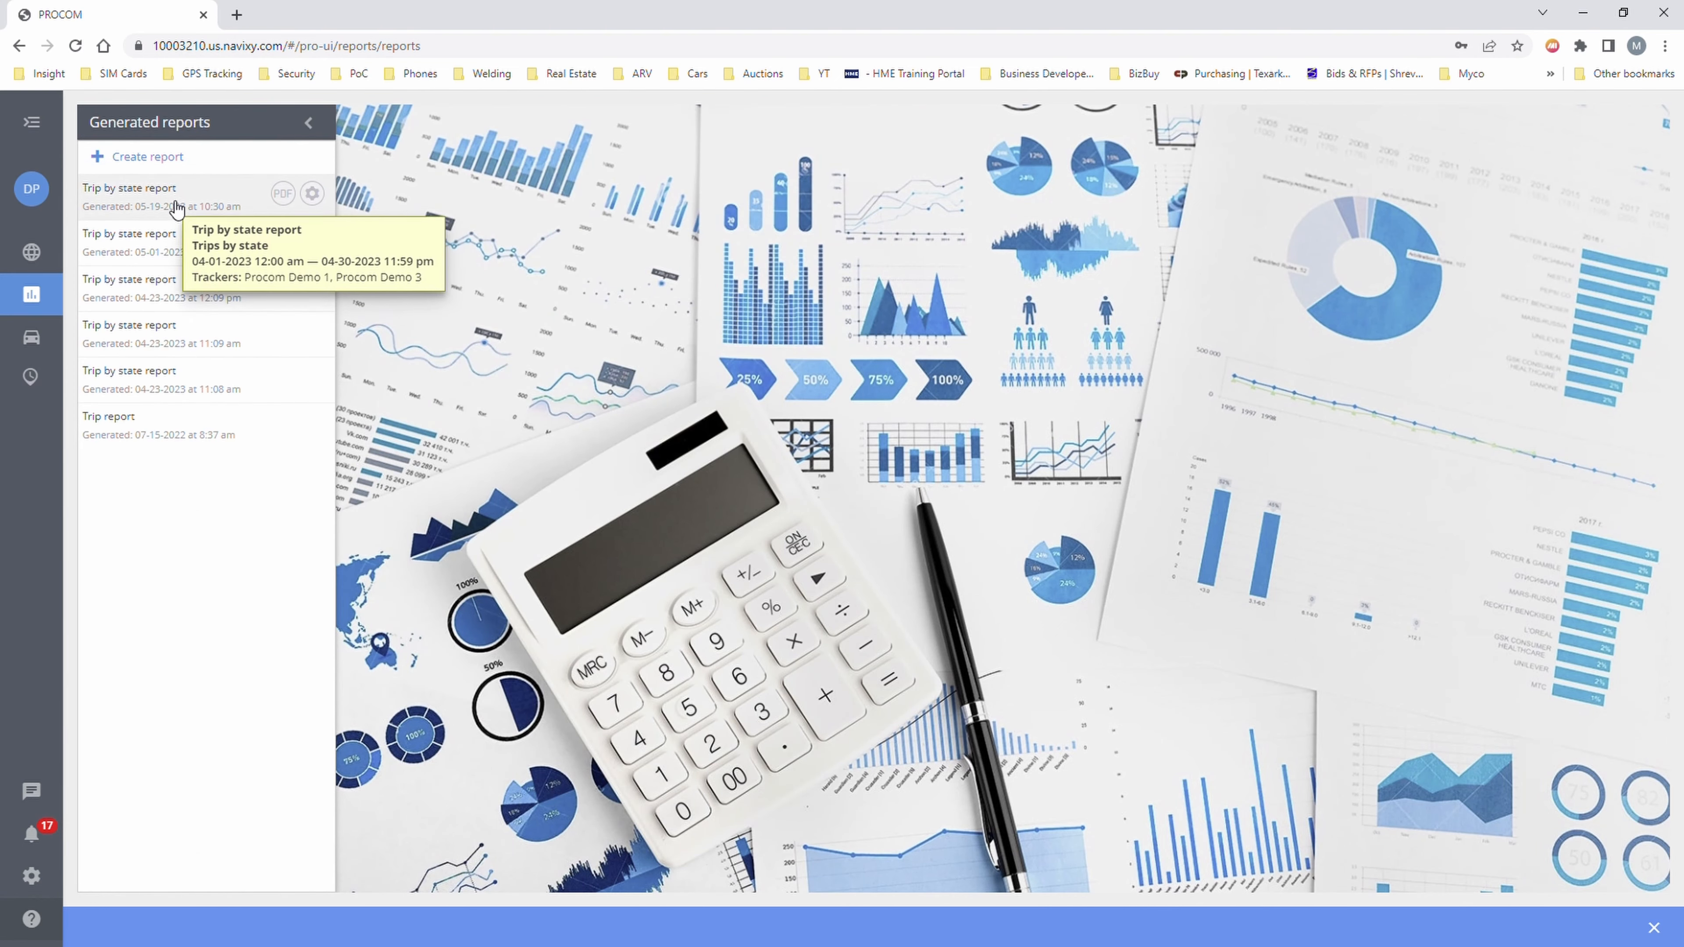
click(169, 202)
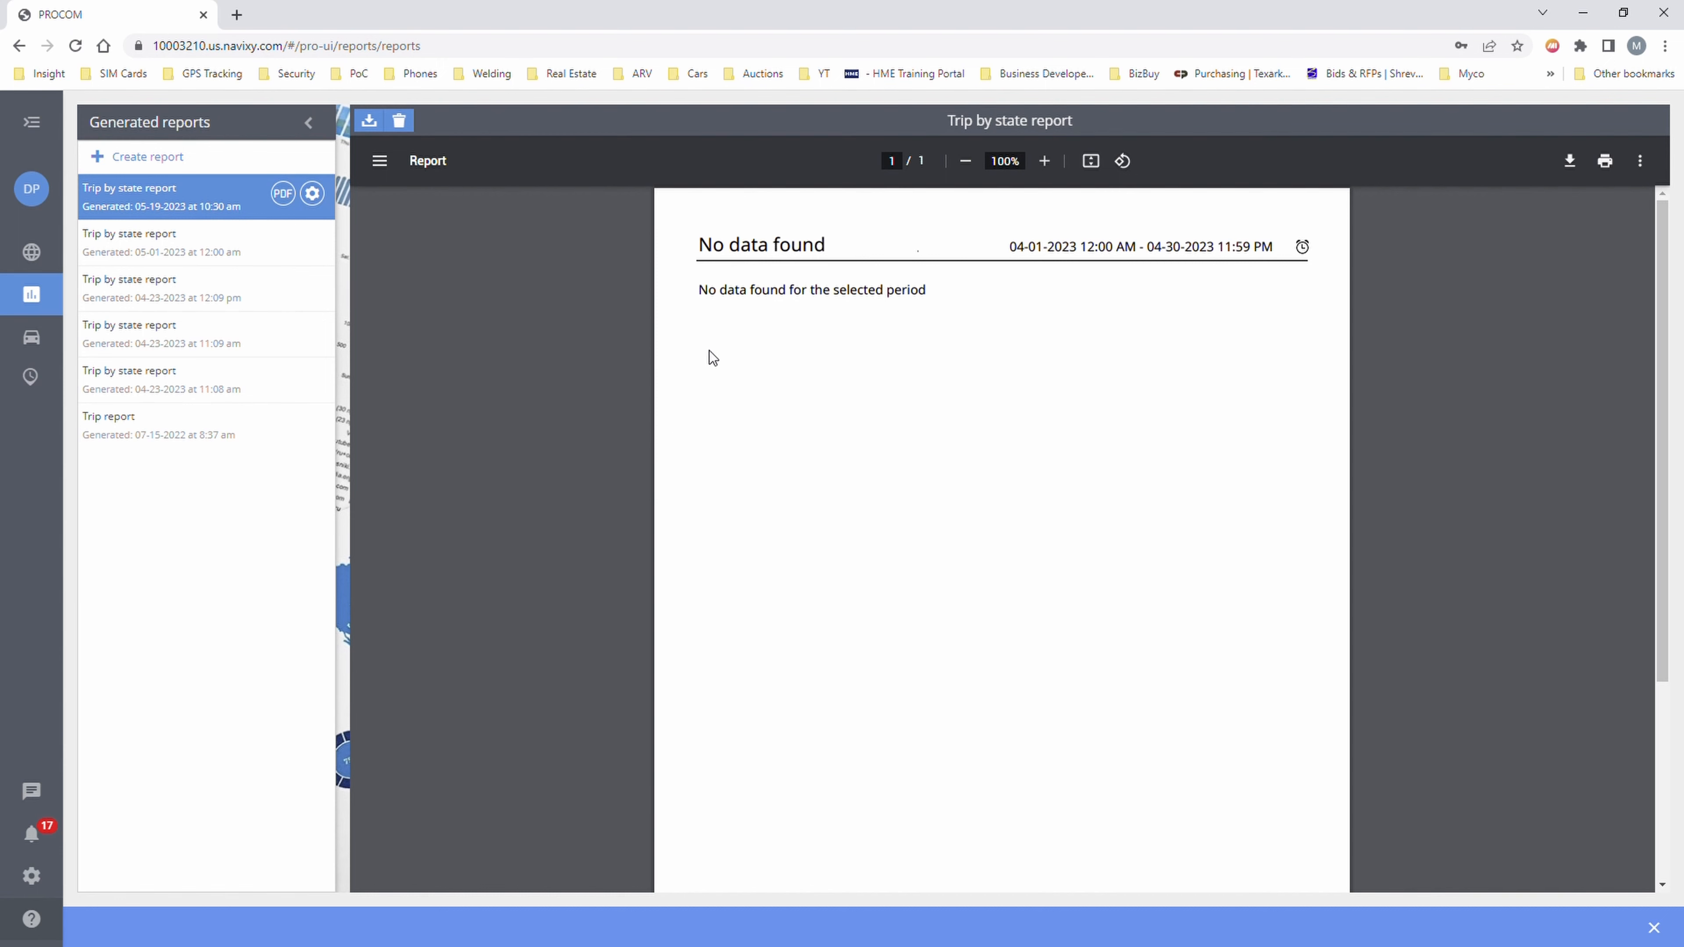
click(282, 193)
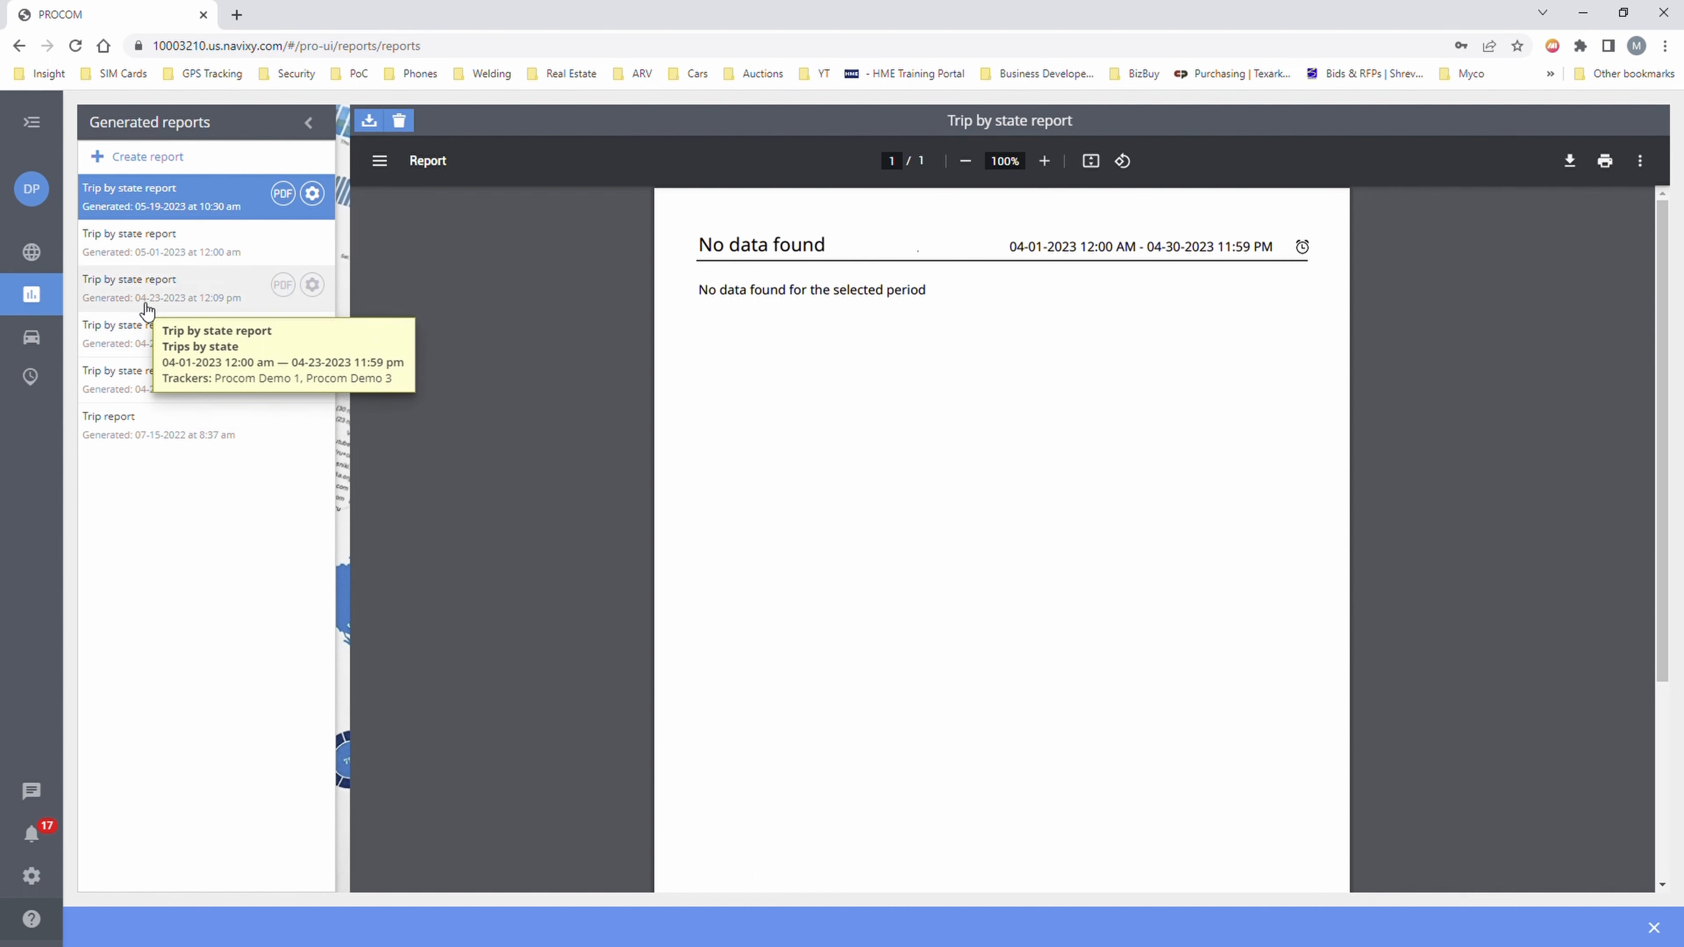
click(252, 300)
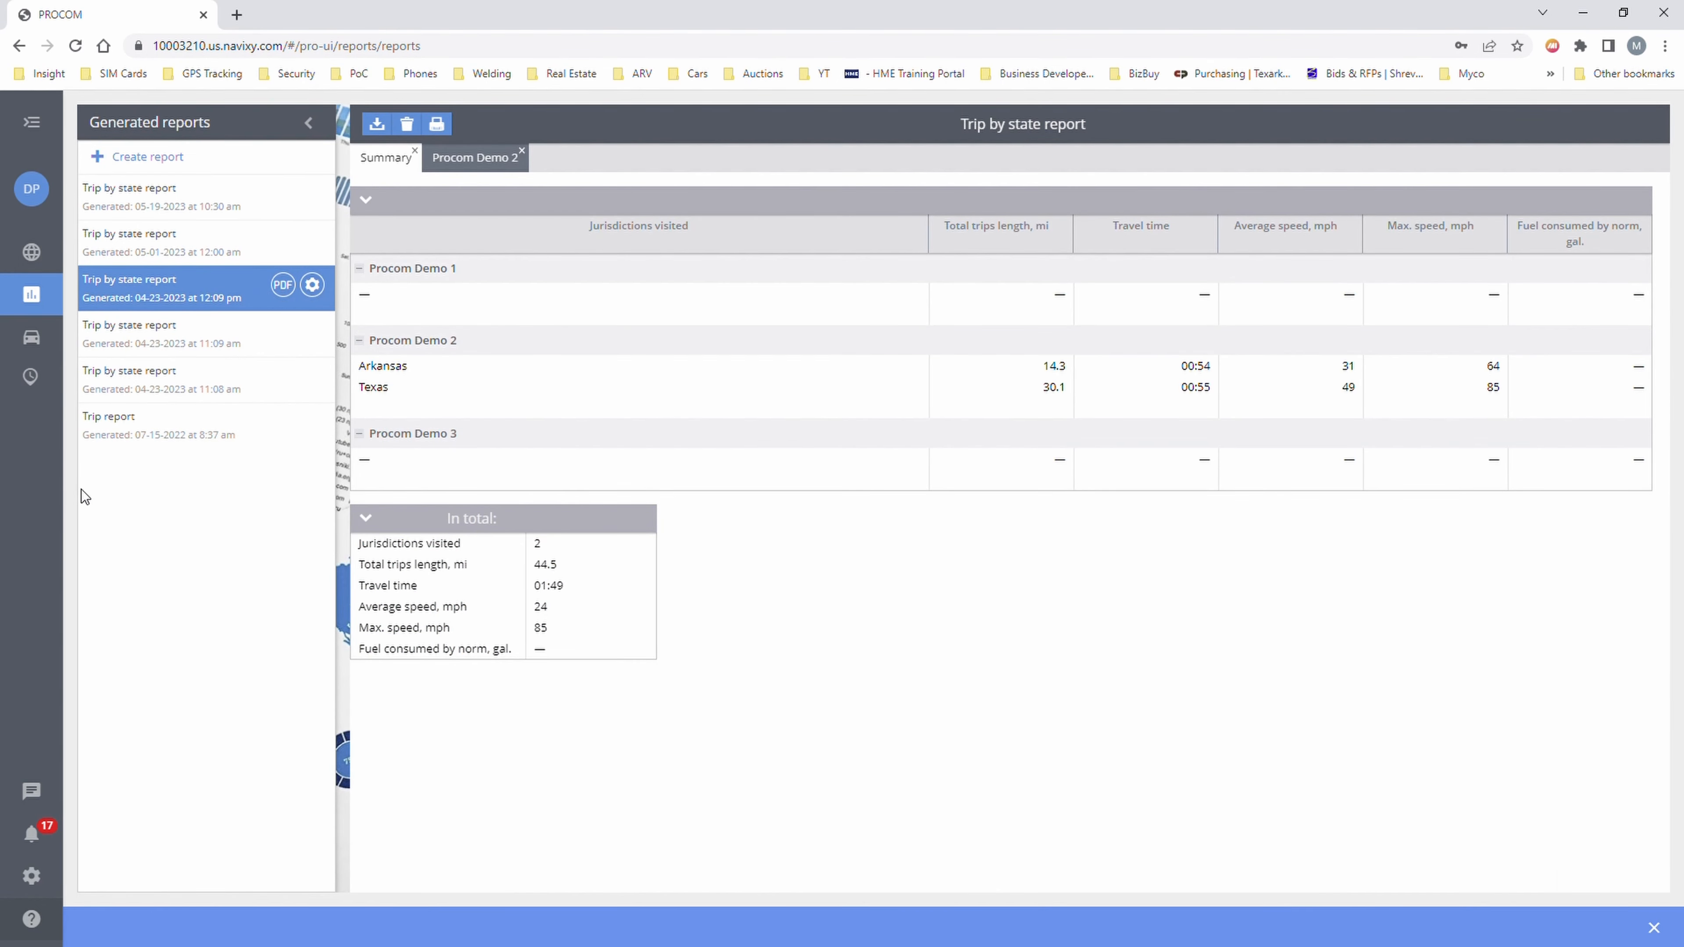
- Scroll through the Available reports list under Create report, then go to the report schedules page
click(152, 160)
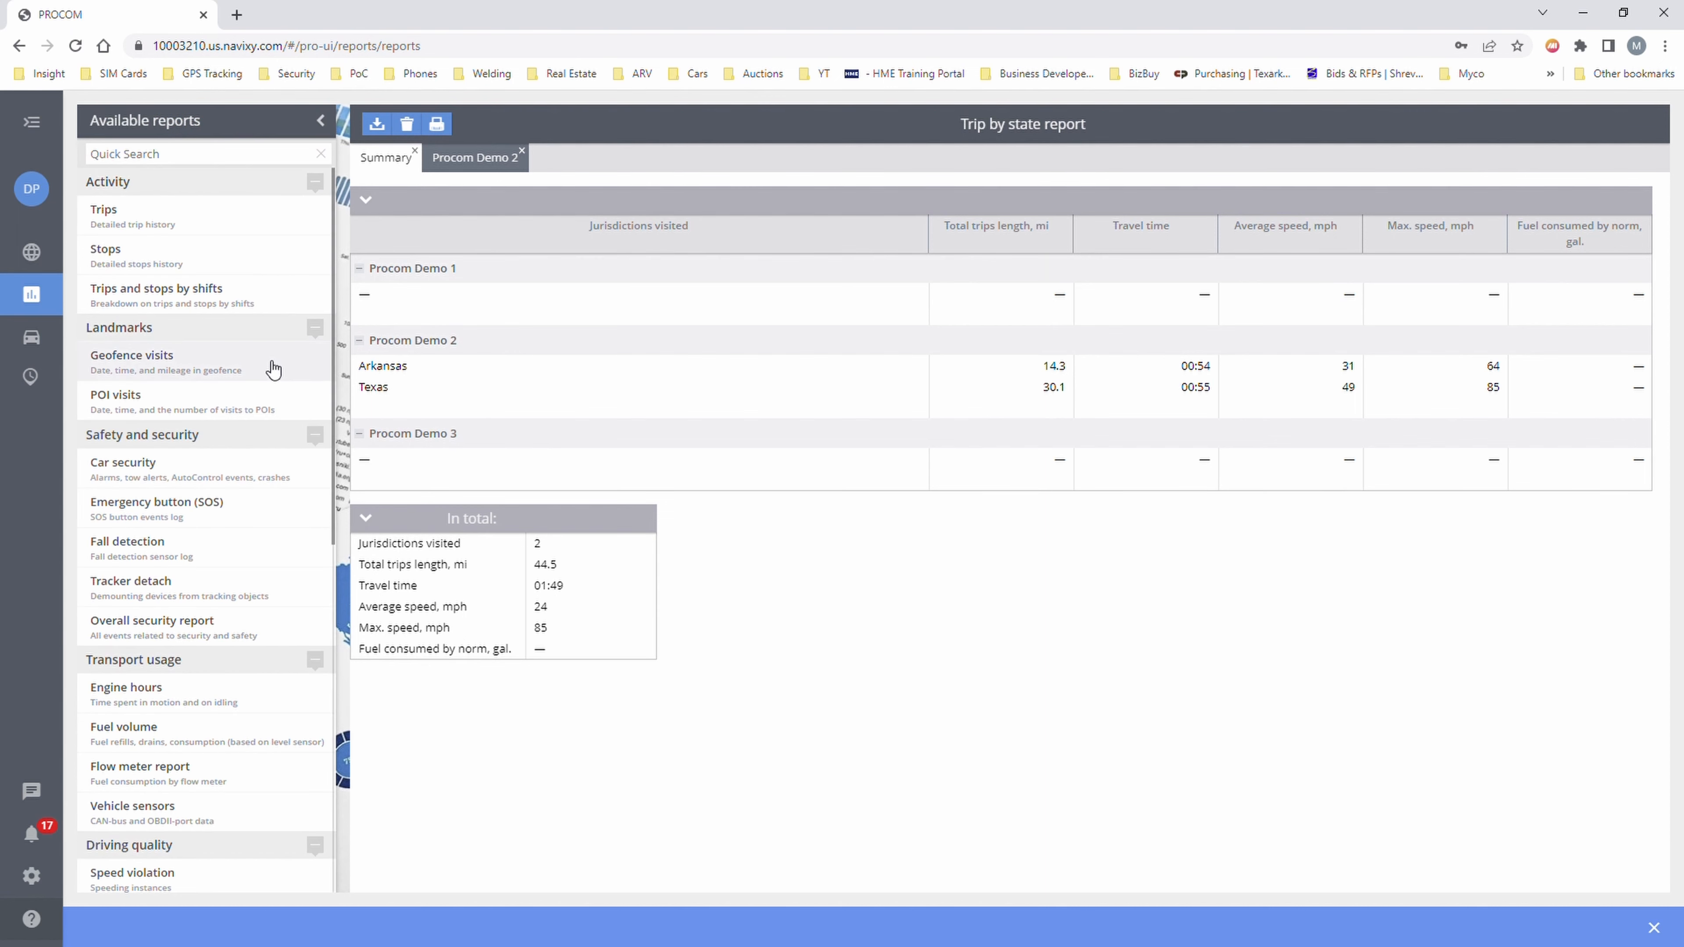
scroll(208, 763, down, 3)
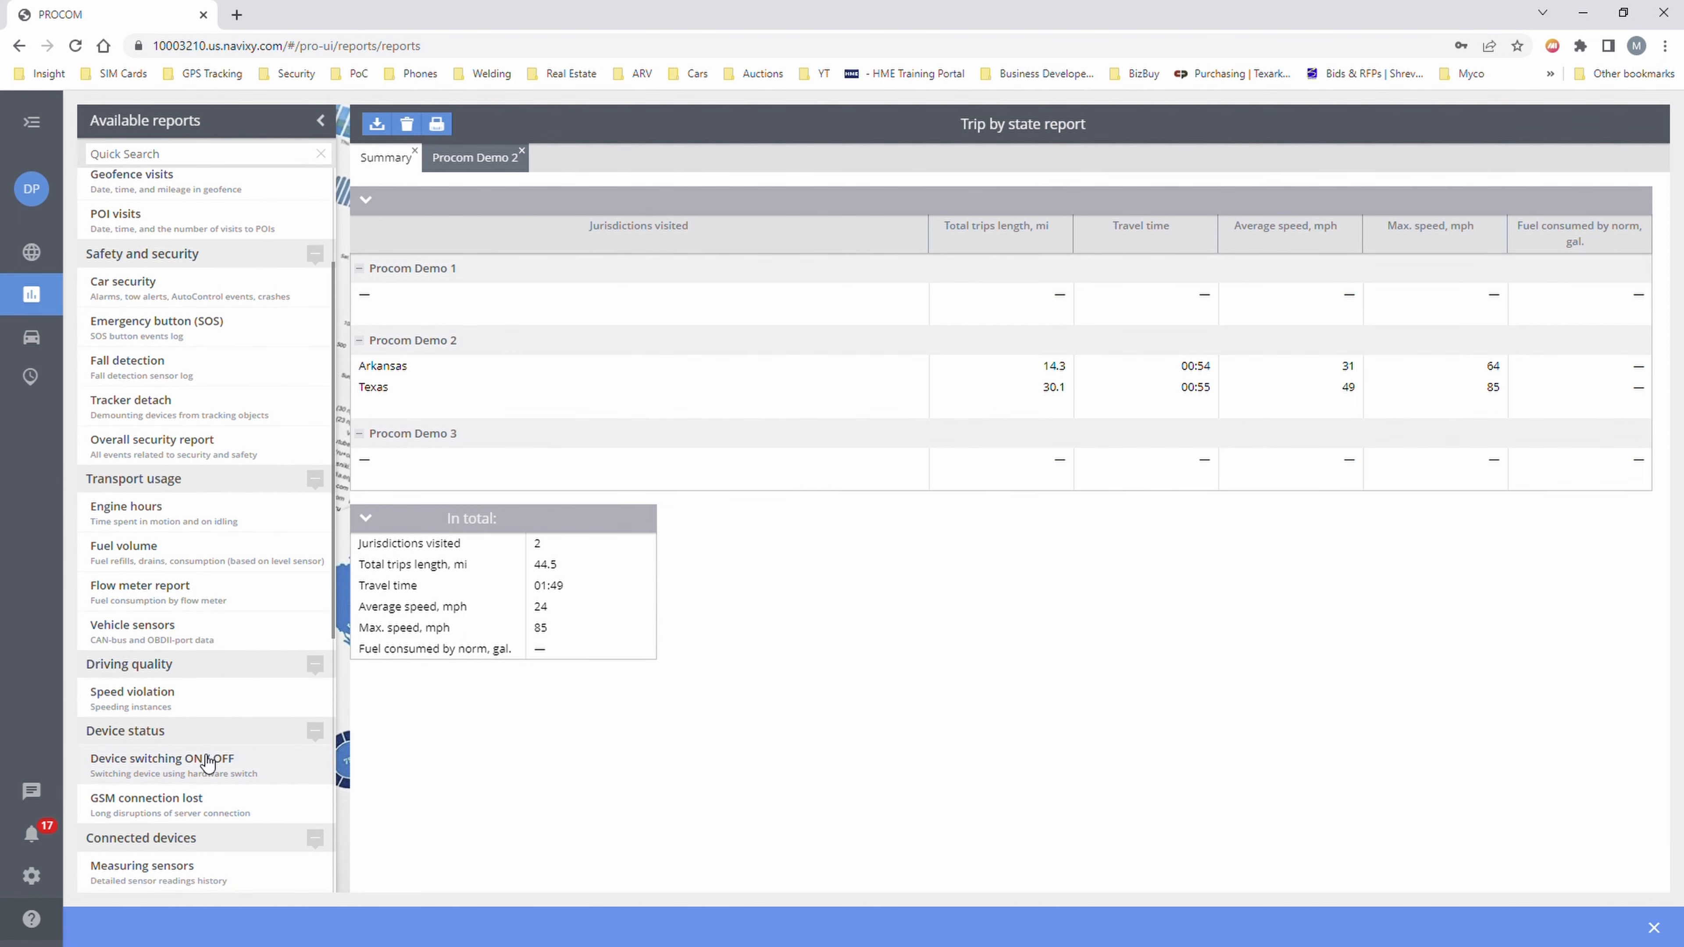
scroll(207, 762, down, 2)
scroll(207, 762, down, 2)
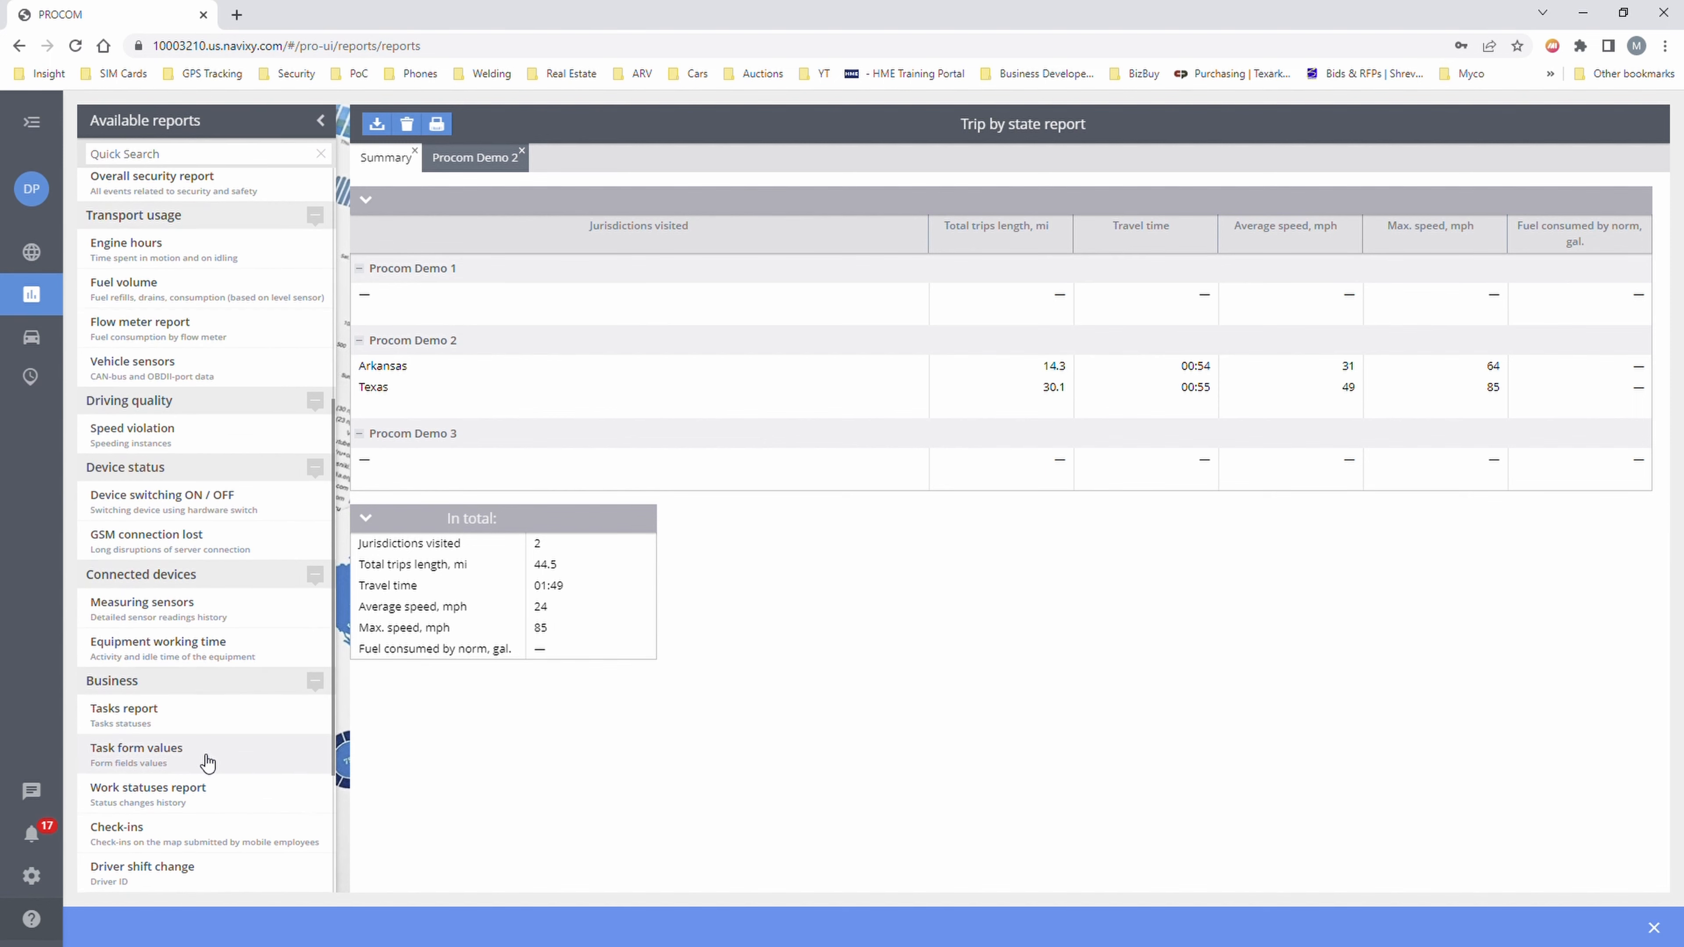
scroll(207, 763, up, 7)
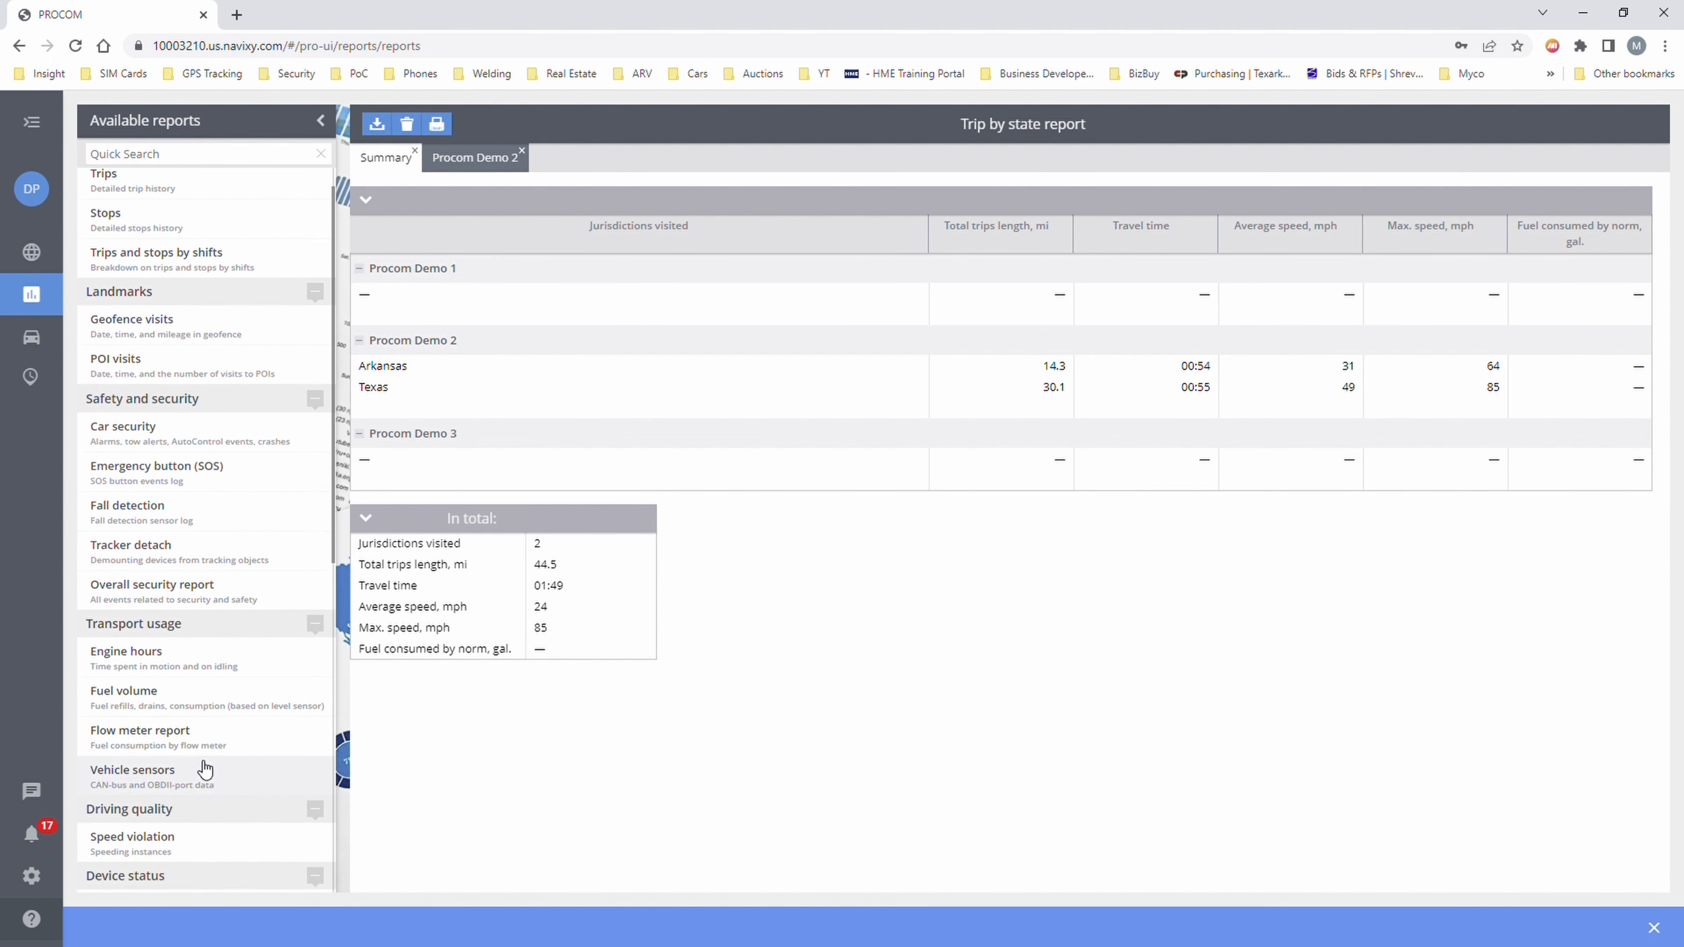
mouse_move(31, 293)
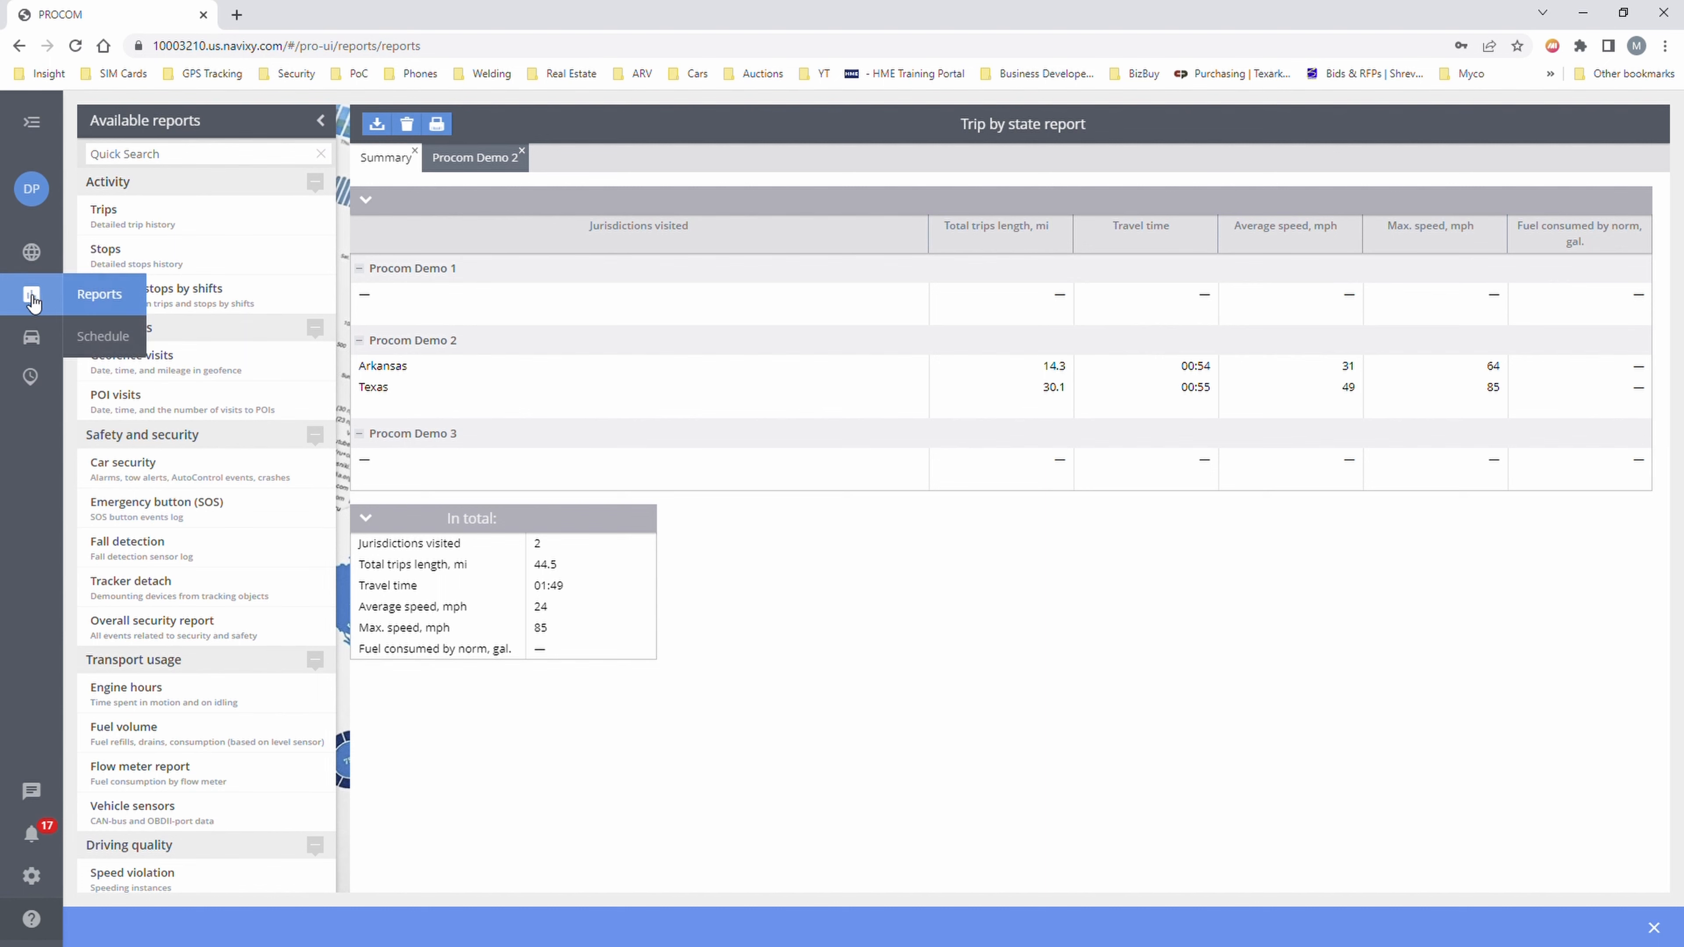
click(93, 335)
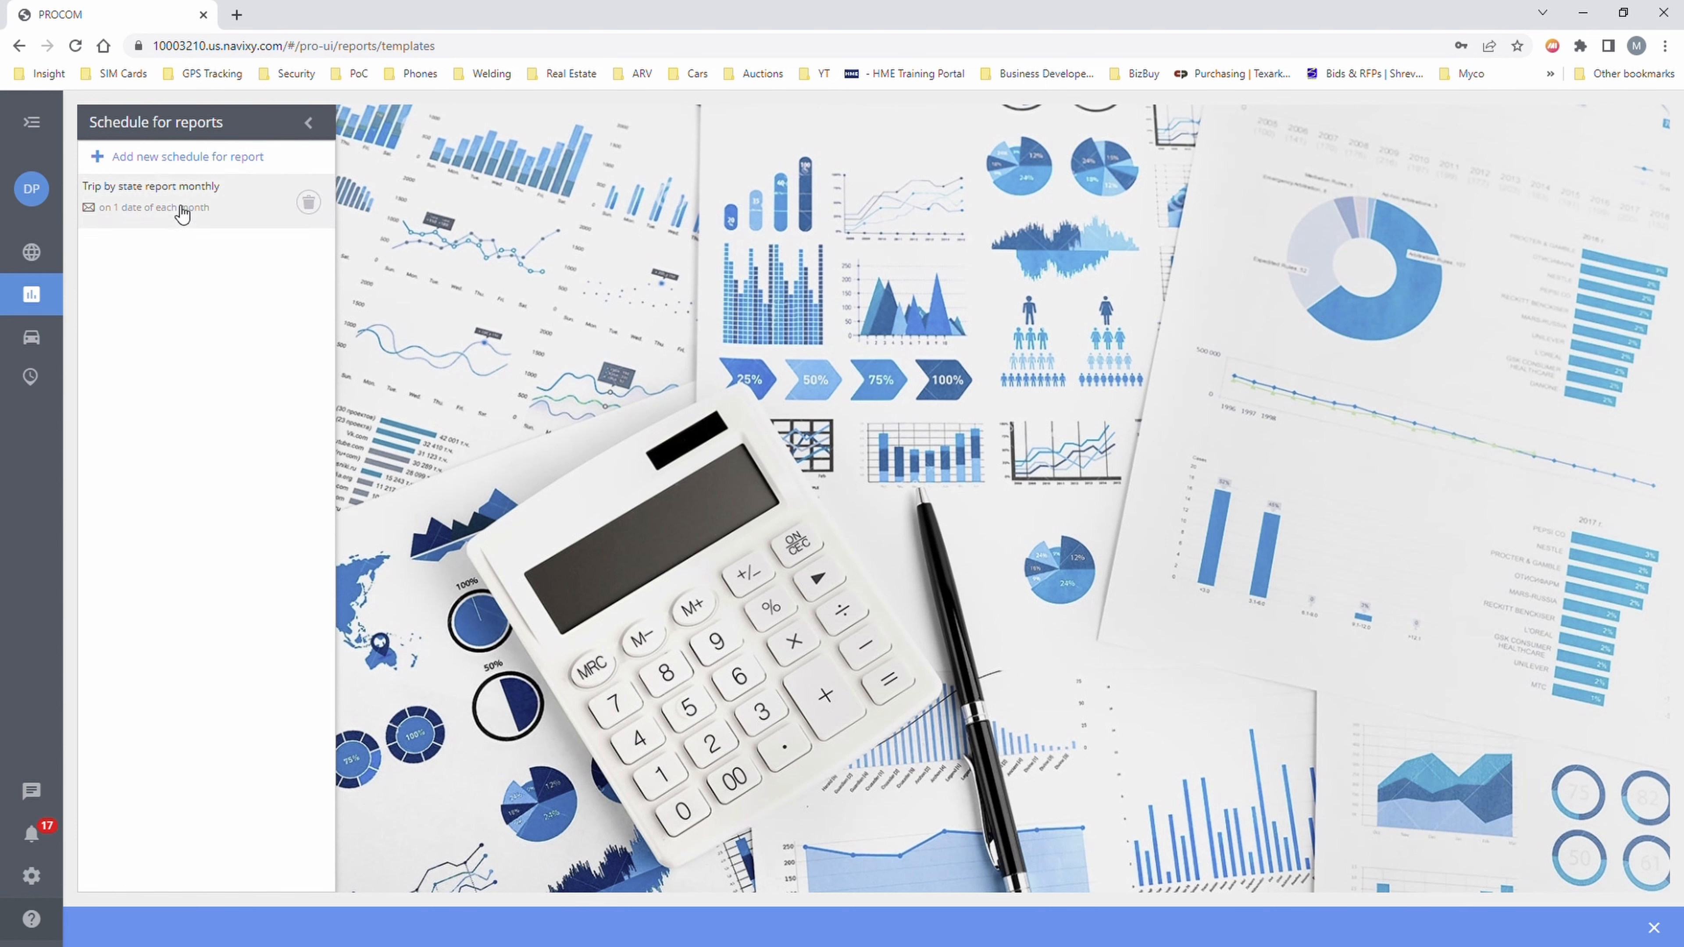
- Open the monthly Trip by state schedule and keep its file format as Excel
click(157, 211)
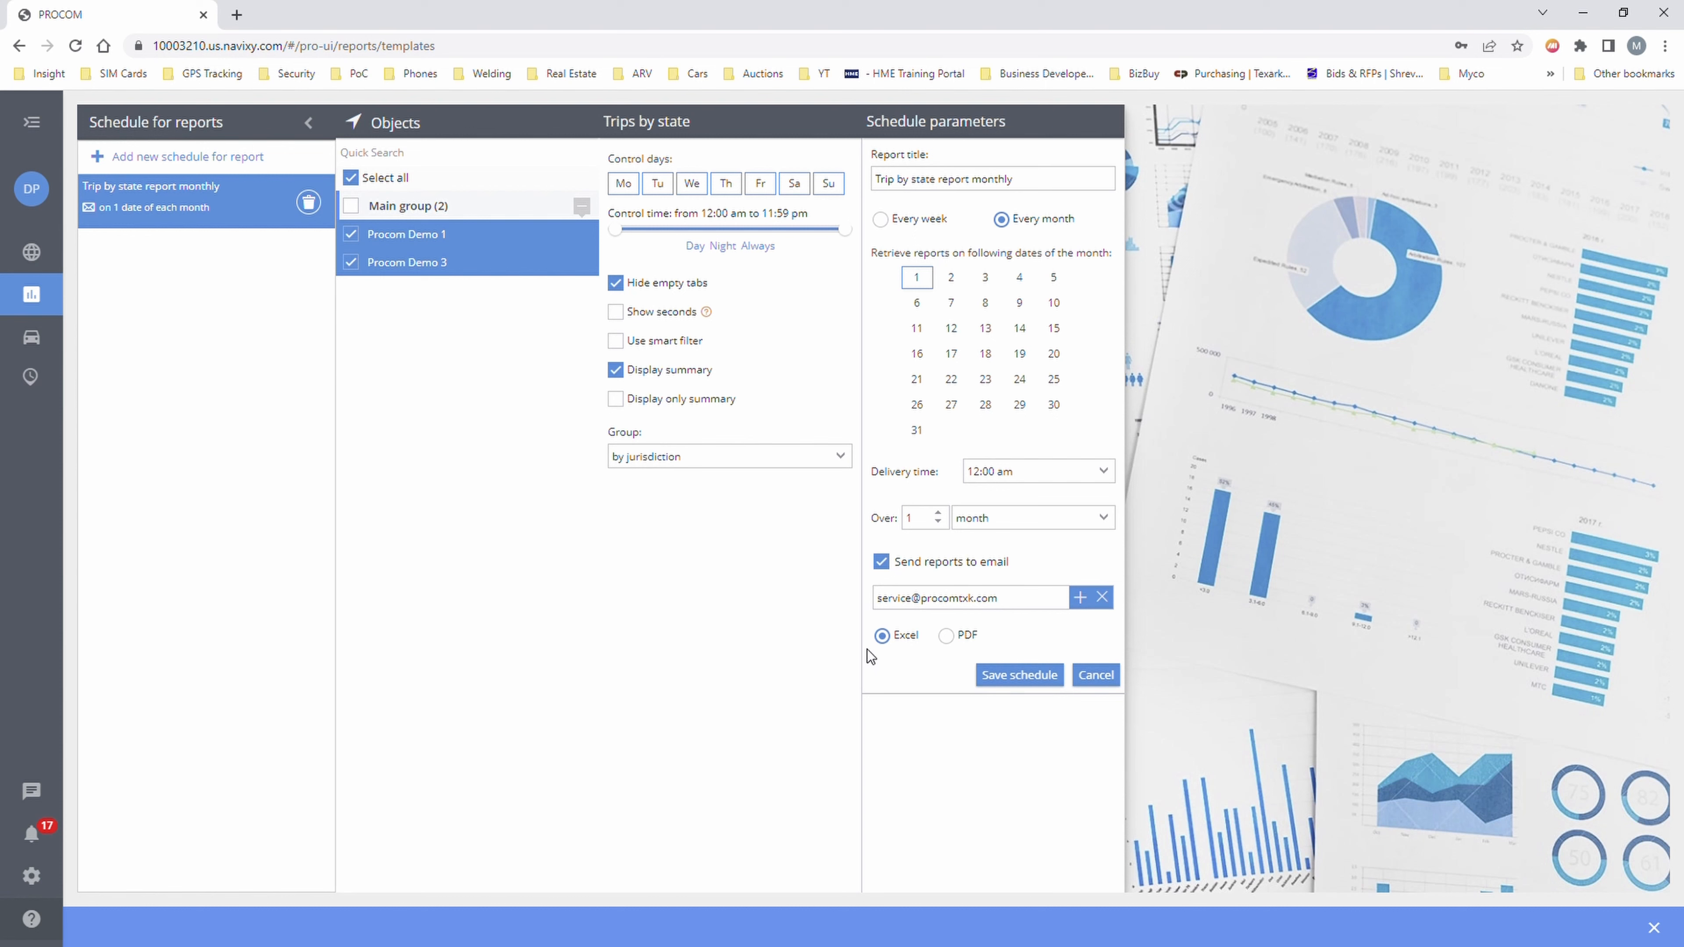
click(947, 637)
click(882, 635)
- Visit the generated reports list, return to report schedules, then open the fleet Vehicles page
mouse_move(33, 258)
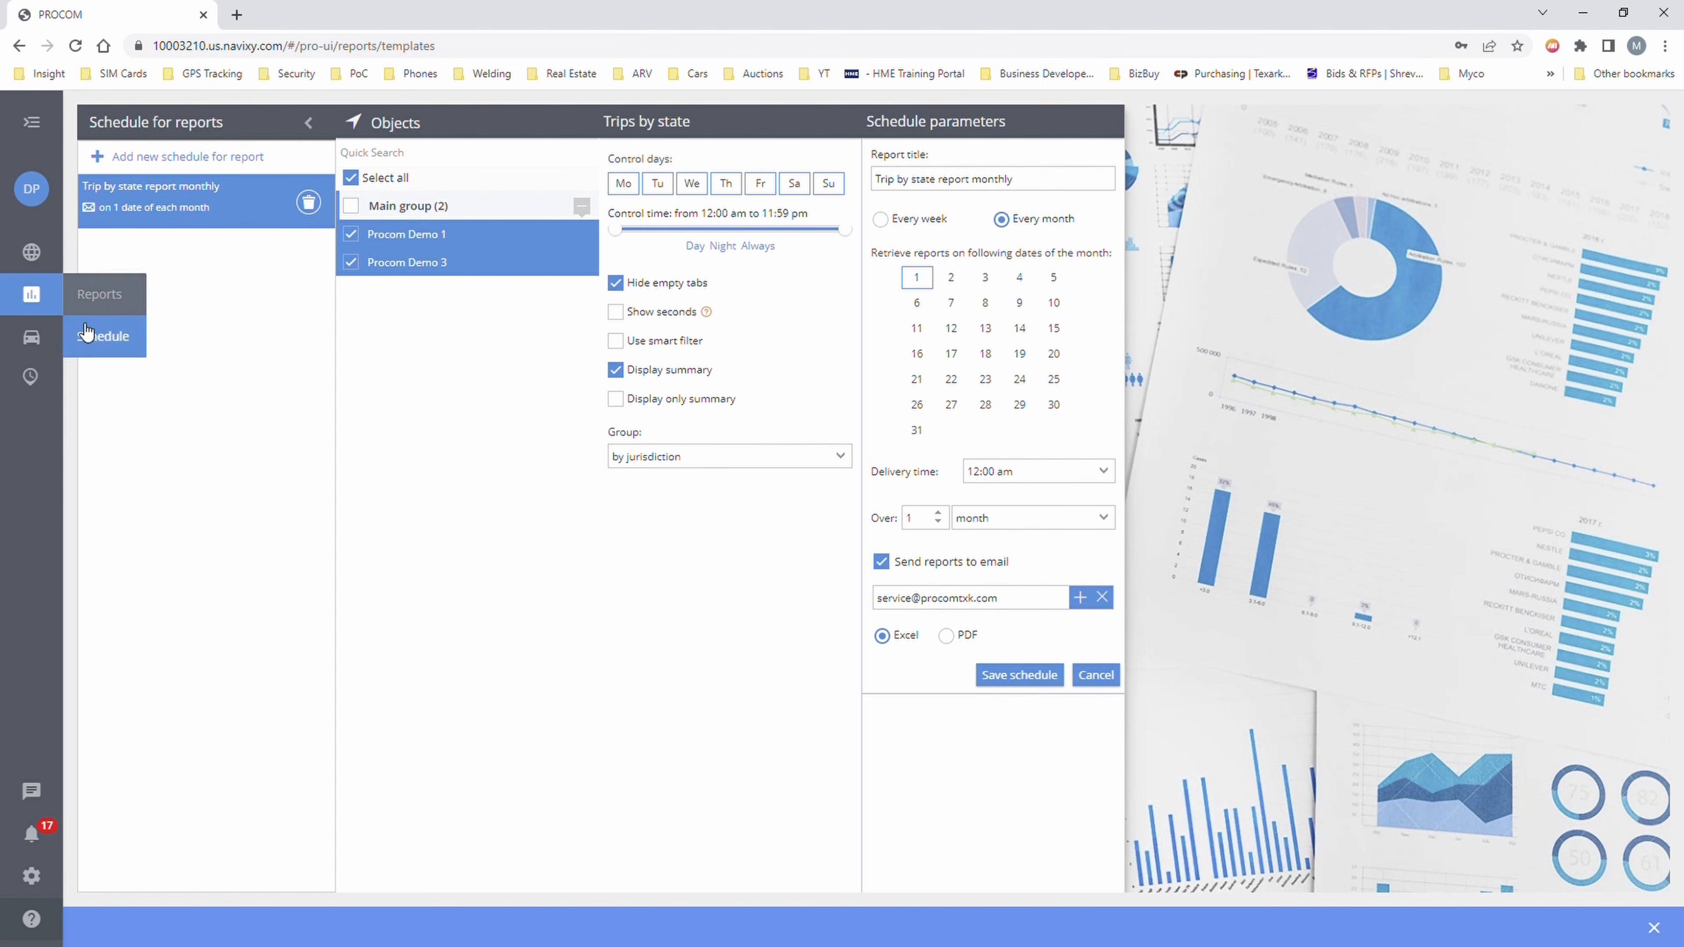
click(74, 306)
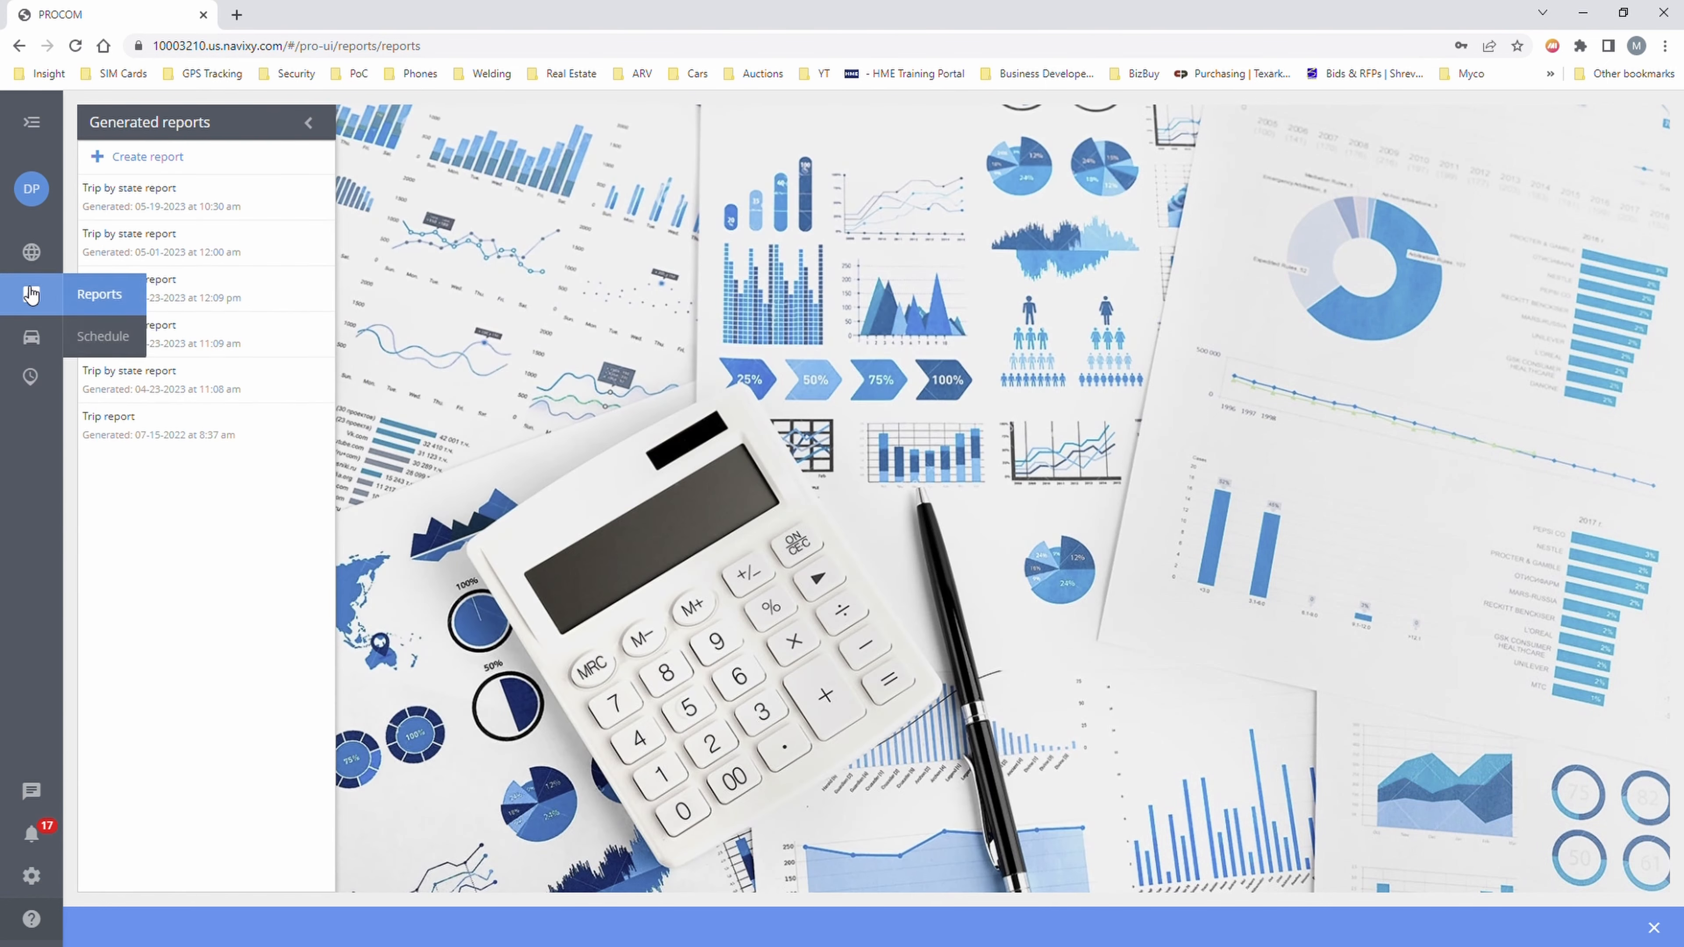
click(96, 337)
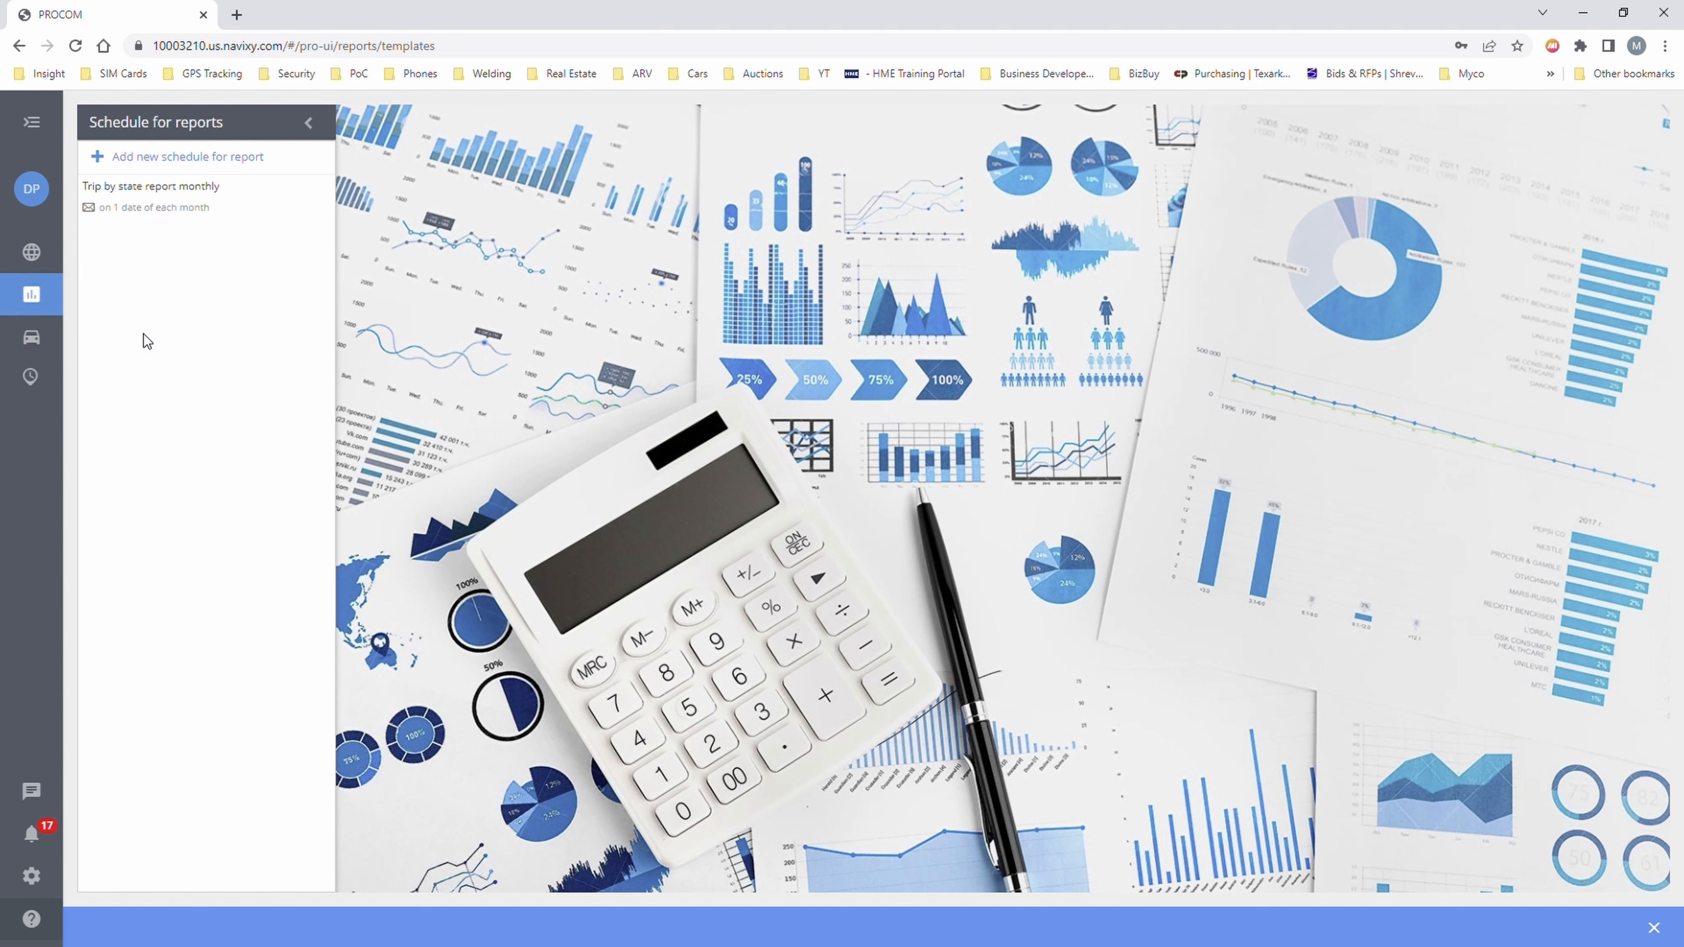
mouse_move(32, 301)
mouse_move(32, 335)
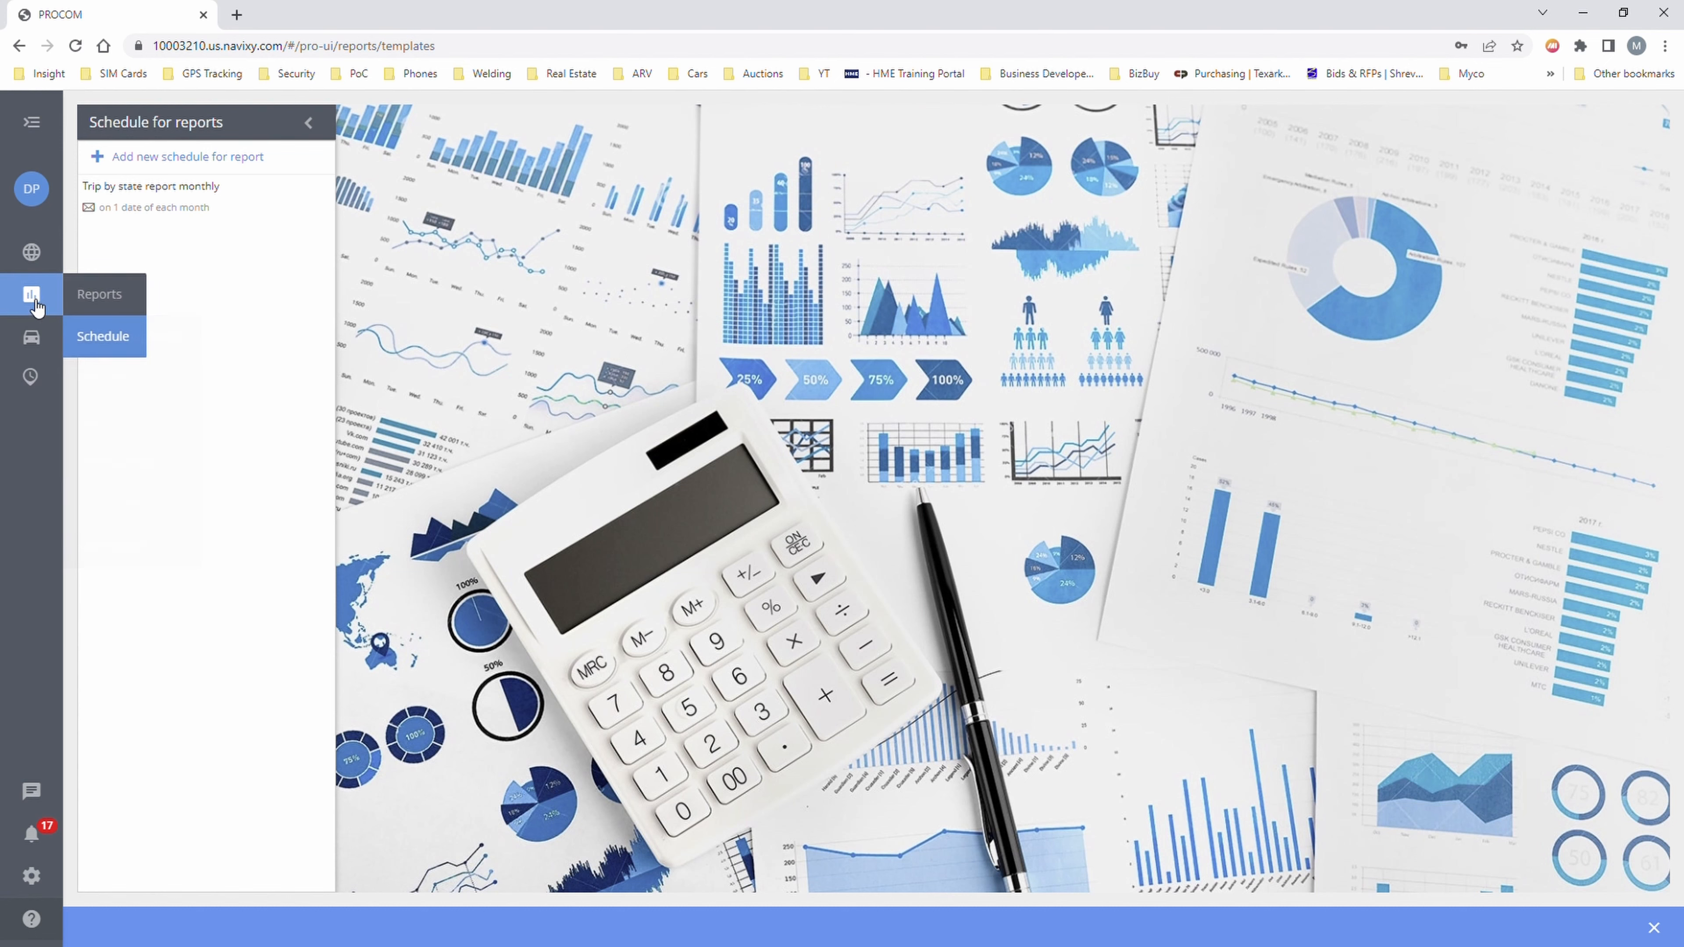
click(30, 338)
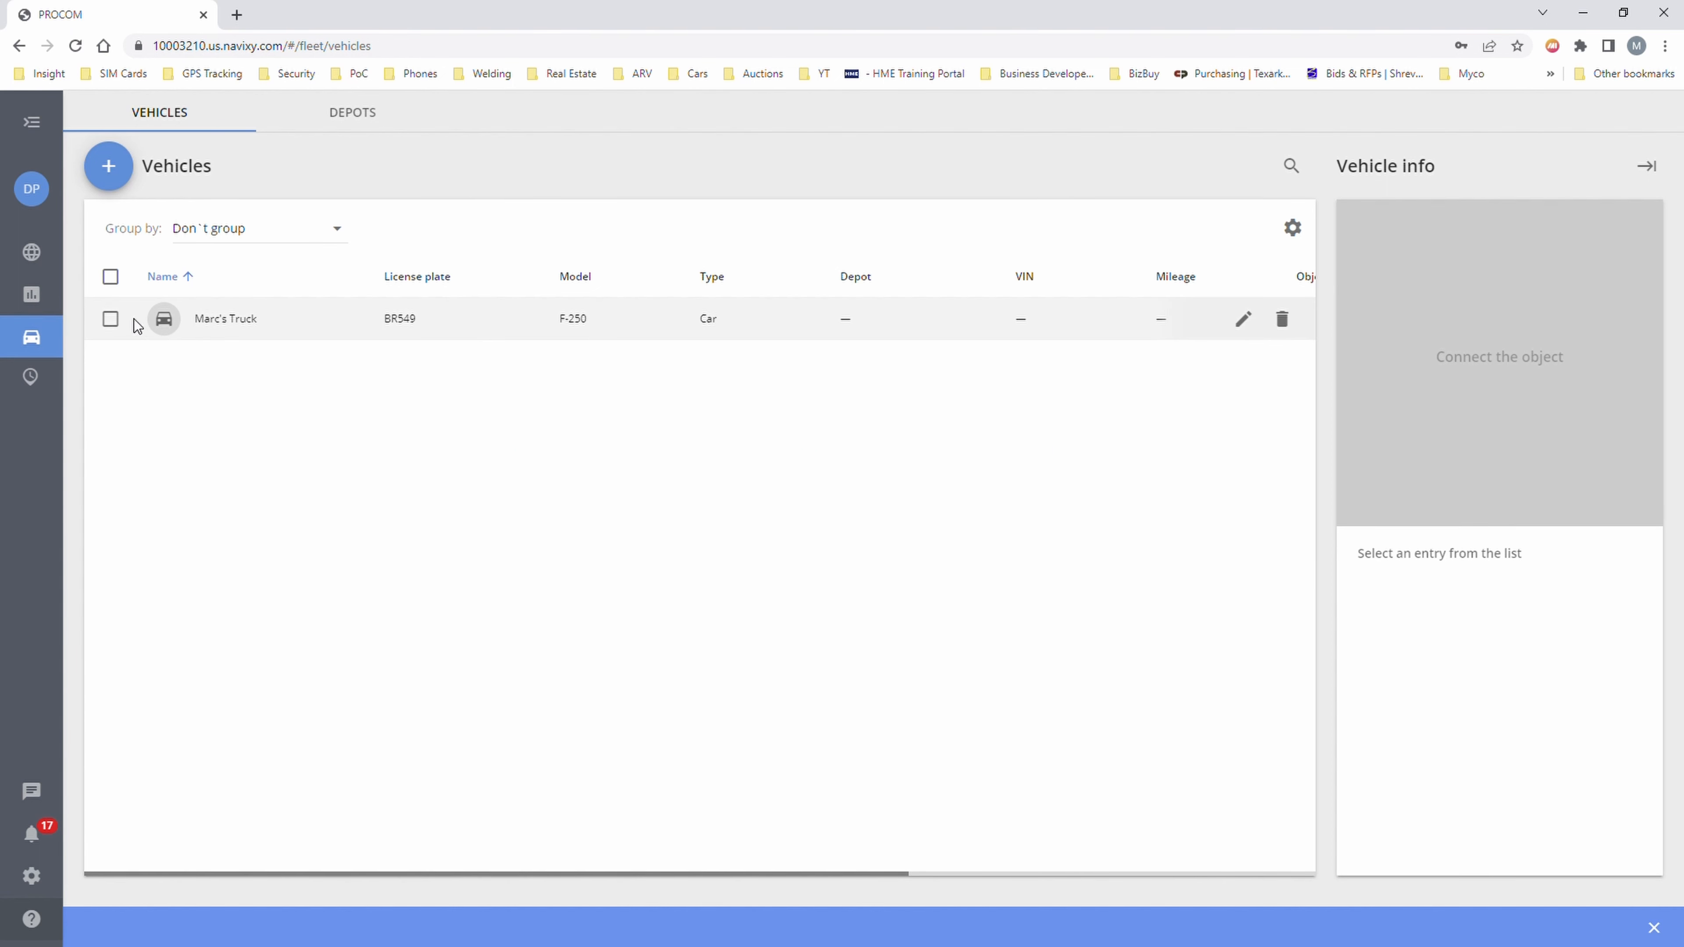
- Select the truck to view its vehicle info, then check the Depots list
click(111, 320)
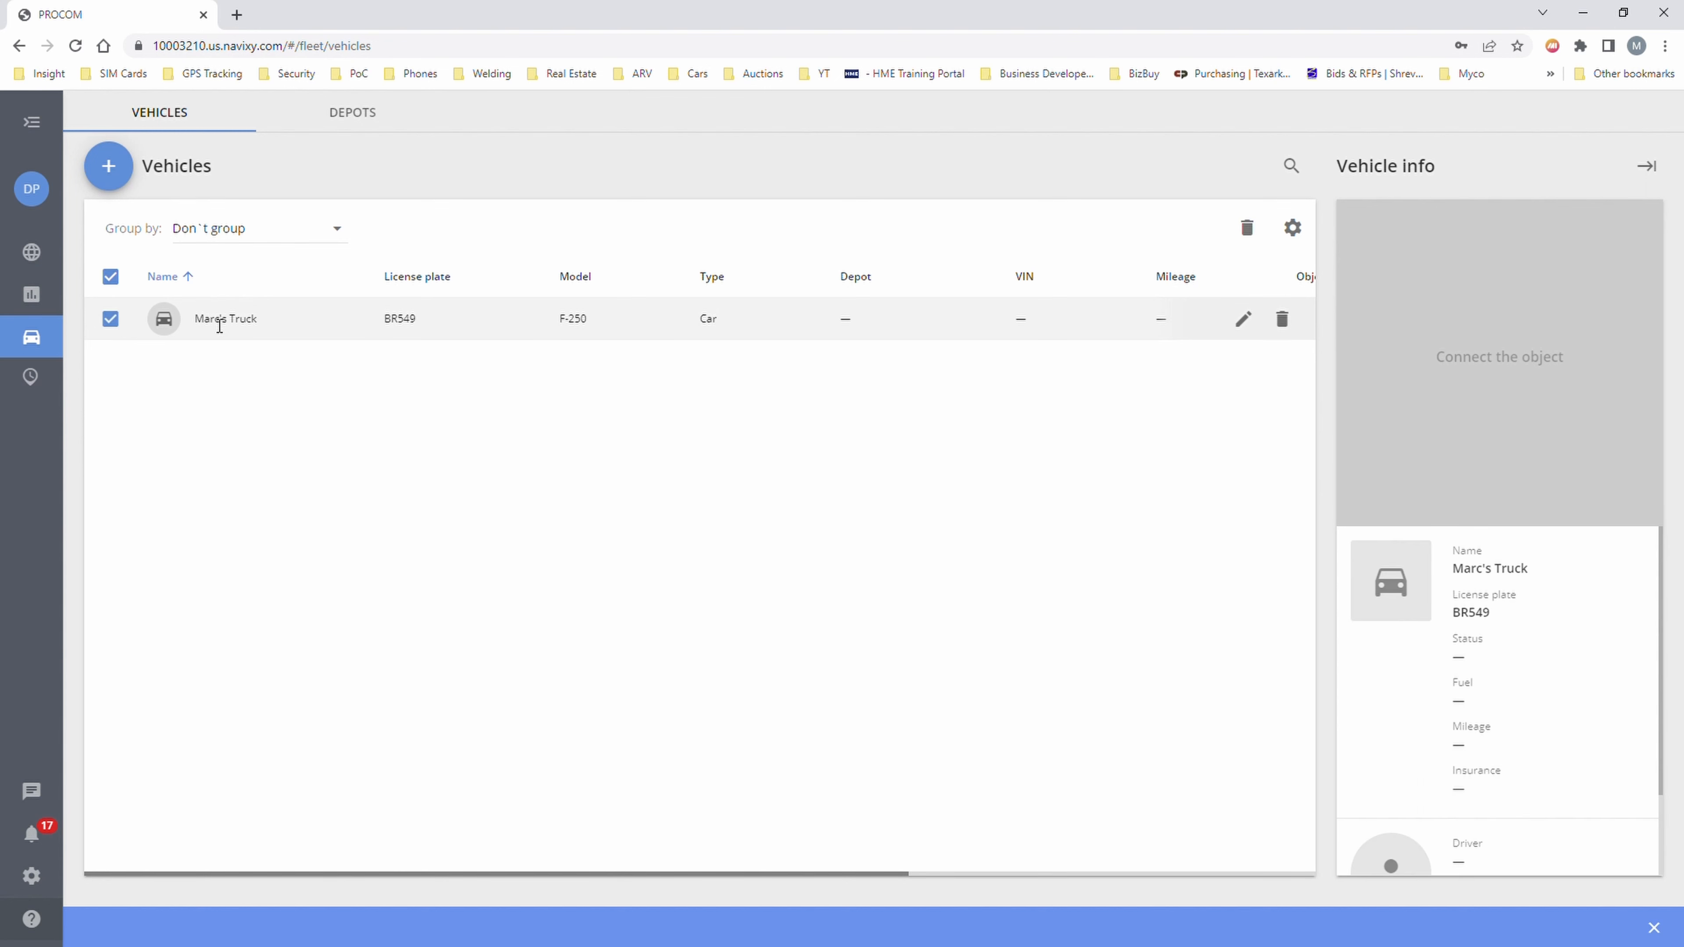
scroll(1478, 667, down, 2)
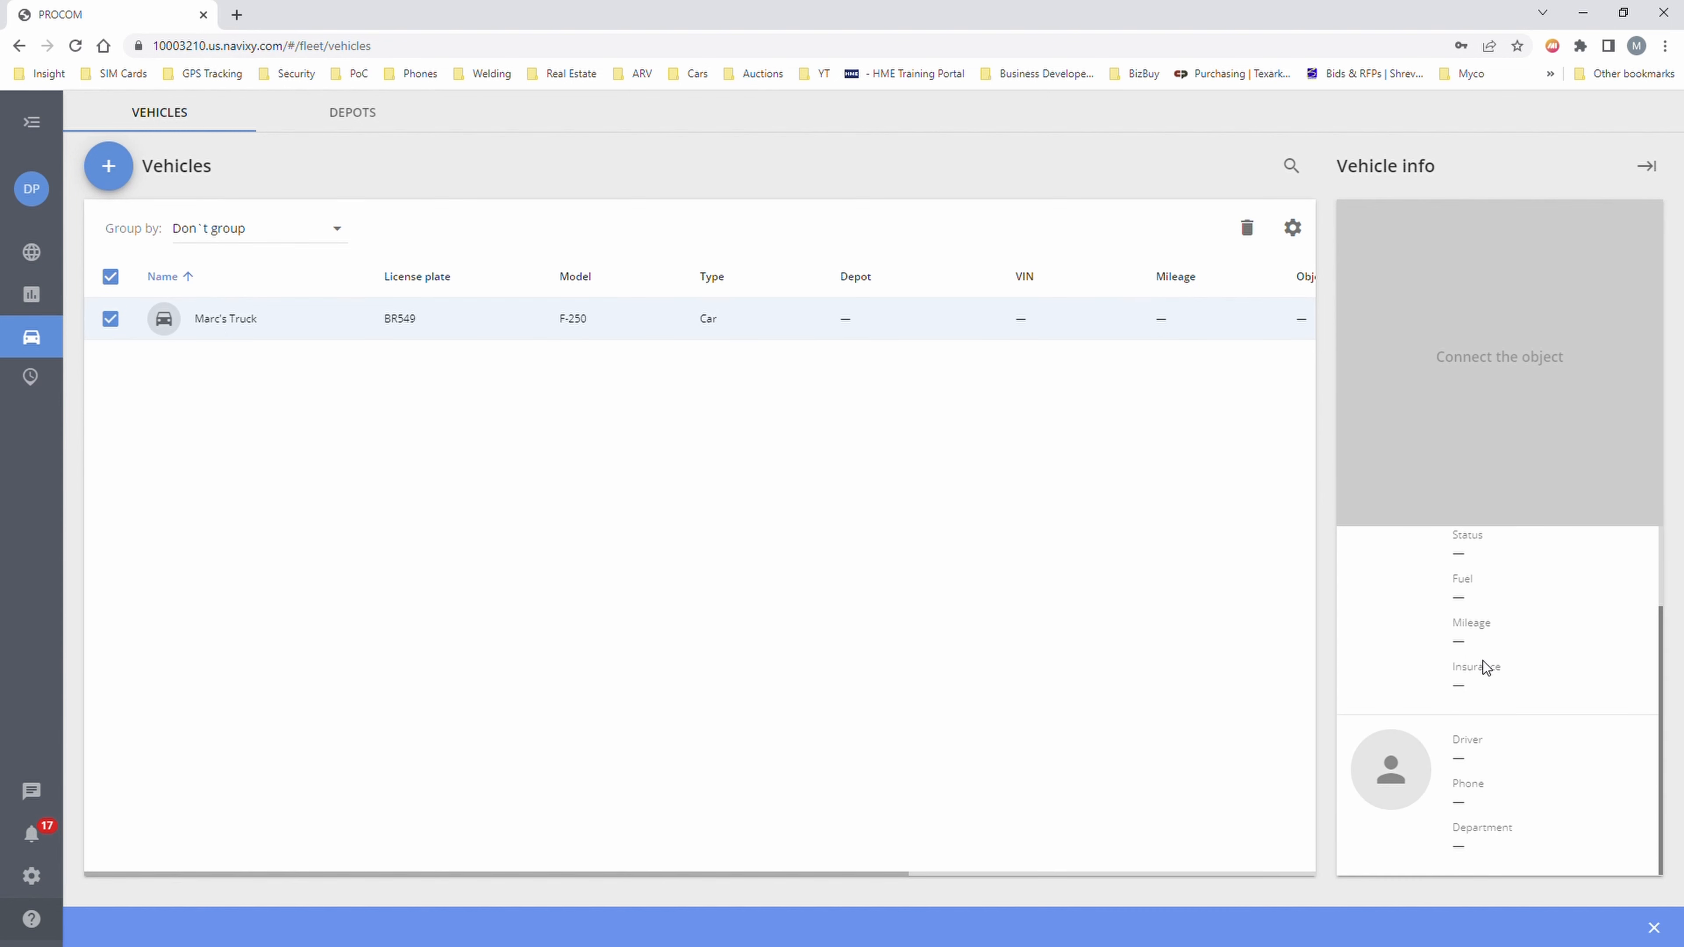
scroll(1482, 661, up, 2)
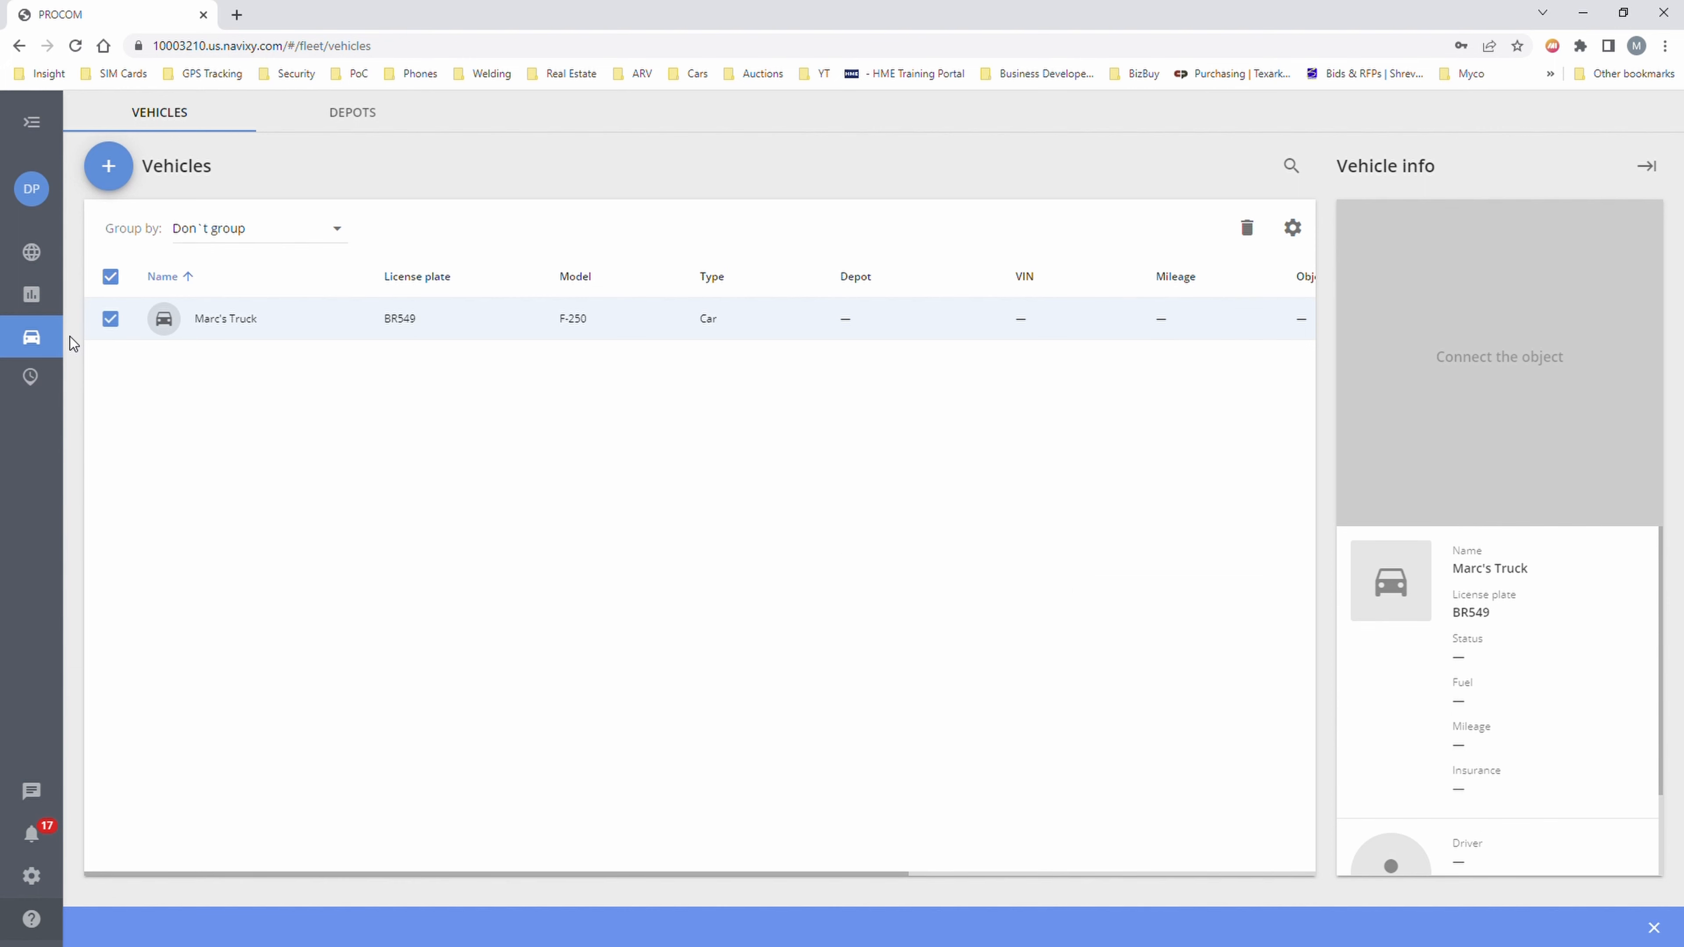
click(360, 117)
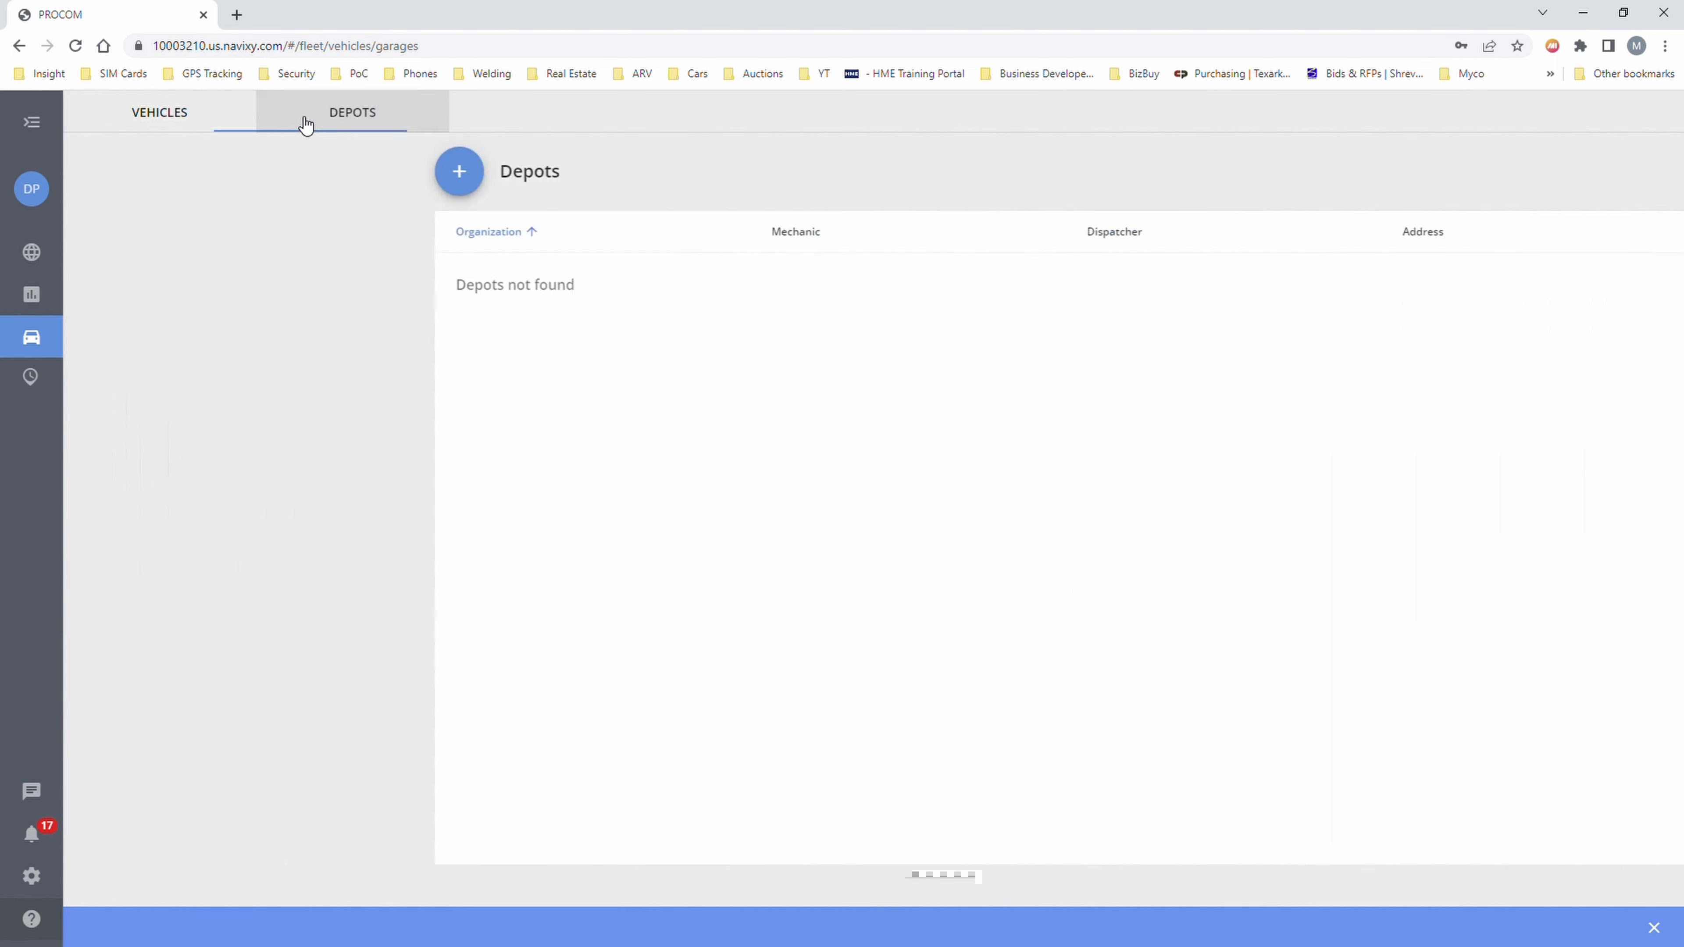
click(190, 124)
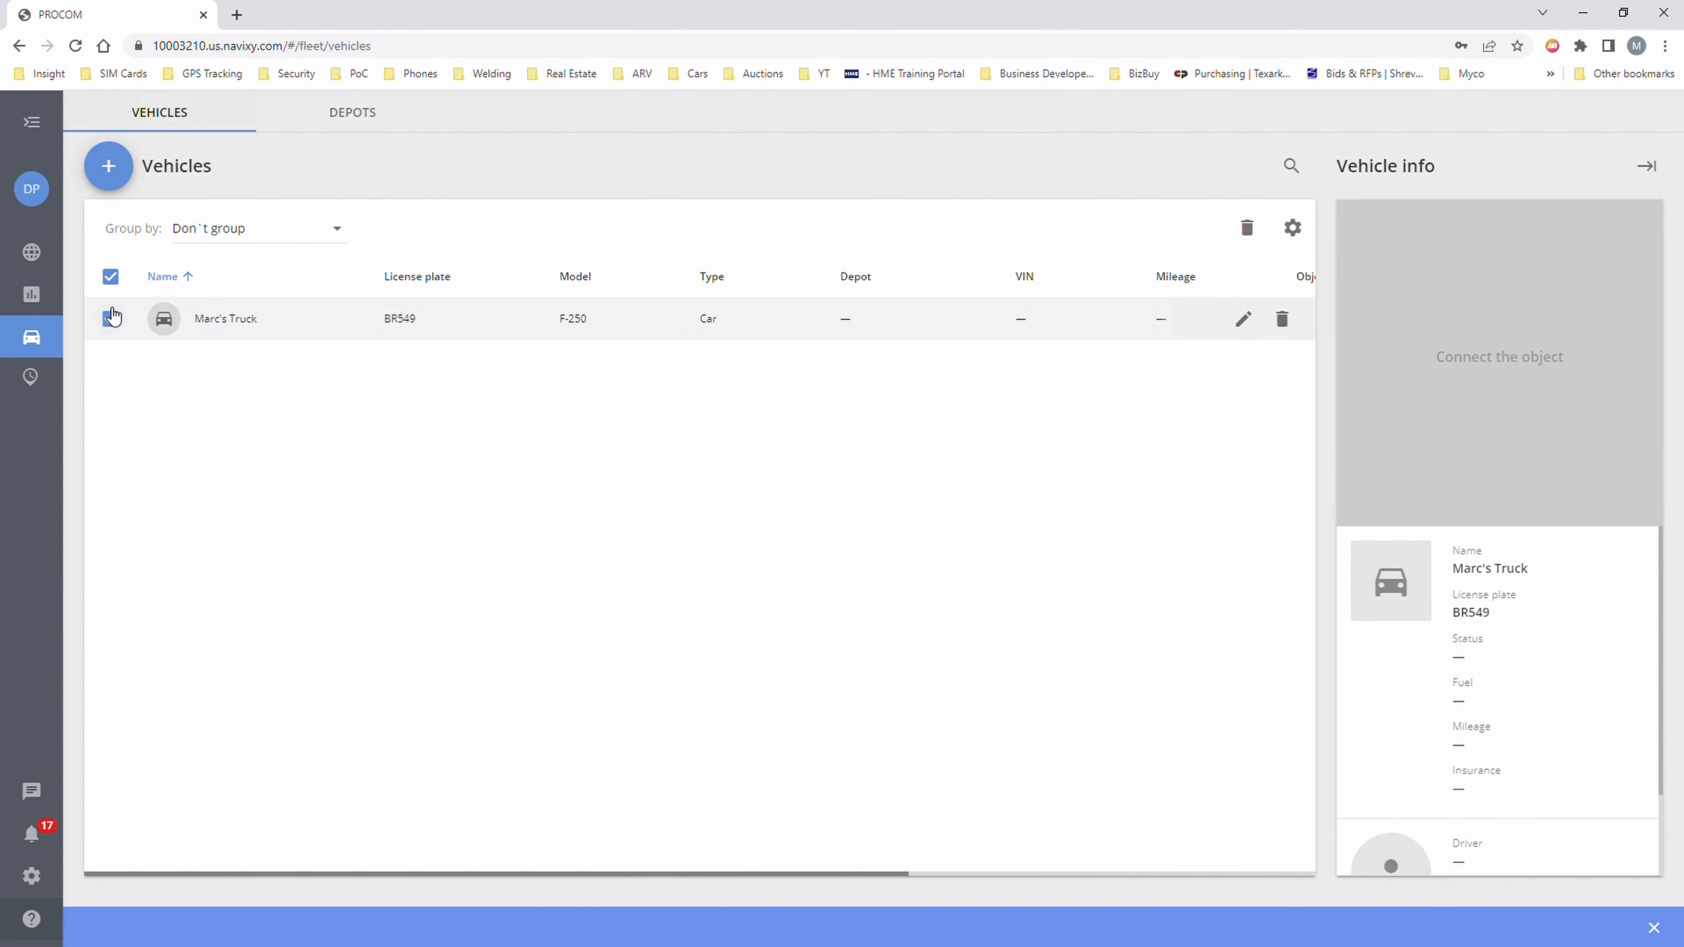
- Look at the Drivers page, return to Vehicles, and open the Eco driving report
mouse_move(31, 337)
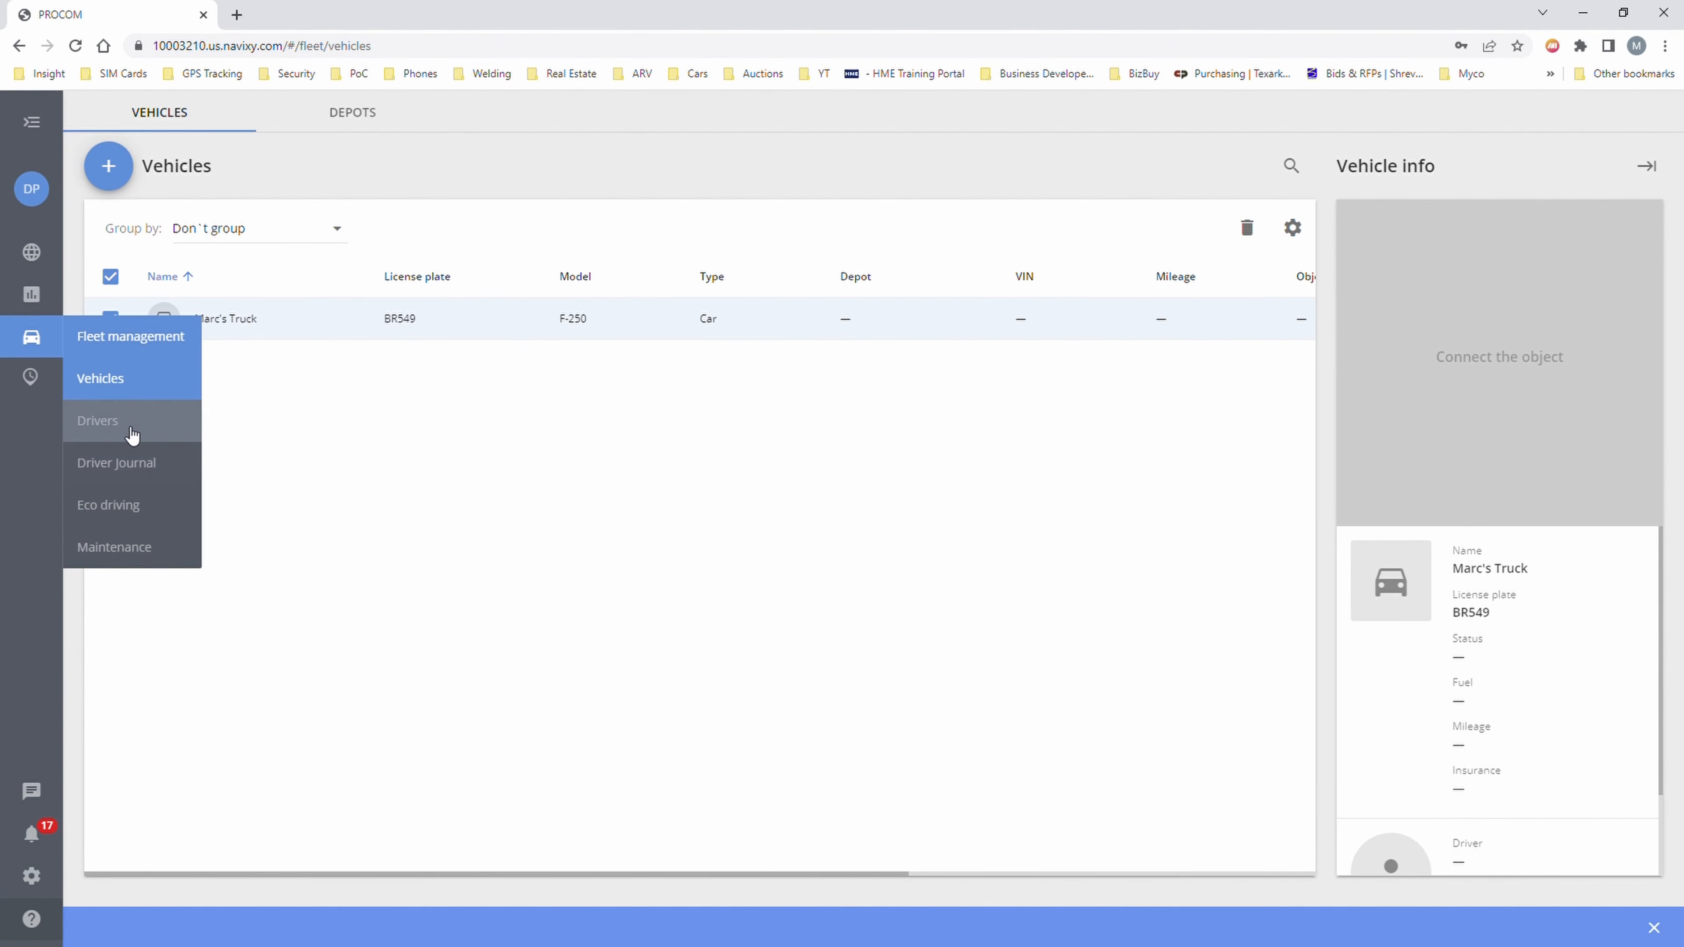
click(122, 428)
click(38, 345)
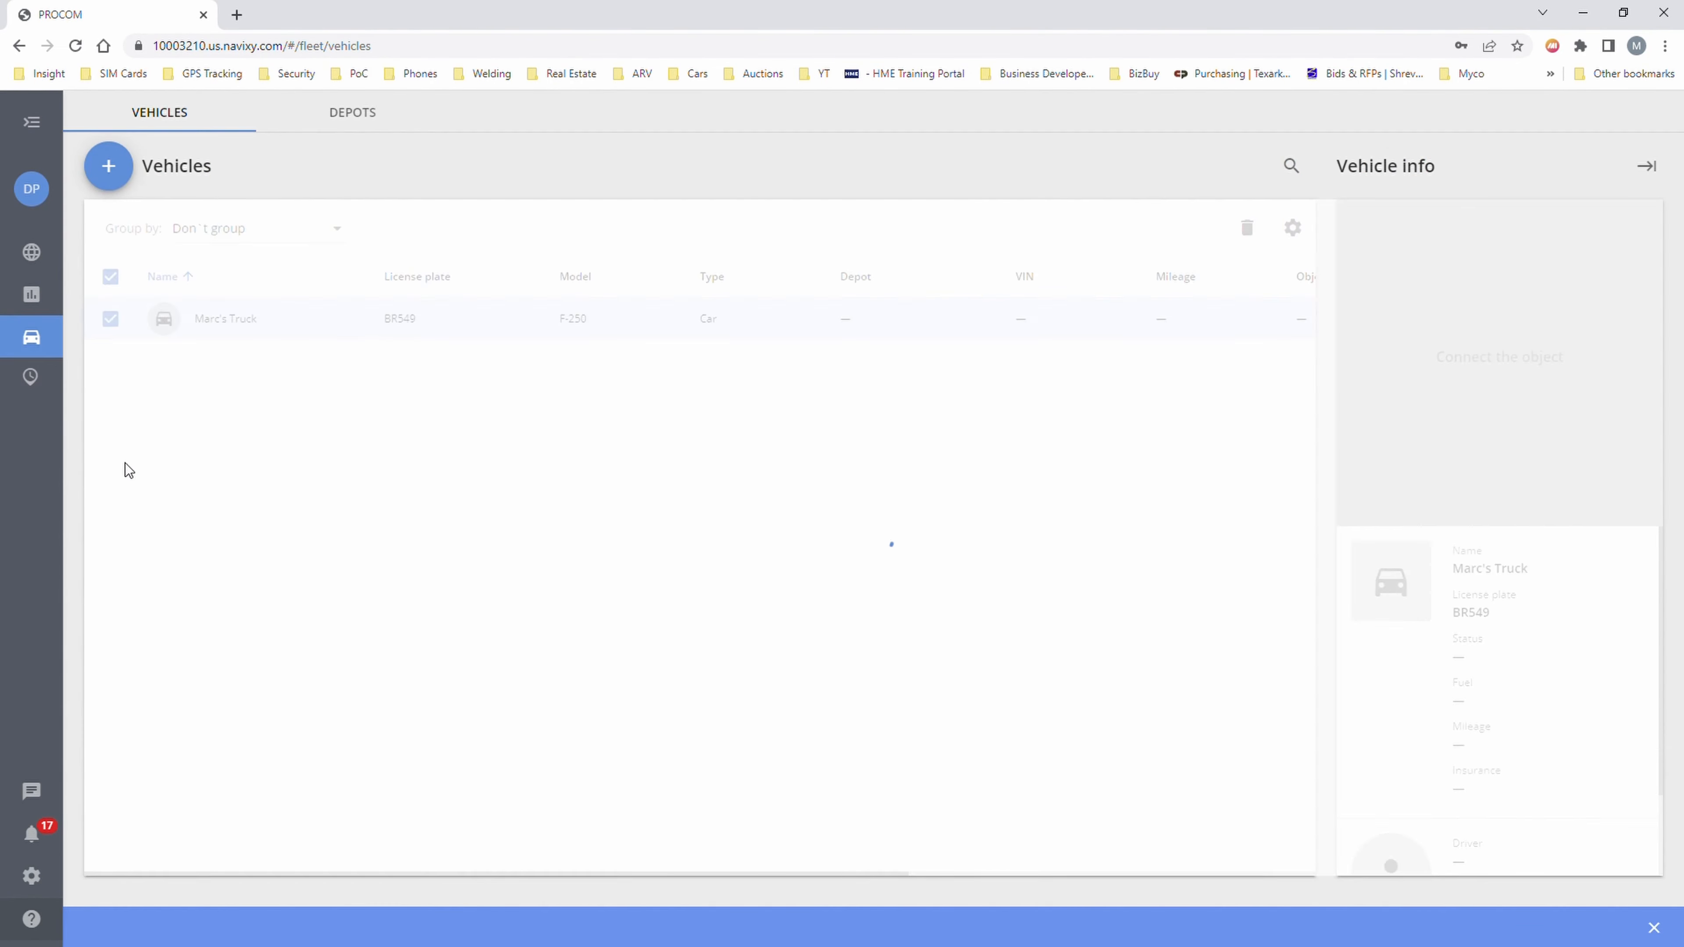
mouse_move(31, 337)
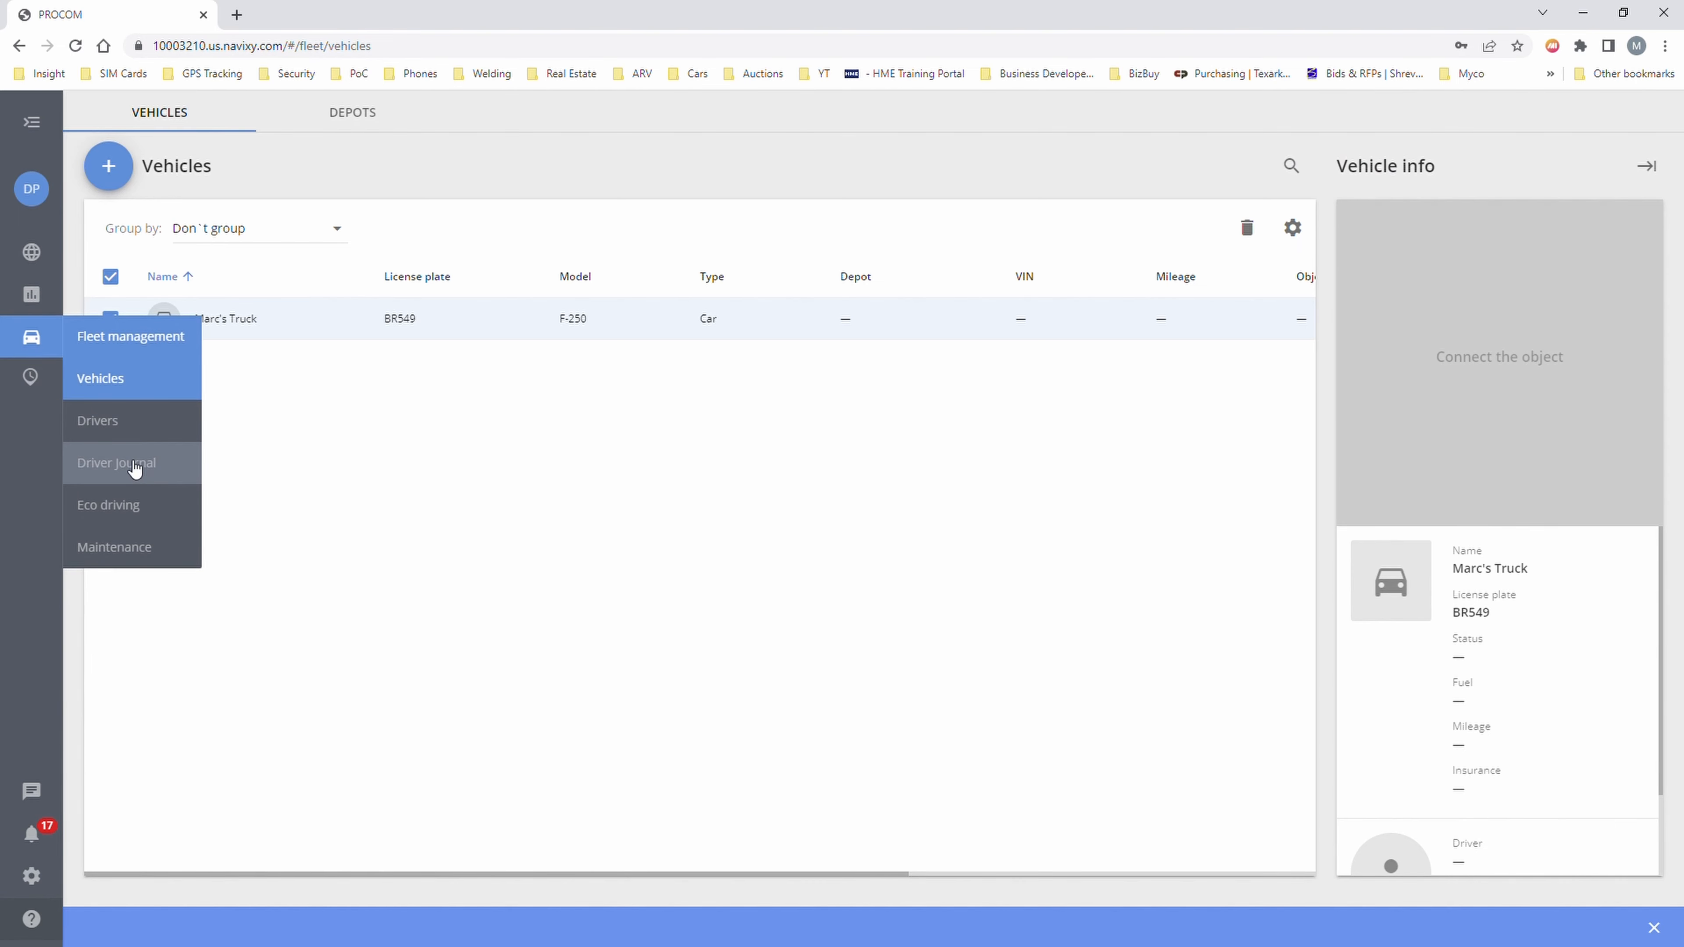
click(132, 514)
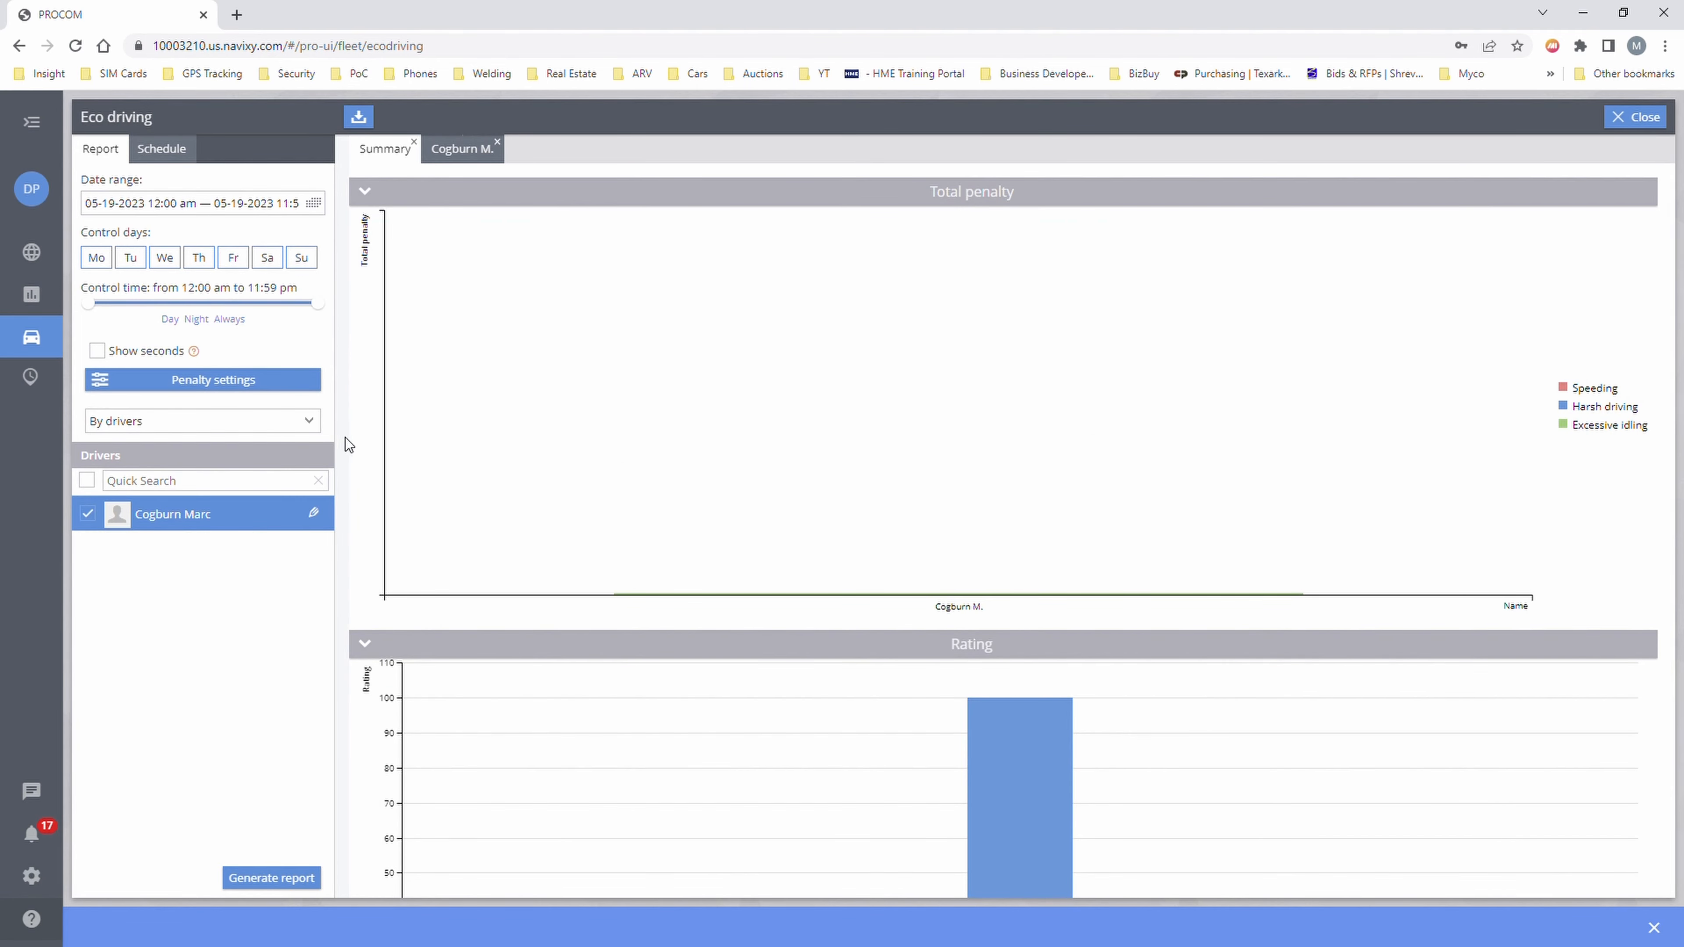
- Scroll the Eco driving summary to see the 100 rating over 3.01 mi with 0 penalties
scroll(374, 494, down, 4)
scroll(373, 501, up, 4)
drag(1677, 438, 1679, 717)
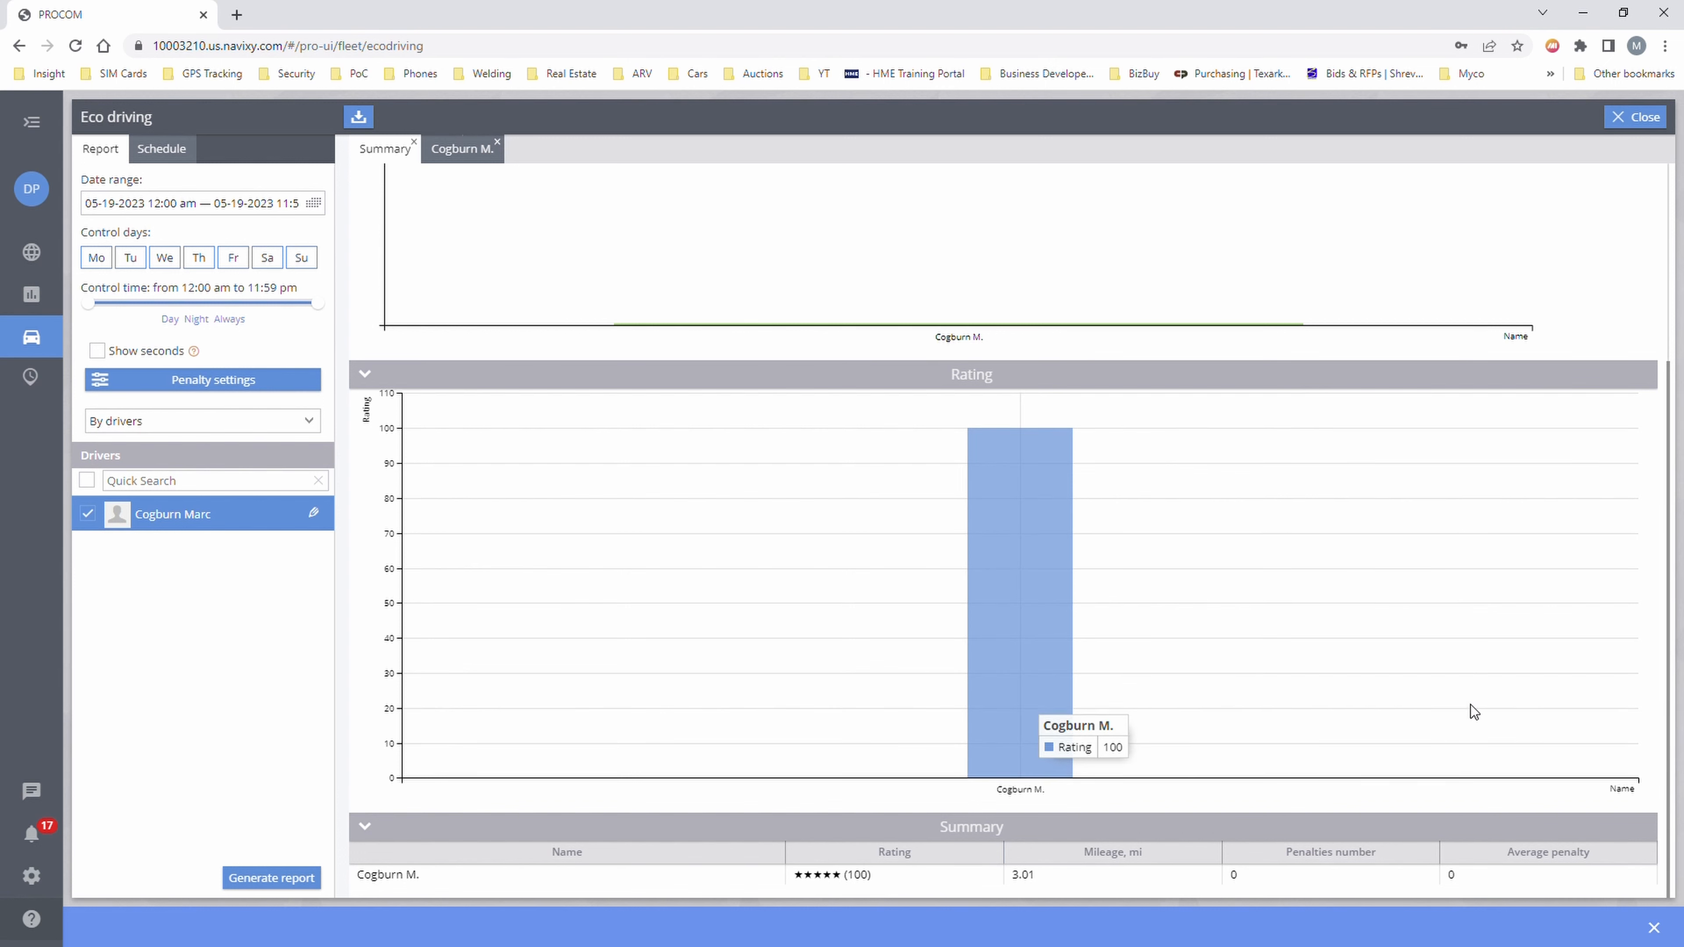
mouse_move(31, 376)
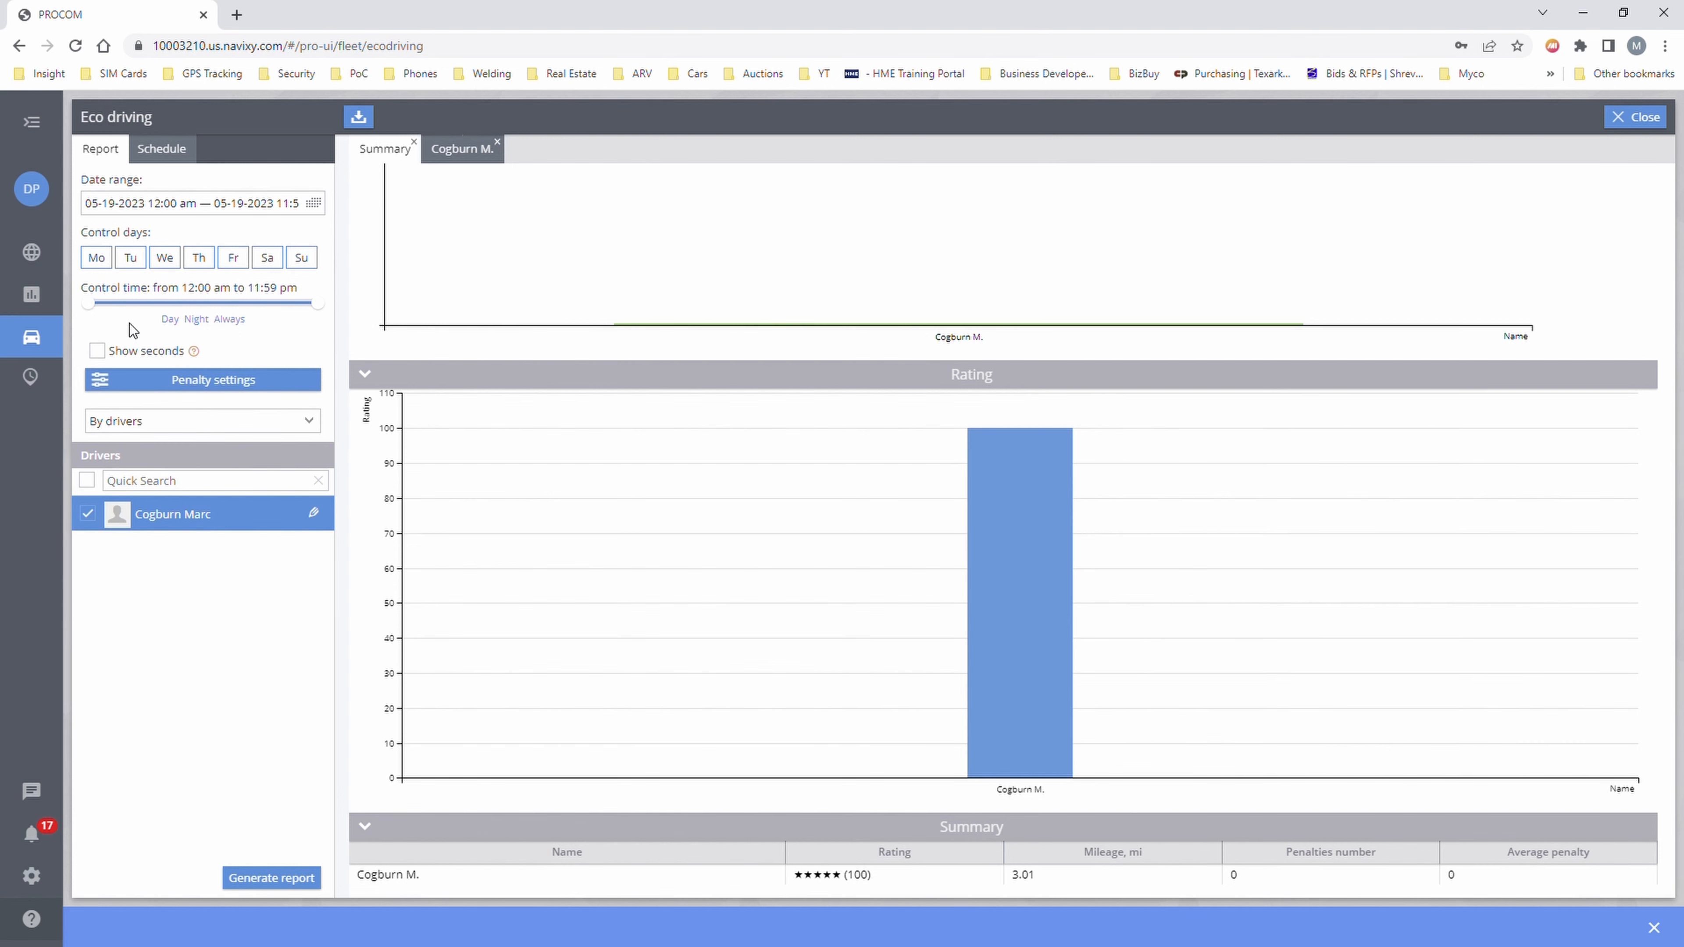
mouse_move(47, 350)
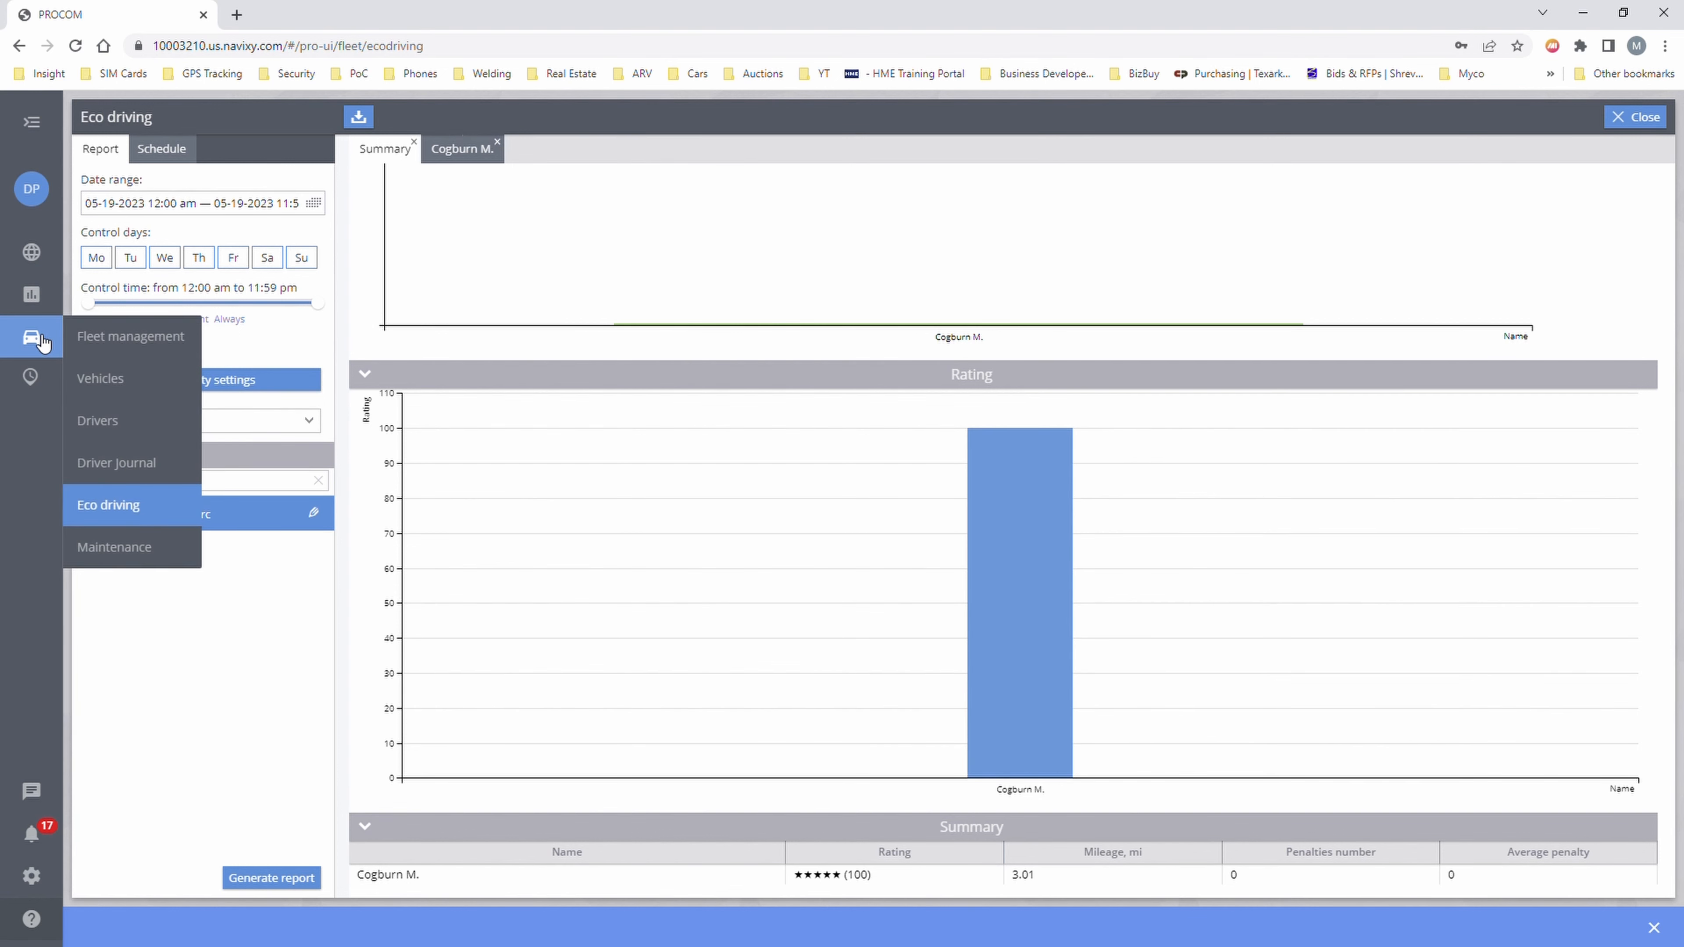
- Open Maintenance service works, which lists none and $0.00 in expenses
click(122, 549)
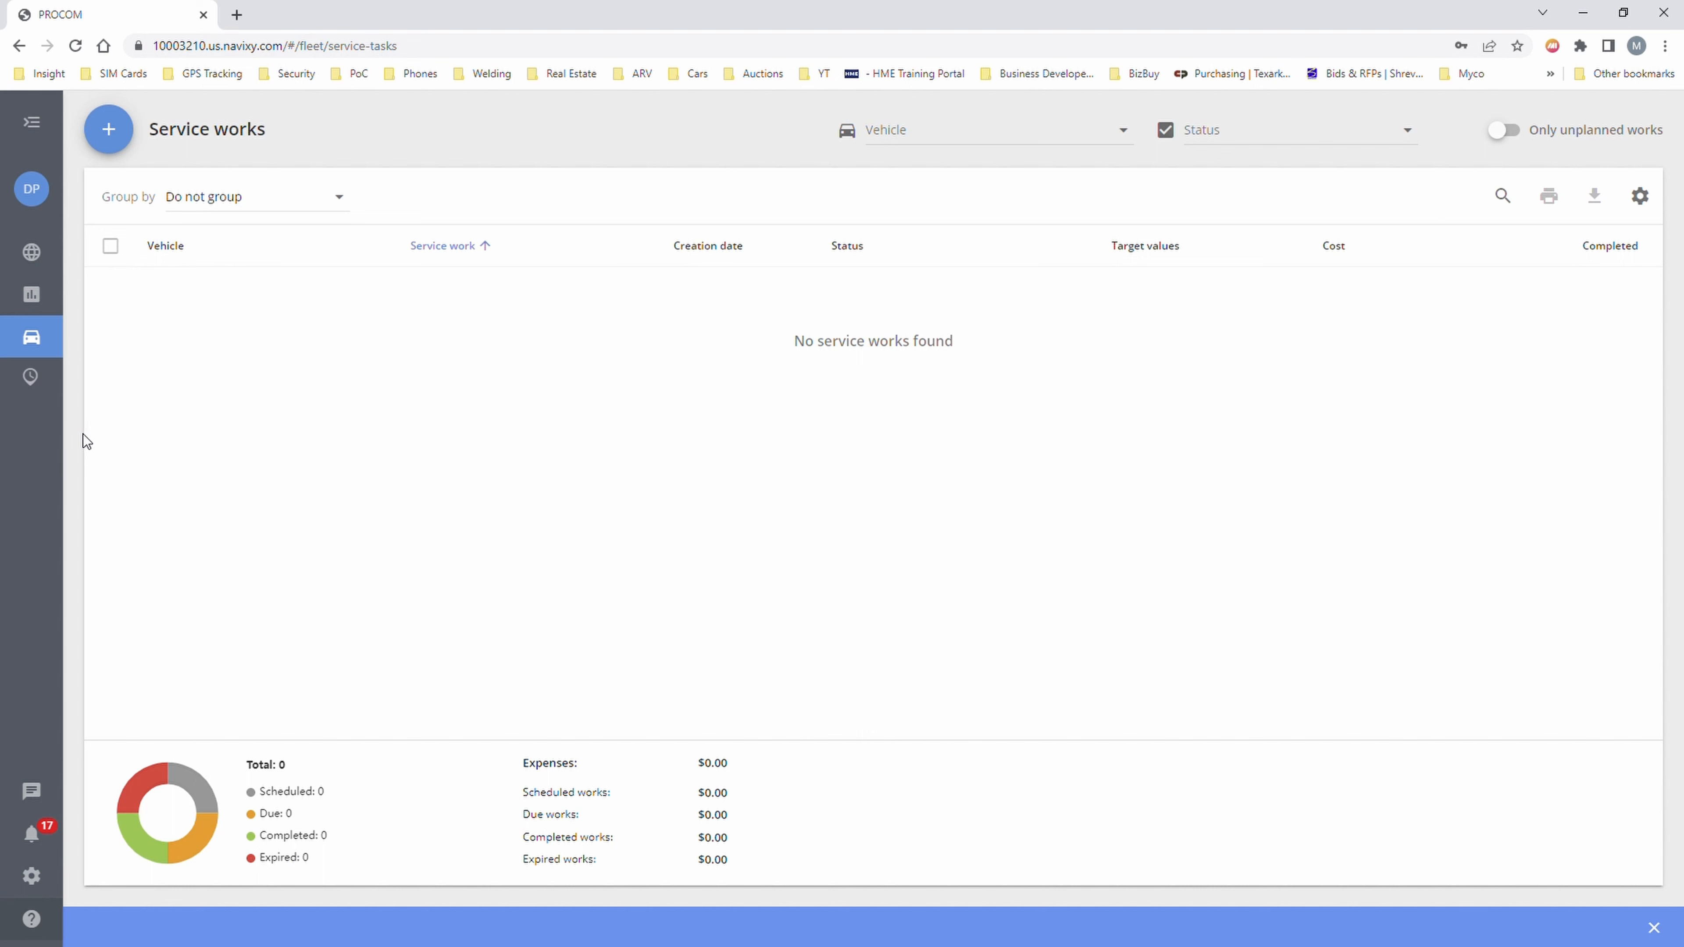
mouse_move(27, 378)
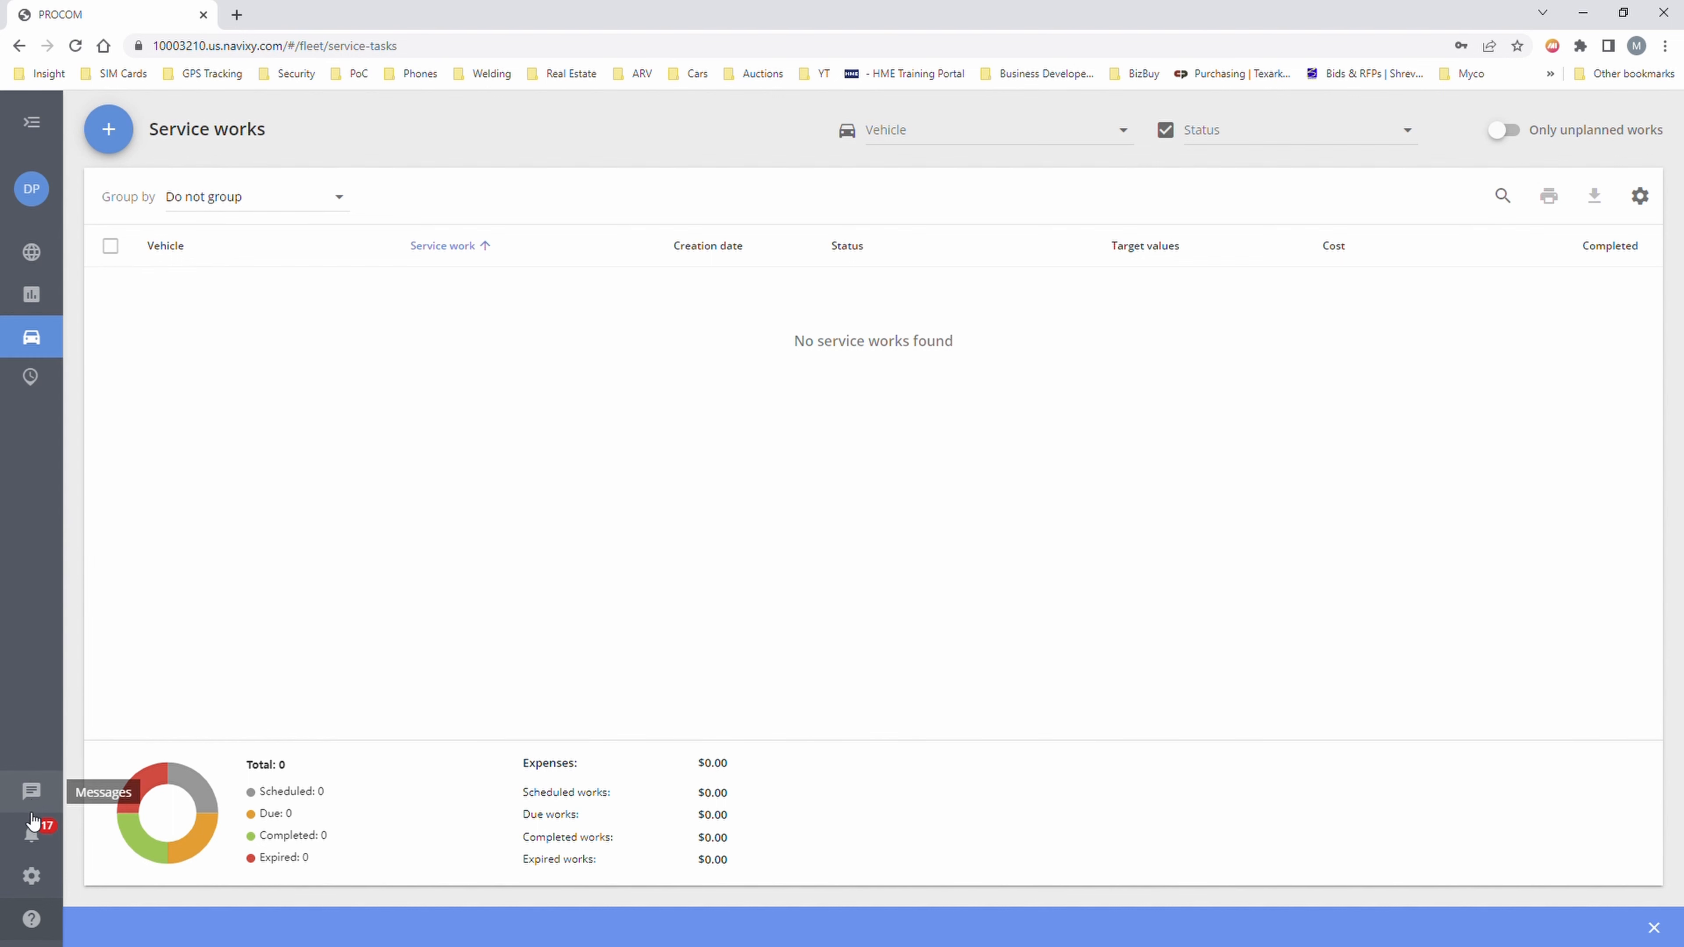
- Mark all 17 alerts as read, glance at Messages, then open Devices and settings
click(38, 839)
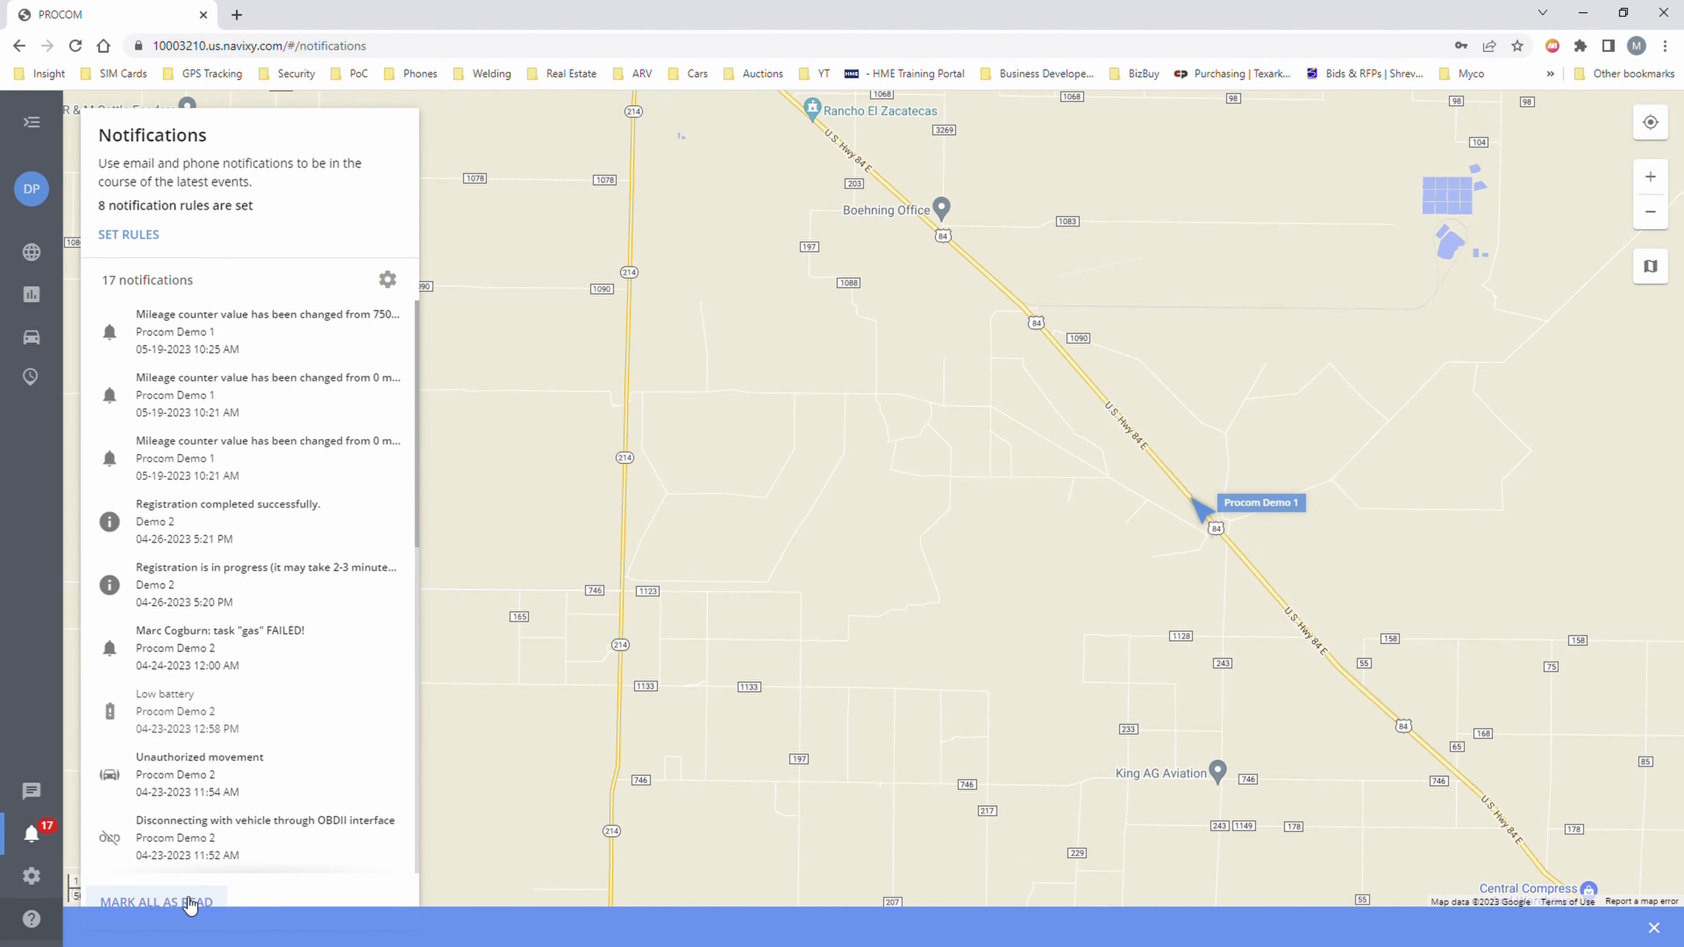
click(189, 903)
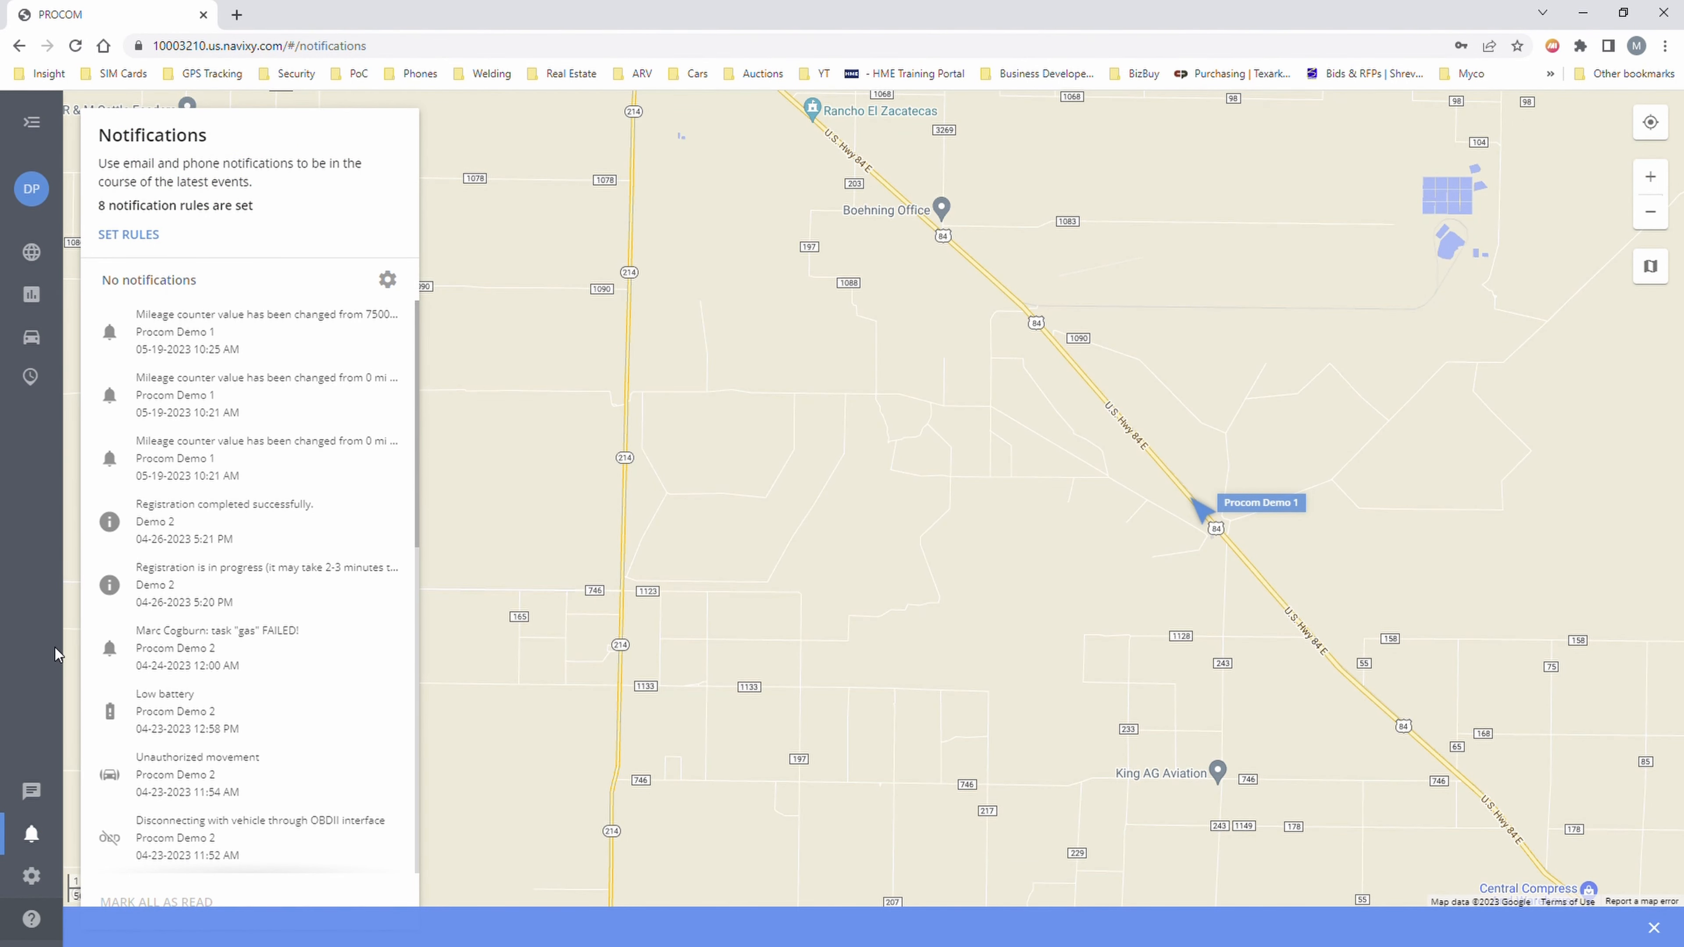
click(31, 791)
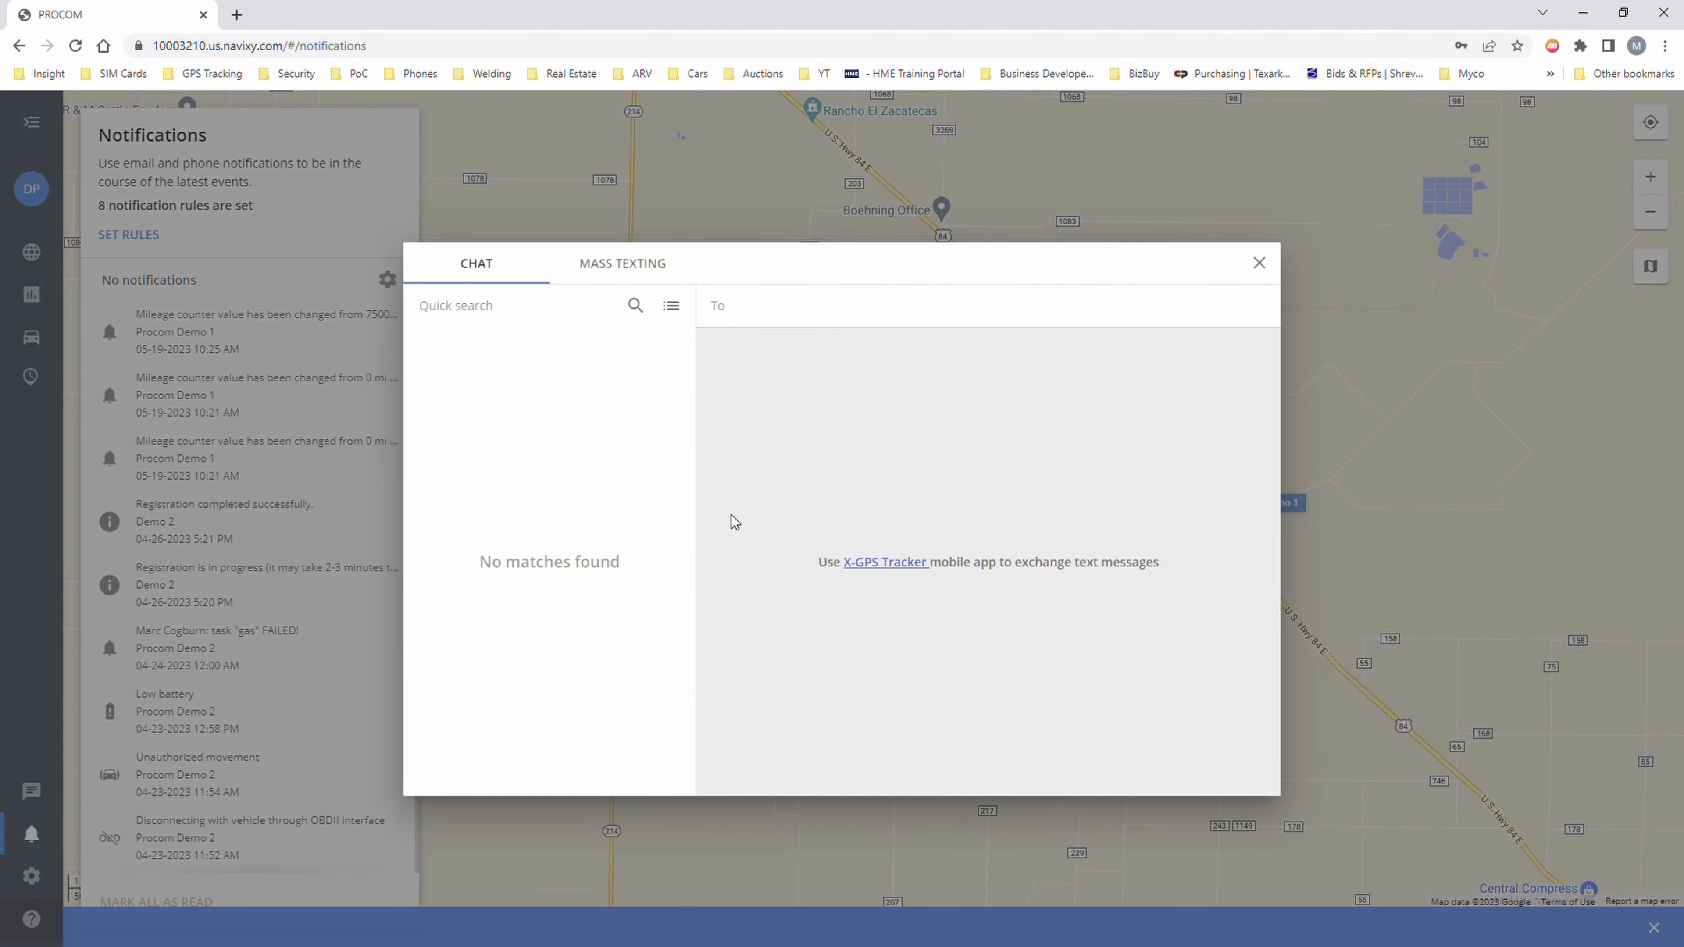
click(1258, 263)
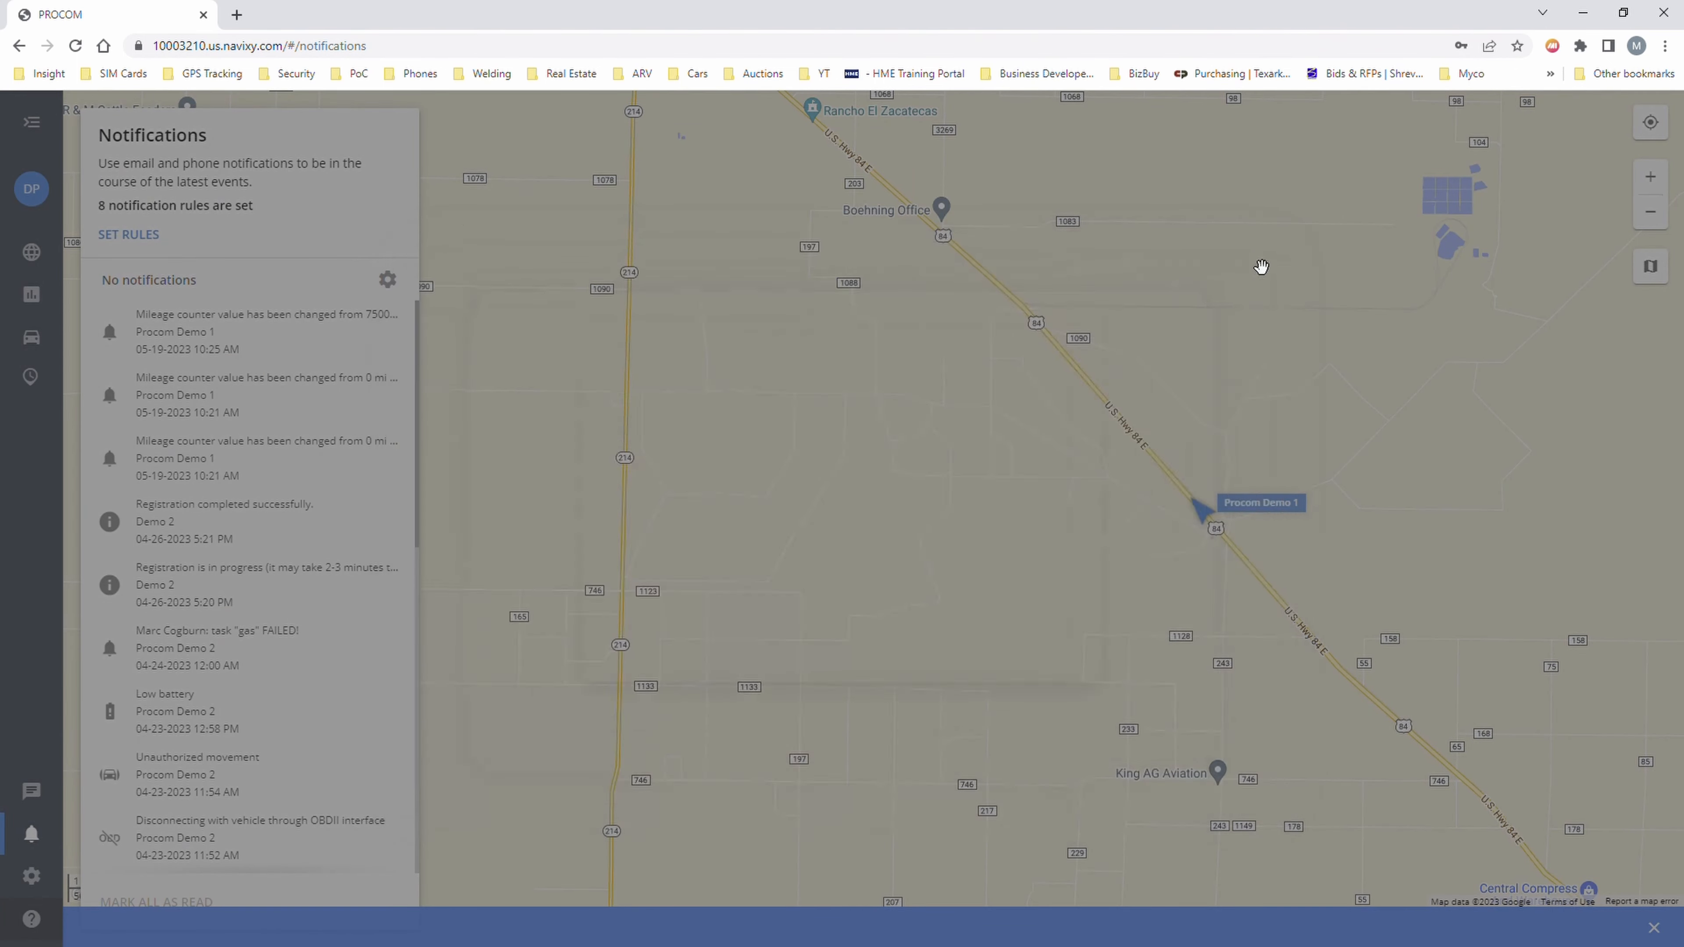
click(40, 879)
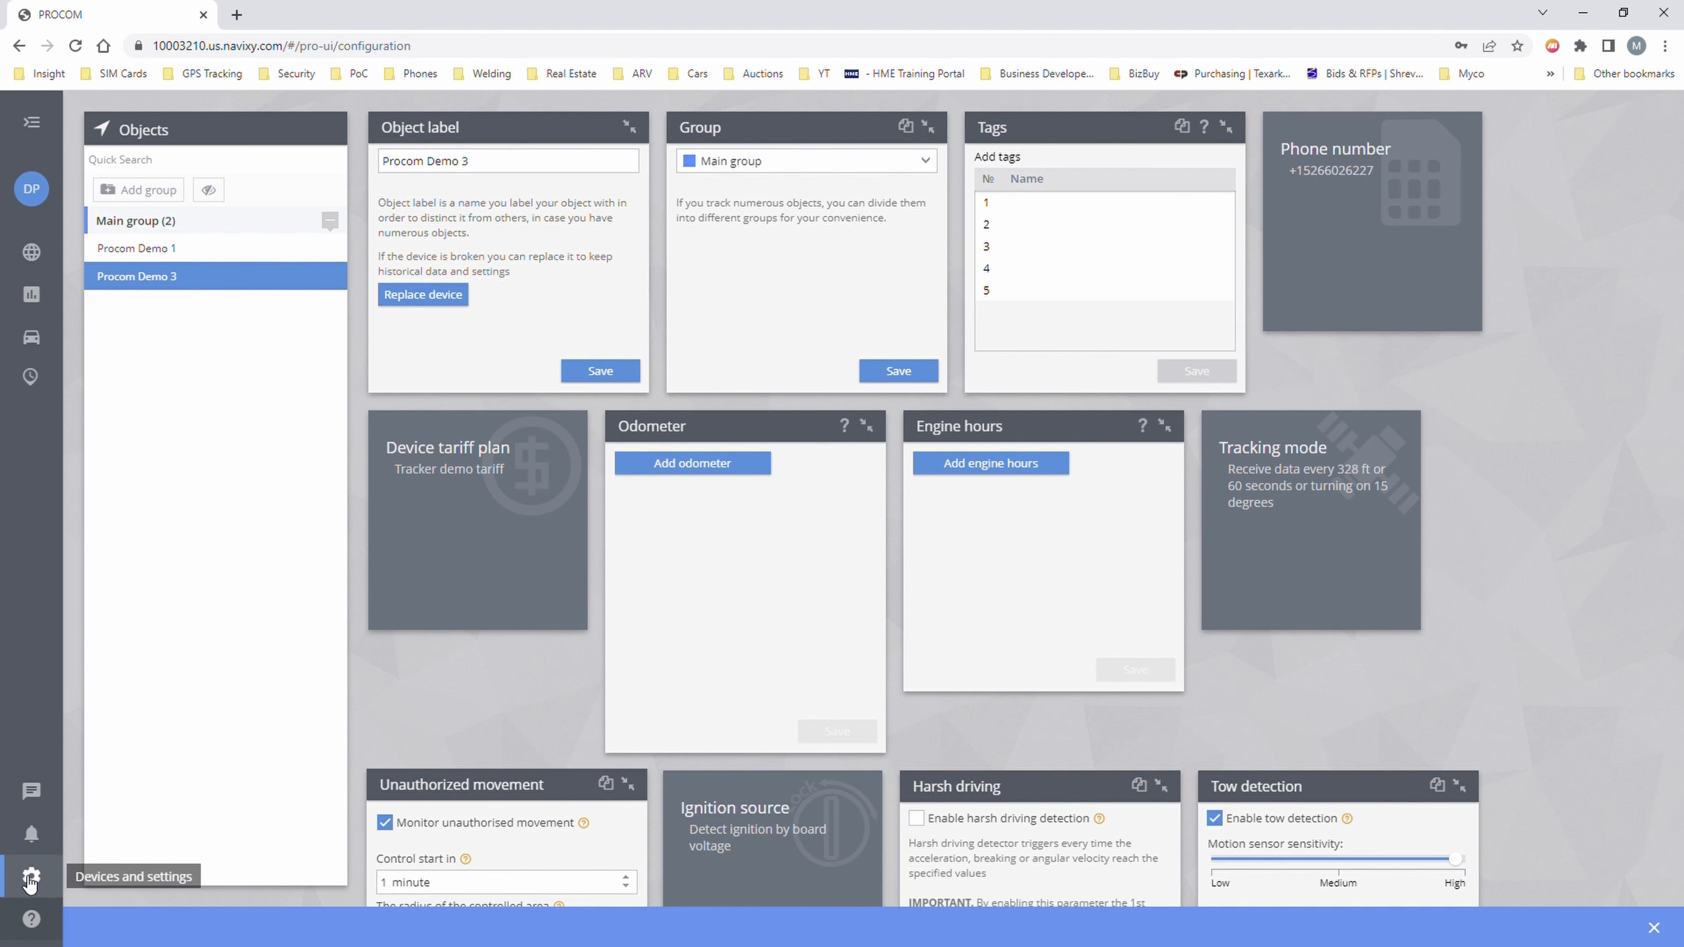
- Browse the help User Guides to Web interface > Reports > Scheduled reports, then close them
click(32, 917)
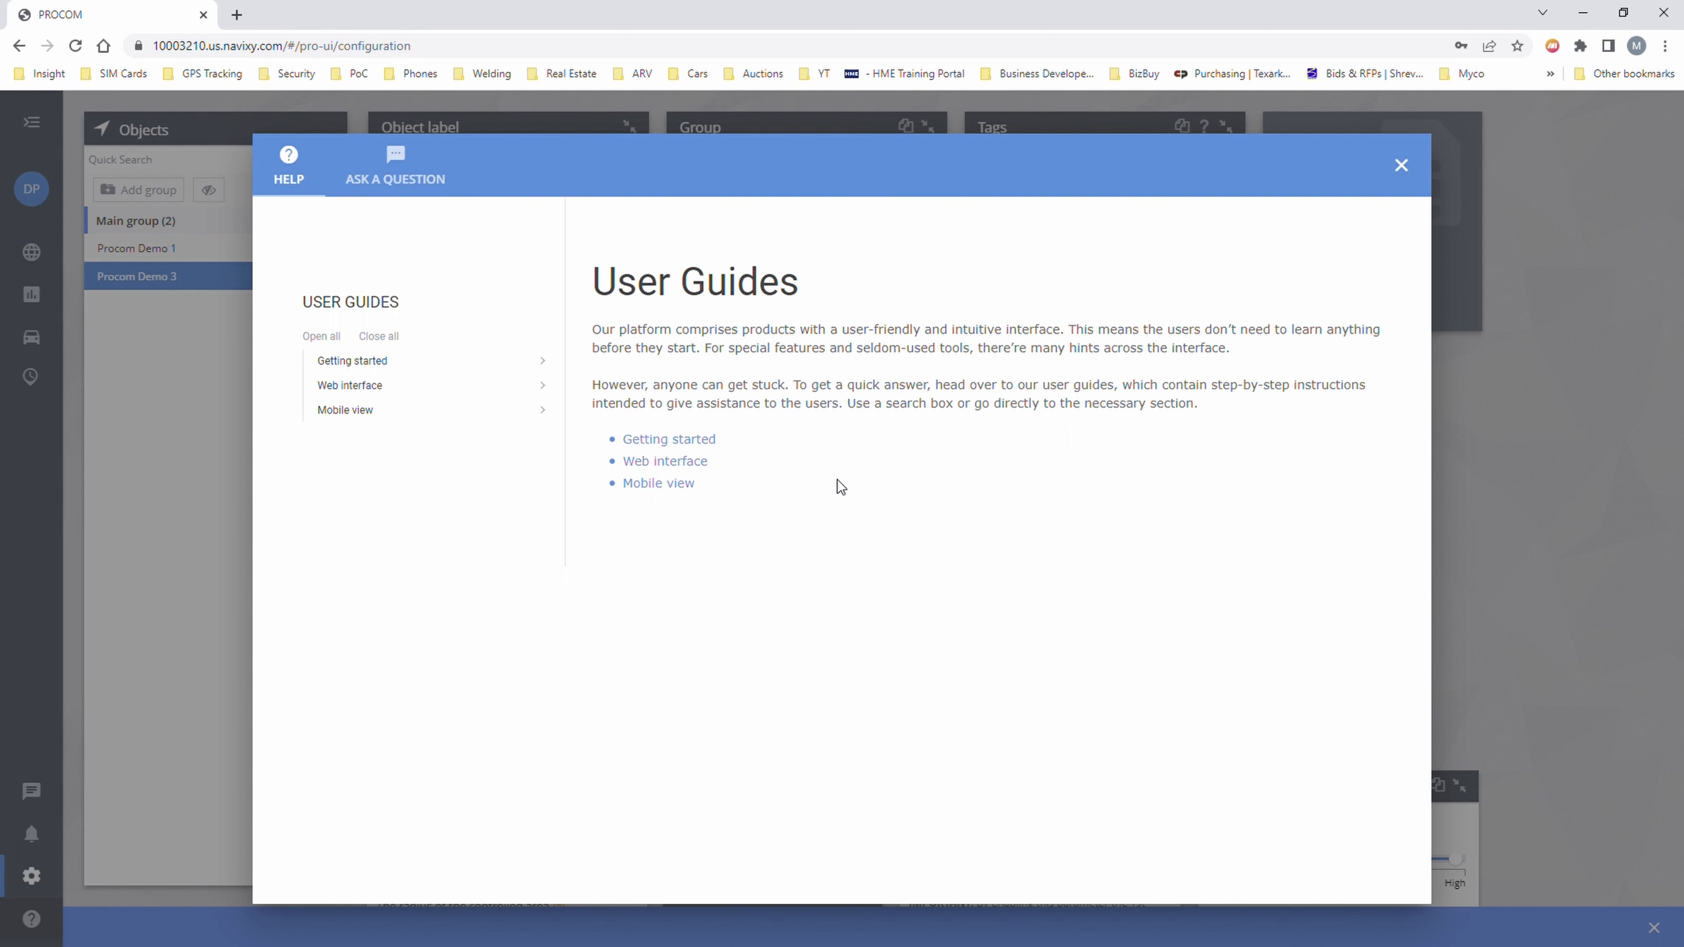
click(665, 461)
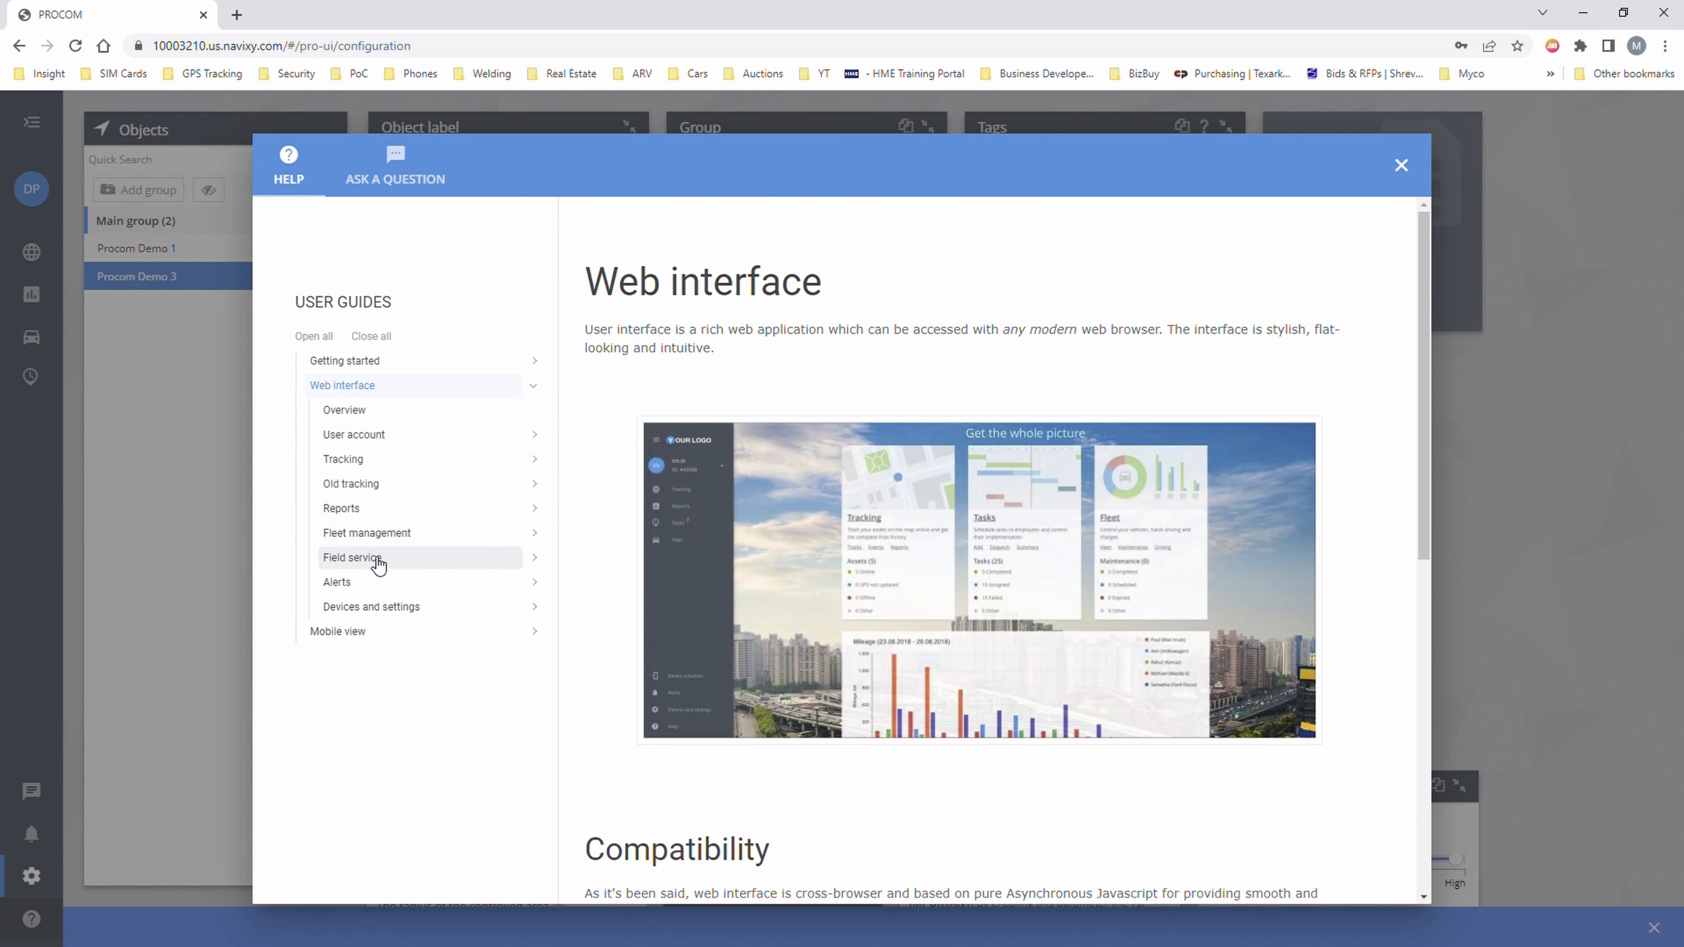
click(375, 513)
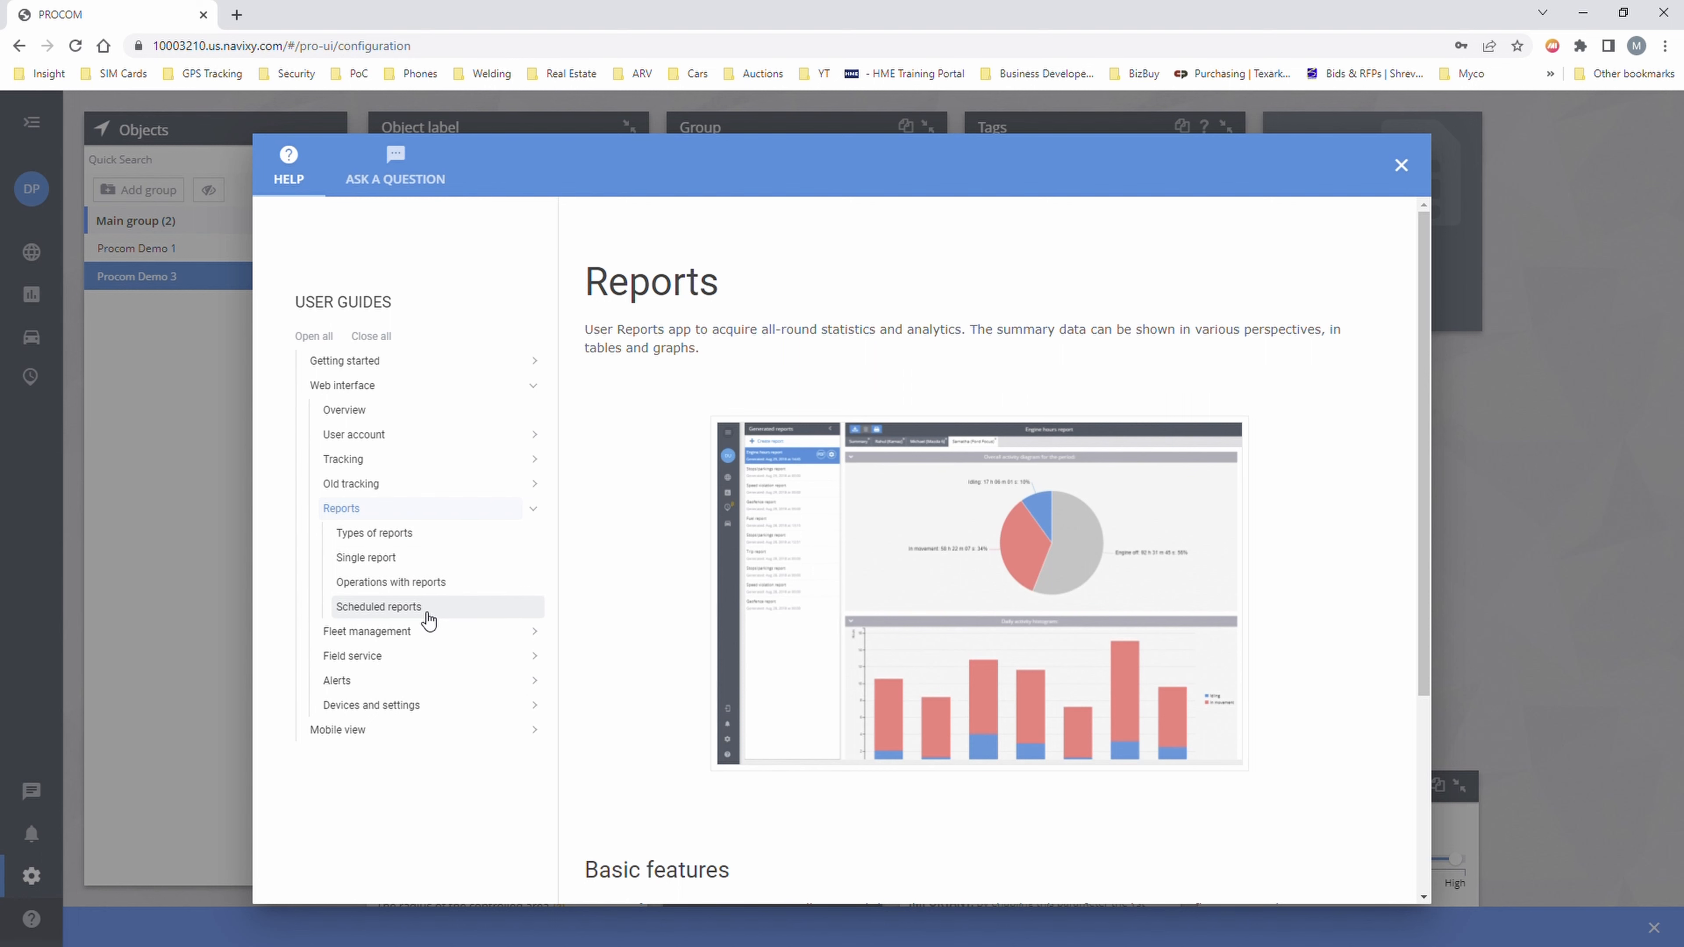
click(425, 615)
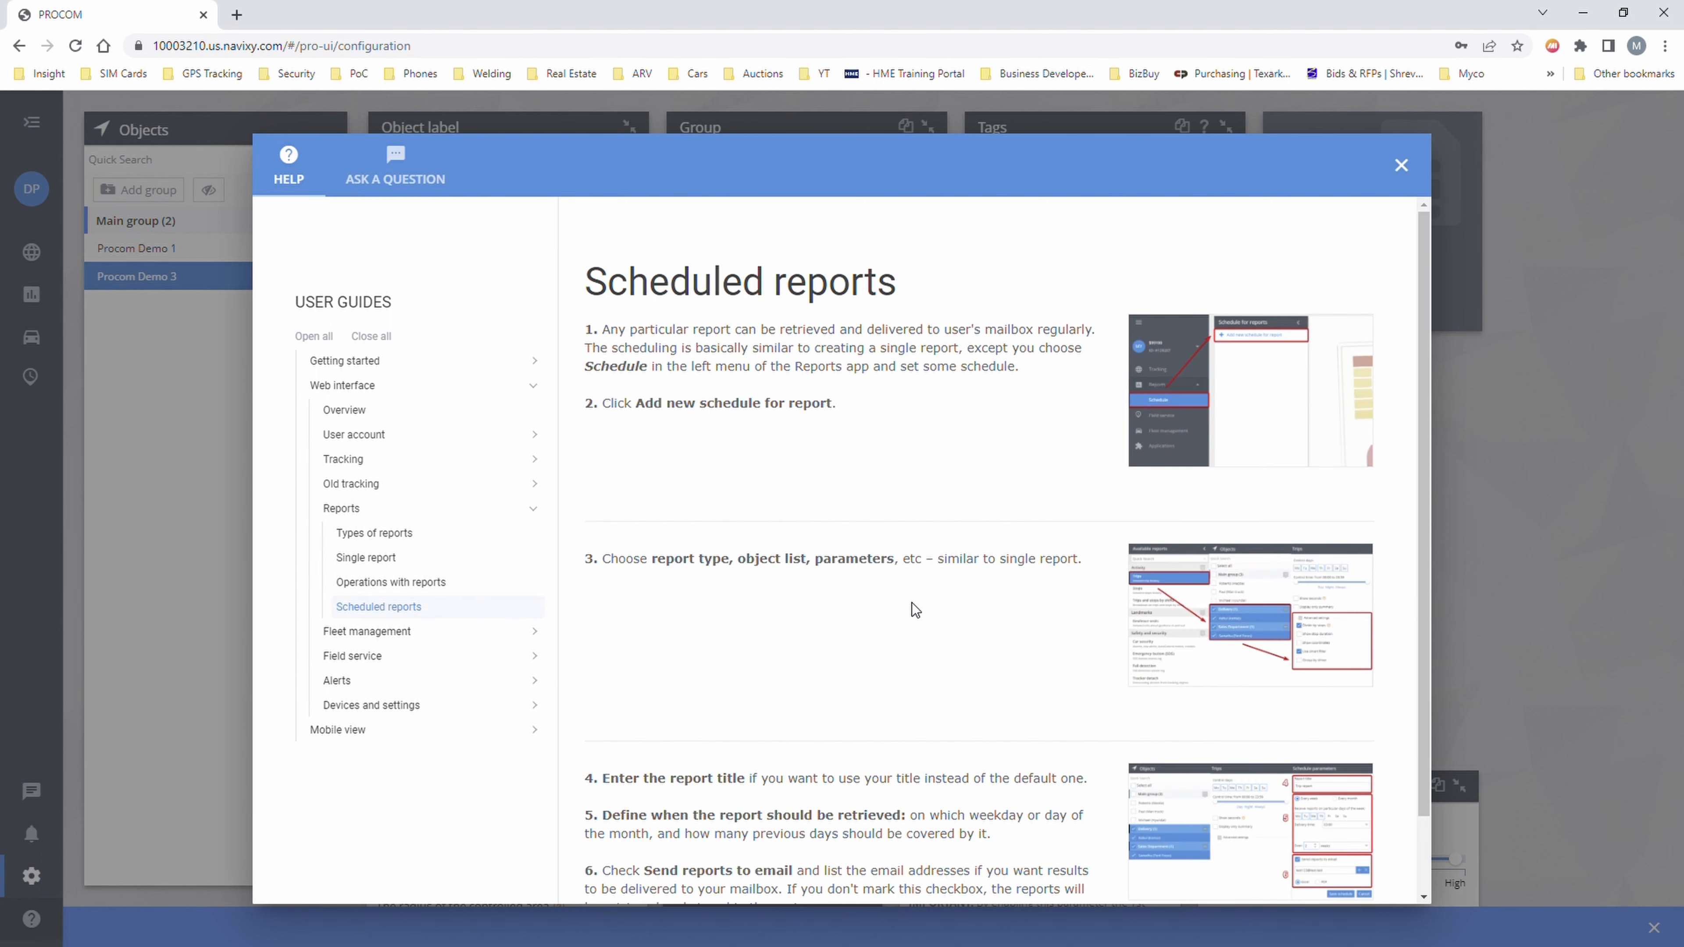
click(1401, 165)
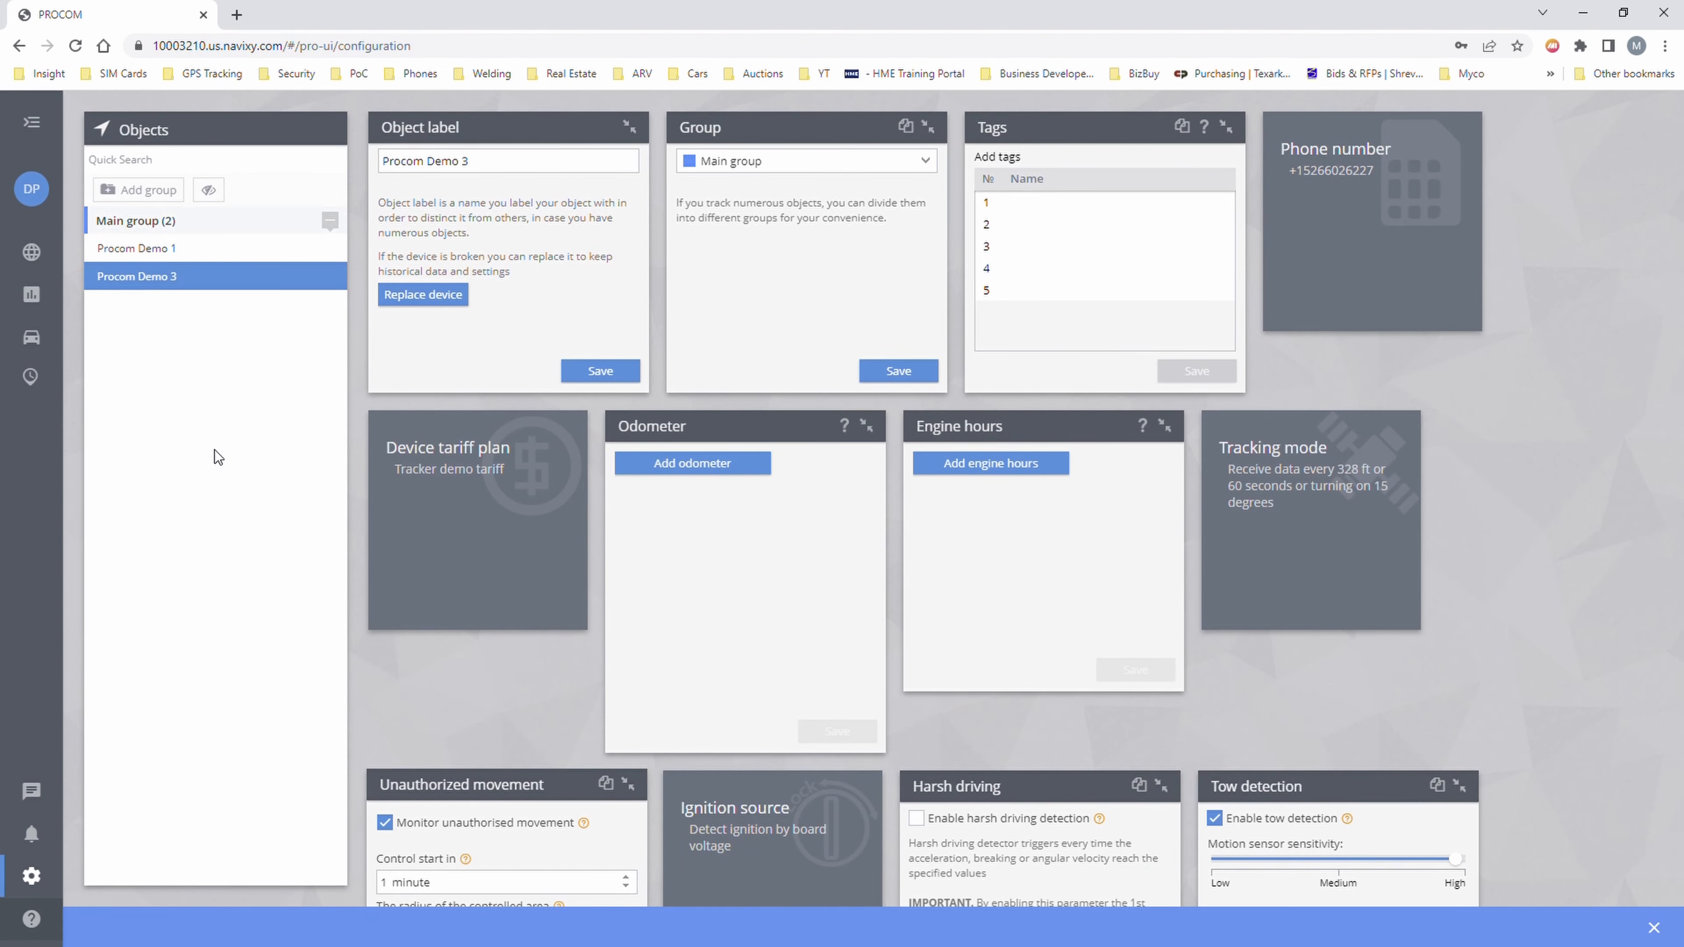